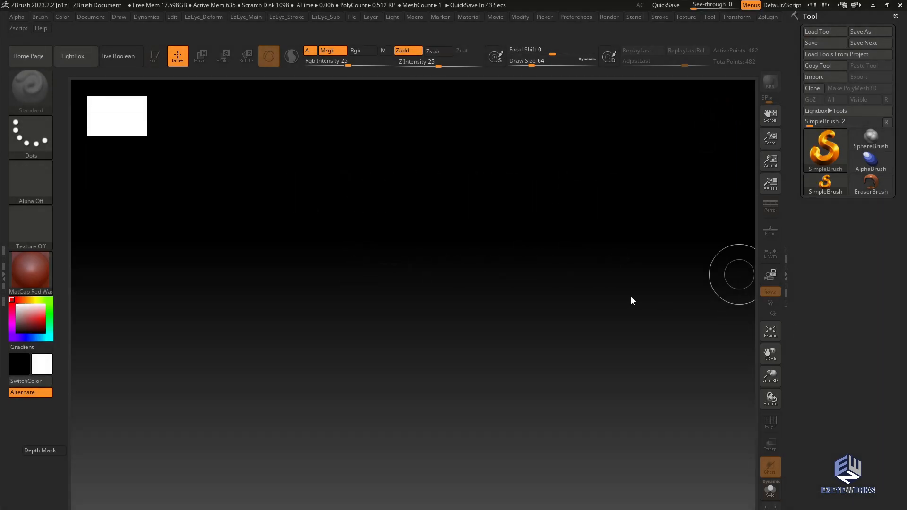
# Draw a Cube3D primitive on the canvas and enter Edit mode.
pyautogui.click(822, 148)
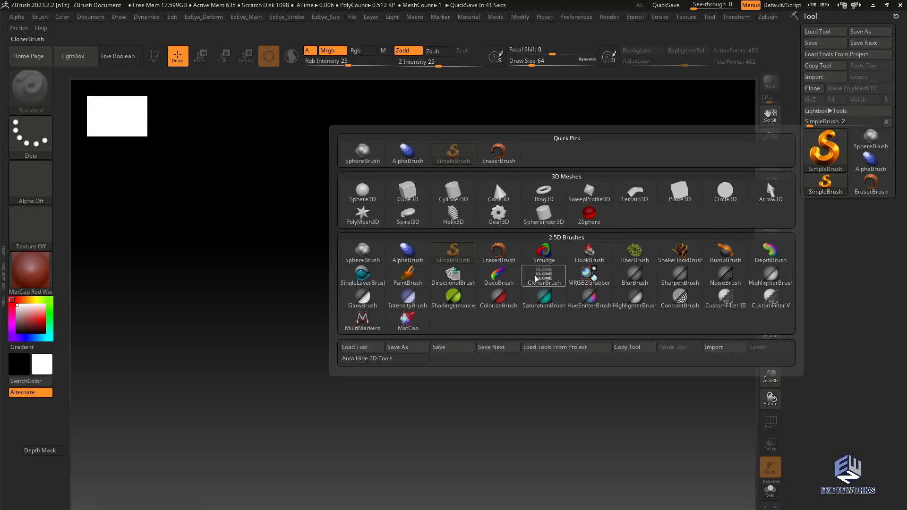
pyautogui.moveTo(412, 198)
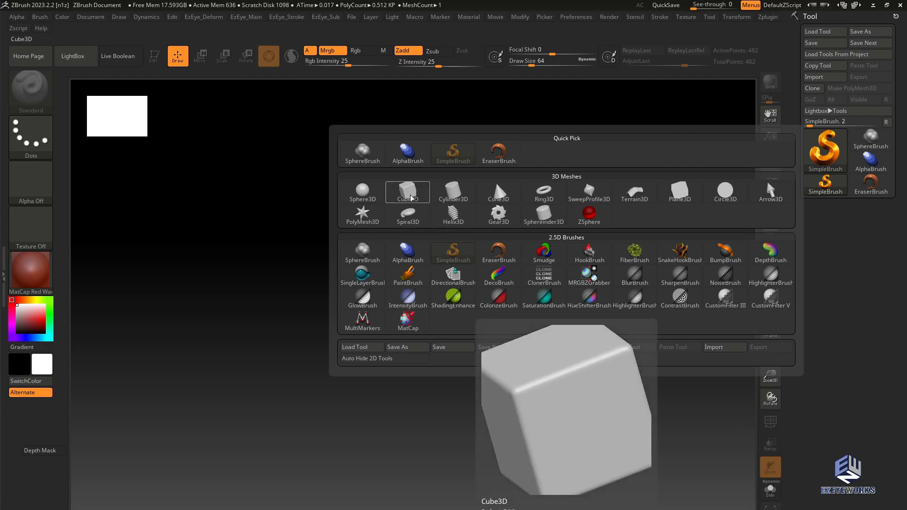
pyautogui.click(409, 197)
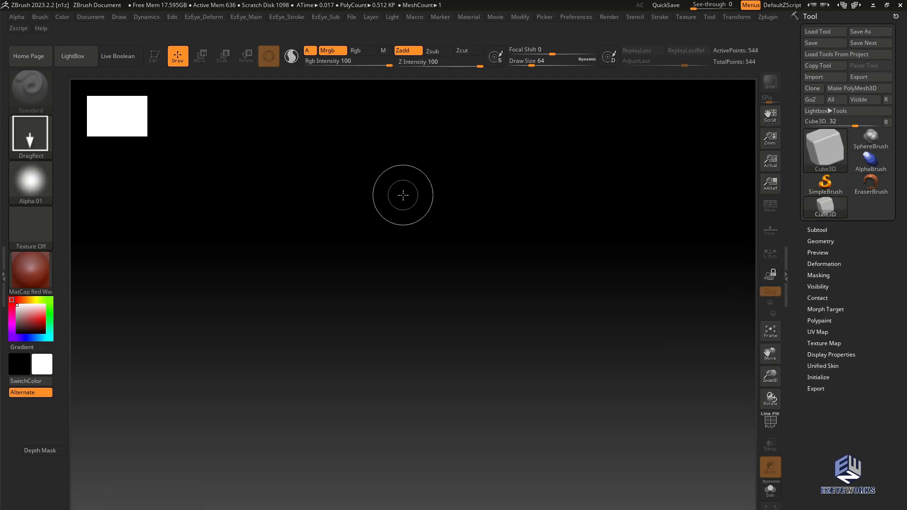
pyautogui.moveTo(382, 246); pyautogui.dragTo(371, 377)
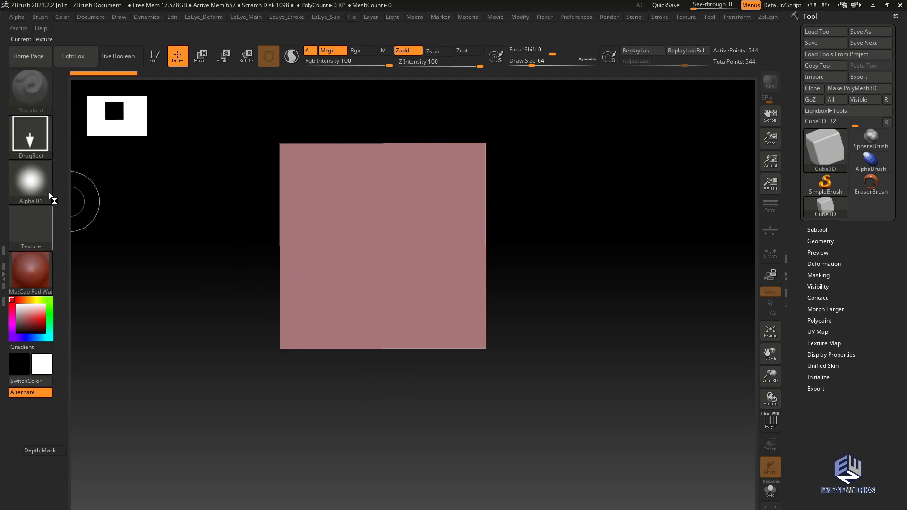
pyautogui.click(149, 58)
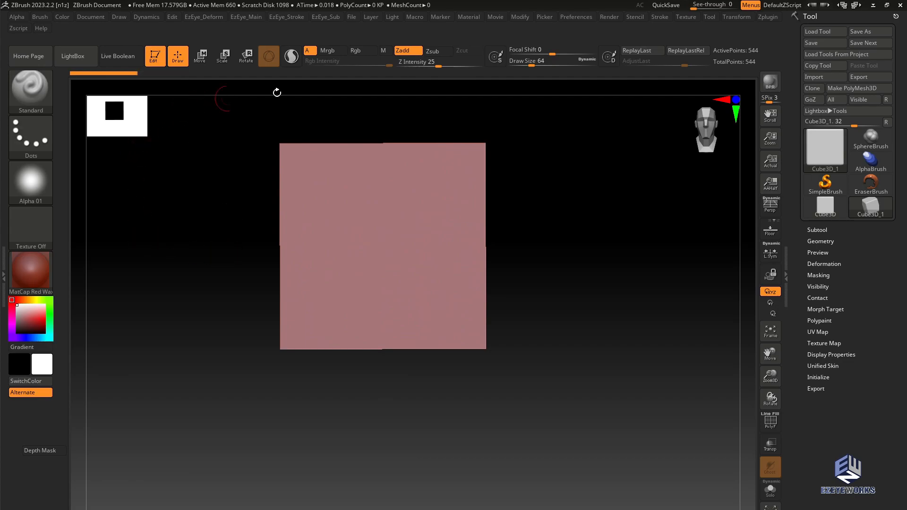
pyautogui.moveTo(598, 255); pyautogui.dragTo(558, 283)
pyautogui.keyDown('alt'); pyautogui.click(562, 283); pyautogui.keyUp('alt')
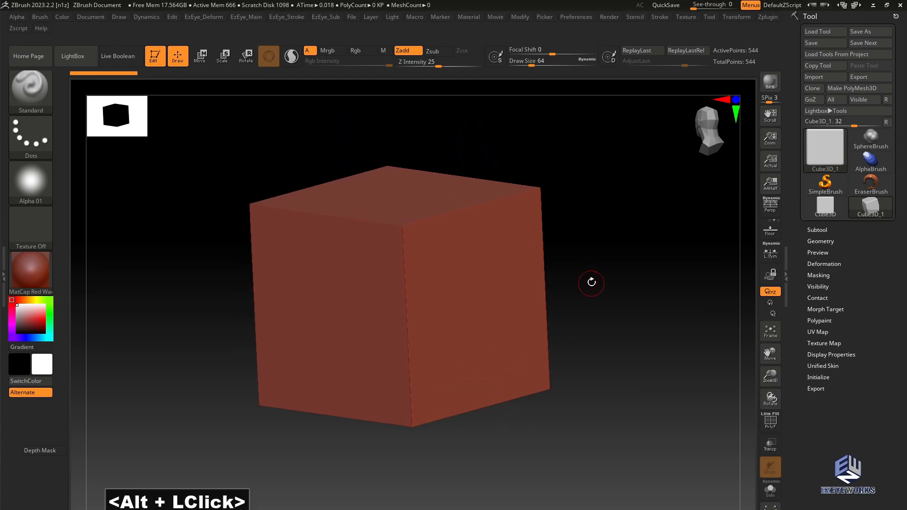
# Enable perspective display and apply the MatCap Gray material to the cube.
pyautogui.click(769, 206)
pyautogui.moveTo(671, 242)
pyautogui.mouseDown()
pyautogui.moveTo(663, 249)
pyautogui.moveTo(674, 251)
pyautogui.mouseUp()
pyautogui.click(24, 276)
pyautogui.click(230, 232)
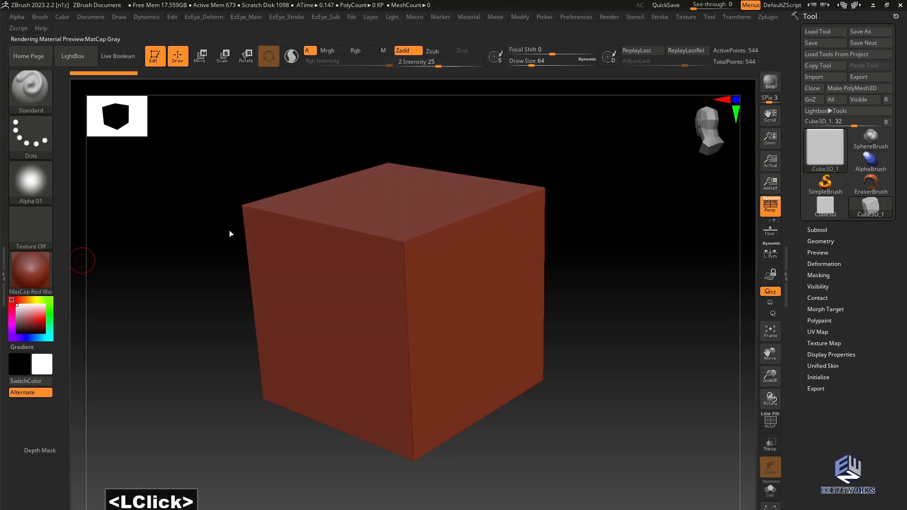
pyautogui.moveTo(569, 307); pyautogui.dragTo(713, 376)
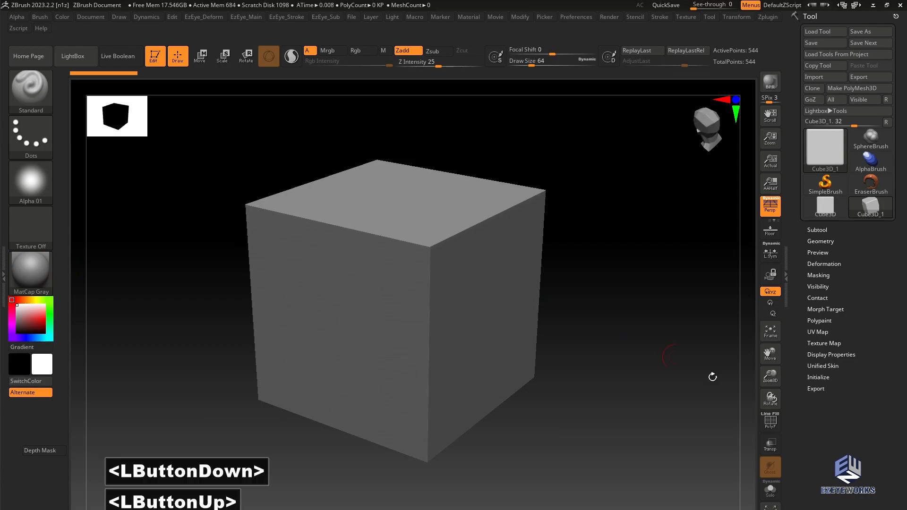
# Display the cube's polyframe wireframe and inspect the topology of its top and sides.
pyautogui.click(768, 425)
pyautogui.moveTo(603, 375); pyautogui.dragTo(597, 249)
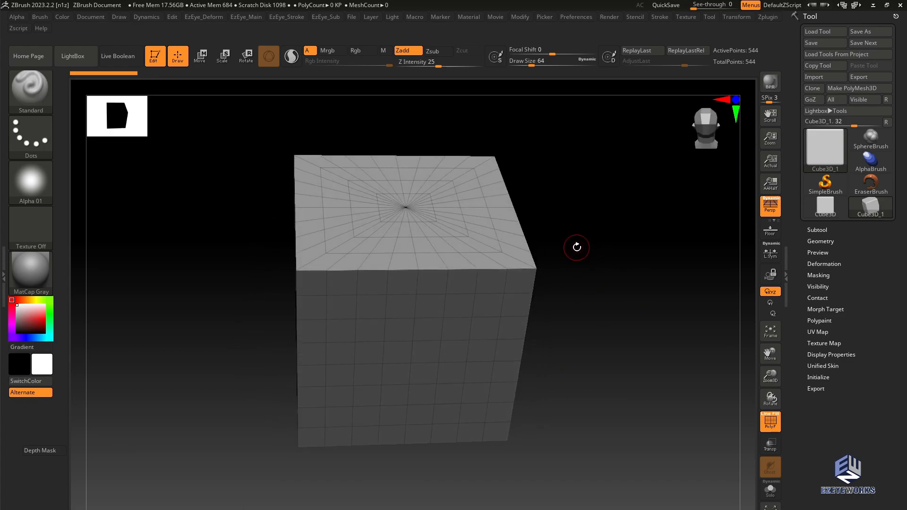
pyautogui.moveTo(586, 277)
pyautogui.keyDown('shift'); pyautogui.mouseDown()
pyautogui.moveTo(587, 259)
pyautogui.moveTo(605, 270)
pyautogui.mouseUp(); pyautogui.keyUp('shift')
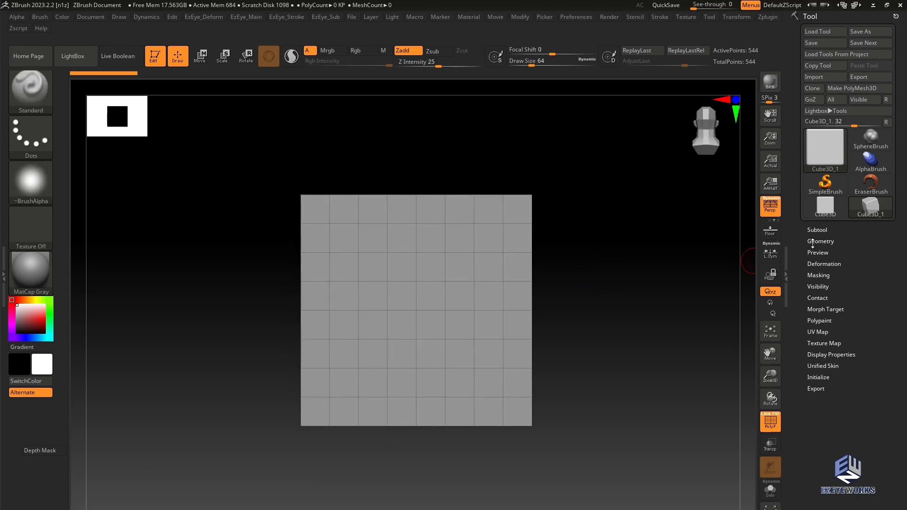
pyautogui.moveTo(594, 281); pyautogui.dragTo(553, 277)
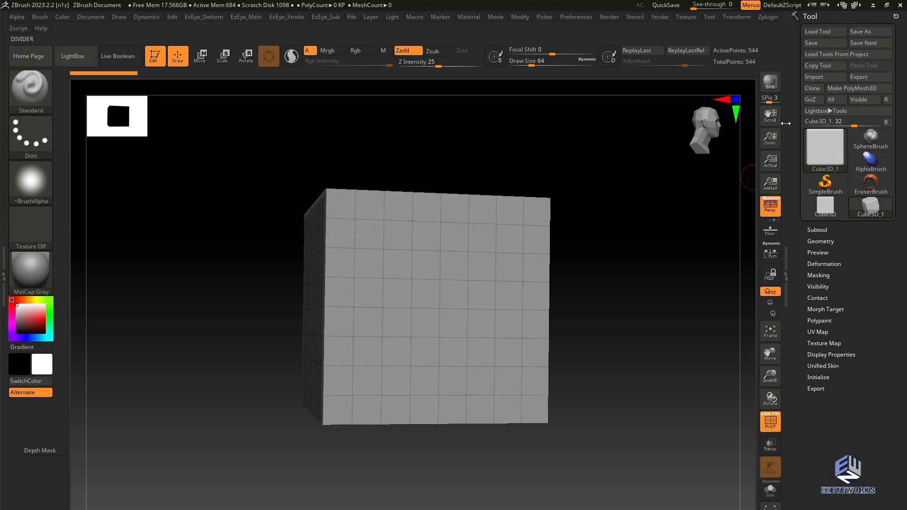
# Convert the cube primitive to an editable PolyMesh3D.
pyautogui.click(834, 89)
pyautogui.moveTo(687, 230); pyautogui.dragTo(654, 243)
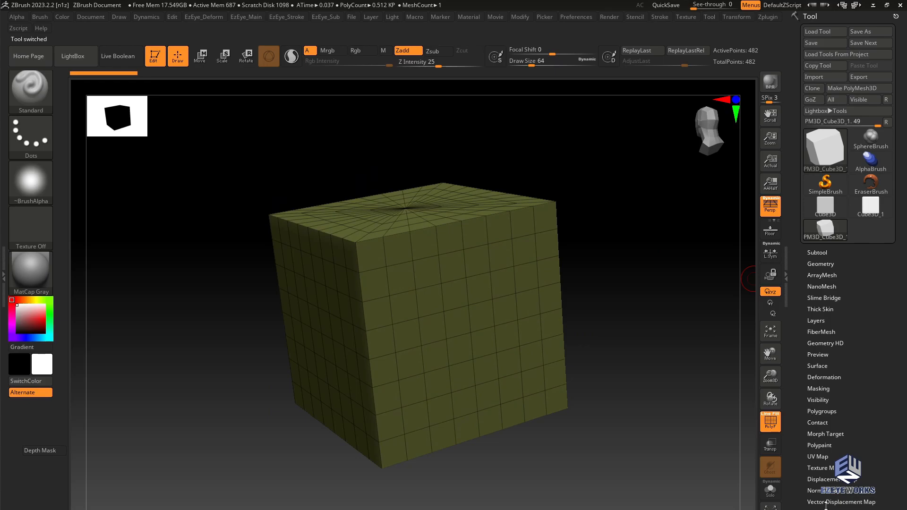
pyautogui.moveTo(642, 286); pyautogui.dragTo(643, 314)
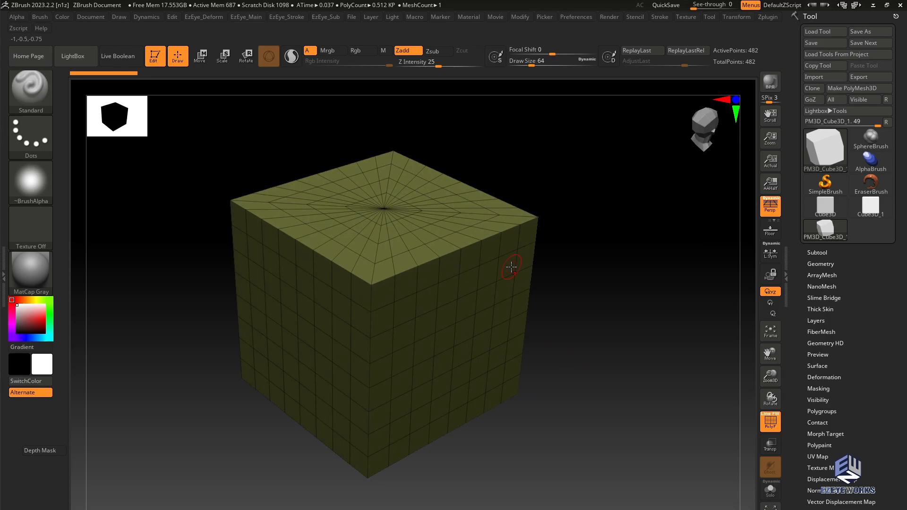
pyautogui.moveTo(595, 272); pyautogui.dragTo(593, 260)
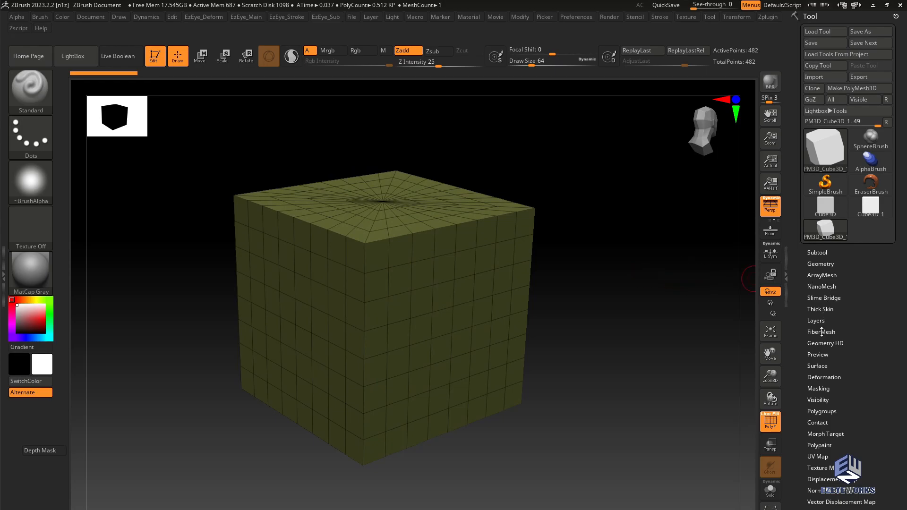
# Assign each face of the cube its own polygroup using Groups By Normals.
pyautogui.click(817, 411)
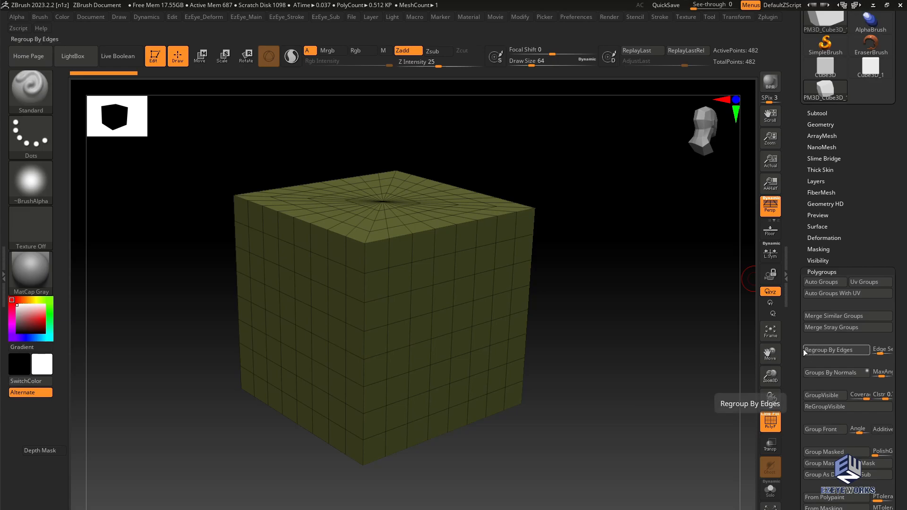
pyautogui.moveTo(796, 341); pyautogui.dragTo(795, 322)
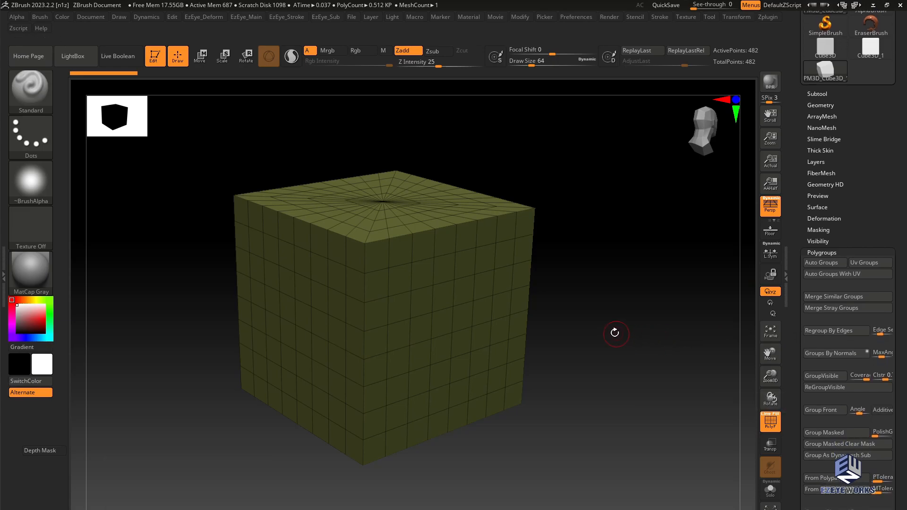
pyautogui.moveTo(588, 336)
pyautogui.mouseDown()
pyautogui.moveTo(584, 318)
pyautogui.moveTo(589, 326)
pyautogui.mouseUp()
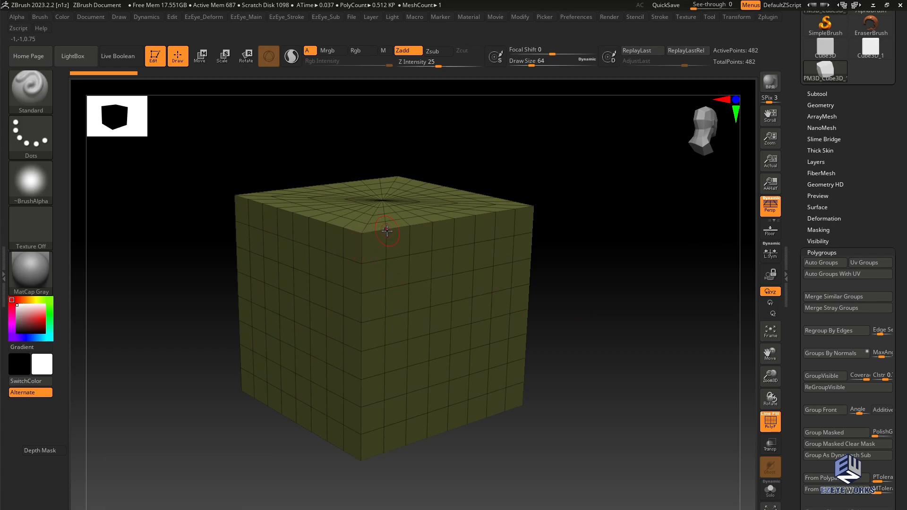
pyautogui.moveTo(609, 255); pyautogui.dragTo(557, 245)
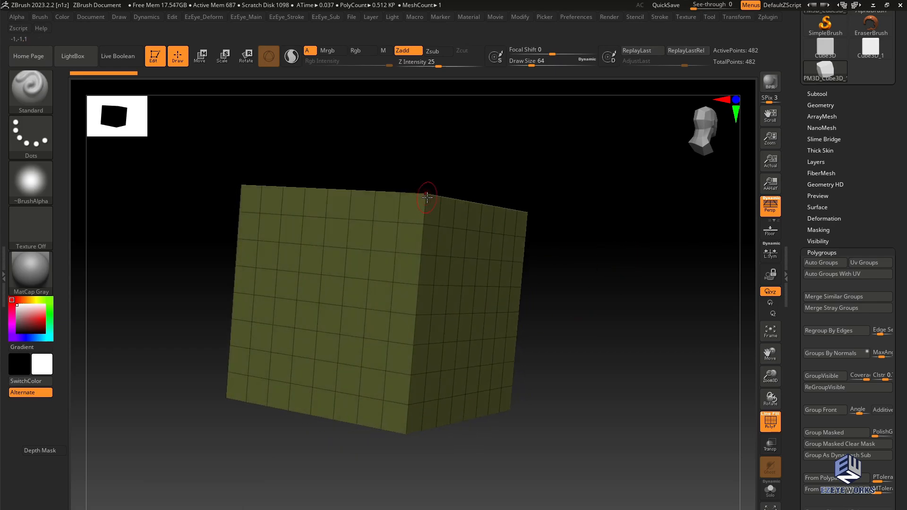
pyautogui.moveTo(602, 227); pyautogui.dragTo(522, 284)
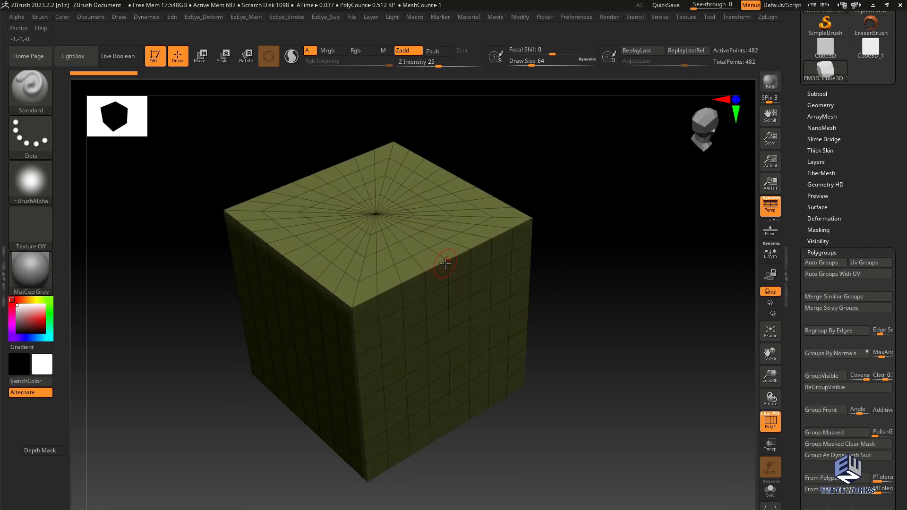
pyautogui.moveTo(552, 187); pyautogui.dragTo(476, 224)
pyautogui.moveTo(481, 187); pyautogui.dragTo(428, 197)
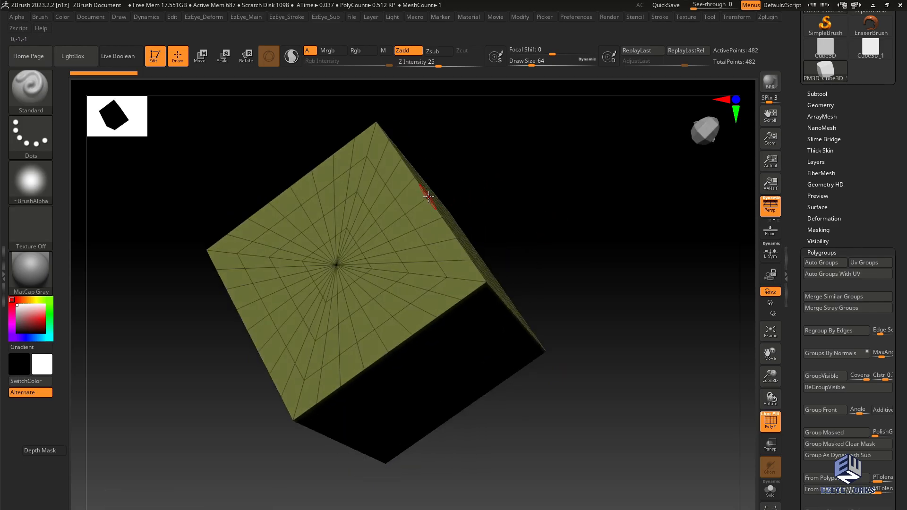
pyautogui.moveTo(539, 203); pyautogui.dragTo(557, 164)
pyautogui.moveTo(562, 222); pyautogui.dragTo(563, 263)
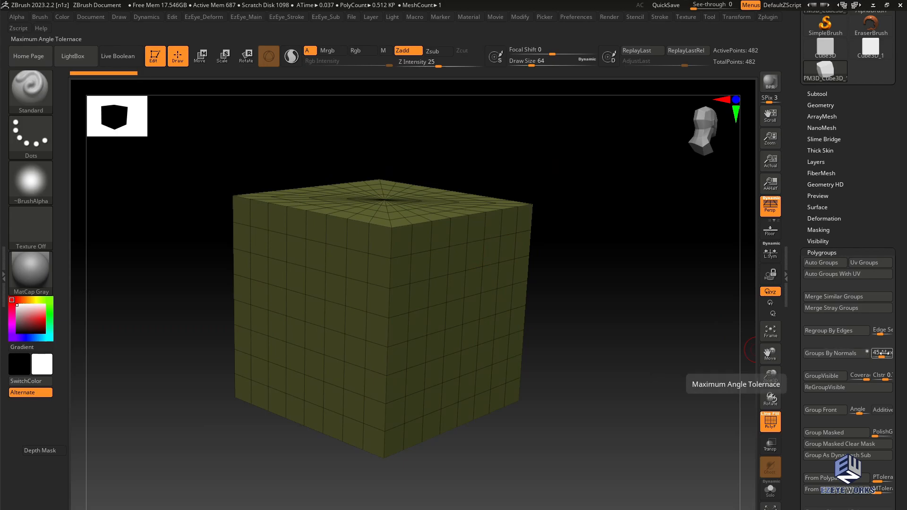
pyautogui.click(831, 353)
pyautogui.moveTo(614, 310); pyautogui.dragTo(571, 296)
pyautogui.moveTo(589, 290); pyautogui.dragTo(632, 288)
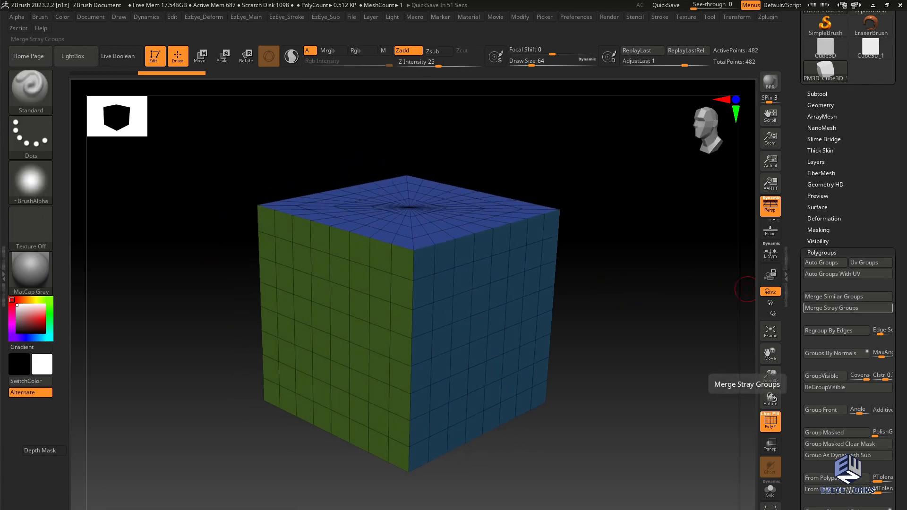
# Isolate the polygroup of the cube's top face.
pyautogui.moveTo(609, 350); pyautogui.dragTo(601, 407)
pyautogui.hotkey('ctrl', 'shift')
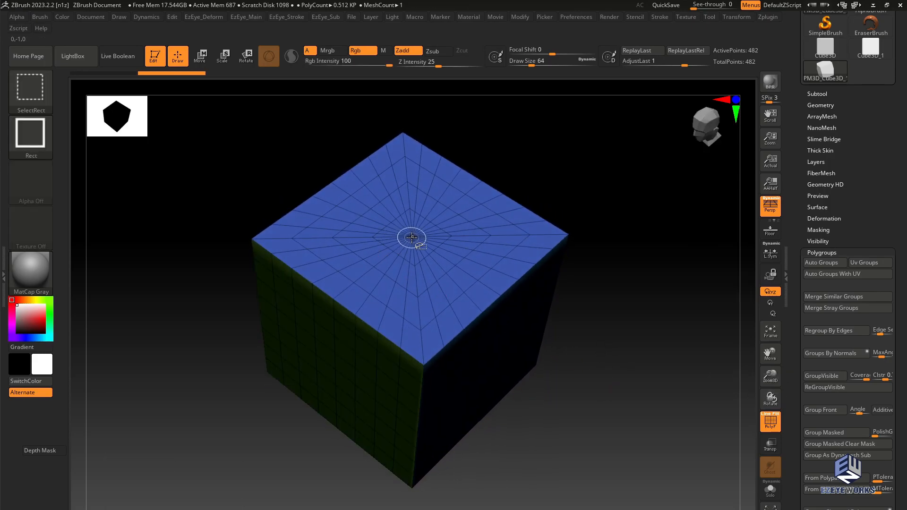
pyautogui.moveTo(573, 337)
pyautogui.mouseDown()
pyautogui.moveTo(634, 347)
pyautogui.moveTo(634, 260)
pyautogui.moveTo(630, 379)
pyautogui.moveTo(610, 342)
pyautogui.moveTo(582, 340)
pyautogui.moveTo(613, 363)
pyautogui.moveTo(608, 391)
pyautogui.moveTo(607, 320)
pyautogui.mouseUp()
pyautogui.hotkey('ctrl', 'shift')
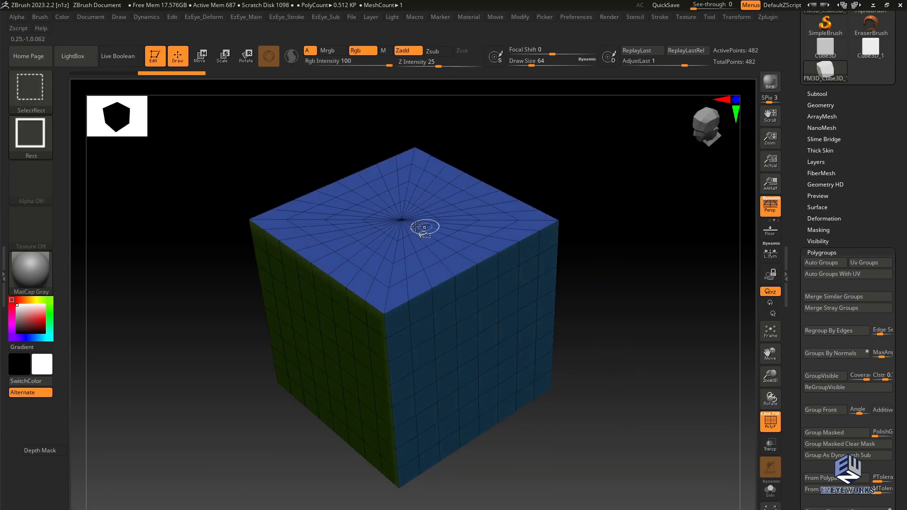
pyautogui.keyDown('ctrl'); pyautogui.keyDown('shift'); pyautogui.click(401, 220); pyautogui.keyUp('shift'); pyautogui.keyUp('ctrl')
pyautogui.moveTo(581, 419); pyautogui.dragTo(381, 242)
pyautogui.moveTo(574, 323)
pyautogui.mouseDown()
pyautogui.moveTo(532, 348)
pyautogui.moveTo(535, 328)
pyautogui.moveTo(563, 312)
pyautogui.mouseUp()
# Invert the visibility so that only the cube's top face is hidden.
pyautogui.press('ctrl')
pyautogui.hotkey('ctrl', 'shift')
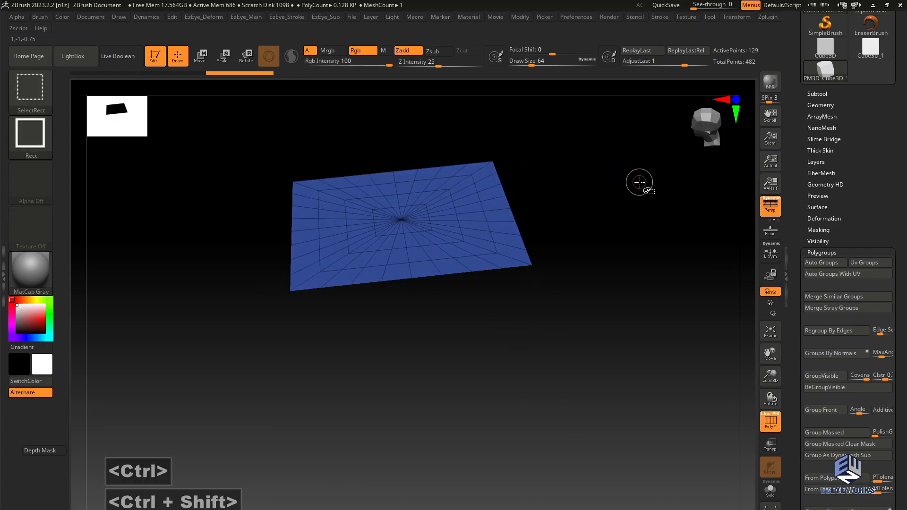
pyautogui.keyDown('ctrl'); pyautogui.keyDown('shift'); pyautogui.click(667, 182); pyautogui.keyUp('shift'); pyautogui.keyUp('ctrl')
pyautogui.moveTo(695, 247); pyautogui.dragTo(616, 166)
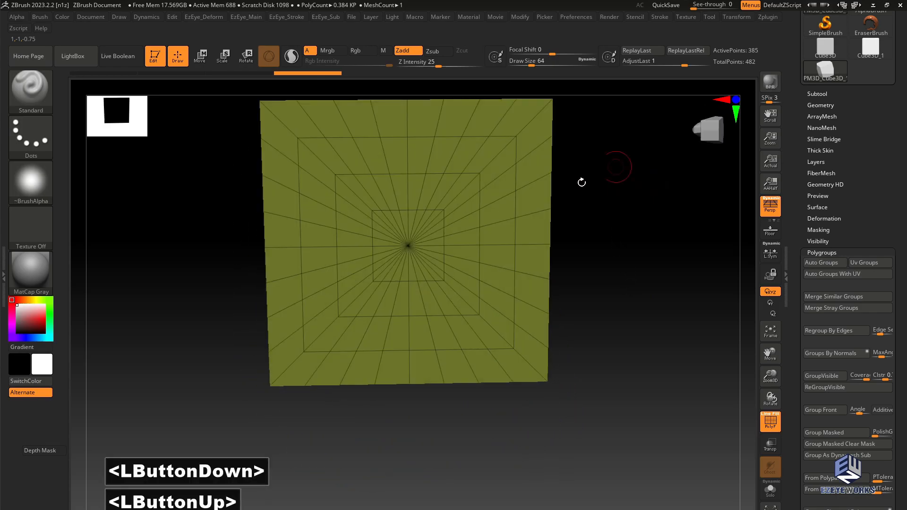
pyautogui.keyDown('alt'); pyautogui.moveTo(649, 253); pyautogui.dragTo(603, 318); pyautogui.keyUp('alt')
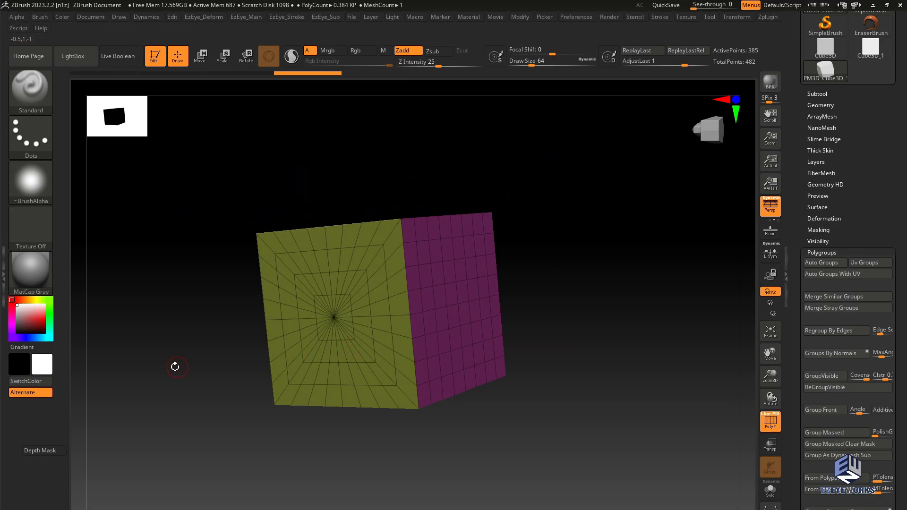
# Hide the cube's bottom face polygroup, leaving only the four side walls visible.
pyautogui.hotkey('ctrl', 'shift')
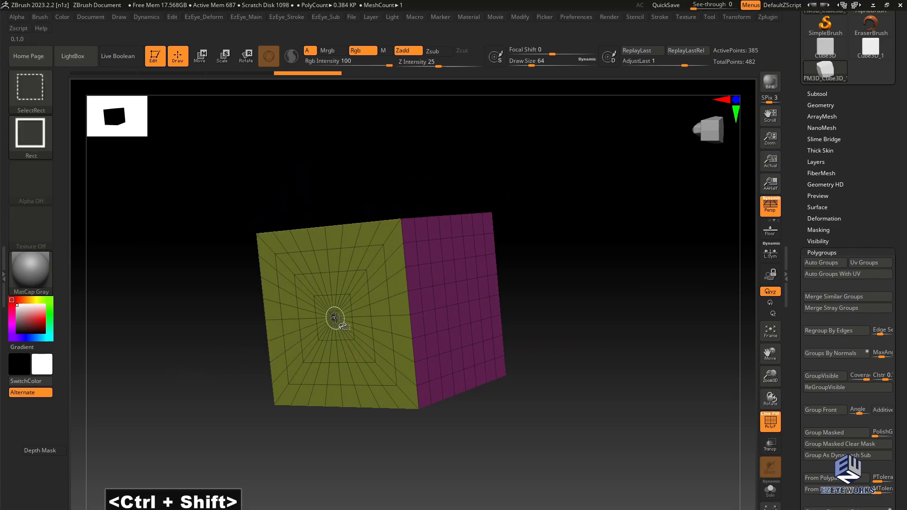
pyautogui.keyDown('ctrl'); pyautogui.keyDown('shift'); pyautogui.click(335, 318); pyautogui.keyUp('shift'); pyautogui.keyUp('ctrl')
pyautogui.moveTo(539, 324); pyautogui.dragTo(637, 337)
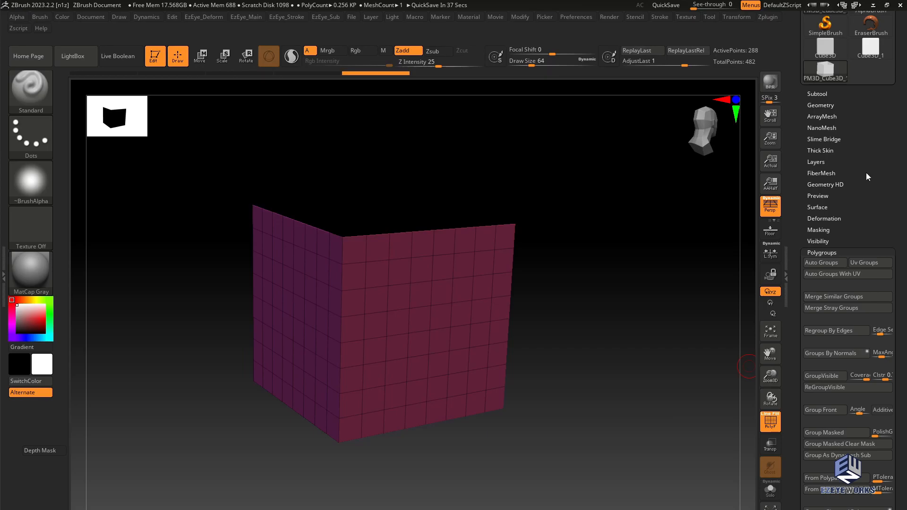
pyautogui.moveTo(593, 190); pyautogui.dragTo(591, 191)
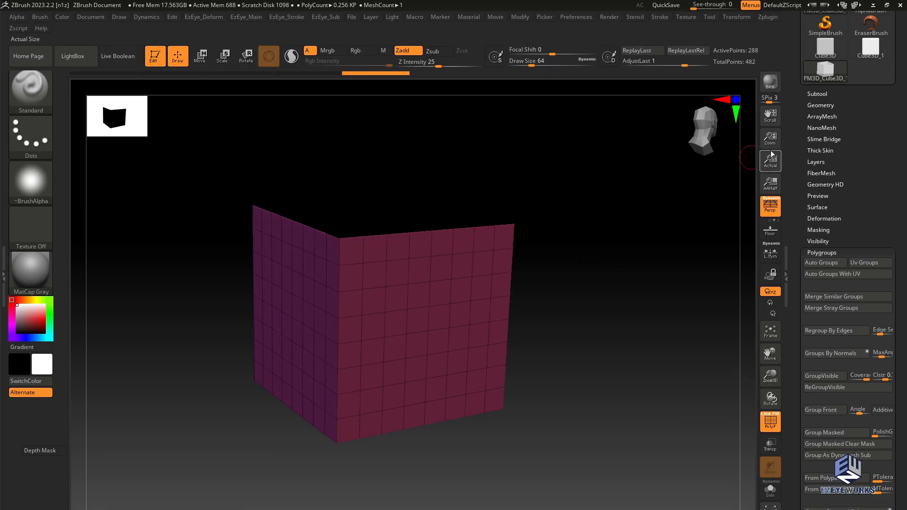
# Delete the hidden top and bottom faces from the cube and check the remaining mesh.
pyautogui.click(821, 105)
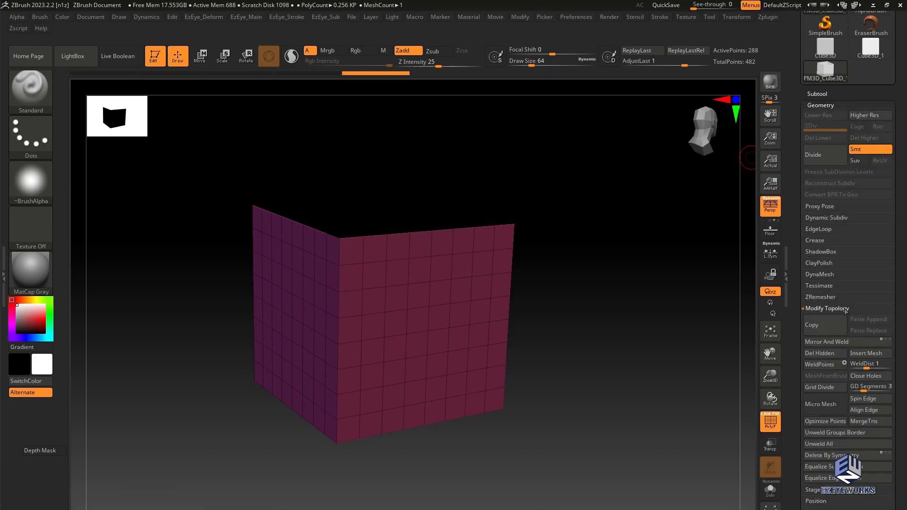
pyautogui.moveTo(653, 276); pyautogui.dragTo(608, 269)
pyautogui.click(822, 353)
pyautogui.moveTo(630, 310)
pyautogui.mouseDown()
pyautogui.moveTo(628, 328)
pyautogui.moveTo(610, 204)
pyautogui.moveTo(604, 261)
pyautogui.moveTo(629, 318)
pyautogui.moveTo(639, 299)
pyautogui.moveTo(603, 308)
pyautogui.moveTo(591, 297)
pyautogui.moveTo(607, 265)
pyautogui.moveTo(642, 294)
pyautogui.moveTo(633, 288)
pyautogui.mouseUp()
pyautogui.hotkey('ctrl', 'shift')
pyautogui.keyDown('ctrl'); pyautogui.keyDown('shift'); pyautogui.click(614, 282); pyautogui.keyUp('shift'); pyautogui.keyUp('ctrl')
pyautogui.keyDown('ctrl'); pyautogui.keyDown('shift'); pyautogui.doubleClick(609, 276); pyautogui.keyUp('shift'); pyautogui.keyUp('ctrl')
pyautogui.moveTo(527, 229); pyautogui.dragTo(403, 308)
pyautogui.moveTo(614, 341); pyautogui.dragTo(585, 278)
# Duplicate the four-walled cube subtool and make the copy active.
pyautogui.click(826, 93)
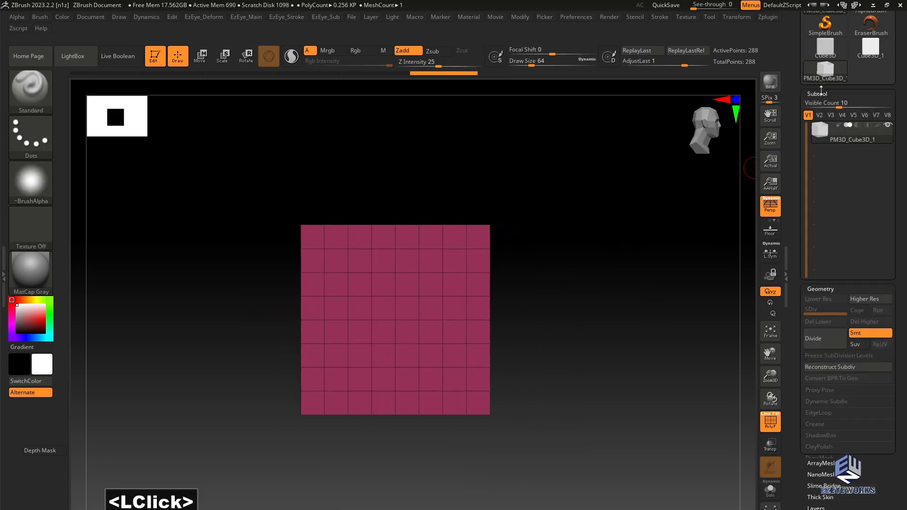
pyautogui.moveTo(794, 290)
pyautogui.mouseDown()
pyautogui.moveTo(796, 224)
pyautogui.moveTo(799, 283)
pyautogui.moveTo(799, 270)
pyautogui.mouseUp()
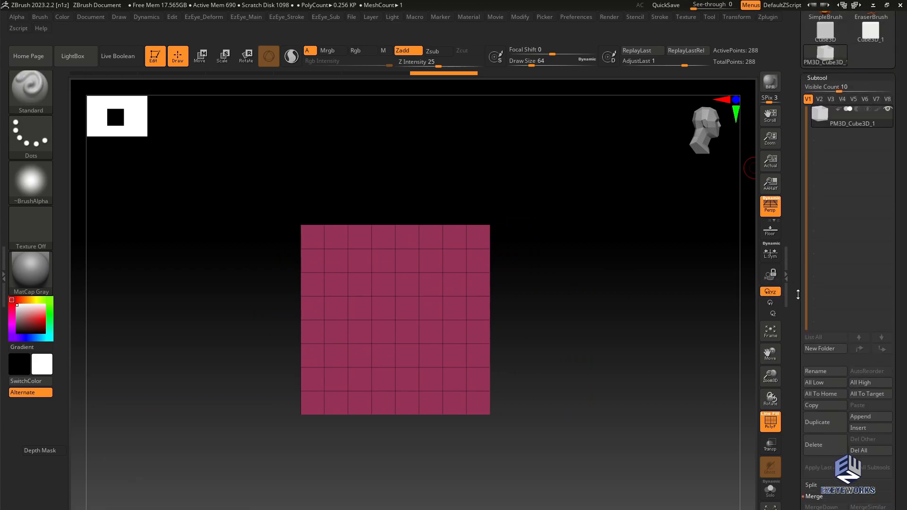
pyautogui.click(831, 422)
pyautogui.moveTo(561, 225); pyautogui.dragTo(432, 329)
pyautogui.moveTo(474, 186)
pyautogui.mouseDown()
pyautogui.moveTo(640, 255)
pyautogui.moveTo(663, 233)
pyautogui.mouseUp()
pyautogui.moveTo(579, 329); pyautogui.dragTo(635, 315)
# Isolate the magenta side wall polygroup on the duplicated subtool.
pyautogui.hotkey('ctrl', 'shift')
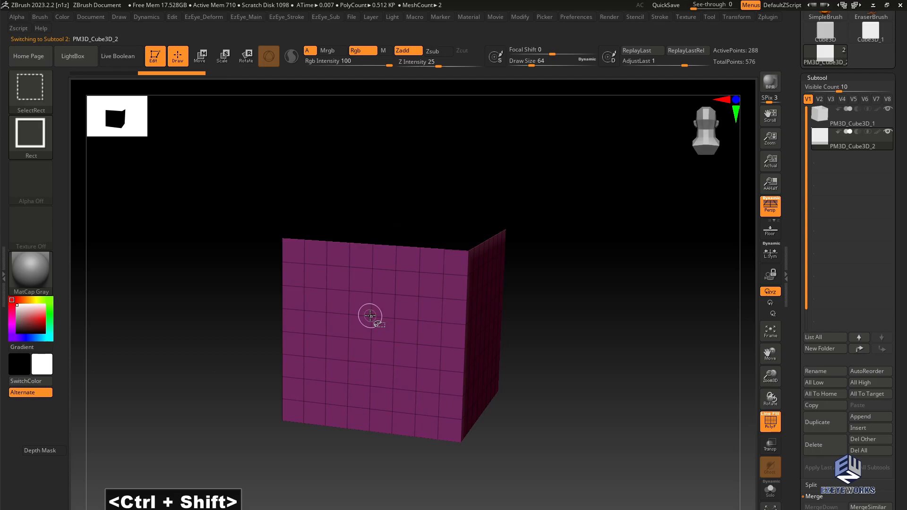
pyautogui.keyDown('ctrl'); pyautogui.keyDown('shift'); pyautogui.click(369, 316); pyautogui.keyUp('shift'); pyautogui.keyUp('ctrl')
pyautogui.moveTo(548, 333); pyautogui.dragTo(673, 348)
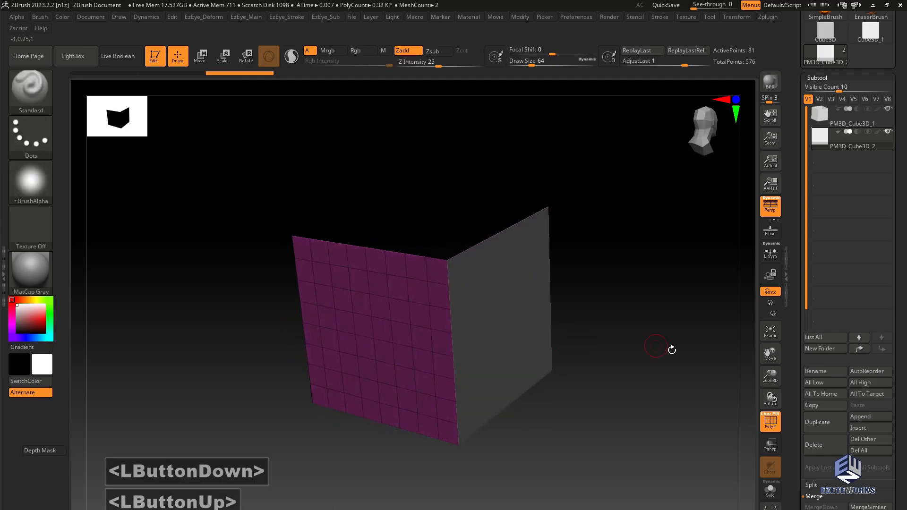
# Hide the original four-walled cube subtool and delete the hidden faces from the duplicate, keeping only its isolated wall.
pyautogui.moveTo(833, 126)
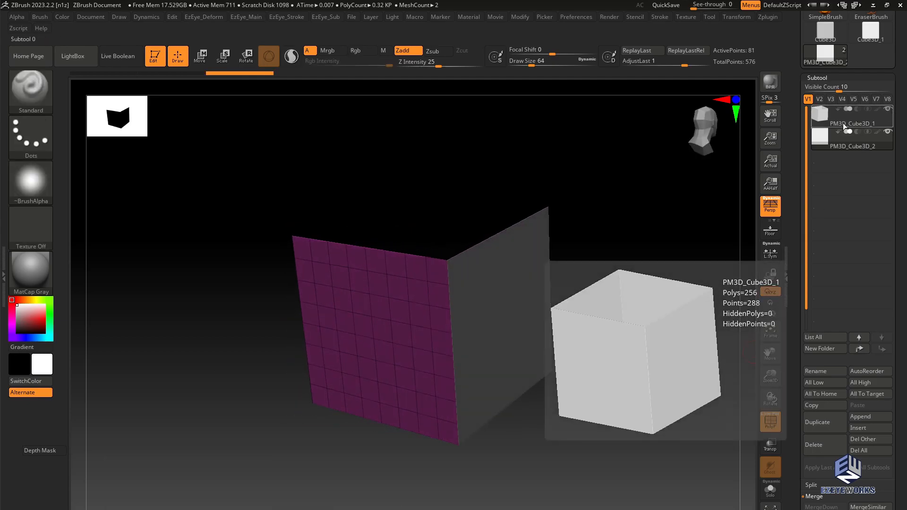
pyautogui.click(888, 111)
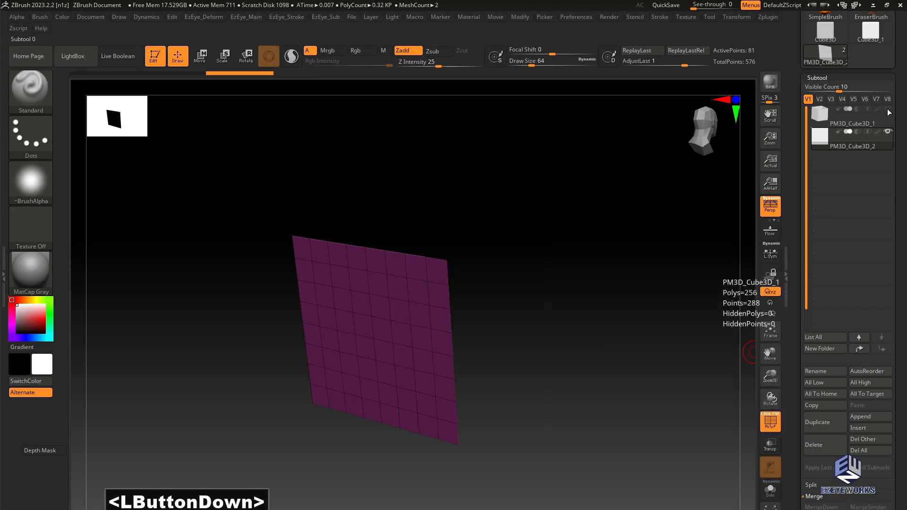
pyautogui.moveTo(563, 302)
pyautogui.mouseDown()
pyautogui.moveTo(548, 309)
pyautogui.moveTo(563, 292)
pyautogui.mouseUp()
pyautogui.moveTo(798, 462); pyautogui.dragTo(813, 400)
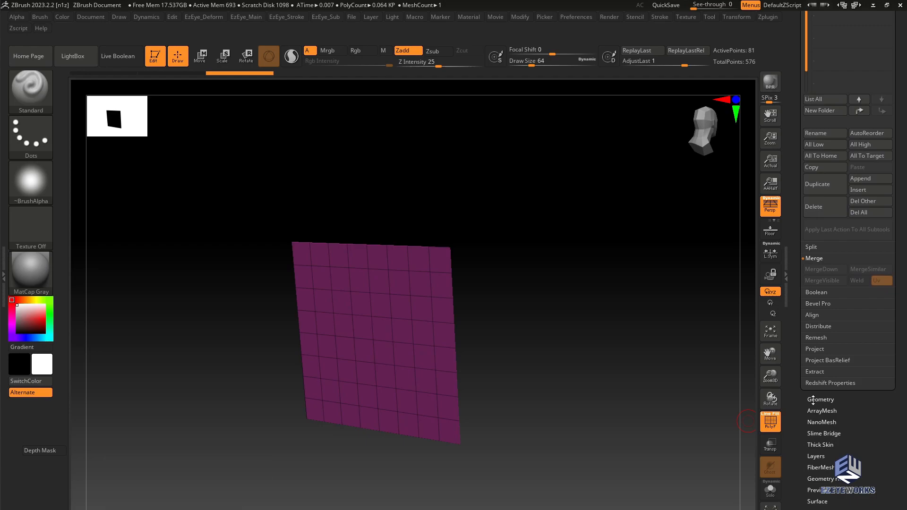
pyautogui.click(813, 400)
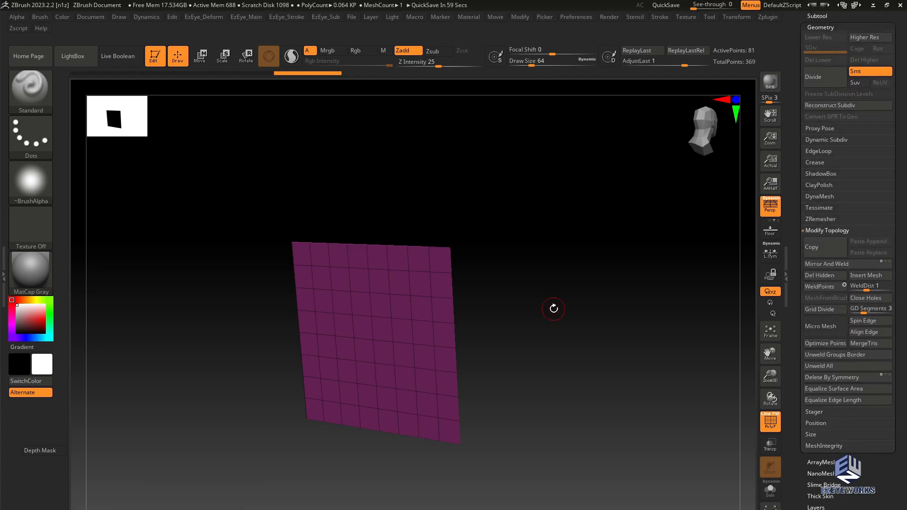
# Assign a new polygroup to the single remaining wall.
pyautogui.hotkey('ctrl', 'w')
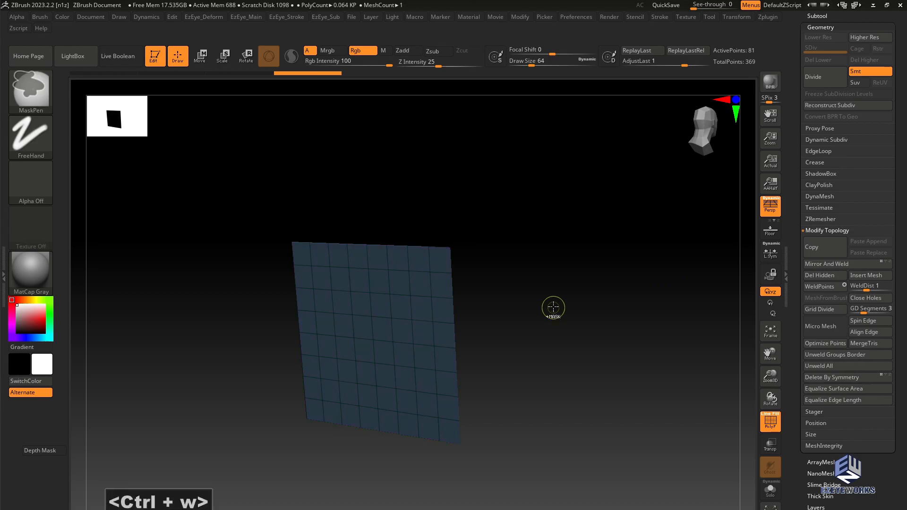
pyautogui.hotkey('ctrl', 'w')
pyautogui.hotkey('ctrl', 'w')
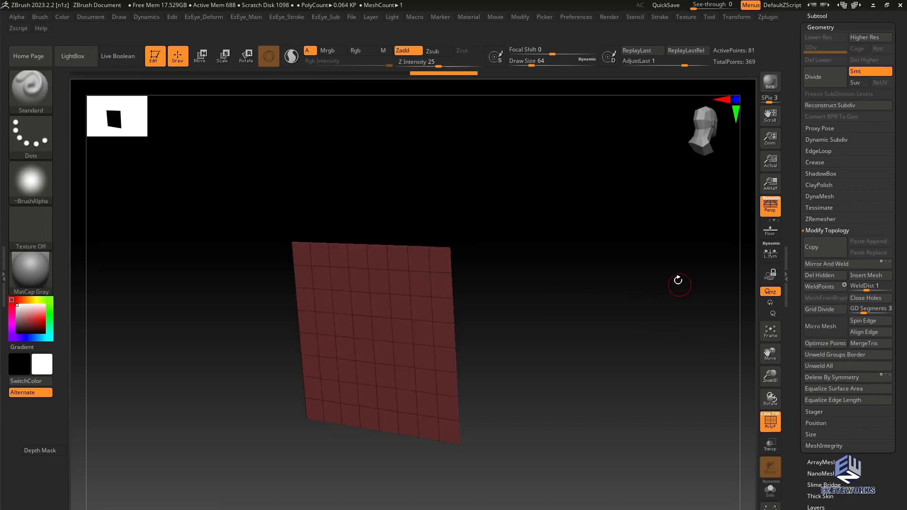
# Make the original four-walled cube subtool visible again alongside the single wall.
pyautogui.moveTo(796, 240); pyautogui.dragTo(821, 252)
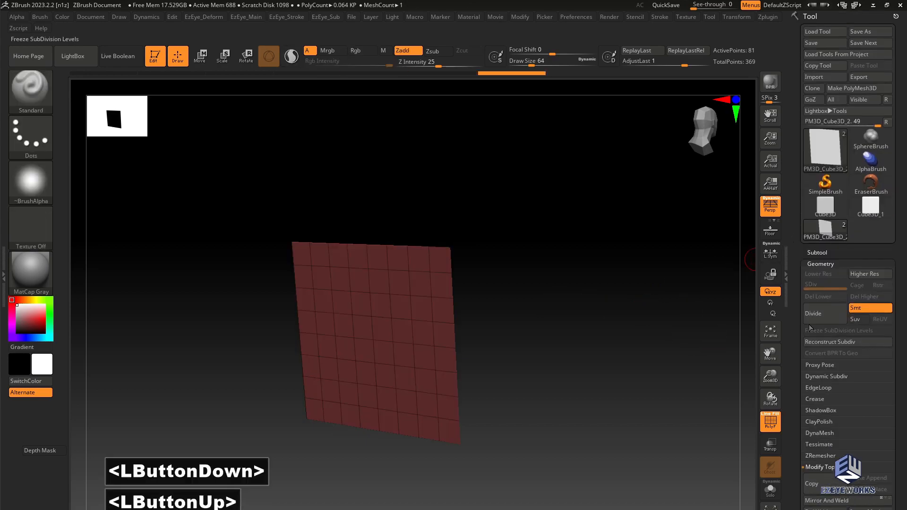
pyautogui.click(817, 251)
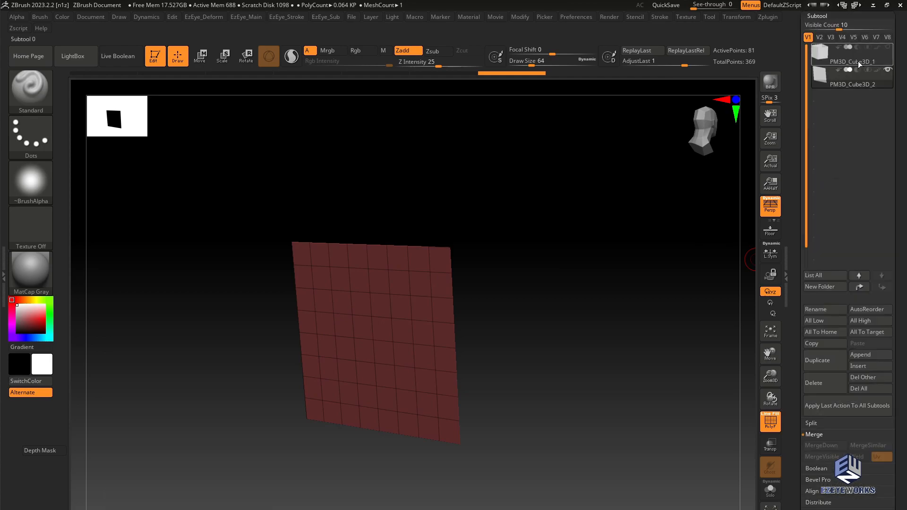
pyautogui.click(888, 47)
pyautogui.moveTo(636, 255); pyautogui.dragTo(476, 308)
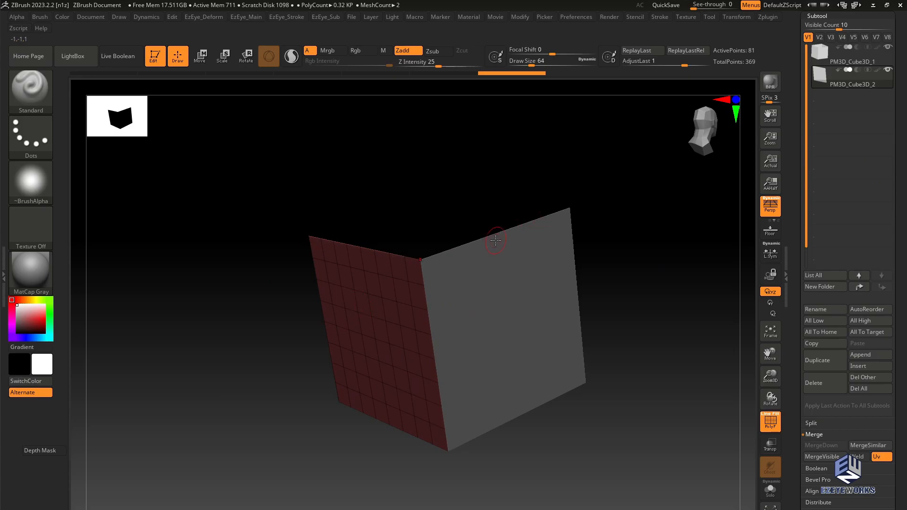
# Rotate the single wall about the cube's centre so it closes the open top.
pyautogui.press('w')
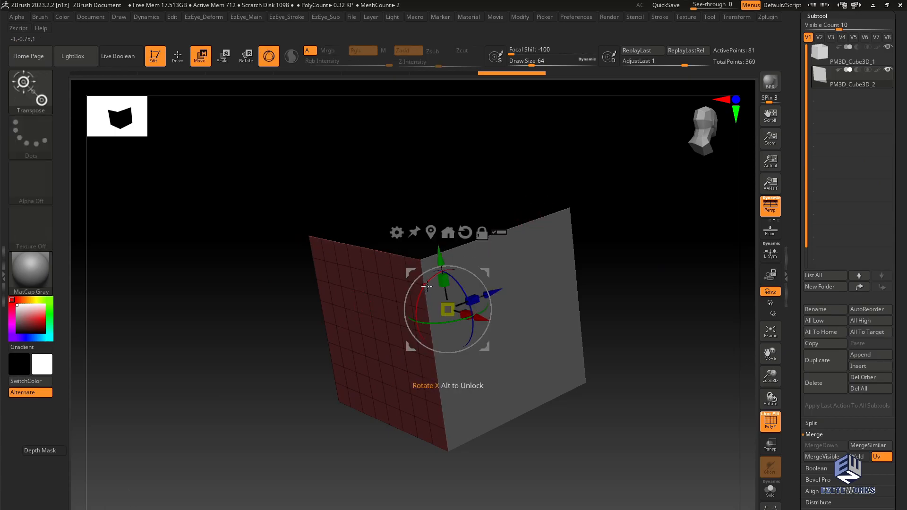
pyautogui.moveTo(307, 317)
pyautogui.keyDown('shift'); pyautogui.mouseDown()
pyautogui.moveTo(279, 307)
pyautogui.moveTo(307, 307)
pyautogui.mouseUp(); pyautogui.keyUp('shift')
pyautogui.moveTo(425, 289); pyautogui.dragTo(474, 279)
pyautogui.moveTo(656, 326)
pyautogui.mouseDown()
pyautogui.moveTo(647, 340)
pyautogui.moveTo(646, 332)
pyautogui.mouseUp()
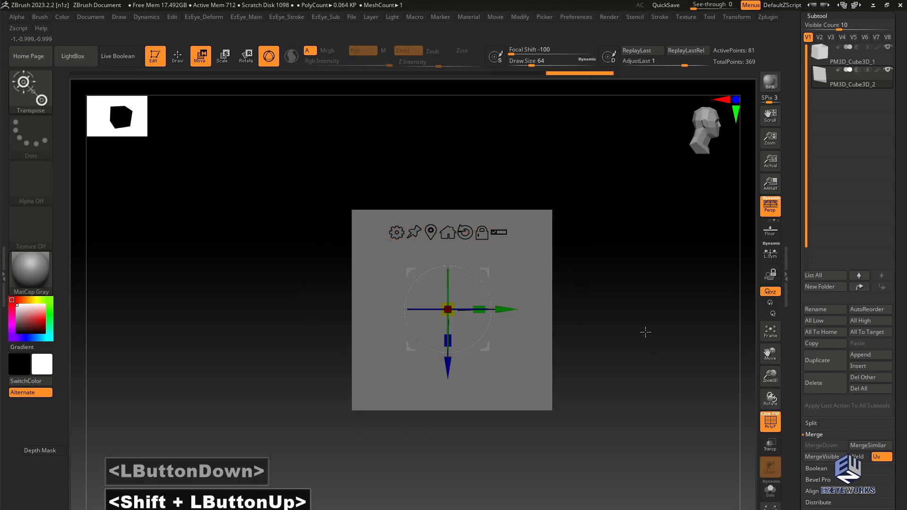
pyautogui.moveTo(640, 285); pyautogui.dragTo(619, 272)
pyautogui.keyDown('shift'); pyautogui.click(631, 287); pyautogui.keyUp('shift')
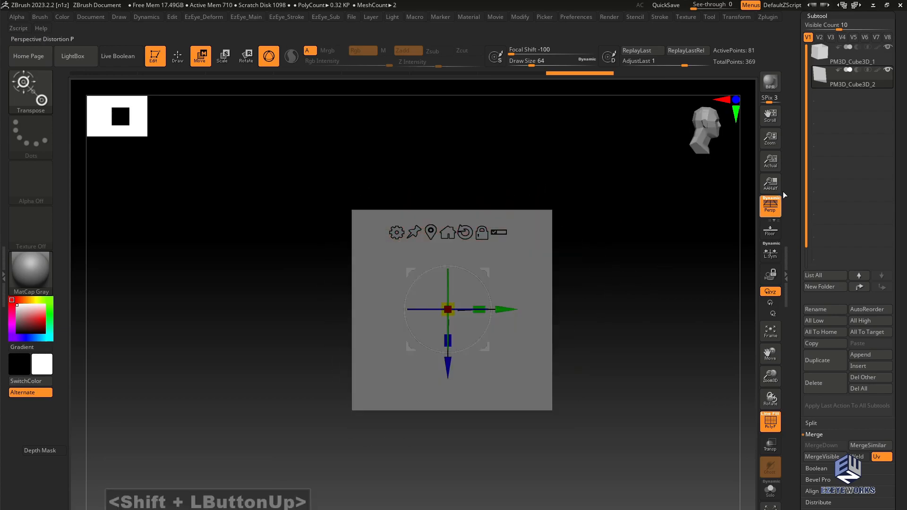
# Duplicate the top cap subtool and rotate the copy to close the cube's open bottom.
pyautogui.click(817, 360)
pyautogui.moveTo(634, 204); pyautogui.dragTo(567, 251)
pyautogui.keyDown('shift'); pyautogui.moveTo(462, 282); pyautogui.dragTo(616, 337); pyautogui.keyUp('shift')
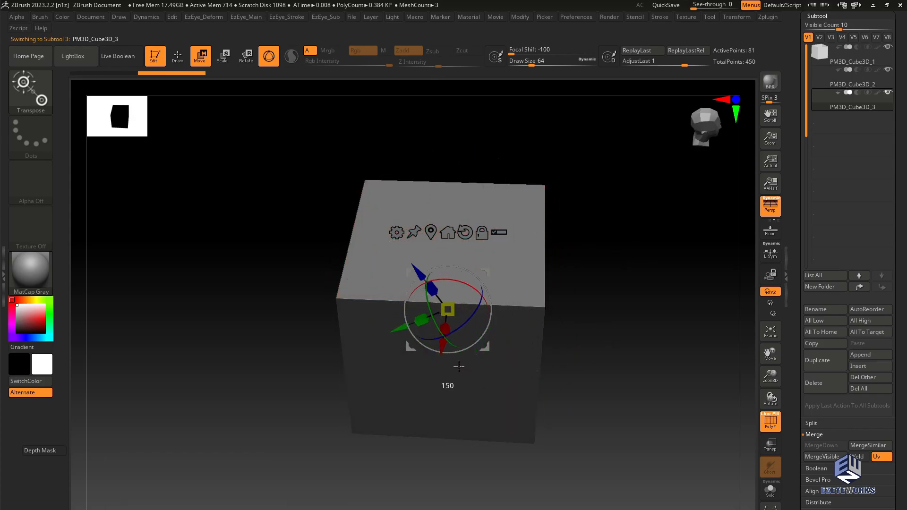
pyautogui.keyDown('shift'); pyautogui.moveTo(424, 358); pyautogui.dragTo(423, 356); pyautogui.keyUp('shift')
# Assign a new polygroup to the bottom cap.
pyautogui.moveTo(285, 341); pyautogui.dragTo(308, 241)
pyautogui.press('ctrl')
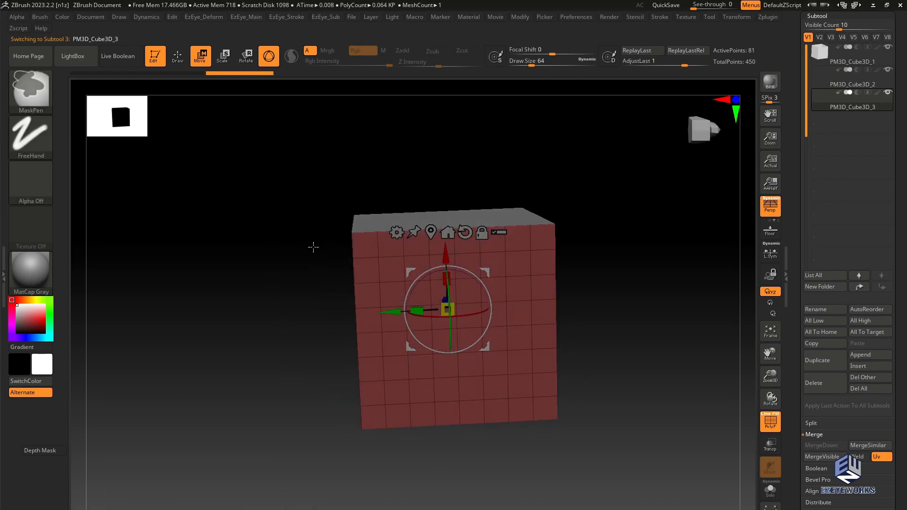
pyautogui.hotkey('ctrl', 'w')
# Merge the top and bottom cap subtools down into the four-walled cube to form one subtool.
pyautogui.moveTo(674, 186); pyautogui.dragTo(661, 258)
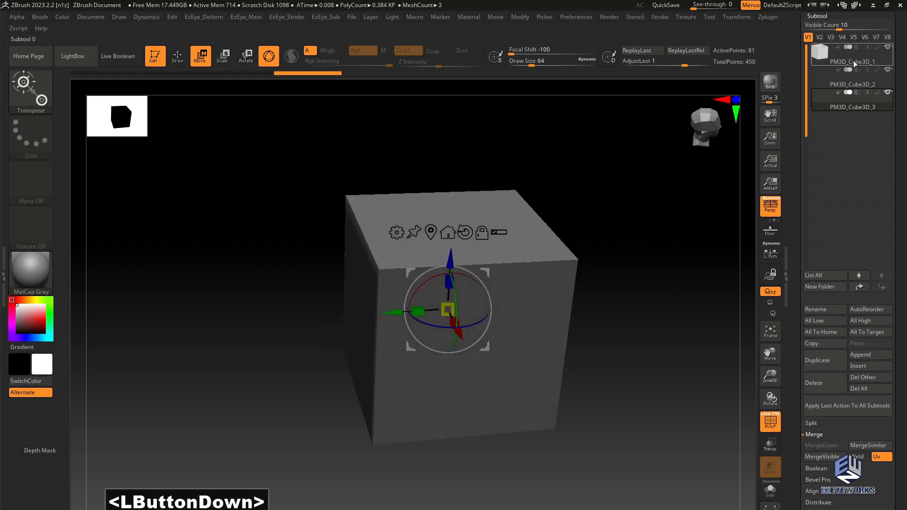
pyautogui.click(855, 64)
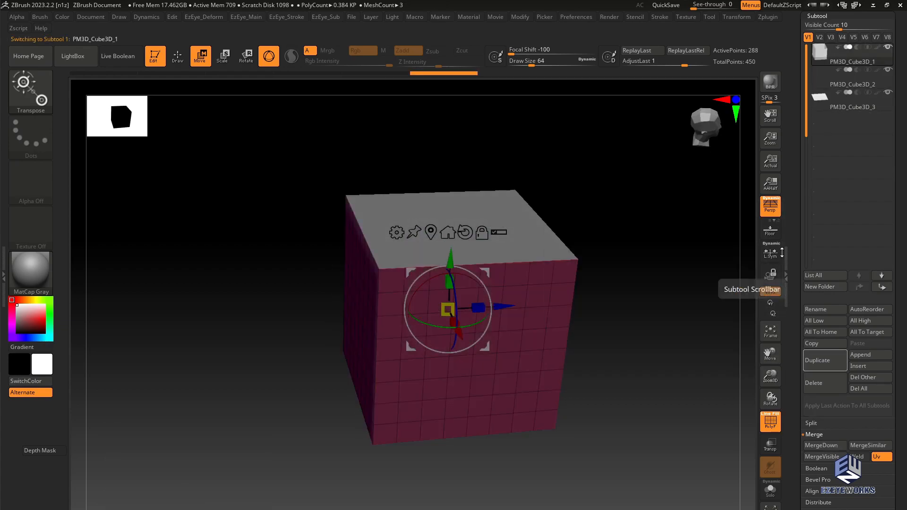
pyautogui.click(821, 446)
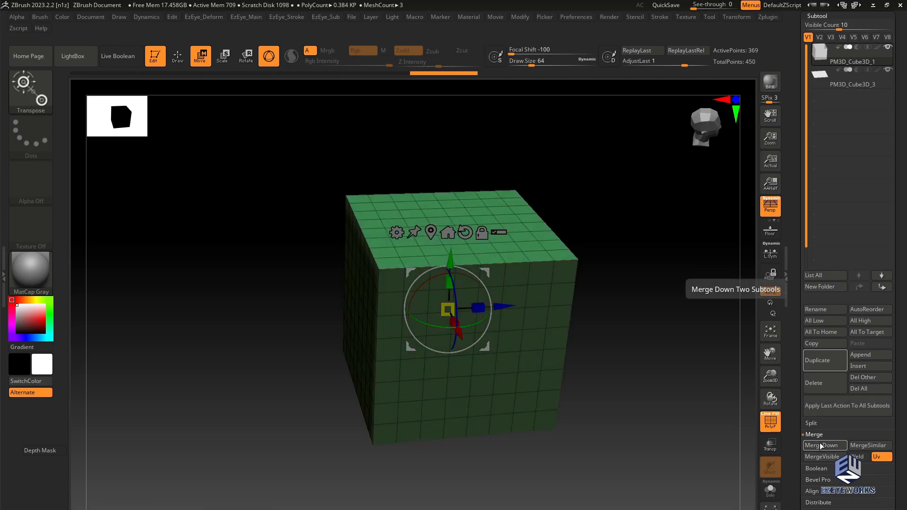
pyautogui.click(822, 447)
pyautogui.moveTo(622, 367)
pyautogui.mouseDown()
pyautogui.moveTo(591, 262)
pyautogui.moveTo(594, 212)
pyautogui.moveTo(624, 267)
pyautogui.moveTo(626, 344)
pyautogui.moveTo(619, 306)
pyautogui.moveTo(671, 290)
pyautogui.moveTo(585, 292)
pyautogui.moveTo(596, 294)
pyautogui.moveTo(600, 321)
pyautogui.moveTo(581, 334)
pyautogui.moveTo(610, 300)
pyautogui.moveTo(618, 308)
pyautogui.moveTo(652, 297)
pyautogui.moveTo(651, 312)
pyautogui.mouseUp()
pyautogui.press('1')
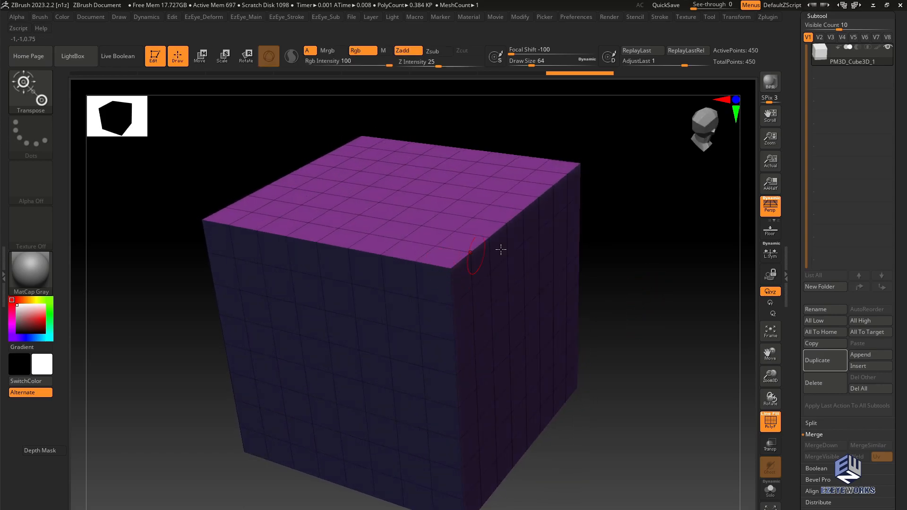
pyautogui.moveTo(631, 268); pyautogui.dragTo(626, 265)
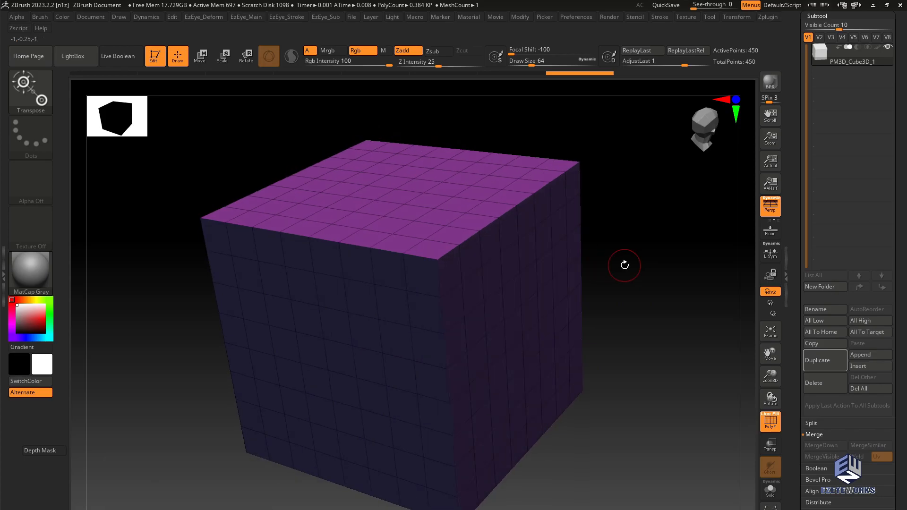
# Subdivide the merged cube once to inspect the seams between caps and walls, and undo the subdivision.
pyautogui.press('ctrl')
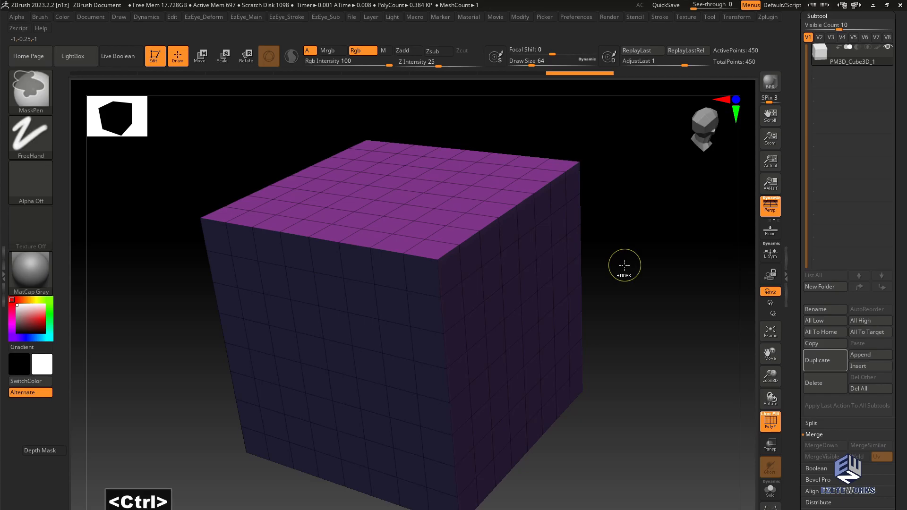
pyautogui.hotkey('ctrl', 'd')
pyautogui.press('w')
pyautogui.keyDown('alt'); pyautogui.moveTo(624, 265); pyautogui.dragTo(654, 289); pyautogui.keyUp('alt')
pyautogui.moveTo(655, 289); pyautogui.dragTo(655, 213)
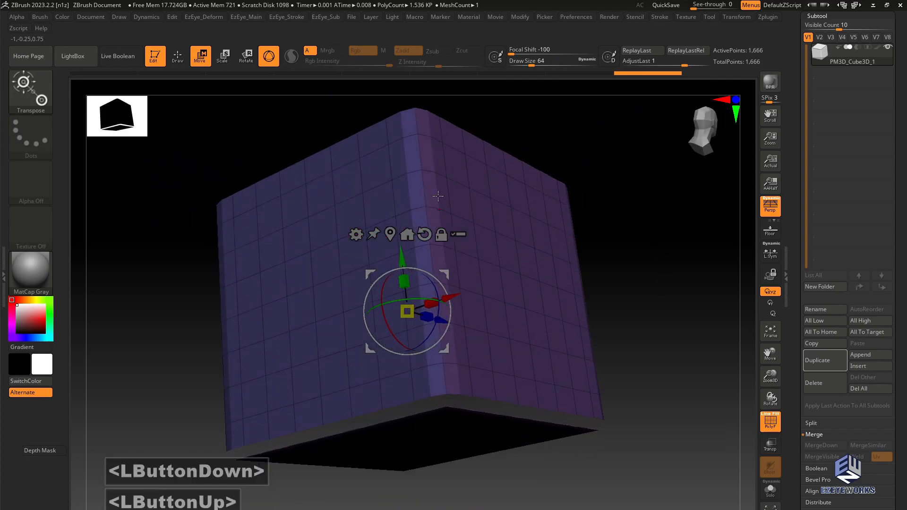
pyautogui.moveTo(503, 342); pyautogui.dragTo(451, 203)
pyautogui.moveTo(247, 401); pyautogui.dragTo(605, 296)
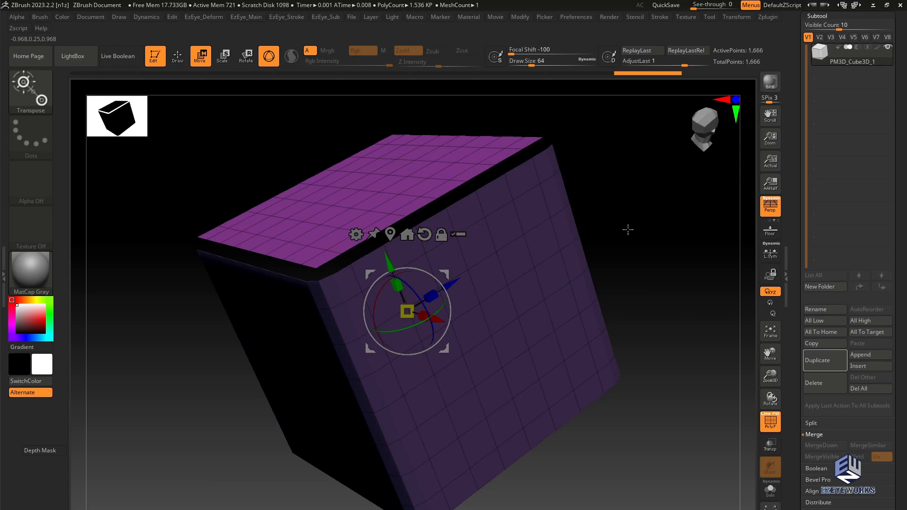
pyautogui.press('ctrl')
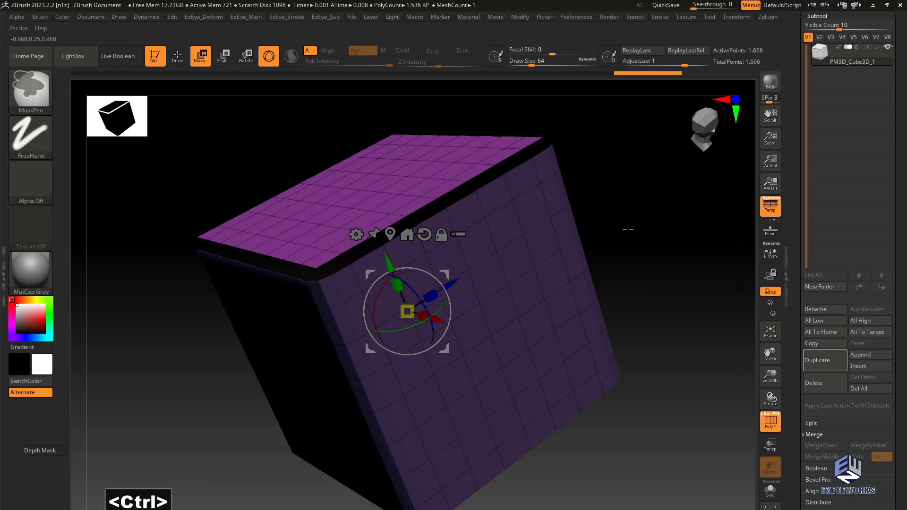
pyautogui.hotkey('ctrl', 'z')
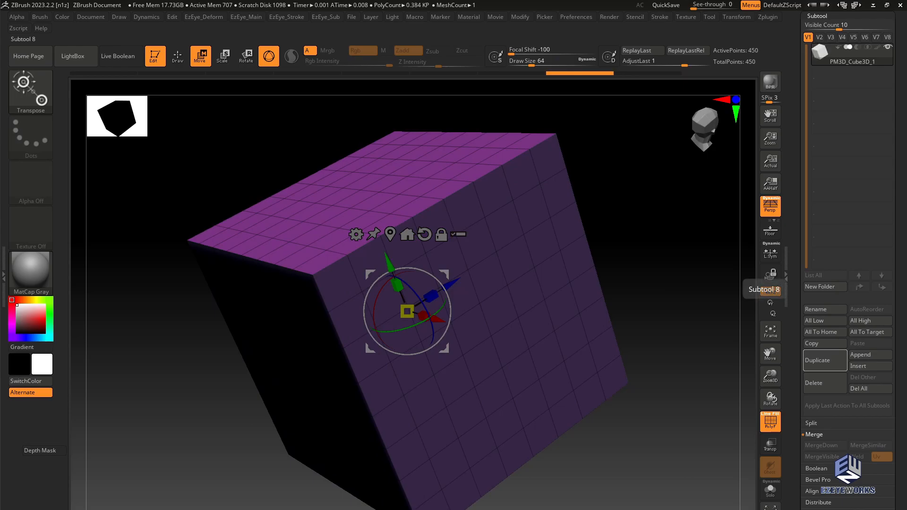
# Weld the merged cube's coincident points using a weld distance of 1.
pyautogui.moveTo(794, 356); pyautogui.dragTo(801, 278)
pyautogui.click(826, 414)
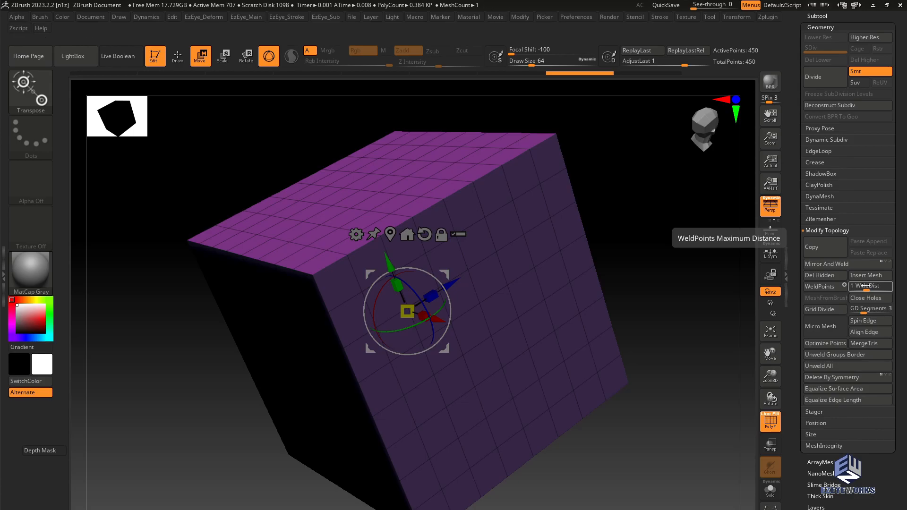
pyautogui.click(829, 286)
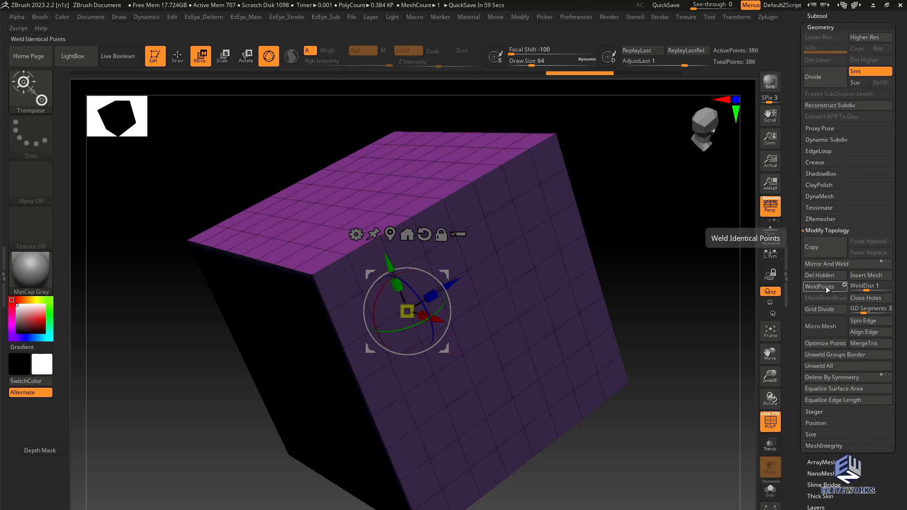
# Subdivide the welded cube twice, inspect its rounded edges with and without polyframe, and undo the subdivisions.
pyautogui.moveTo(666, 283)
pyautogui.mouseDown()
pyautogui.moveTo(693, 294)
pyautogui.moveTo(674, 273)
pyautogui.mouseUp()
pyautogui.press('ctrl')
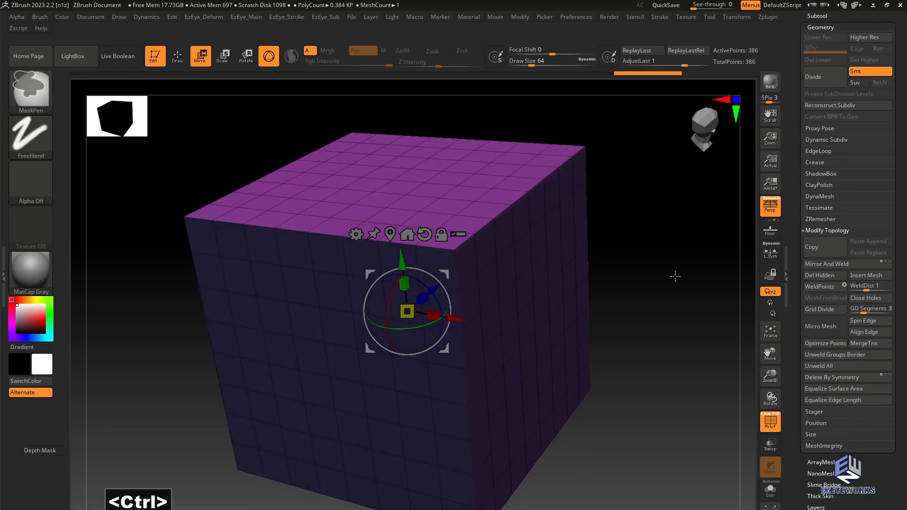
pyautogui.hotkey('ctrl', 'd')
pyautogui.moveTo(675, 274)
pyautogui.mouseDown()
pyautogui.moveTo(612, 260)
pyautogui.moveTo(644, 225)
pyautogui.moveTo(637, 213)
pyautogui.moveTo(654, 320)
pyautogui.moveTo(685, 269)
pyautogui.moveTo(694, 310)
pyautogui.moveTo(670, 310)
pyautogui.moveTo(666, 251)
pyautogui.moveTo(650, 306)
pyautogui.mouseUp()
pyautogui.press('ctrl')
pyautogui.hotkey('ctrl', 'd')
pyautogui.hotkey('shift', 'f')
pyautogui.hotkey('shift', 'f')
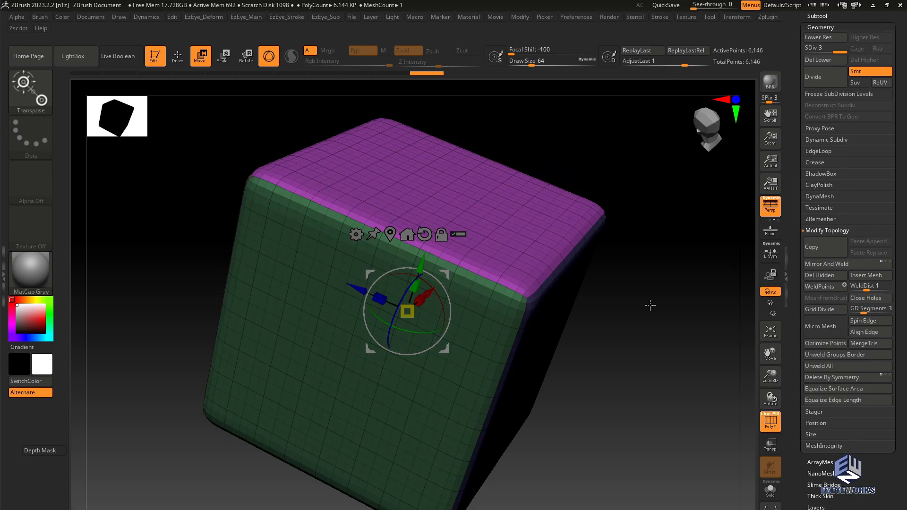
pyautogui.moveTo(650, 306)
pyautogui.keyDown('shift'); pyautogui.mouseDown()
pyautogui.moveTo(640, 340)
pyautogui.moveTo(648, 344)
pyautogui.mouseUp(); pyautogui.keyUp('shift')
pyautogui.press('ctrl')
pyautogui.press('ctrl')
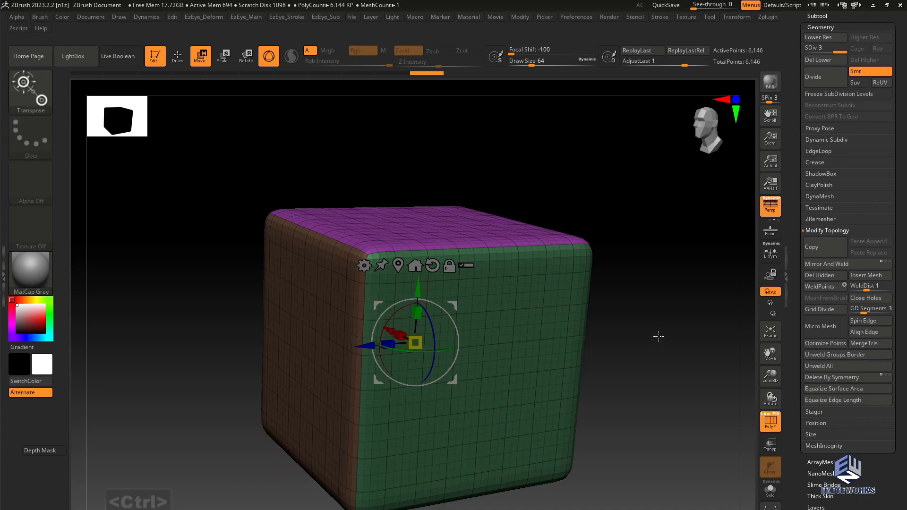
pyautogui.hotkey('ctrl', 'z')
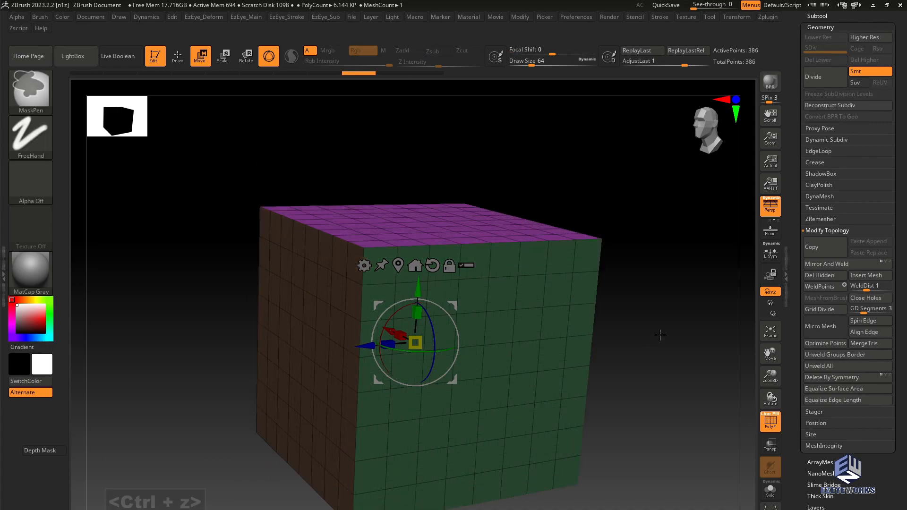
# Switch to the ZModeler brush on the welded cube and reopen the subtool list.
pyautogui.moveTo(660, 335); pyautogui.dragTo(210, 182)
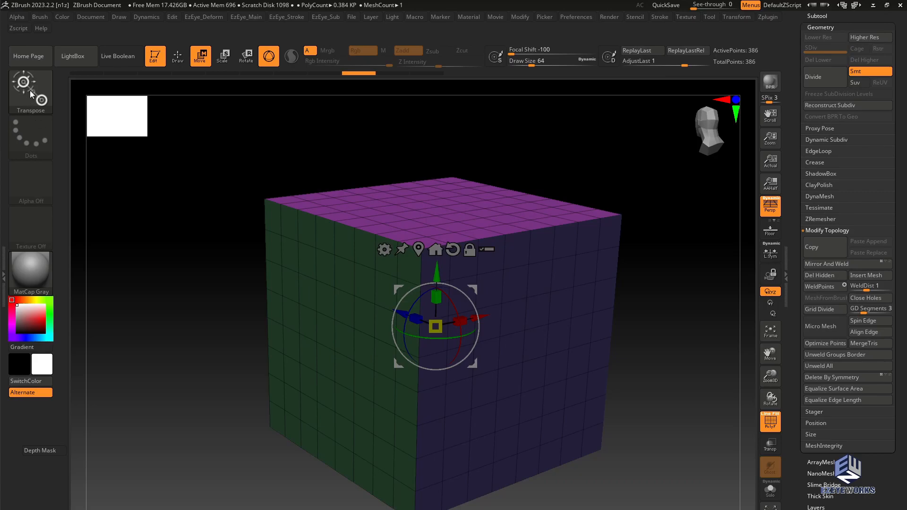
pyautogui.click(29, 90)
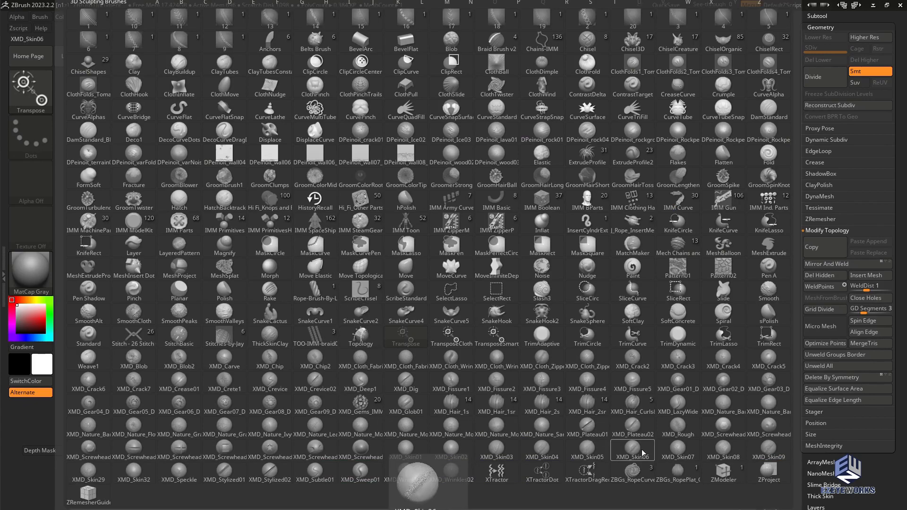
pyautogui.click(722, 480)
pyautogui.moveTo(182, 211); pyautogui.dragTo(195, 222)
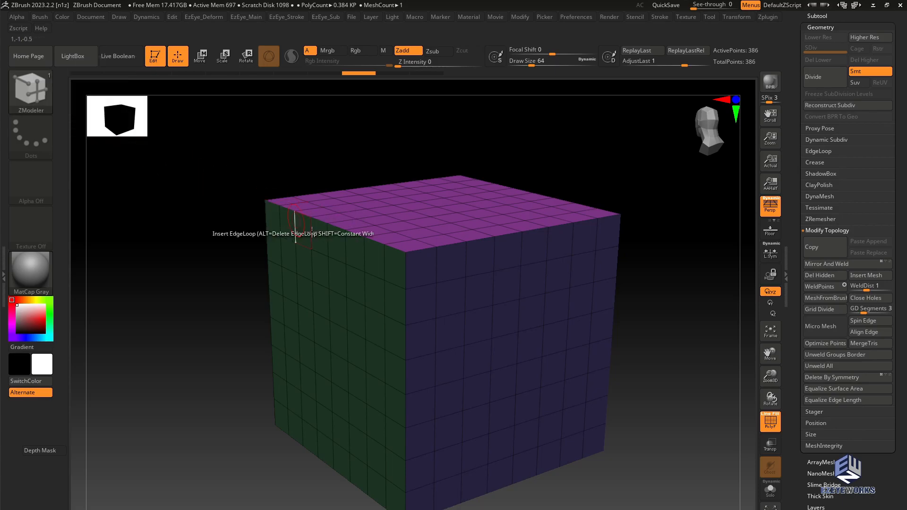
pyautogui.keyDown('alt'); pyautogui.moveTo(250, 164); pyautogui.dragTo(256, 186); pyautogui.keyUp('alt')
pyautogui.keyDown('alt'); pyautogui.moveTo(137, 230); pyautogui.dragTo(154, 251); pyautogui.keyUp('alt')
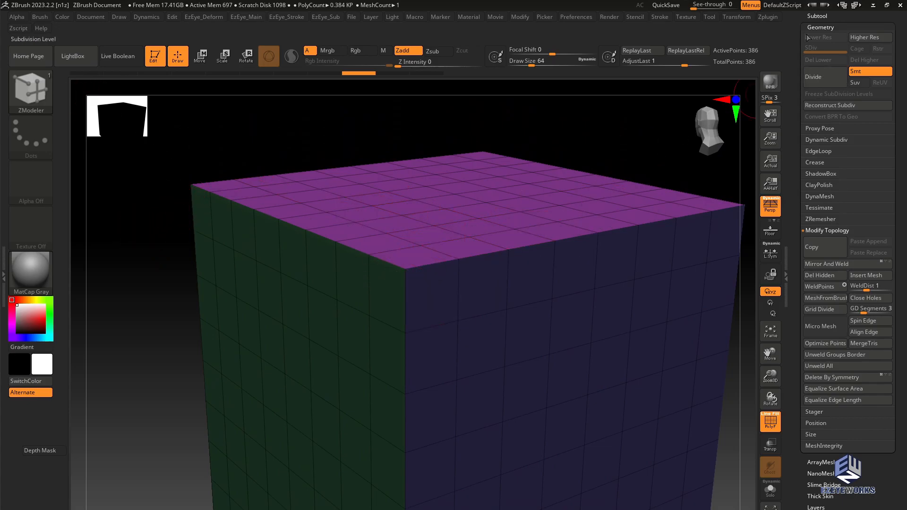
pyautogui.click(817, 16)
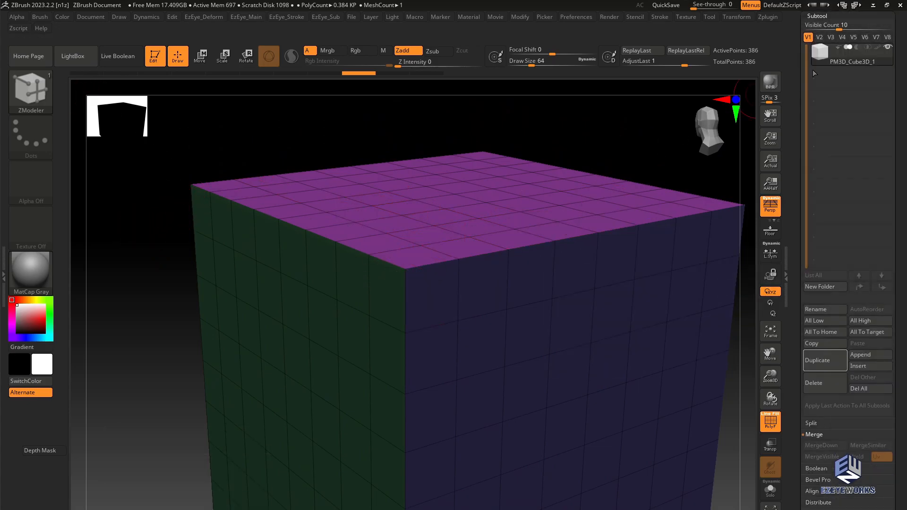
# Switch from the subtool list to the geometry settings and set the ZModeler point action to Slide.
pyautogui.click(817, 16)
pyautogui.click(817, 27)
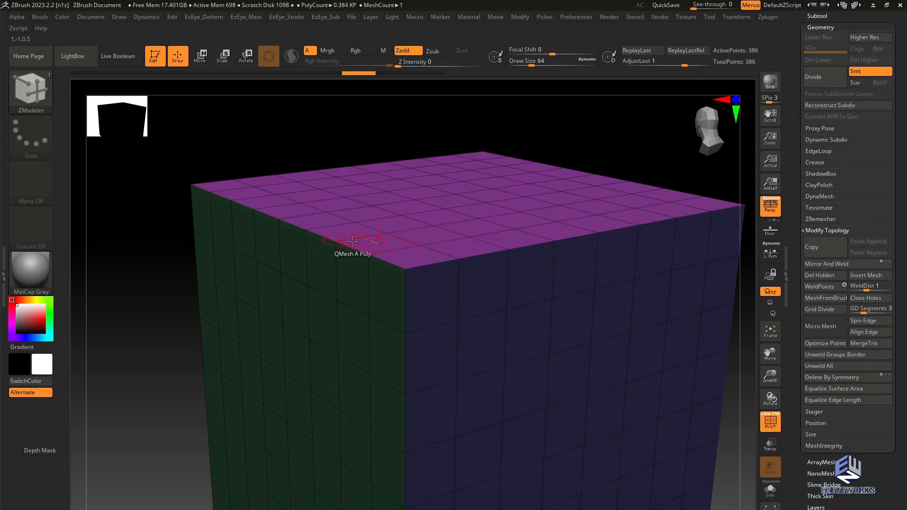
pyautogui.keyDown('alt'); pyautogui.moveTo(158, 257); pyautogui.dragTo(186, 254); pyautogui.keyUp('alt')
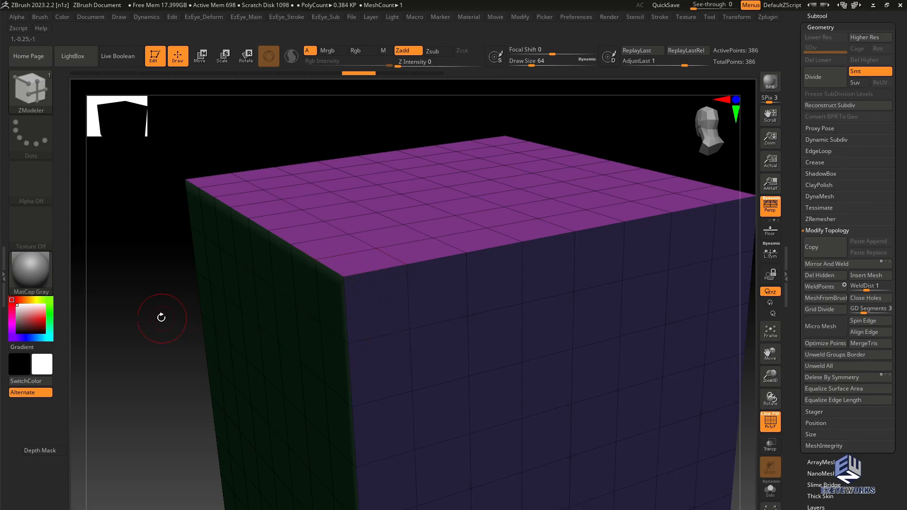
pyautogui.keyDown('alt'); pyautogui.moveTo(158, 318); pyautogui.dragTo(178, 321); pyautogui.keyUp('alt')
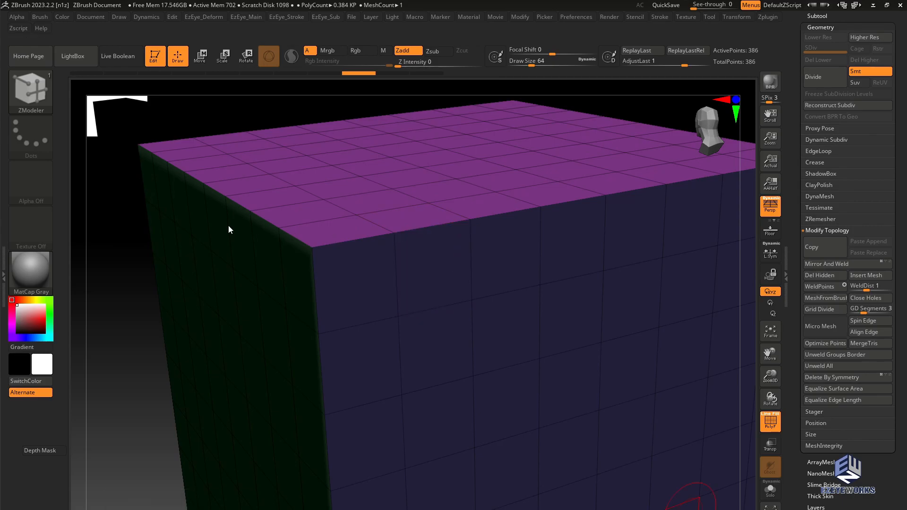
pyautogui.click(121, 225)
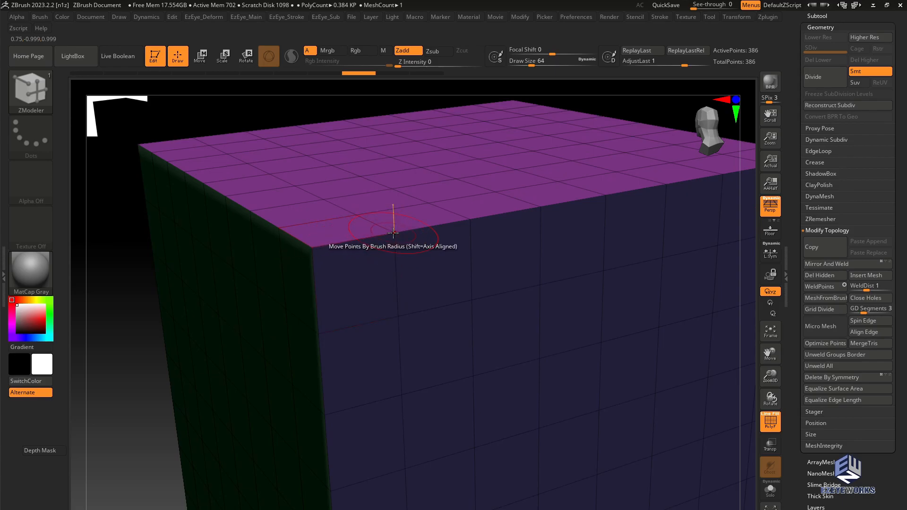
pyautogui.press('space')
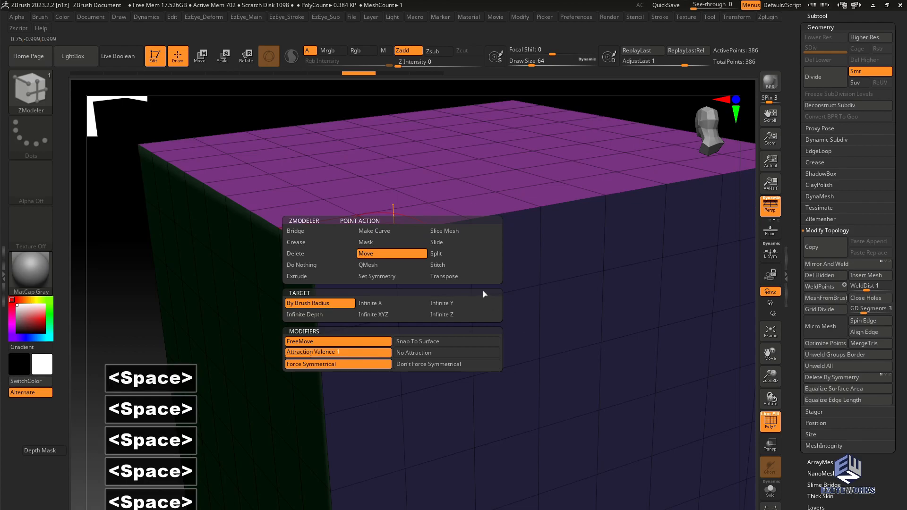
pyautogui.click(442, 242)
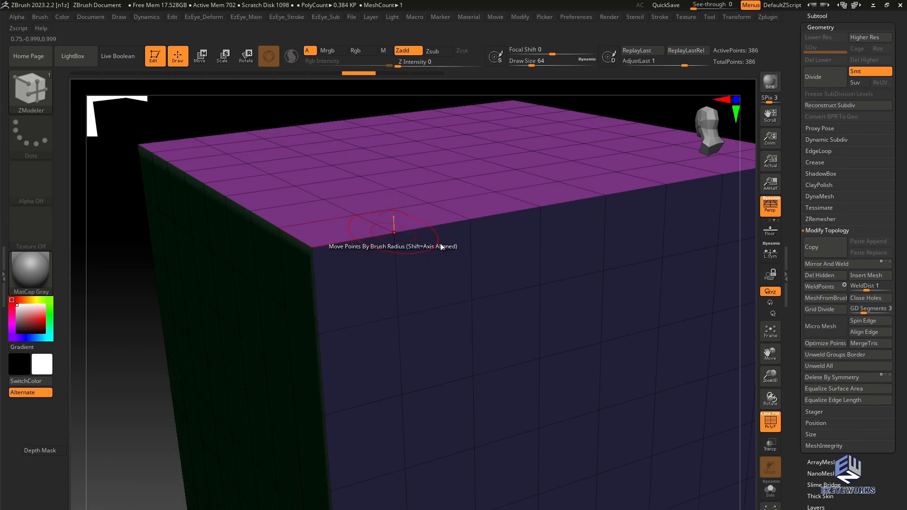
# Browse ZModeler polygon actions such as Extrude and Scale with their targets, and set the action to Mesh To Brush on a single poly.
pyautogui.press('space')
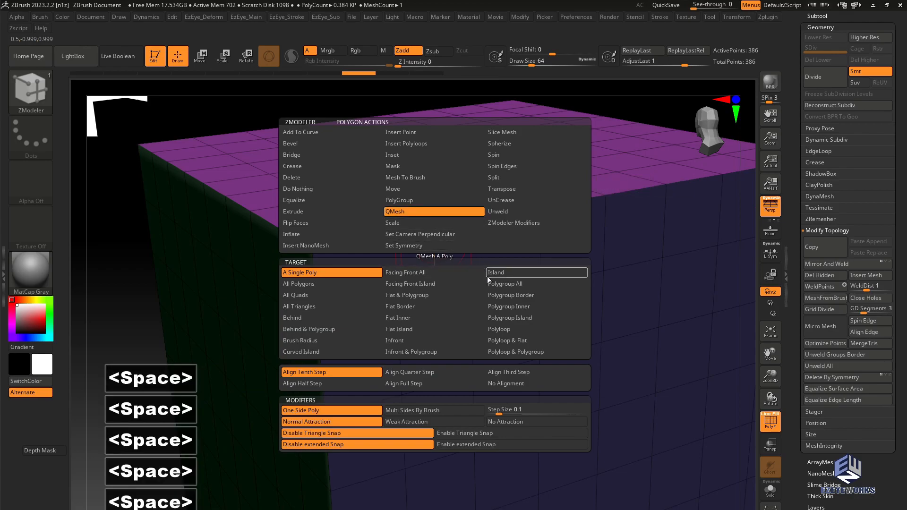
pyautogui.click(392, 168)
pyautogui.click(302, 177)
pyautogui.click(317, 210)
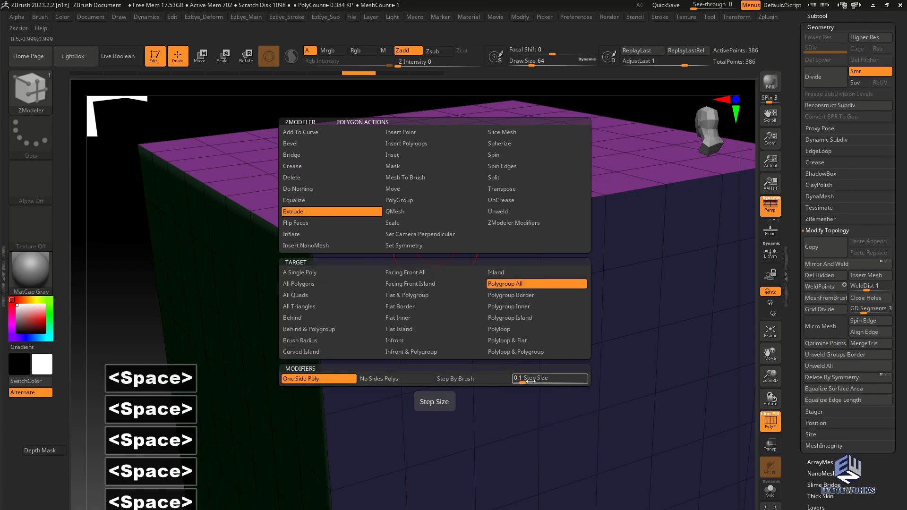
pyautogui.click(396, 224)
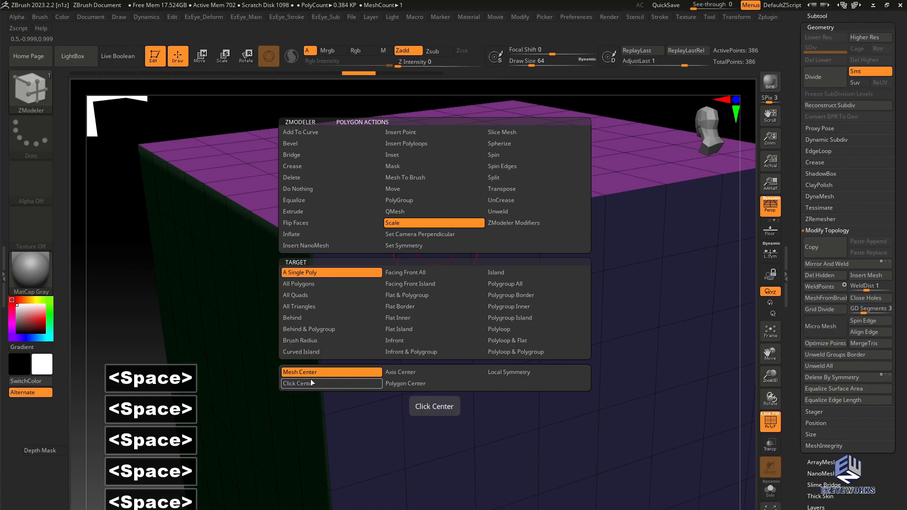
pyautogui.click(396, 181)
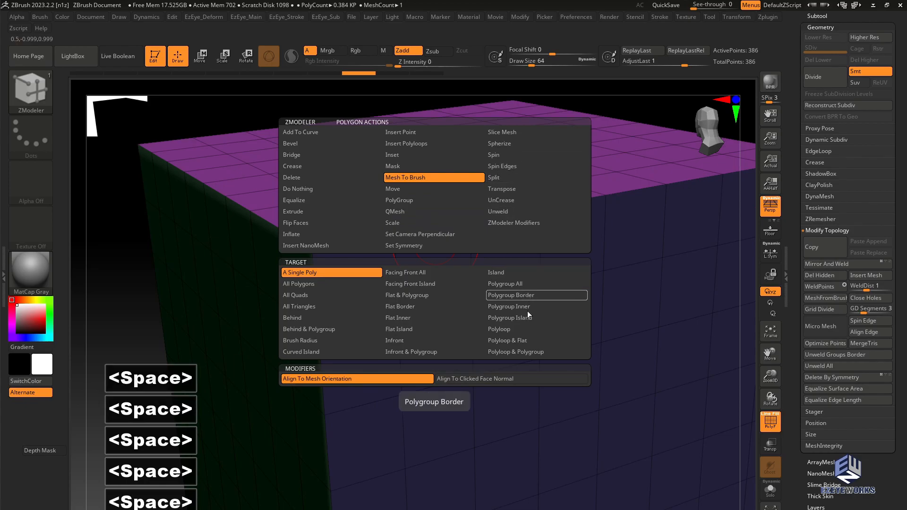
pyautogui.click(542, 148)
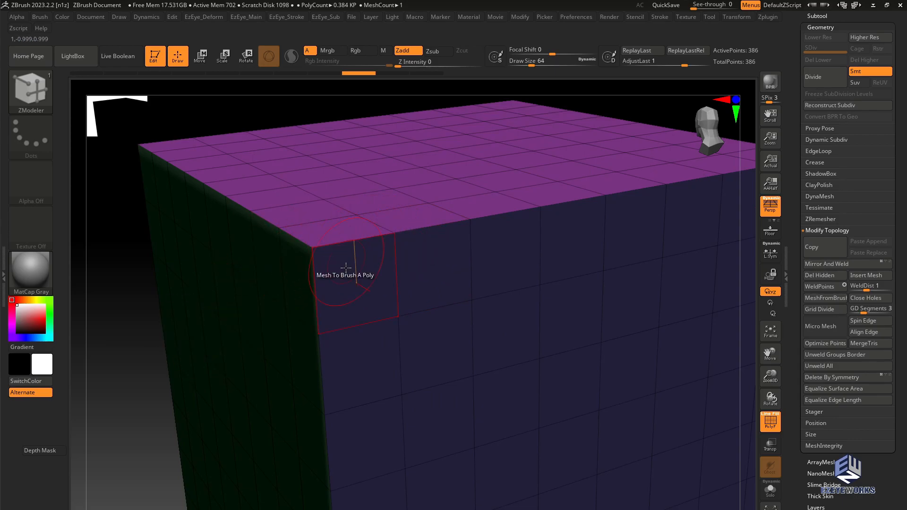
# Slide a point on the blue wall's sixth vertical grid line, second row, back and forth along its adjoining edges by brush radius.
pyautogui.keyDown('alt'); pyautogui.moveTo(120, 339); pyautogui.dragTo(240, 291); pyautogui.keyUp('alt')
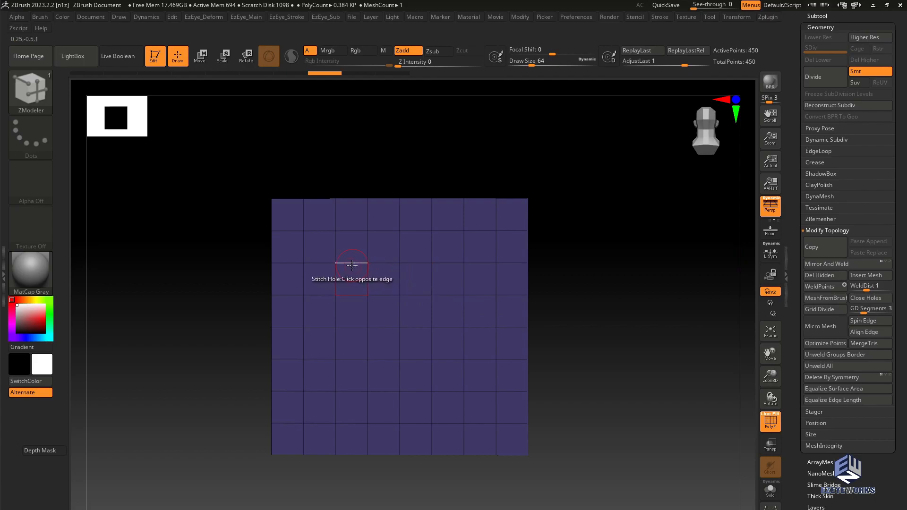
pyautogui.keyDown('alt'); pyautogui.moveTo(213, 259); pyautogui.dragTo(112, 316); pyautogui.keyUp('alt')
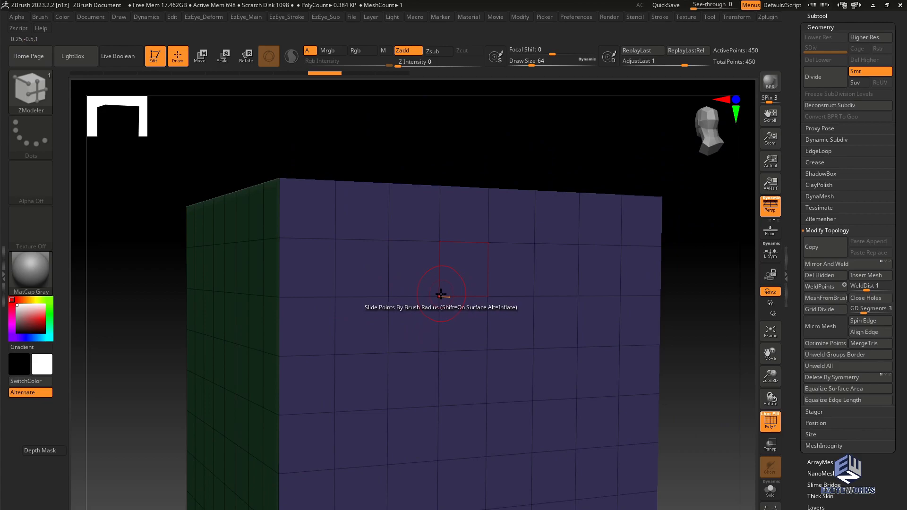
pyautogui.press('space')
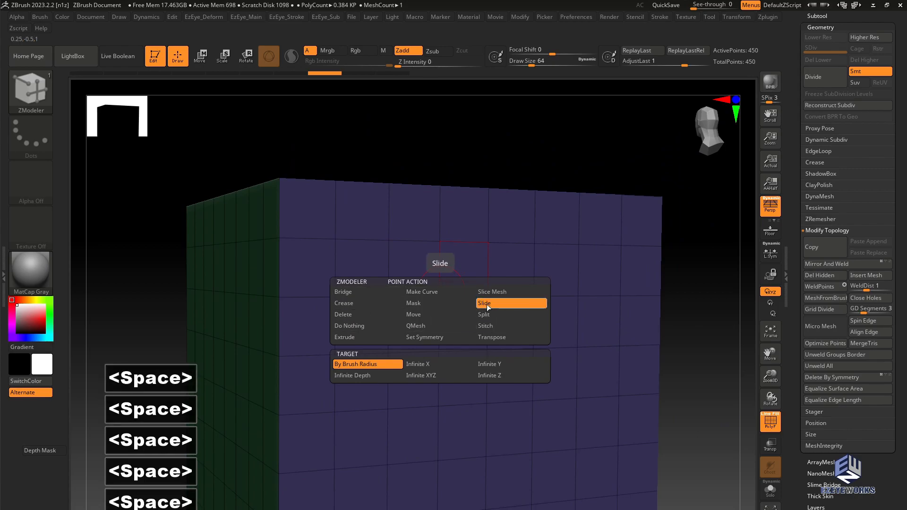
pyautogui.keyDown('alt'); pyautogui.moveTo(532, 115); pyautogui.dragTo(494, 188); pyautogui.keyUp('alt')
pyautogui.moveTo(743, 298); pyautogui.dragTo(659, 273)
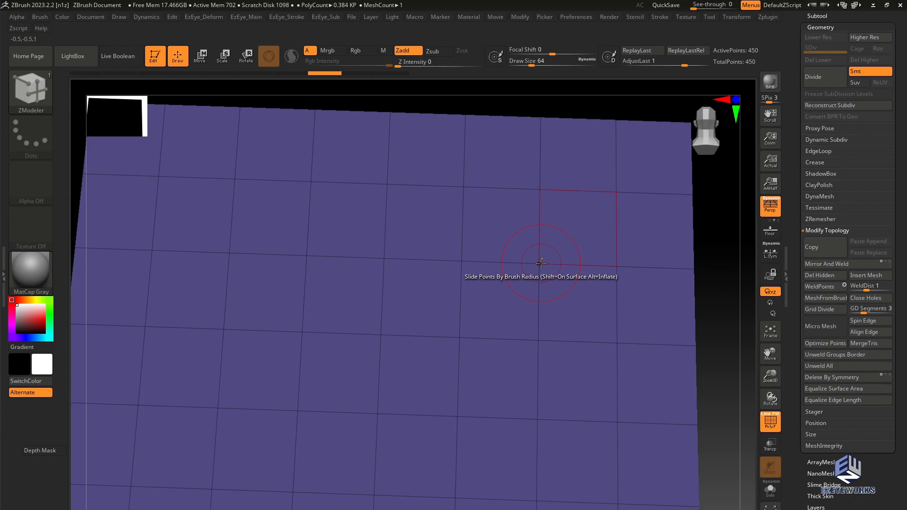
pyautogui.moveTo(541, 263)
pyautogui.mouseDown()
pyautogui.moveTo(541, 271)
pyautogui.moveTo(558, 271)
pyautogui.moveTo(540, 268)
pyautogui.mouseUp()
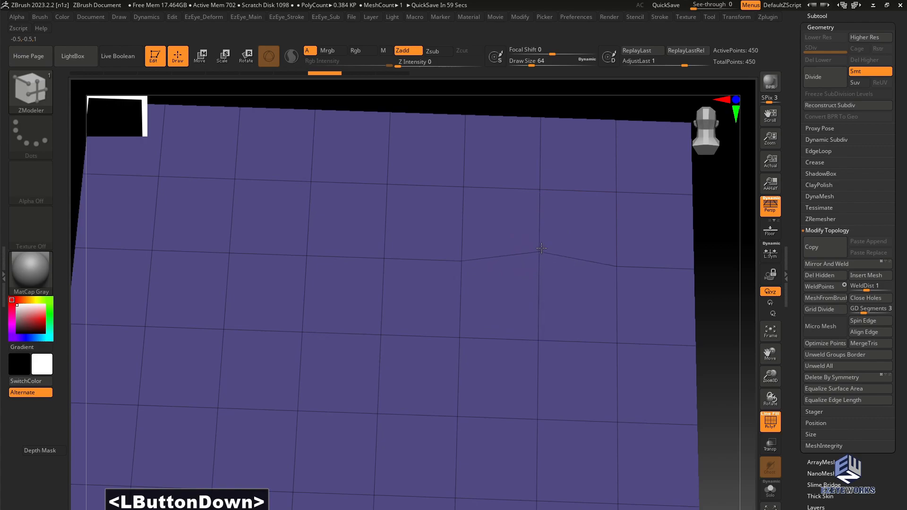
pyautogui.moveTo(544, 233); pyautogui.dragTo(547, 266)
pyautogui.moveTo(539, 233); pyautogui.dragTo(542, 262)
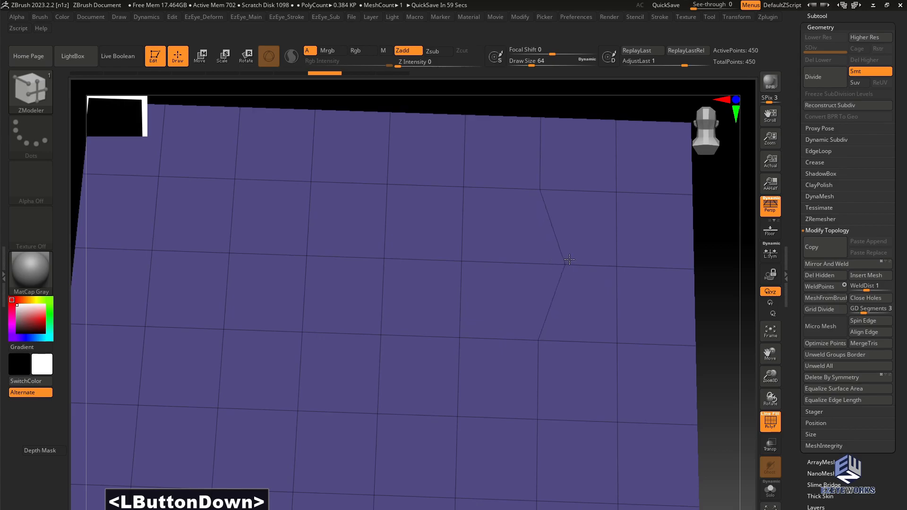
pyautogui.moveTo(527, 268)
pyautogui.mouseDown()
pyautogui.moveTo(547, 270)
pyautogui.moveTo(544, 262)
pyautogui.mouseUp()
pyautogui.moveTo(579, 263); pyautogui.dragTo(529, 264)
pyautogui.keyDown('alt'); pyautogui.moveTo(717, 303); pyautogui.dragTo(537, 267); pyautogui.keyUp('alt')
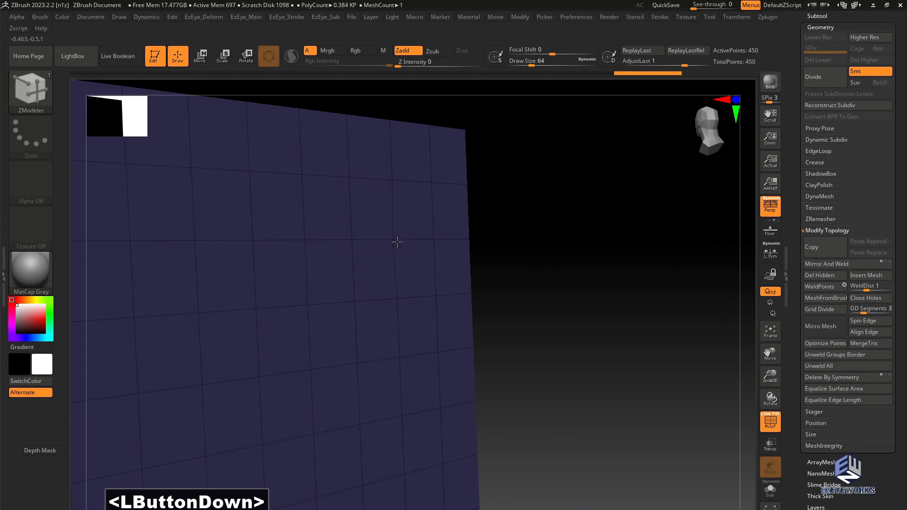
# Set the point action to Stitch Two Points, To End Point, and stitch a sixth-grid-line point onto its fifth-line neighbour in the third row.
pyautogui.keyDown('alt'); pyautogui.moveTo(548, 288); pyautogui.dragTo(619, 288); pyautogui.keyUp('alt')
pyautogui.moveTo(619, 289); pyautogui.dragTo(584, 288)
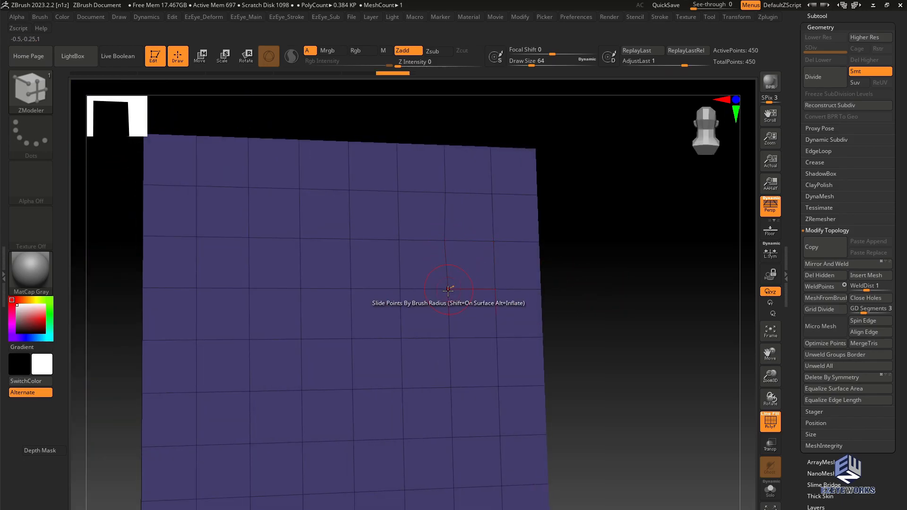
pyautogui.press('space')
pyautogui.click(504, 321)
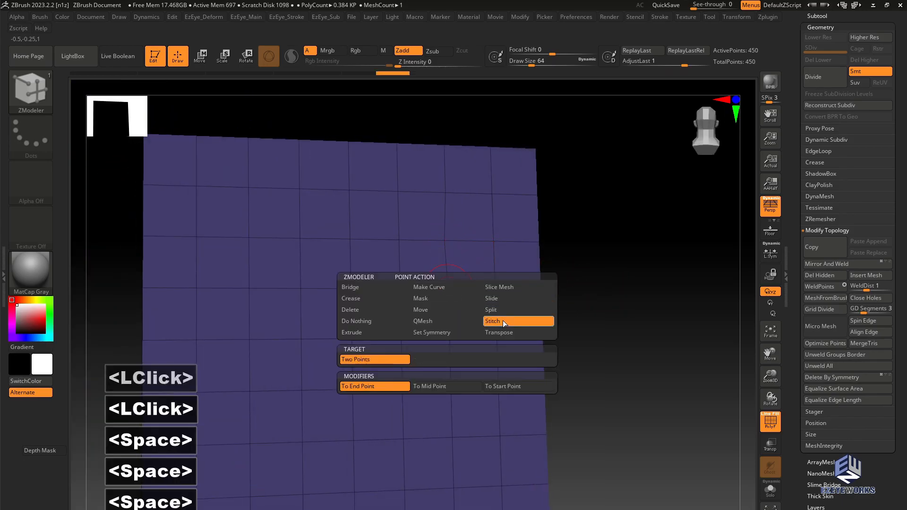
pyautogui.keyDown('alt'); pyautogui.moveTo(626, 277); pyautogui.dragTo(640, 318); pyautogui.keyUp('alt')
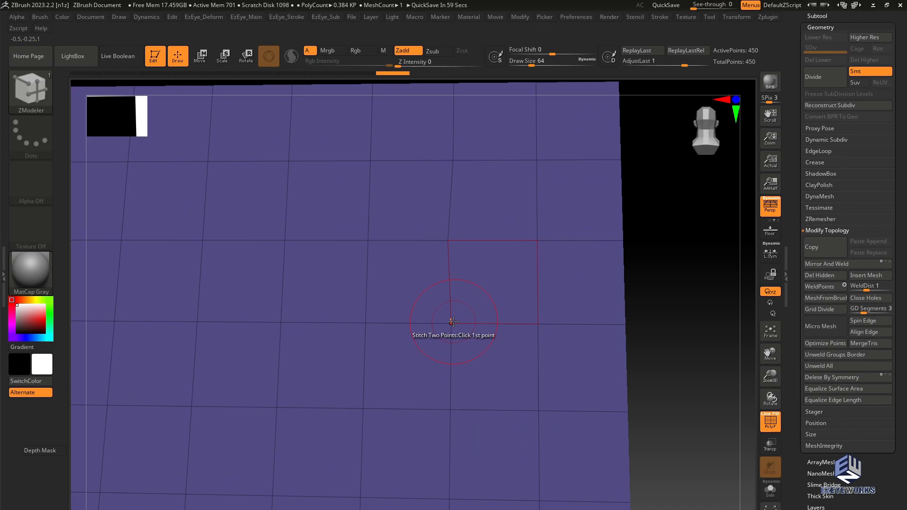
pyautogui.click(452, 322)
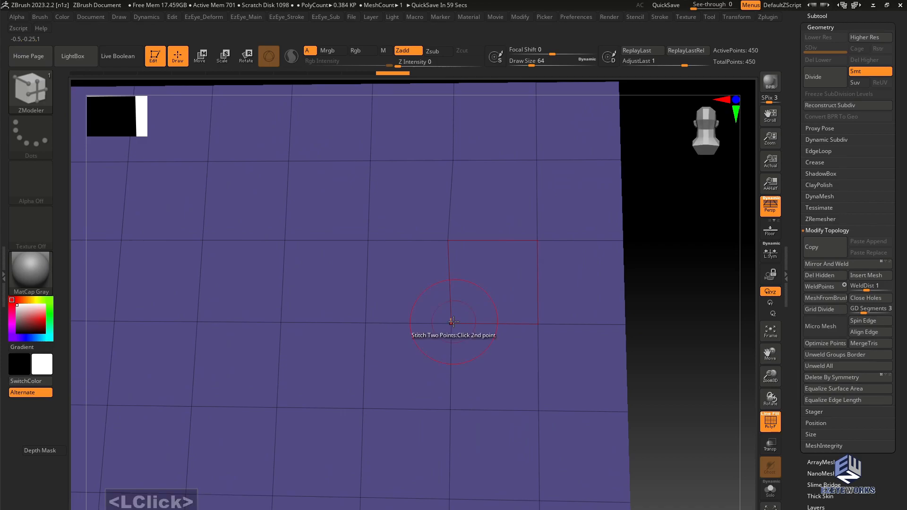
pyautogui.click(366, 322)
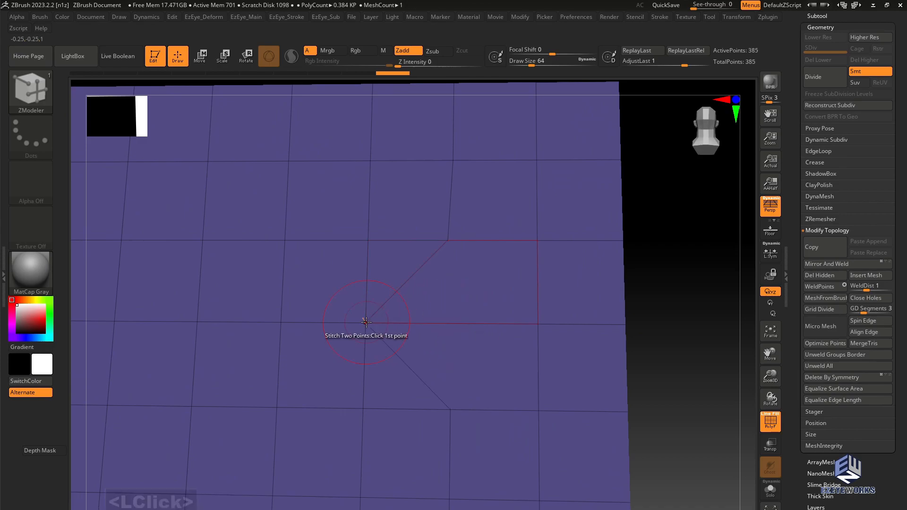
# Stitch the next two points down the wall's sixth vertical grid line onto their neighbours on the fifth line.
pyautogui.keyDown('alt'); pyautogui.moveTo(699, 379); pyautogui.dragTo(682, 331); pyautogui.keyUp('alt')
pyautogui.keyDown('alt'); pyautogui.click(616, 365); pyautogui.keyUp('alt')
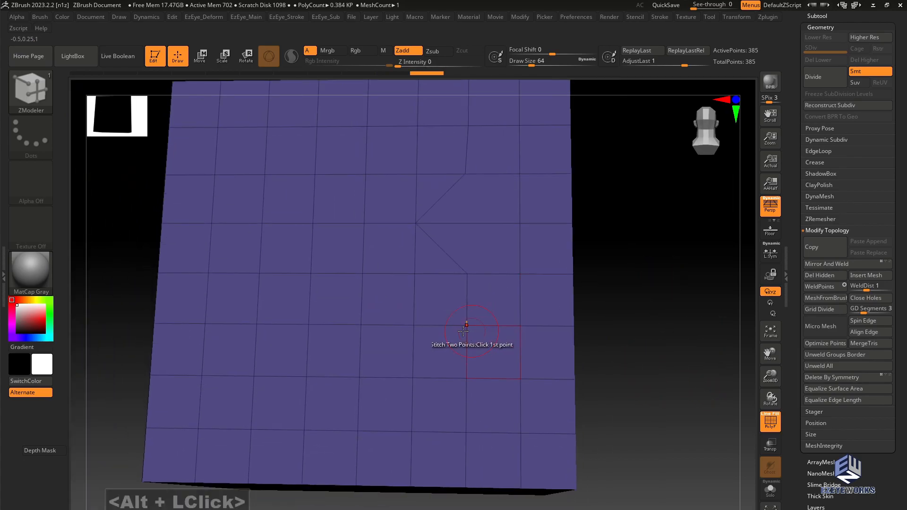
pyautogui.click(468, 273)
pyautogui.click(414, 274)
pyautogui.moveTo(599, 329); pyautogui.dragTo(577, 318)
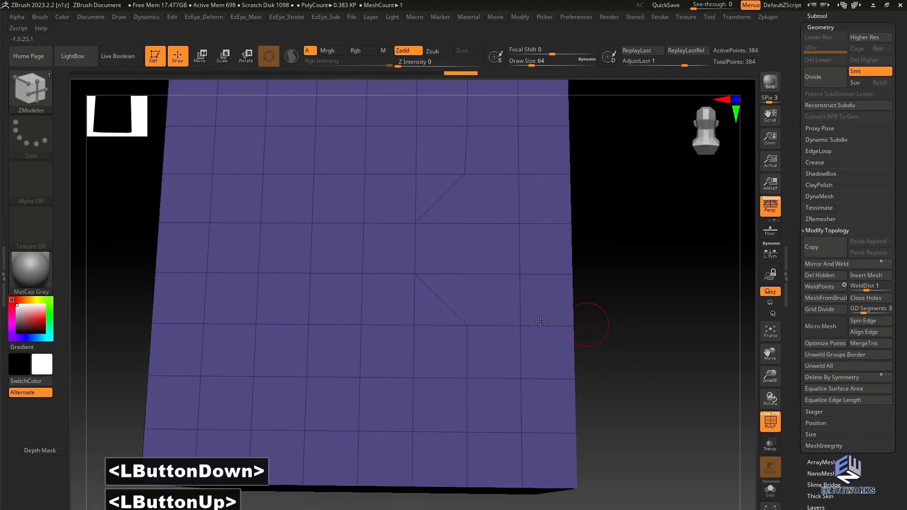
pyautogui.click(465, 324)
pyautogui.click(416, 325)
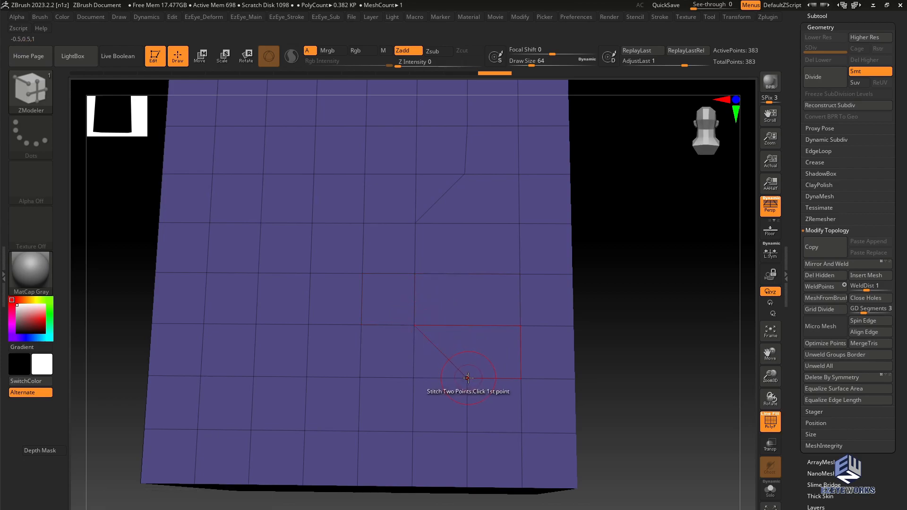
# Set the ZModeler edge action to Slide with the Edge target, and slide a single vertical edge on the blue wall.
pyautogui.keyDown('alt'); pyautogui.moveTo(605, 298); pyautogui.dragTo(589, 276); pyautogui.keyUp('alt')
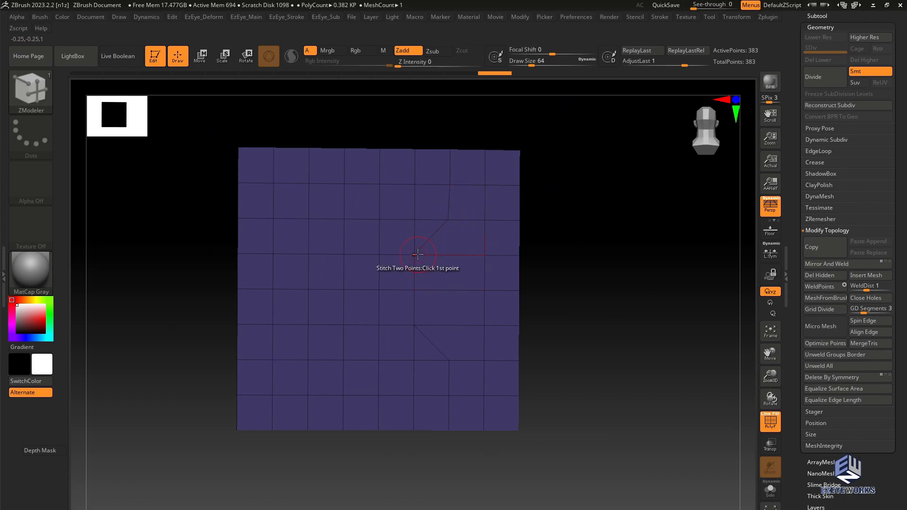
pyautogui.keyDown('alt'); pyautogui.moveTo(607, 279); pyautogui.dragTo(610, 297); pyautogui.keyUp('alt')
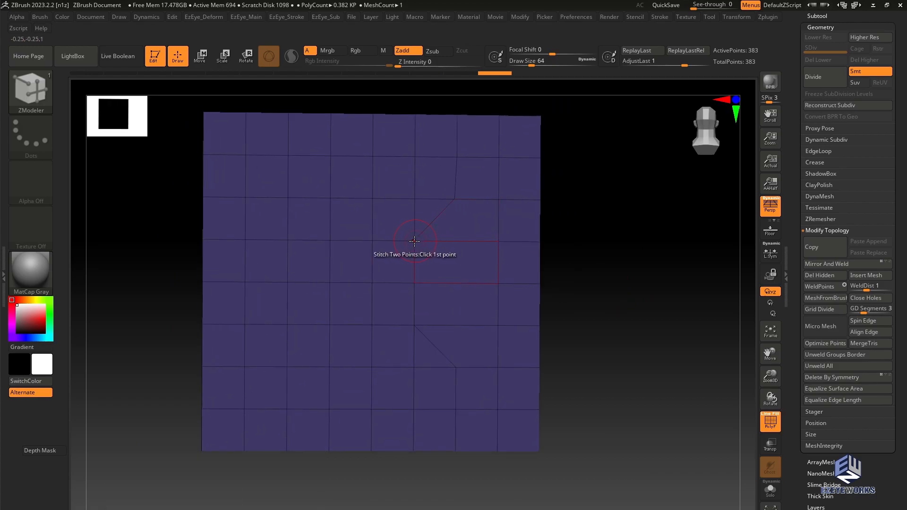
pyautogui.press('space')
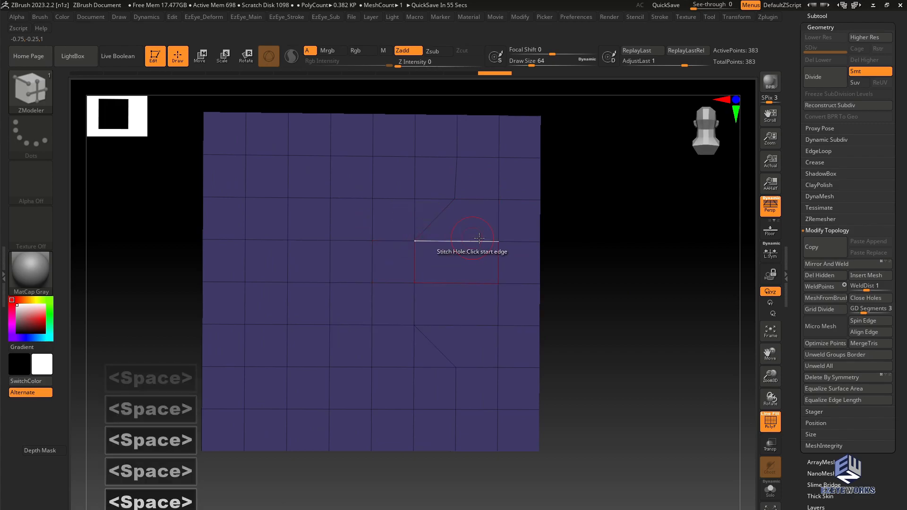
pyautogui.keyDown('shift'); pyautogui.moveTo(581, 260); pyautogui.dragTo(642, 289); pyautogui.keyUp('shift')
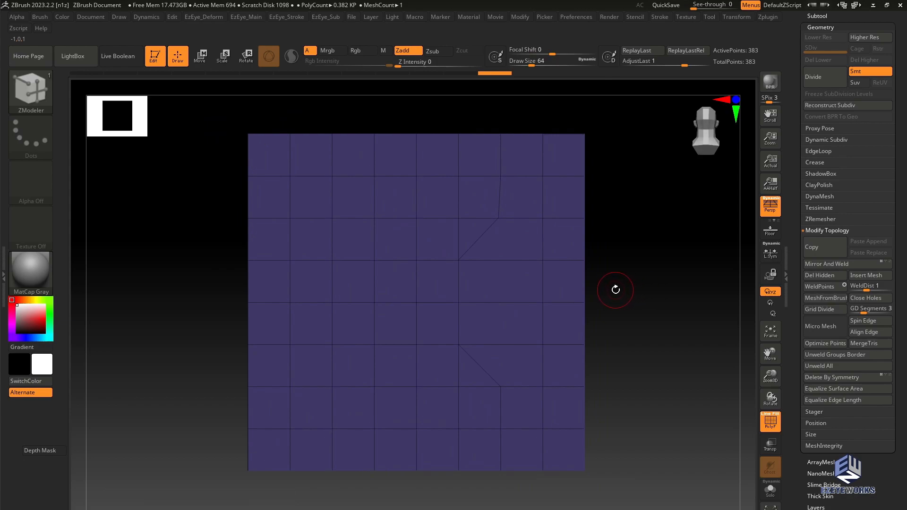
pyautogui.click(805, 310)
pyautogui.click(662, 329)
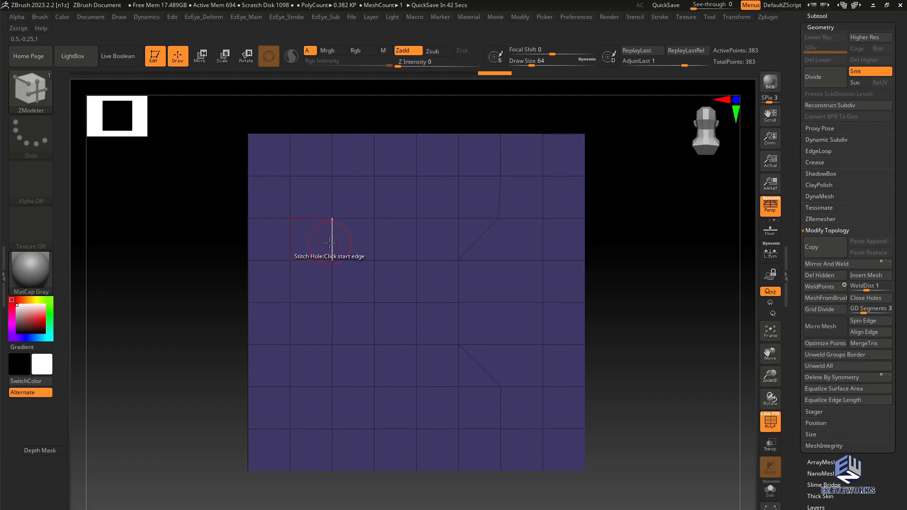
pyautogui.press('space')
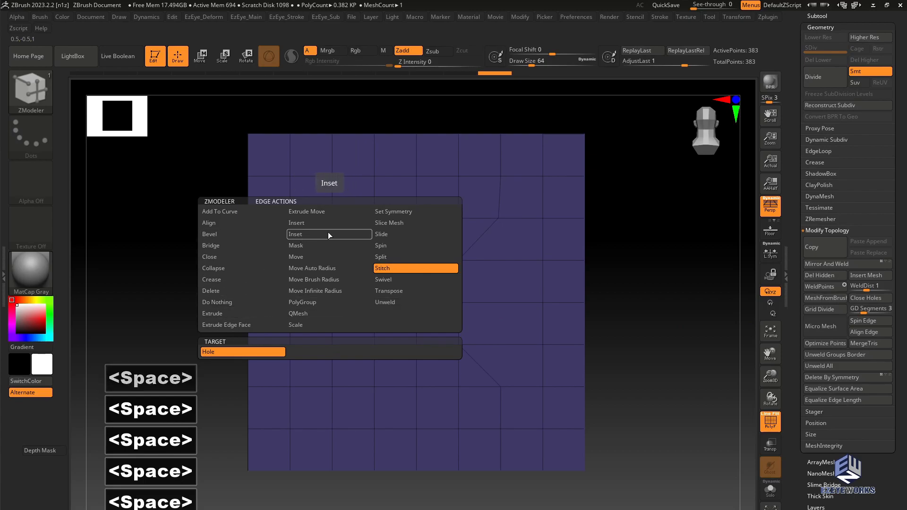
pyautogui.click(385, 235)
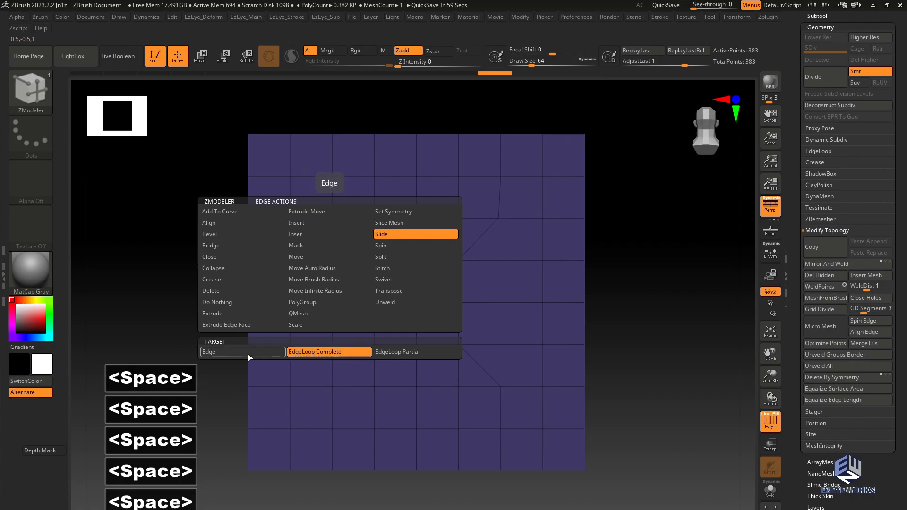
pyautogui.press('space')
pyautogui.moveTo(668, 354); pyautogui.dragTo(671, 416)
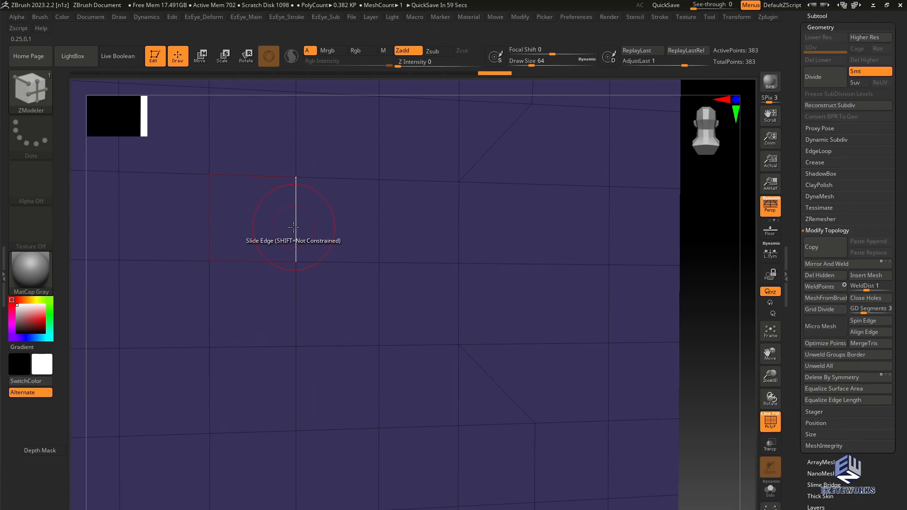
pyautogui.moveTo(294, 228); pyautogui.dragTo(295, 228)
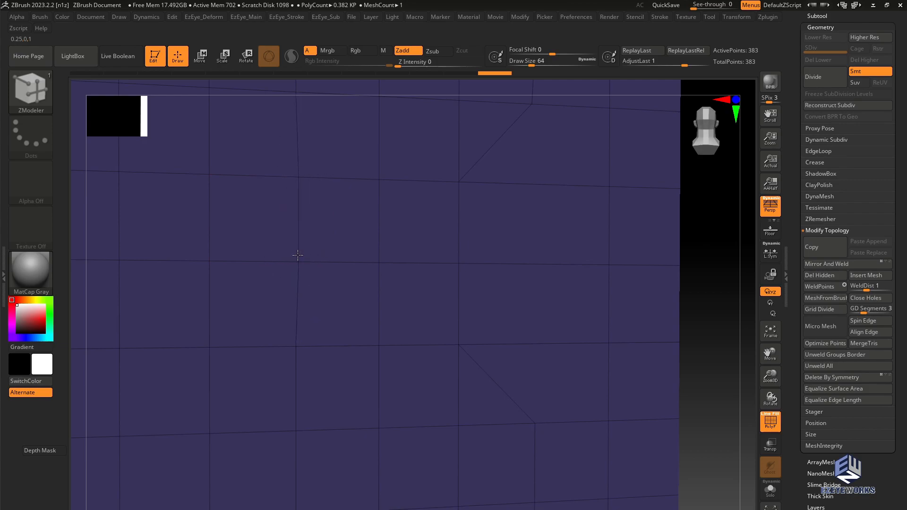
# Set the edge Slide target to EdgeLoop Complete and slide a vertical edge loop on the blue wall.
pyautogui.keyDown('alt'); pyautogui.moveTo(735, 394); pyautogui.dragTo(716, 355); pyautogui.keyUp('alt')
pyautogui.press('space')
pyautogui.click(268, 355)
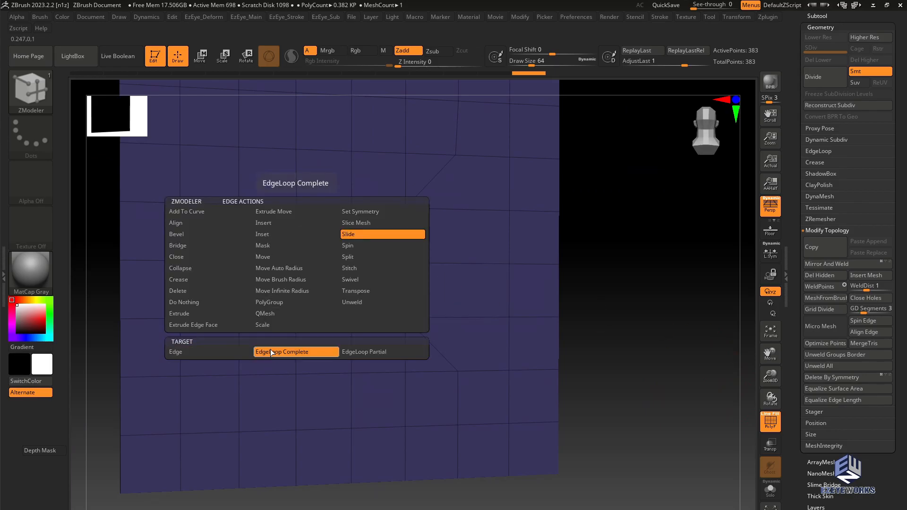
pyautogui.moveTo(298, 273); pyautogui.dragTo(292, 273)
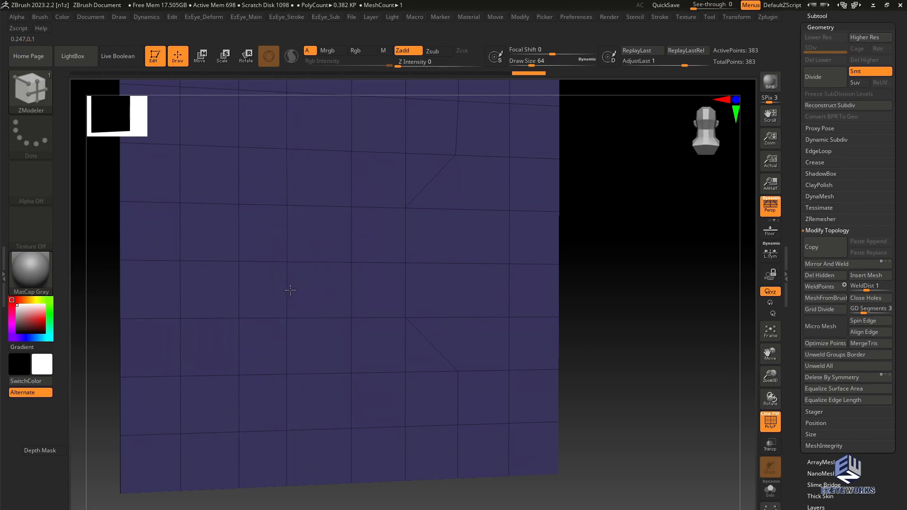
# Slide a horizontal edge loop in the cube's upper rows up and down, and slide the blue wall's first vertical loop up against the corner.
pyautogui.keyDown('alt'); pyautogui.moveTo(731, 377); pyautogui.dragTo(688, 304); pyautogui.keyUp('alt')
pyautogui.keyDown('alt'); pyautogui.moveTo(543, 312); pyautogui.dragTo(606, 376); pyautogui.keyUp('alt')
pyautogui.moveTo(605, 376); pyautogui.dragTo(662, 375)
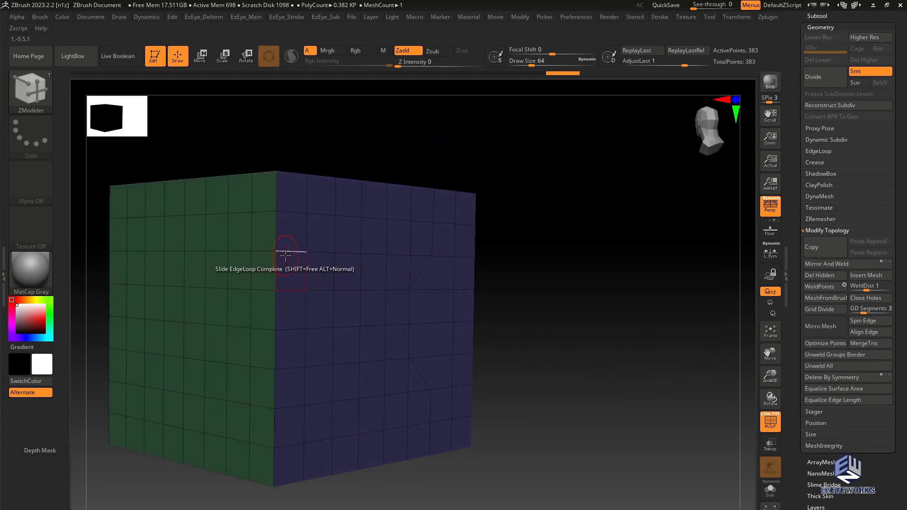
pyautogui.moveTo(285, 255); pyautogui.dragTo(291, 239)
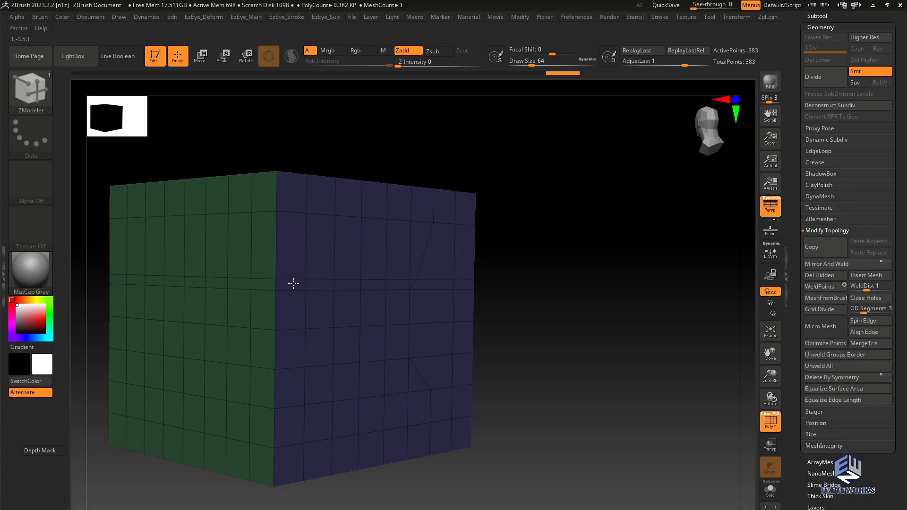
pyautogui.click(309, 255)
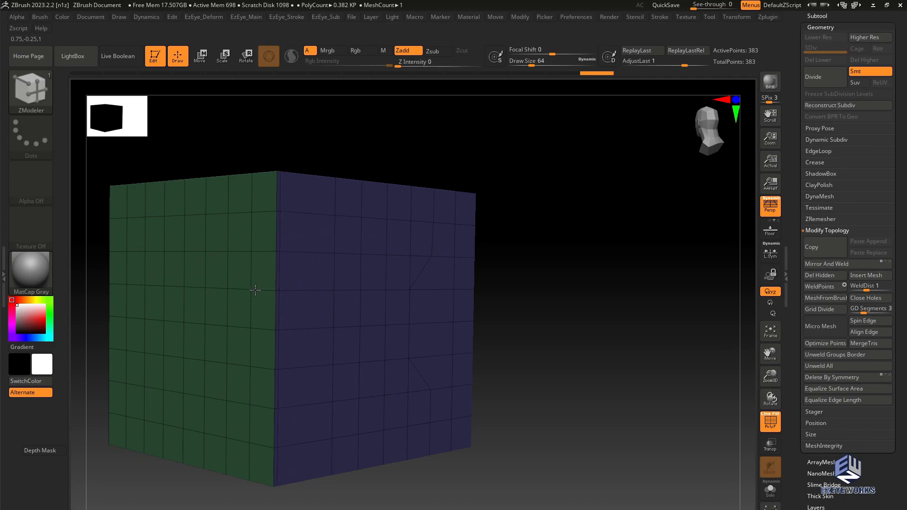
# Slide the green wall's nearest vertical loop against the shared corner and the uppermost horizontal loop against the cube's top edge.
pyautogui.moveTo(254, 286)
pyautogui.mouseDown()
pyautogui.moveTo(268, 277)
pyautogui.moveTo(312, 284)
pyautogui.mouseUp()
pyautogui.moveTo(590, 295)
pyautogui.keyDown('alt'); pyautogui.mouseDown()
pyautogui.moveTo(660, 306)
pyautogui.moveTo(666, 276)
pyautogui.moveTo(630, 293)
pyautogui.moveTo(636, 334)
pyautogui.moveTo(526, 308)
pyautogui.mouseUp(); pyautogui.keyUp('alt')
pyautogui.moveTo(382, 197); pyautogui.dragTo(388, 167)
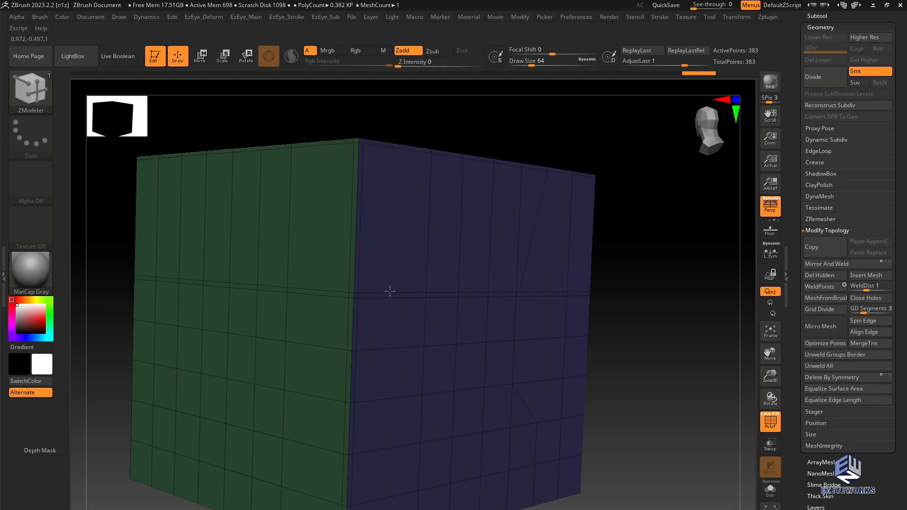
# Subdivide the cube once and inspect its tightened corner edges without the polyframe.
pyautogui.moveTo(630, 307); pyautogui.dragTo(603, 288)
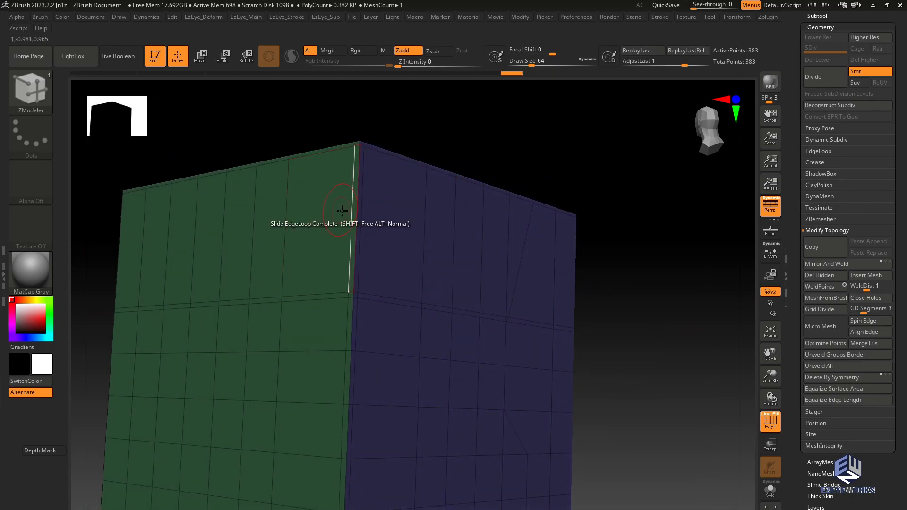
pyautogui.hotkey('ctrl', 'd')
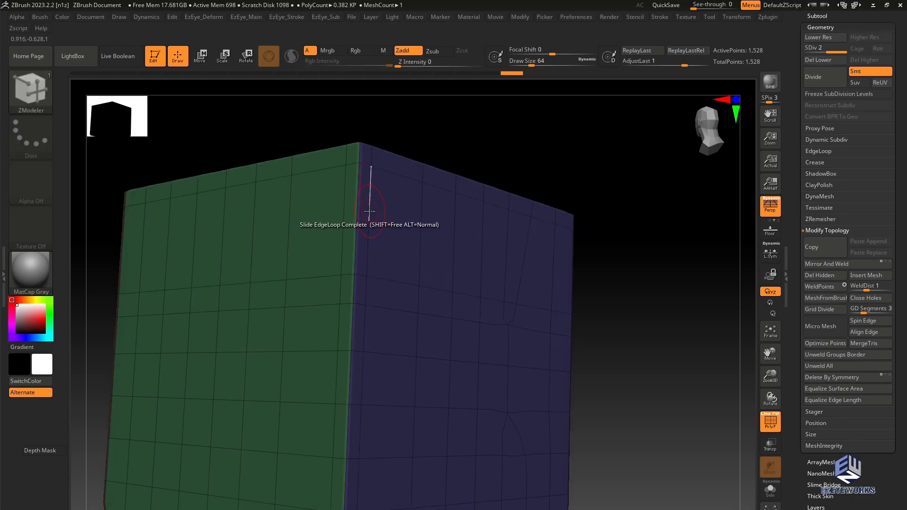
pyautogui.hotkey('shift', 'f')
pyautogui.moveTo(411, 136)
pyautogui.keyDown('shift'); pyautogui.mouseDown()
pyautogui.moveTo(444, 143)
pyautogui.moveTo(588, 270)
pyautogui.moveTo(545, 265)
pyautogui.moveTo(597, 269)
pyautogui.moveTo(523, 265)
pyautogui.moveTo(585, 269)
pyautogui.moveTo(624, 354)
pyautogui.moveTo(637, 332)
pyautogui.moveTo(599, 321)
pyautogui.mouseUp(); pyautogui.keyUp('shift')
# Undo the subdivision and the slides of the green wall's vertical loop and the uppermost horizontal loop, and restore the polyframe.
pyautogui.hotkey('ctrl', 'z')
pyautogui.hotkey('shift', 'f')
pyautogui.hotkey('ctrl', 'z')
pyautogui.hotkey('ctrl', 'z')
pyautogui.hotkey('ctrl', 'z')
# Set the edge action to Insert and insert a horizontal edge loop through the green wall's uppermost row.
pyautogui.moveTo(358, 206); pyautogui.dragTo(379, 213)
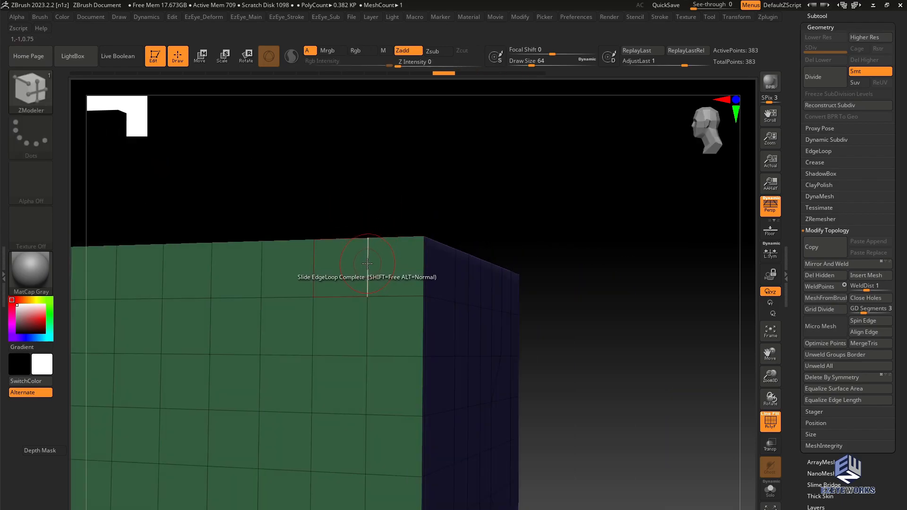
pyautogui.press('space')
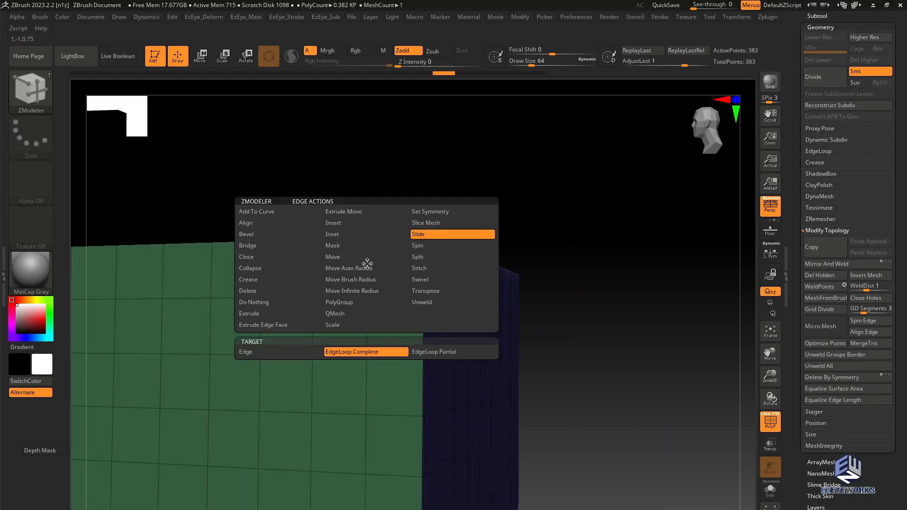
pyautogui.click(349, 223)
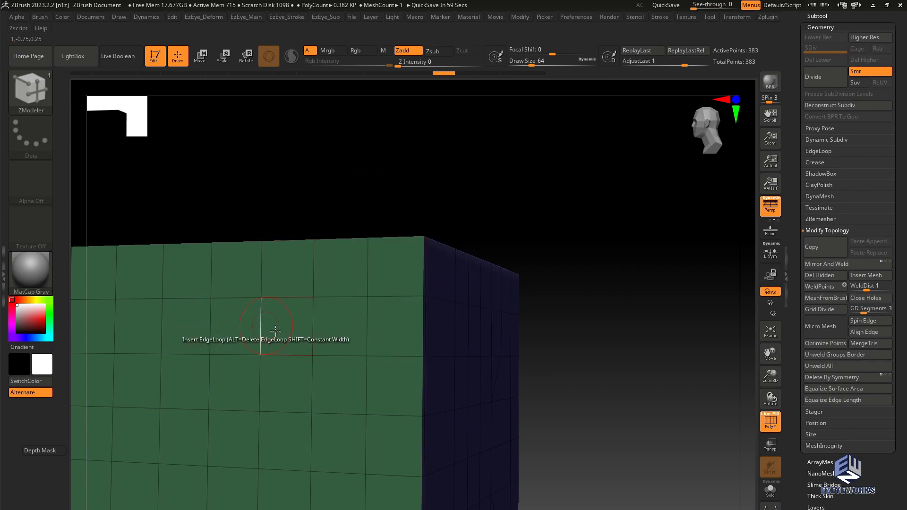
pyautogui.click(368, 267)
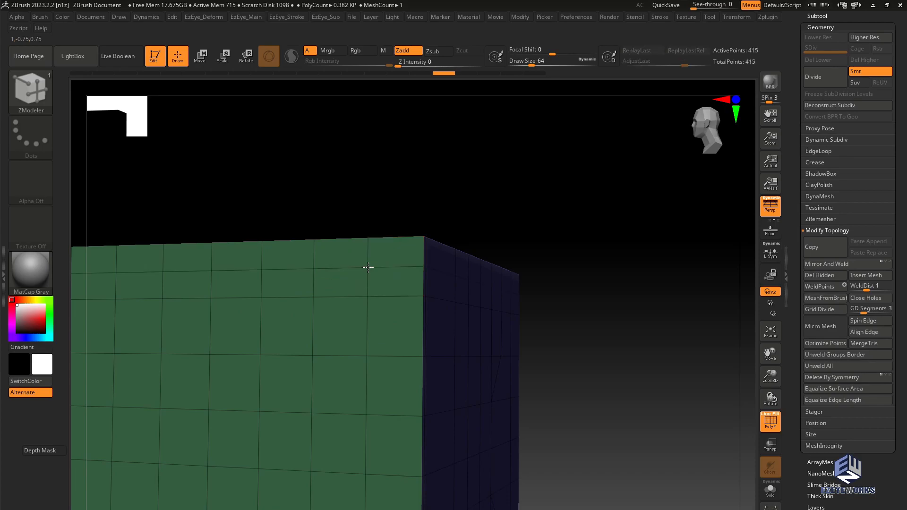
# Insert vertical edge loops through the green wall's middle columns and a horizontal loop through its second row.
pyautogui.keyDown('alt'); pyautogui.moveTo(354, 205); pyautogui.dragTo(450, 239); pyautogui.keyUp('alt')
pyautogui.click(410, 276)
pyautogui.moveTo(460, 193)
pyautogui.keyDown('alt'); pyautogui.mouseDown()
pyautogui.moveTo(466, 180)
pyautogui.moveTo(472, 223)
pyautogui.moveTo(467, 201)
pyautogui.mouseUp(); pyautogui.keyUp('alt')
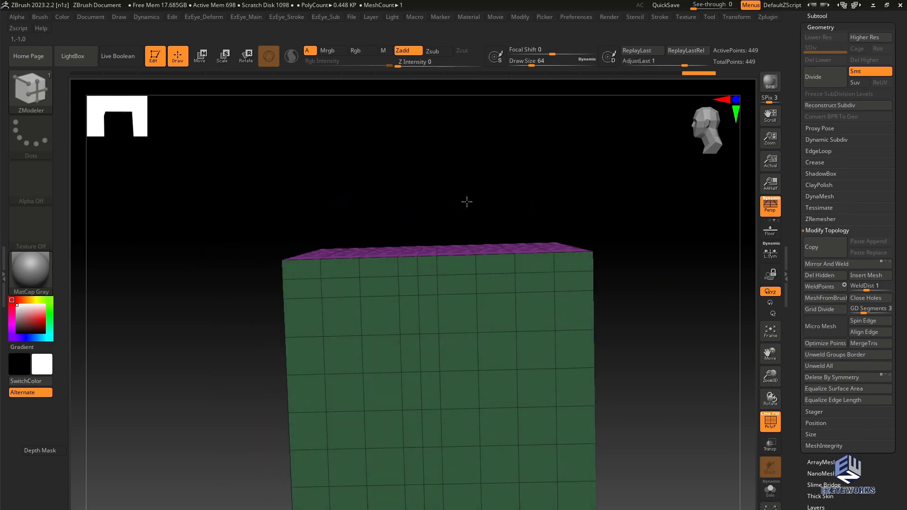
pyautogui.click(456, 295)
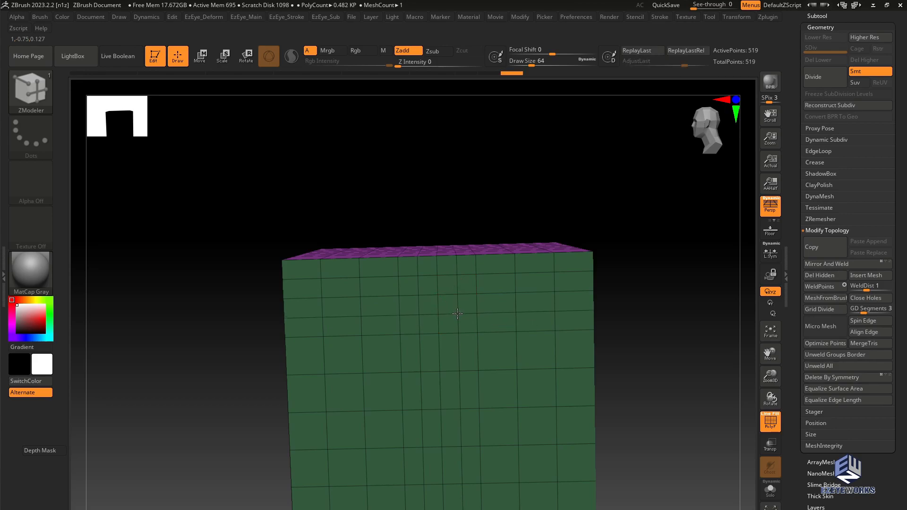
pyautogui.moveTo(630, 346); pyautogui.dragTo(642, 321)
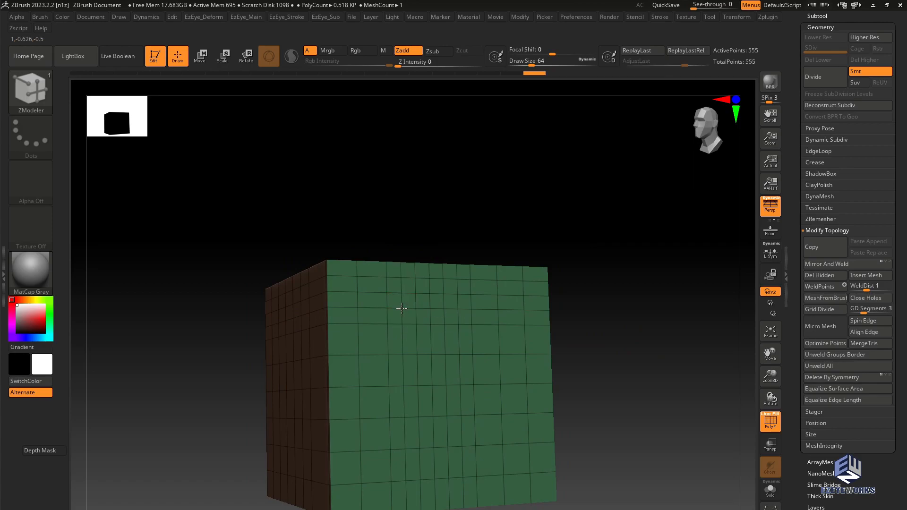
# Delete the inserted vertical edge loops and the two original horizontal loops next to the inserted ones in the green wall's upper rows.
pyautogui.moveTo(643, 354); pyautogui.dragTo(622, 357)
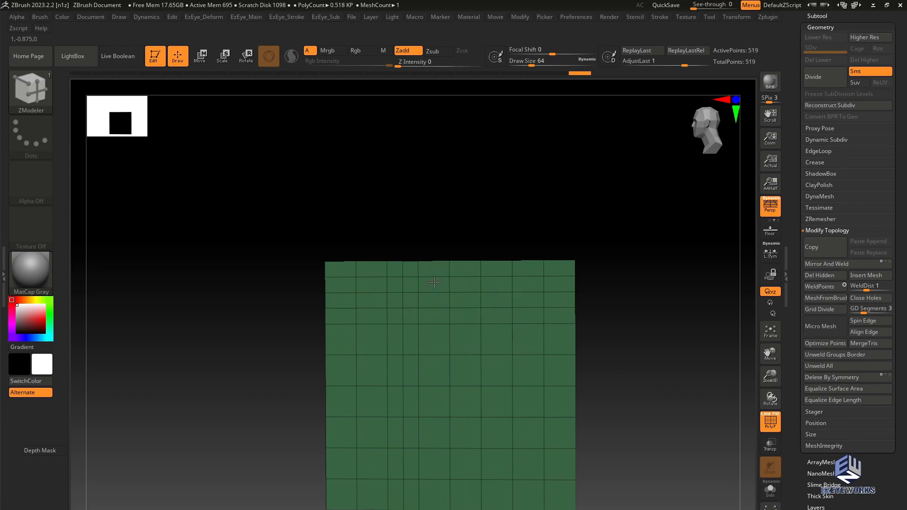
pyautogui.keyDown('alt'); pyautogui.click(403, 285); pyautogui.keyUp('alt')
pyautogui.keyDown('alt'); pyautogui.click(409, 292); pyautogui.keyUp('alt')
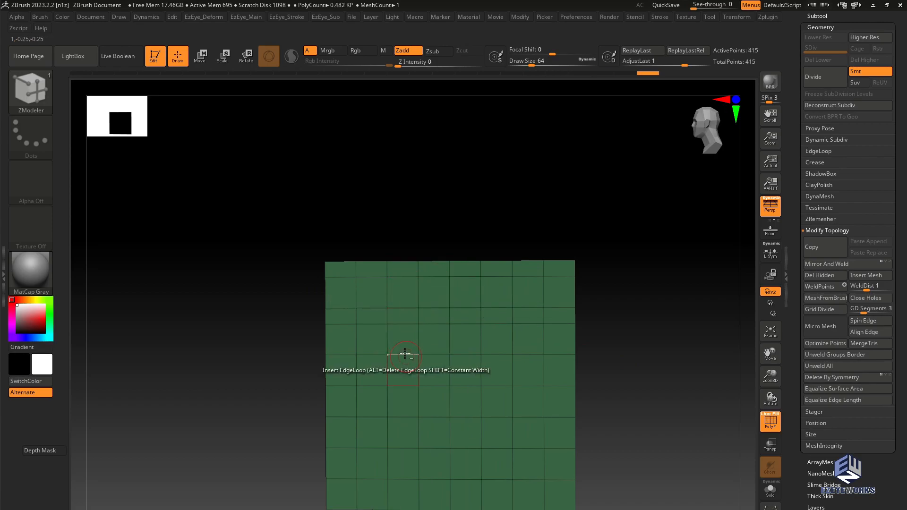
pyautogui.keyDown('alt'); pyautogui.click(405, 324); pyautogui.keyUp('alt')
# Change the ZModeler edge action from Insert to Crease.
pyautogui.moveTo(642, 359); pyautogui.dragTo(610, 352)
pyautogui.moveTo(326, 310); pyautogui.dragTo(345, 322)
pyautogui.press('space')
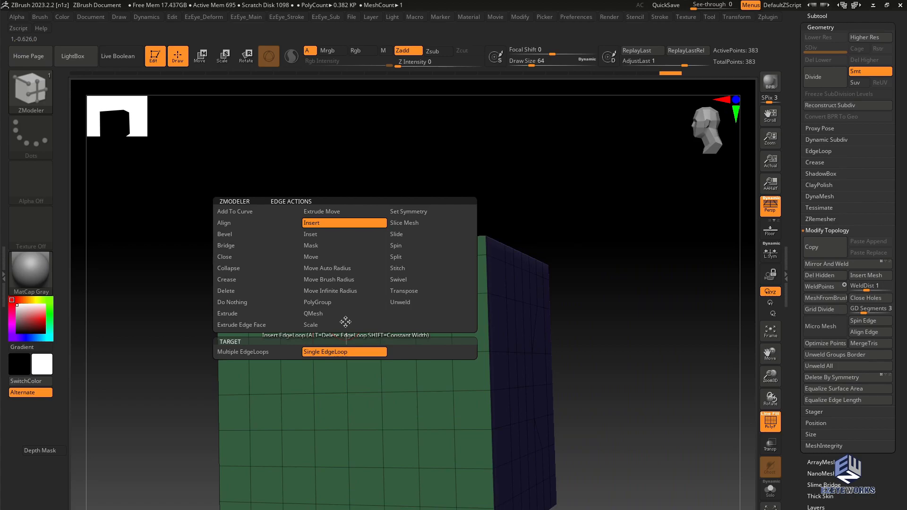
pyautogui.click(255, 280)
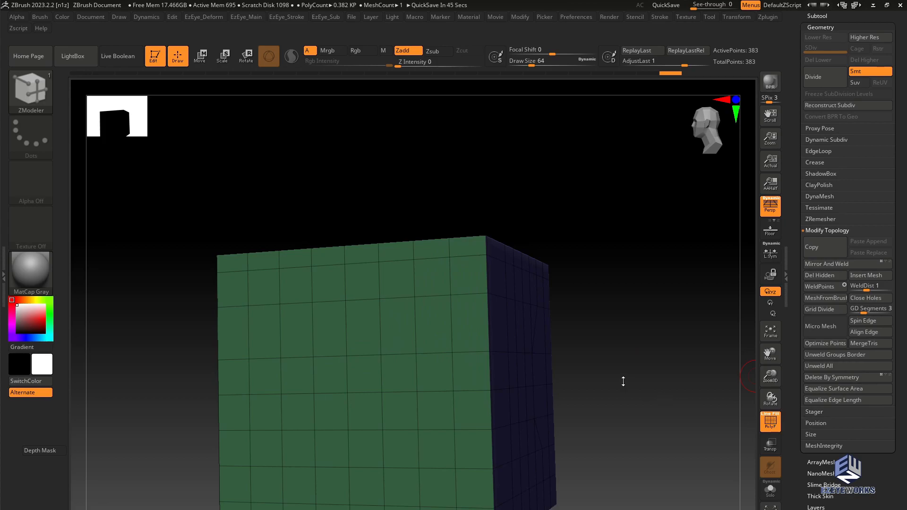
# Set the edge action back to Insert and delete the blue wall's vertical edge loop right beside the green wall's corner.
pyautogui.moveTo(623, 380); pyautogui.dragTo(543, 326)
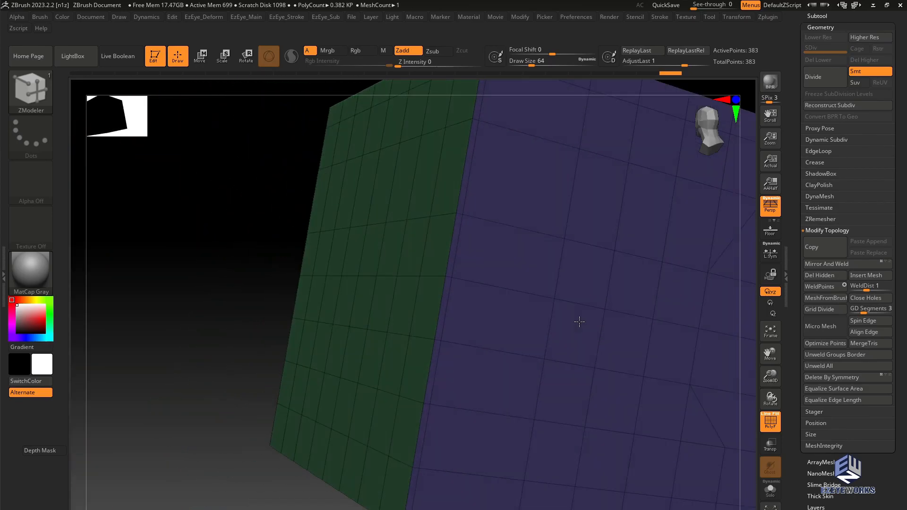
pyautogui.press('space')
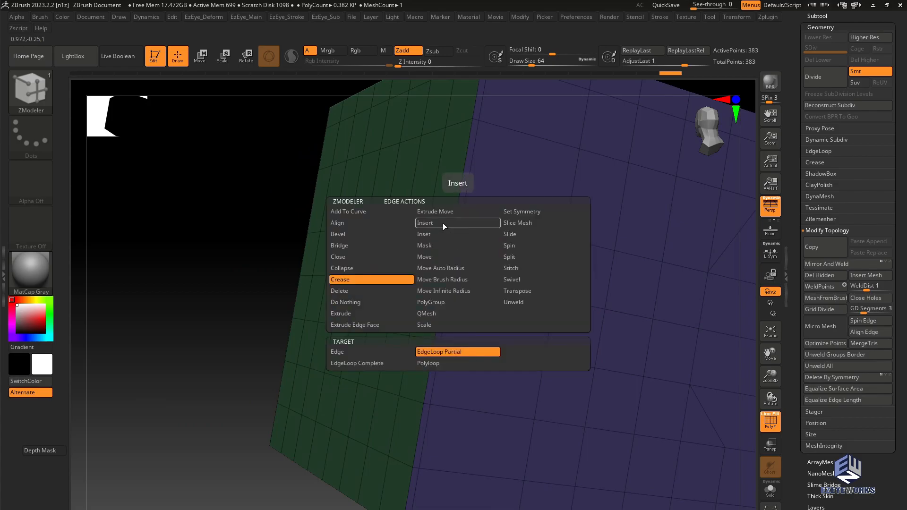
pyautogui.click(424, 222)
pyautogui.moveTo(257, 322); pyautogui.dragTo(249, 258)
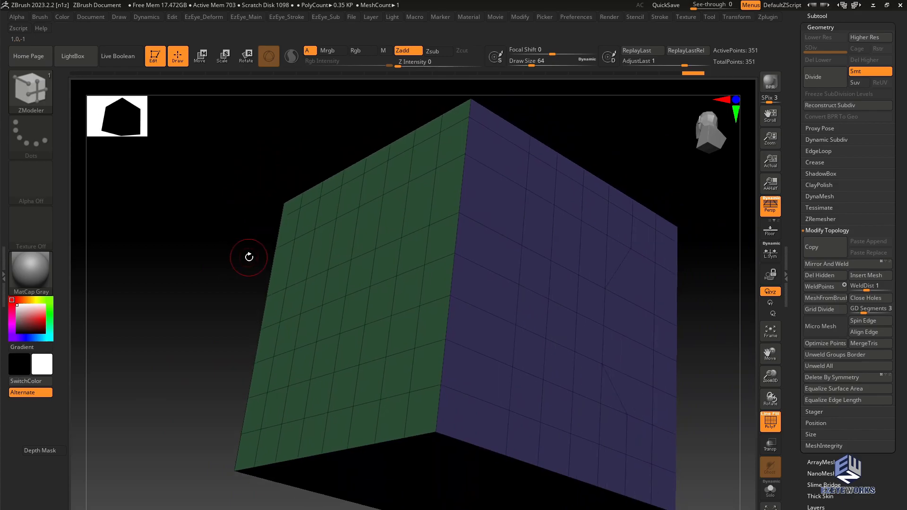
# Subdivide the cube twice, inspect its rounded edges with and without the polyframe, and return to the unsubdivided mesh.
pyautogui.hotkey('ctrl', 'd')
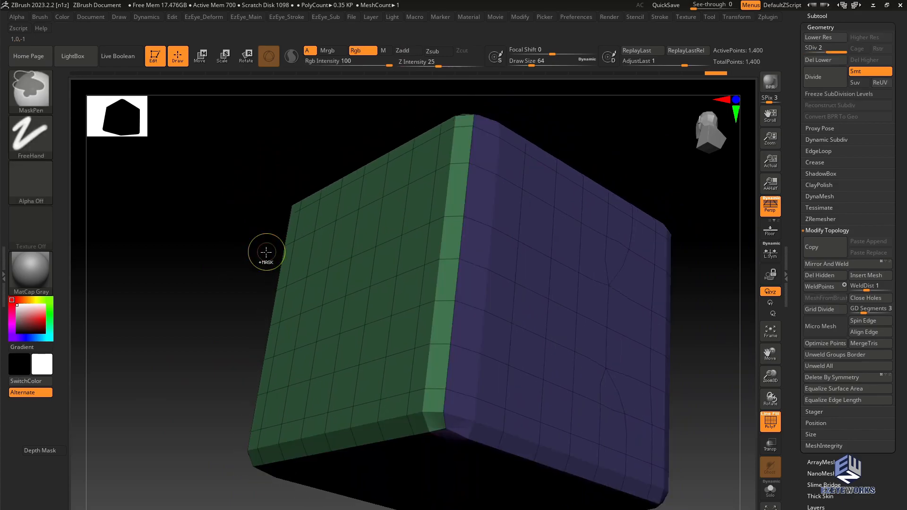
pyautogui.hotkey('ctrl', 'd')
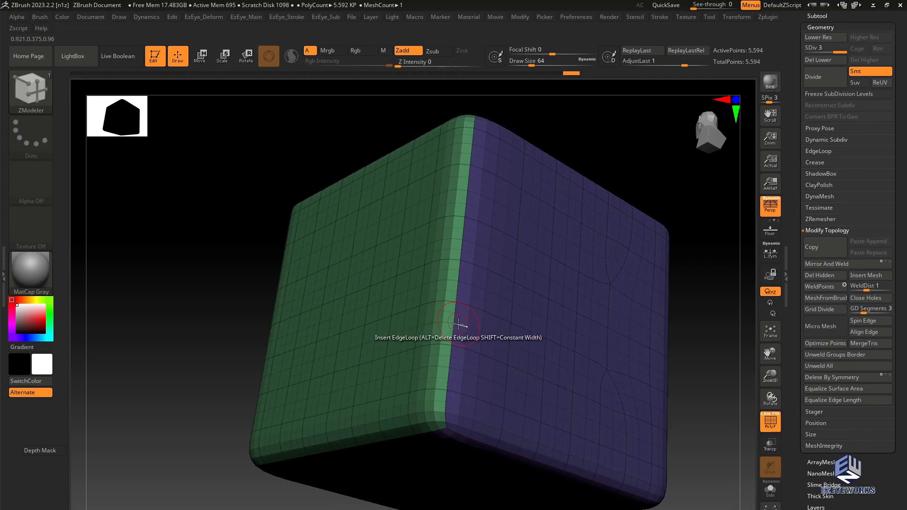
pyautogui.hotkey('shift', 'f')
pyautogui.hotkey('shift', 'f')
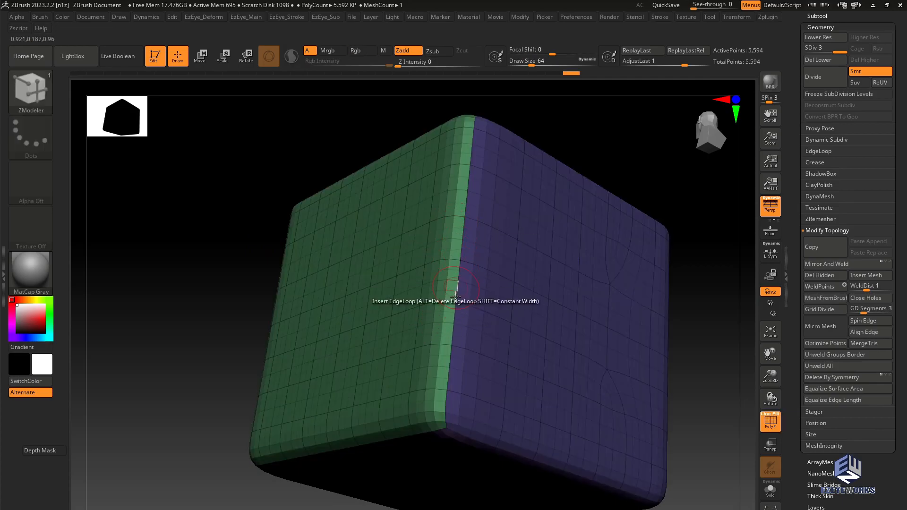
pyautogui.hotkey('shift', 'd')
pyautogui.hotkey('shift', 'd')
pyautogui.hotkey('shift', 'f')
pyautogui.hotkey('shift', 'f')
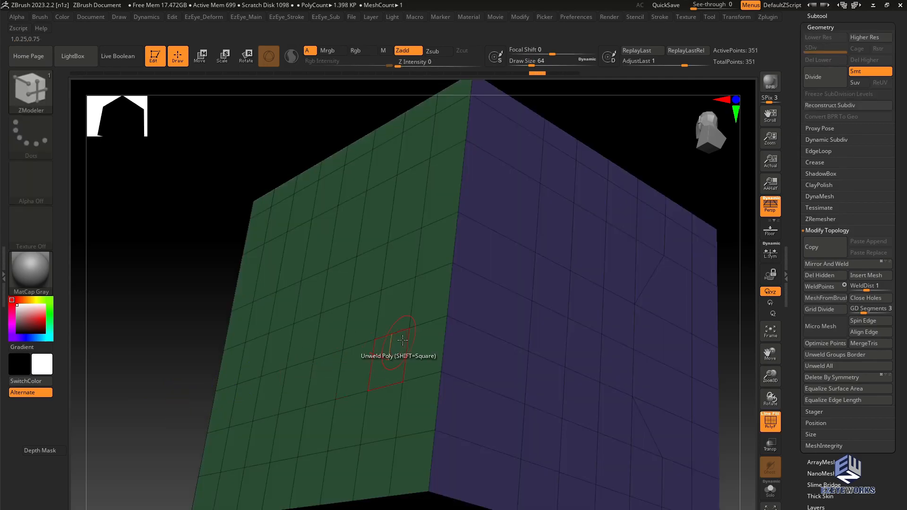
# Set the edge action to Crease with the Edge target and crease the lower edges of the corner between the green and blue walls.
pyautogui.rightClick(451, 288)
pyautogui.click(362, 280)
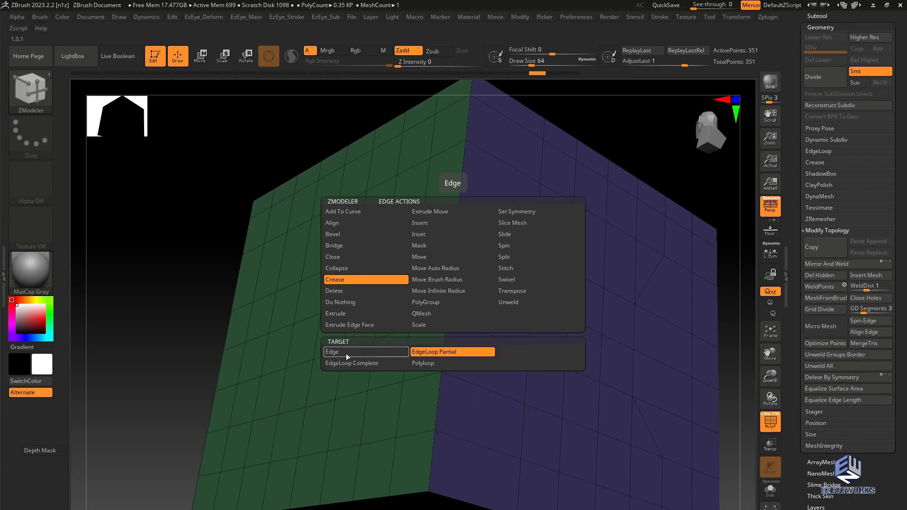
pyautogui.click(379, 353)
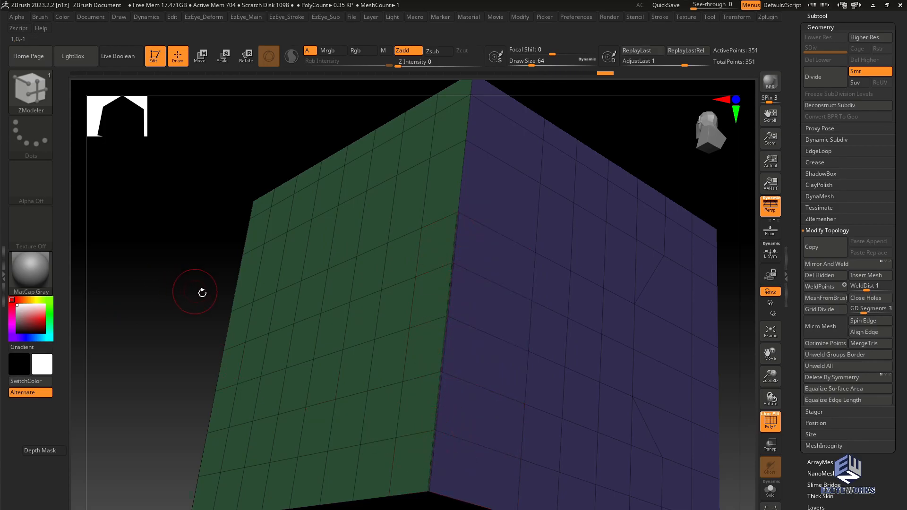
# Subdivide the partly creased cube three times.
pyautogui.press('ctrl')
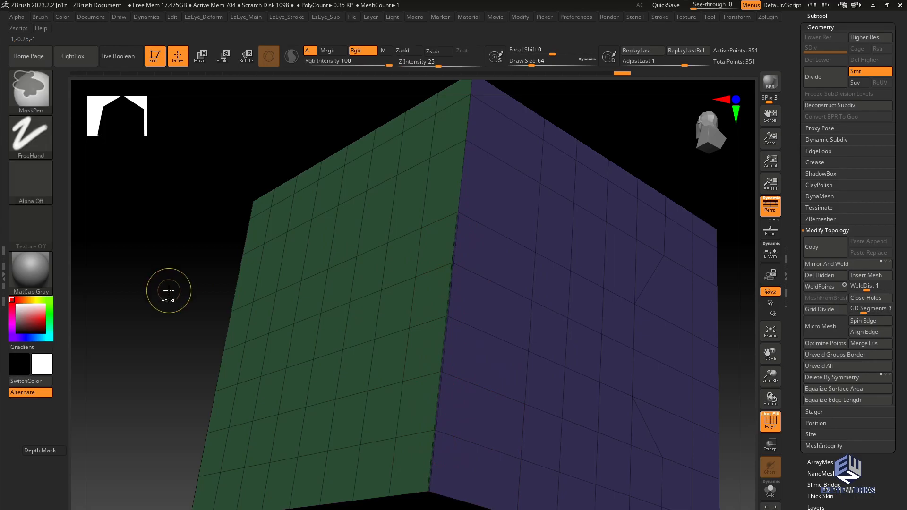
pyautogui.hotkey('ctrl', 'd')
pyautogui.hotkey('ctrl', 'd')
pyautogui.hotkey('ctrl', 'd')
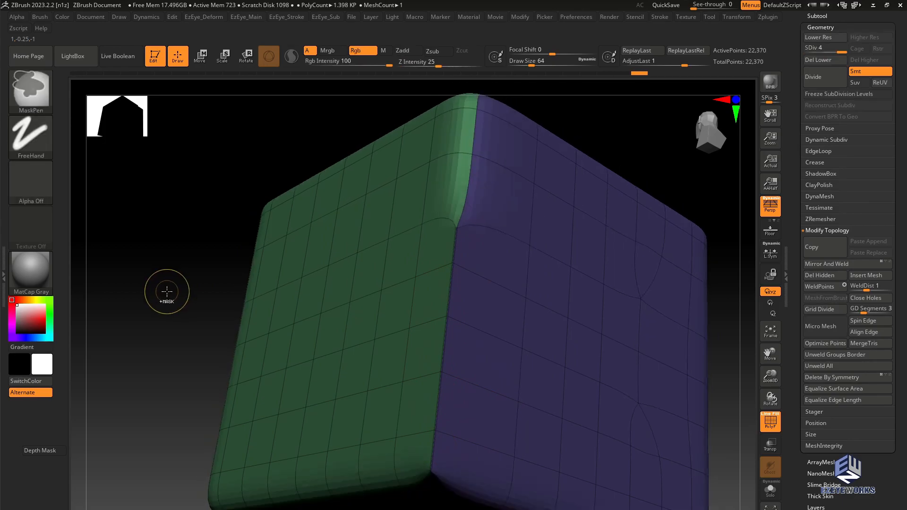
# Examine where the corner changes from rounded to creased from several angles, with and without the polyframe.
pyautogui.hotkey('shift', 'f')
pyautogui.moveTo(157, 309); pyautogui.dragTo(205, 318)
pyautogui.moveTo(674, 310)
pyautogui.mouseDown()
pyautogui.moveTo(648, 308)
pyautogui.moveTo(662, 344)
pyautogui.mouseUp()
pyautogui.hotkey('shift', 'f')
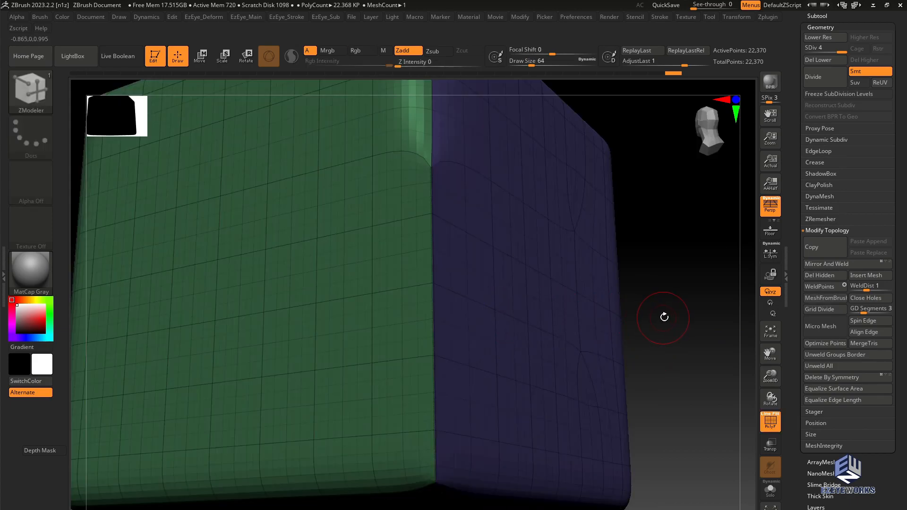
pyautogui.hotkey('shift', 'f')
pyautogui.moveTo(670, 324)
pyautogui.keyDown('alt'); pyautogui.mouseDown()
pyautogui.moveTo(680, 308)
pyautogui.moveTo(672, 306)
pyautogui.mouseUp(); pyautogui.keyUp('alt')
pyautogui.hotkey('shift', 'f')
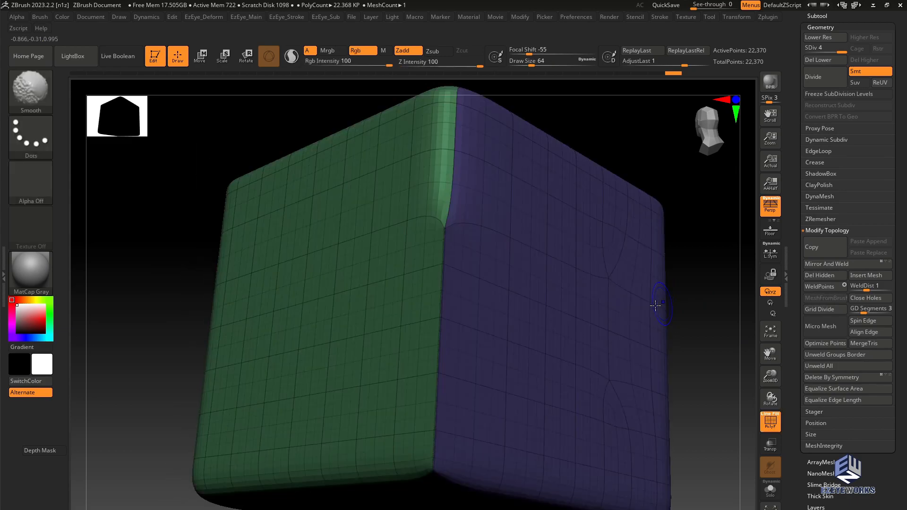
# Return the cube to its lowest subdivision level and apply Crease to a lower edge on the corner between the green and blue walls.
pyautogui.press('ctrl')
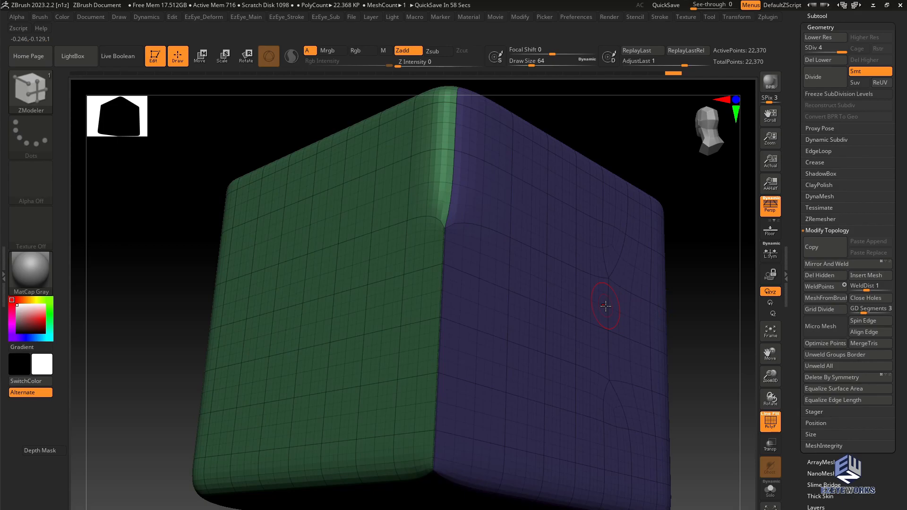
pyautogui.press('ctrl')
pyautogui.hotkey('shift', 'd')
pyautogui.hotkey('shift', 'd')
pyautogui.hotkey('shift', 'd')
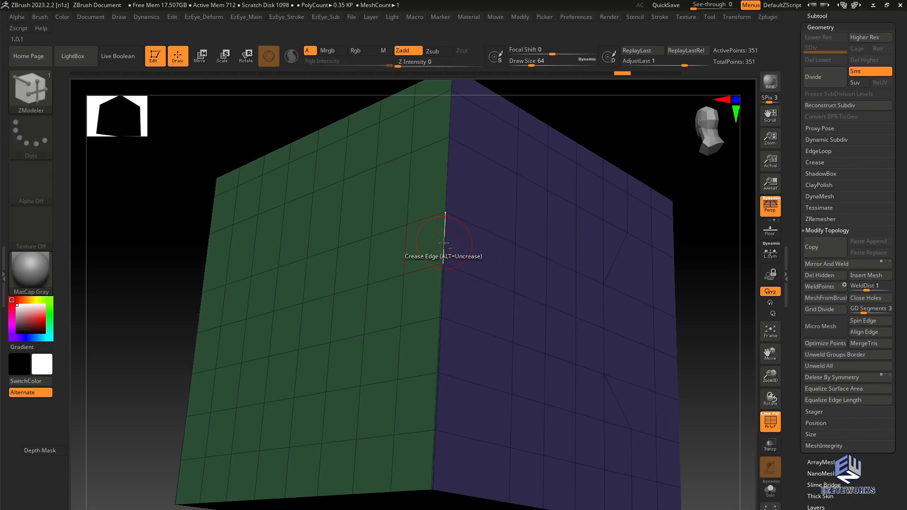
pyautogui.click(439, 337)
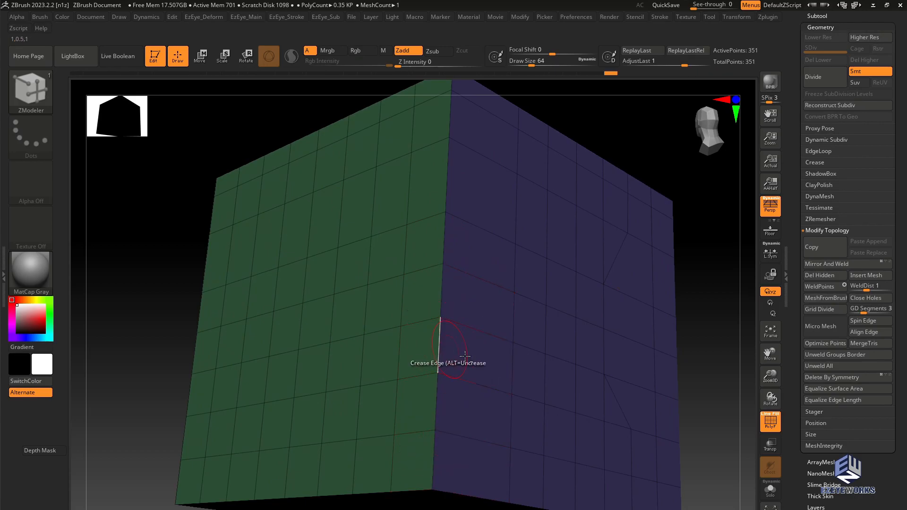
# Set the Crease target to EdgeLoop Partial and crease the edge loops meeting at the cube's lower corner.
pyautogui.moveTo(714, 415); pyautogui.dragTo(591, 407)
pyautogui.press('space')
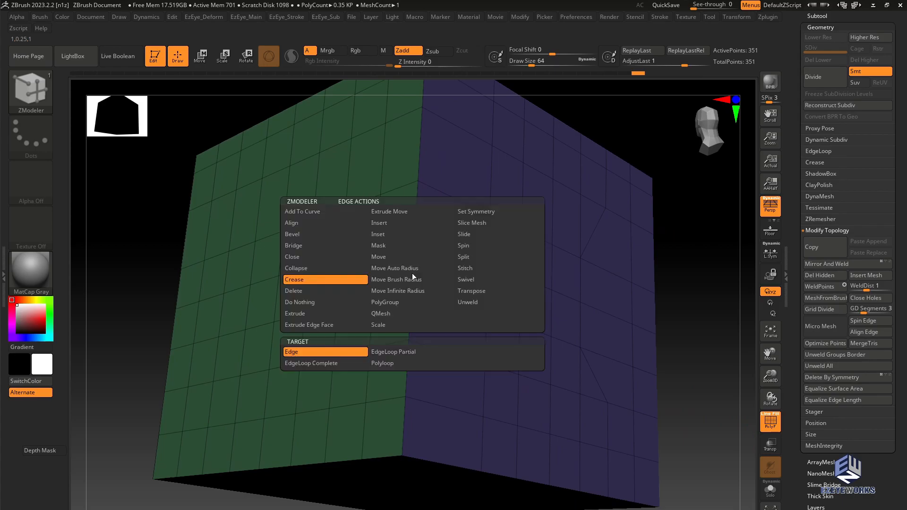
pyautogui.click(400, 353)
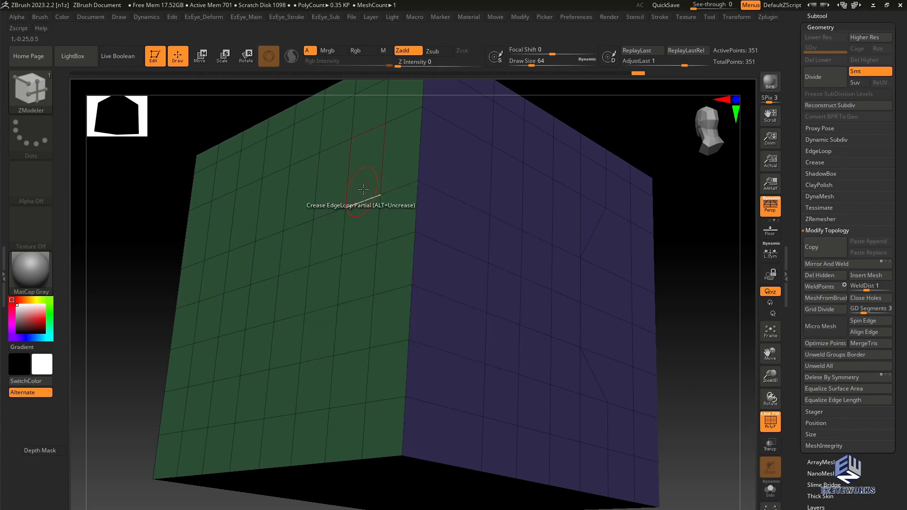
pyautogui.moveTo(685, 355); pyautogui.dragTo(704, 312)
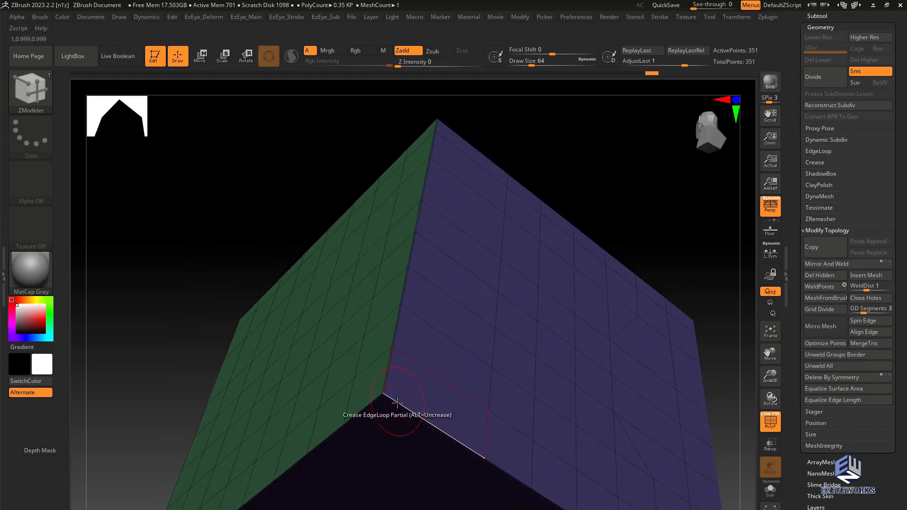
pyautogui.click(398, 403)
pyautogui.click(375, 400)
# Subdivide the creased cube four times, inspect its edges without the polyframe, and return to the unsubdivided mesh with the polyframe on.
pyautogui.moveTo(652, 190); pyautogui.dragTo(566, 254)
pyautogui.hotkey('ctrl', 'd')
pyautogui.hotkey('ctrl', 'd')
pyautogui.hotkey('ctrl', 'd')
pyautogui.hotkey('ctrl', 'd')
pyautogui.hotkey('shift', 'f')
pyautogui.moveTo(640, 298); pyautogui.dragTo(648, 339)
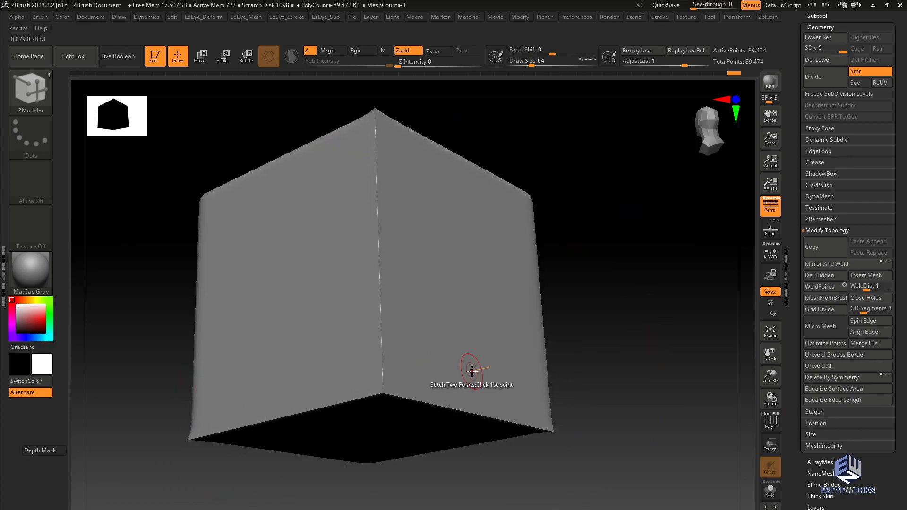
pyautogui.hotkey('shift', 'd')
pyautogui.hotkey('shift', 'f')
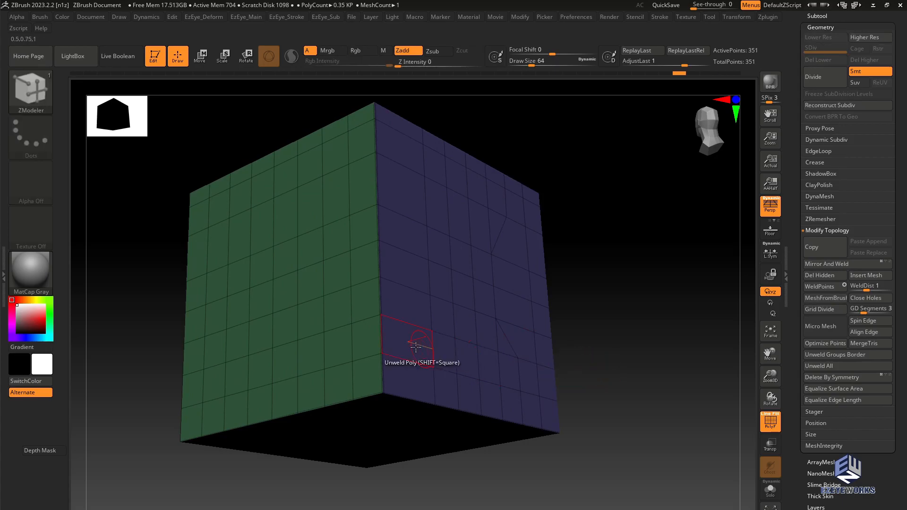
# Hide the lowest row of polygons in a straight-on view of the blue wall and delete the hidden geometry.
pyautogui.moveTo(586, 487); pyautogui.dragTo(415, 402)
pyautogui.moveTo(520, 217); pyautogui.dragTo(543, 355)
pyautogui.keyDown('shift'); pyautogui.moveTo(246, 378); pyautogui.dragTo(111, 337); pyautogui.keyUp('shift')
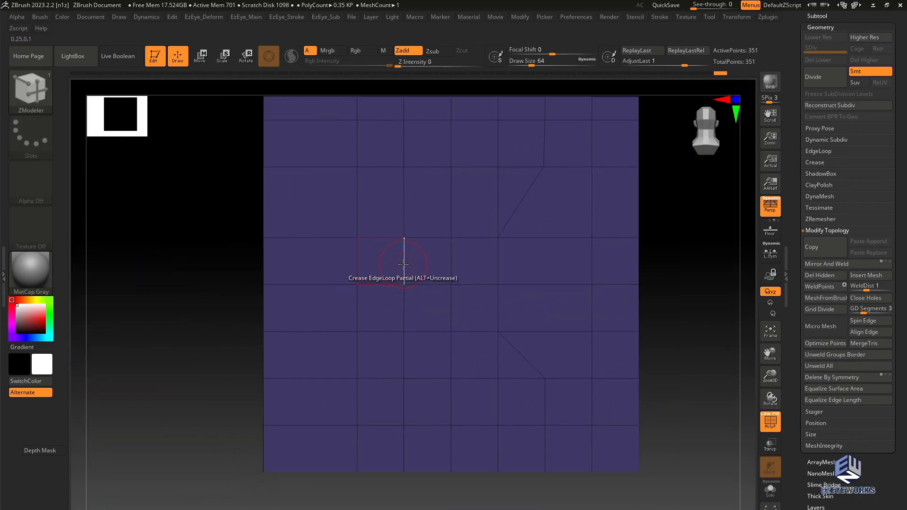
pyautogui.press('space')
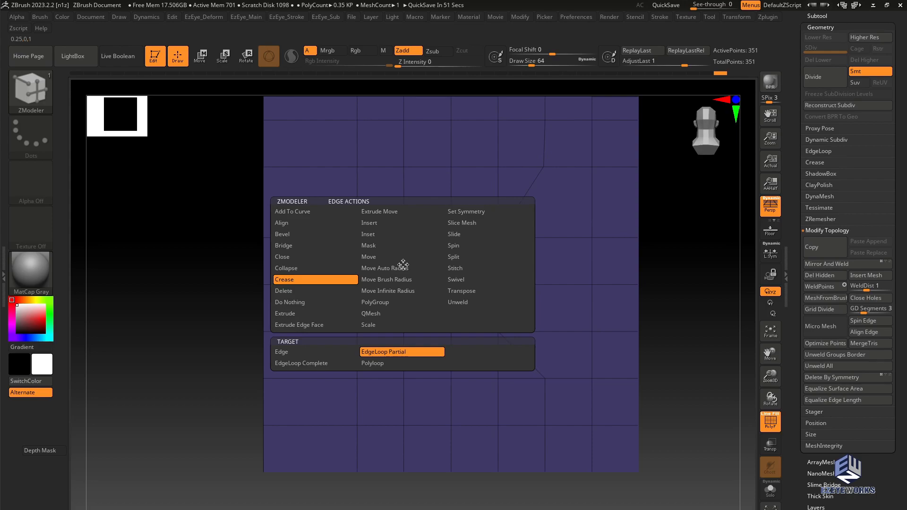
pyautogui.moveTo(217, 353); pyautogui.dragTo(570, 331)
pyautogui.hotkey('ctrl', 'shift')
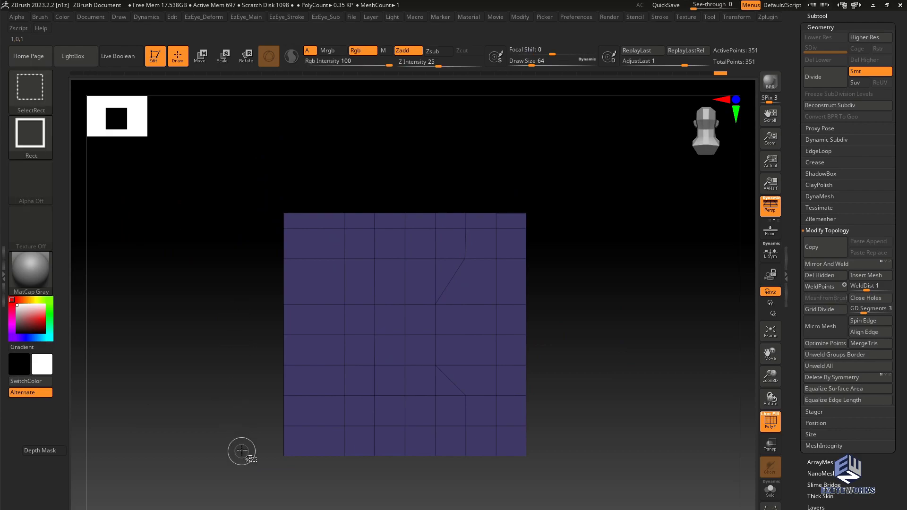
pyautogui.moveTo(238, 491)
pyautogui.keyDown('ctrl'); pyautogui.keyDown('shift'); pyautogui.mouseDown()
pyautogui.moveTo(412, 453)
pyautogui.moveTo(568, 434)
pyautogui.moveTo(573, 421)
pyautogui.moveTo(543, 394)
pyautogui.moveTo(599, 405)
pyautogui.moveTo(581, 430)
pyautogui.moveTo(593, 466)
pyautogui.mouseUp(); pyautogui.keyUp('shift'); pyautogui.keyUp('ctrl')
pyautogui.keyDown('ctrl'); pyautogui.keyDown('alt'); pyautogui.keyDown('shift'); pyautogui.moveTo(385, 414); pyautogui.dragTo(350, 395); pyautogui.keyUp('shift'); pyautogui.keyUp('alt'); pyautogui.keyUp('ctrl')
pyautogui.moveTo(391, 409); pyautogui.dragTo(478, 430)
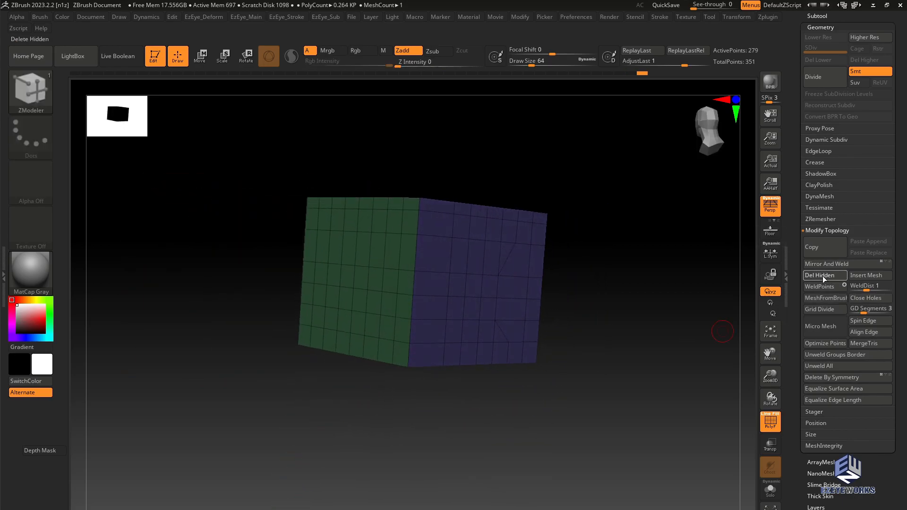
# Hide a vertical band of polygons through the green wall and delete it to split the cube into two parts.
pyautogui.moveTo(573, 406); pyautogui.dragTo(547, 337)
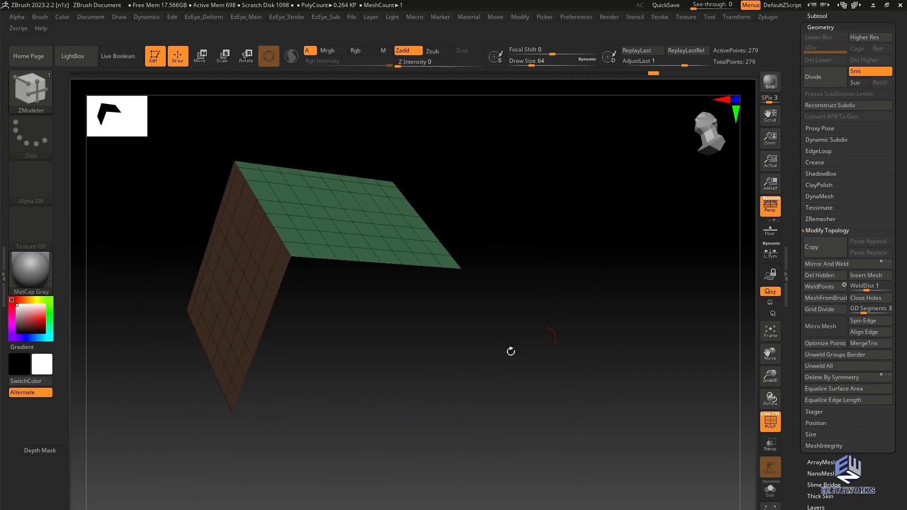
pyautogui.moveTo(158, 254)
pyautogui.mouseDown()
pyautogui.moveTo(314, 338)
pyautogui.moveTo(272, 300)
pyautogui.moveTo(261, 397)
pyautogui.mouseUp()
pyautogui.hotkey('ctrl', 'shift')
pyautogui.keyDown('ctrl'); pyautogui.keyDown('alt'); pyautogui.keyDown('shift'); pyautogui.moveTo(411, 471); pyautogui.dragTo(439, 222); pyautogui.keyUp('shift'); pyautogui.keyUp('alt'); pyautogui.keyUp('ctrl')
pyautogui.press('2')
pyautogui.click(435, 242)
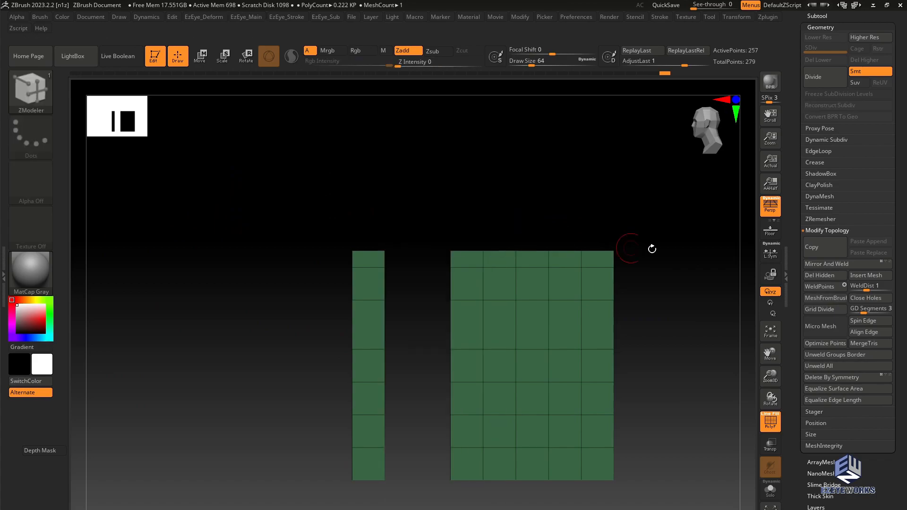
pyautogui.click(824, 276)
# Set the edge action to Bridge with the Edges target and bridge the second-row edges across the green wall's gap.
pyautogui.moveTo(421, 216); pyautogui.dragTo(423, 272)
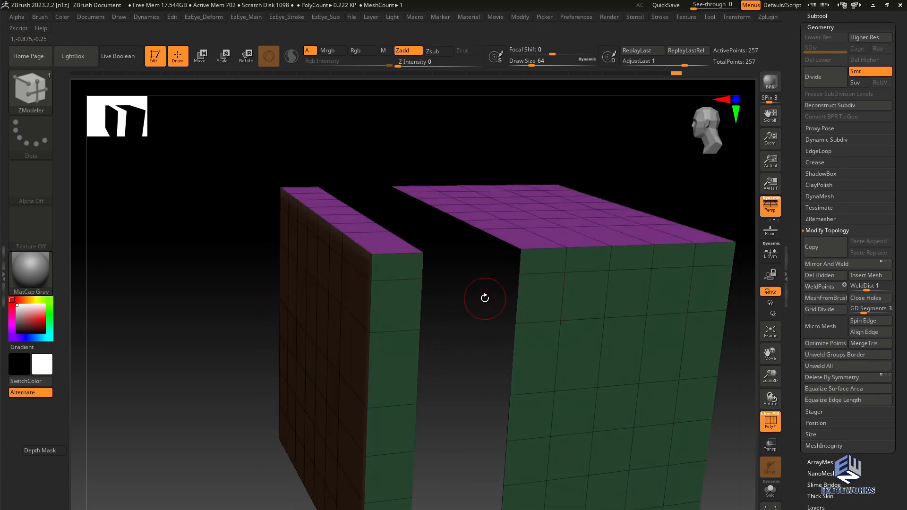
pyautogui.moveTo(485, 299); pyautogui.dragTo(461, 299)
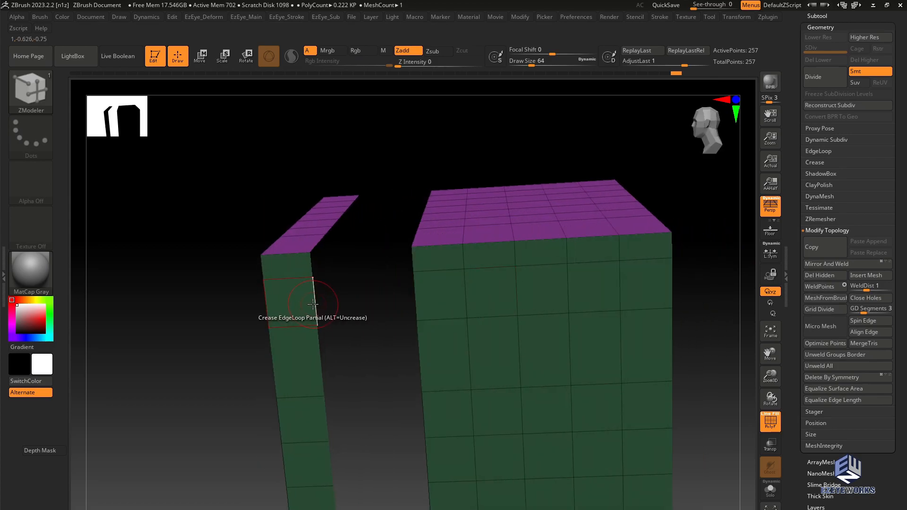
pyautogui.moveTo(202, 298); pyautogui.dragTo(271, 289)
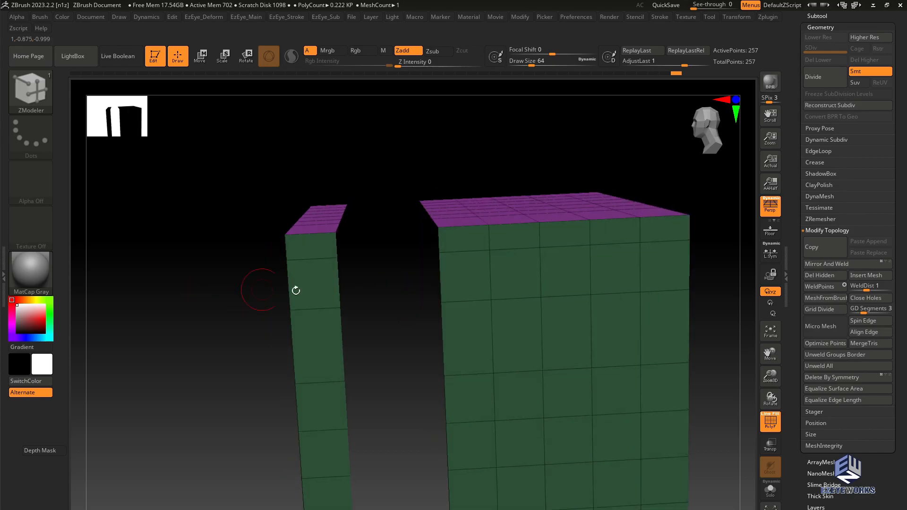
pyautogui.press('space')
pyautogui.click(242, 246)
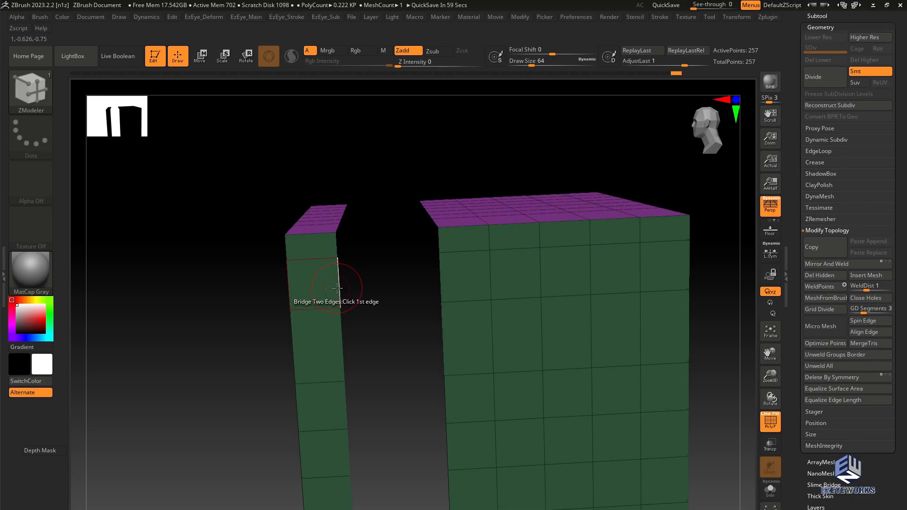
pyautogui.click(441, 279)
pyautogui.moveTo(415, 356); pyautogui.dragTo(393, 347)
pyautogui.moveTo(396, 332); pyautogui.dragTo(340, 330)
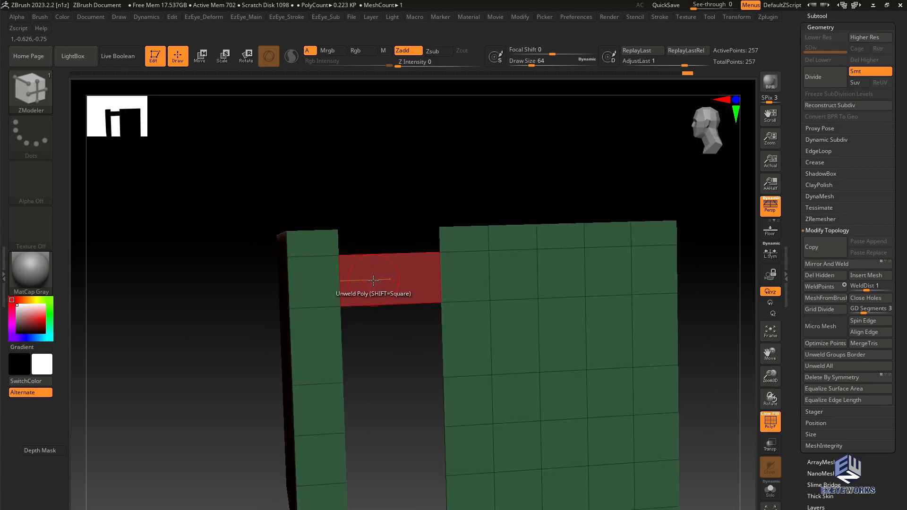
# Bridge the next two pairs of opposing edges below the first bridge across the green wall's gap.
pyautogui.click(338, 336)
pyautogui.click(442, 334)
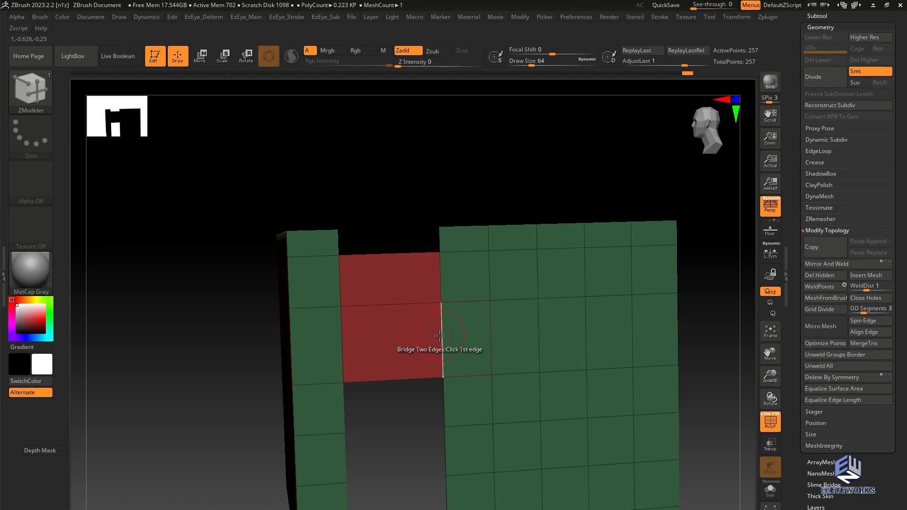
pyautogui.click(353, 407)
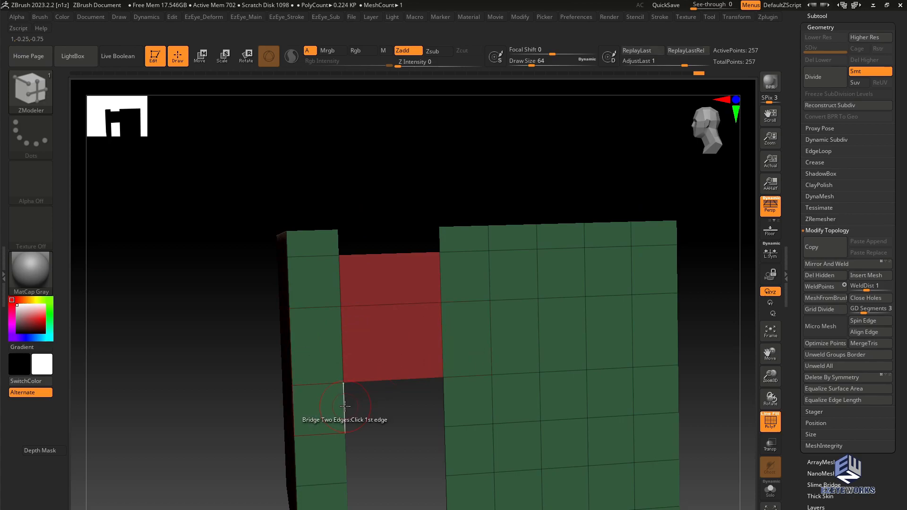
pyautogui.click(445, 414)
pyautogui.moveTo(380, 456); pyautogui.dragTo(377, 336)
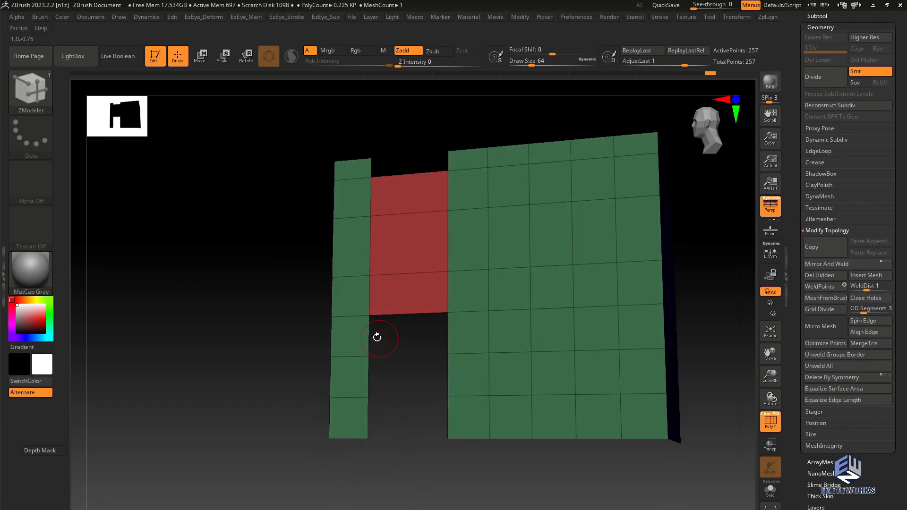
# Set the edge action to Extrude Move and extrude an edge near the foot of the narrow green strip a short way into the gap.
pyautogui.press('space')
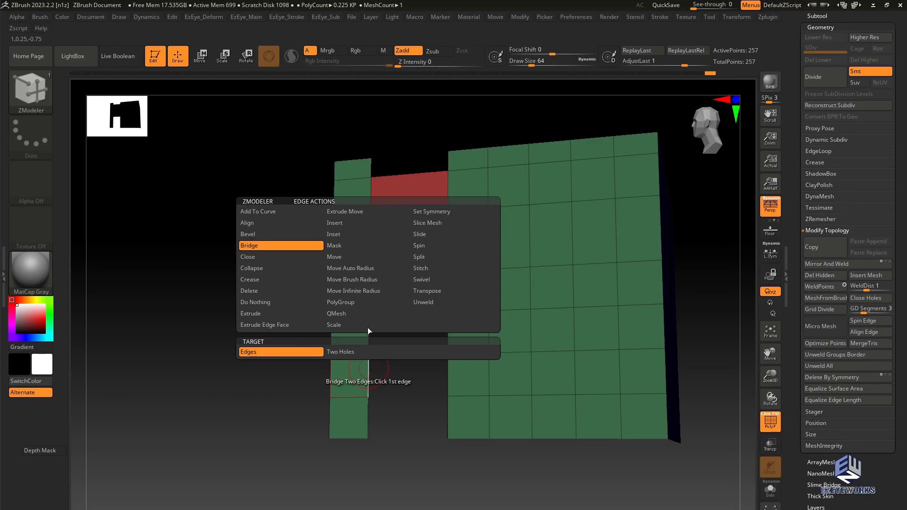
pyautogui.click(344, 214)
pyautogui.moveTo(264, 411); pyautogui.dragTo(301, 419)
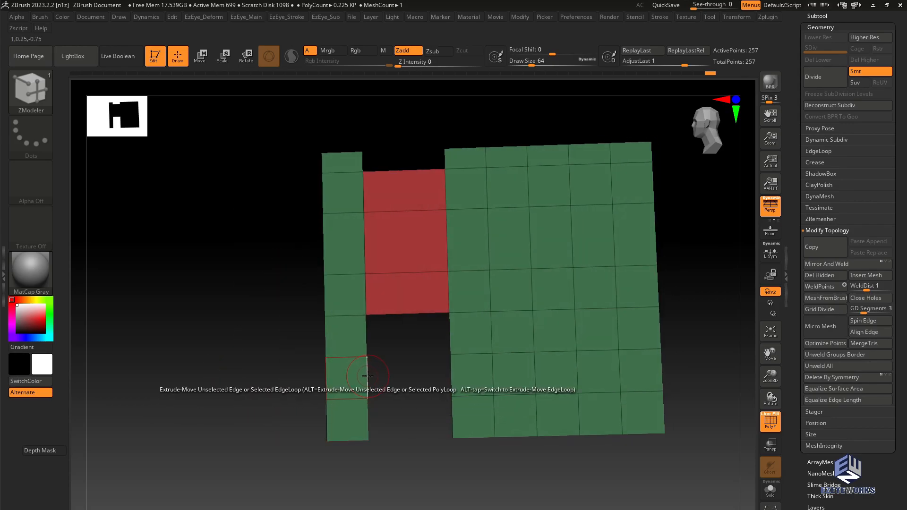
pyautogui.moveTo(368, 376); pyautogui.dragTo(415, 490)
pyautogui.moveTo(407, 148); pyautogui.dragTo(379, 292)
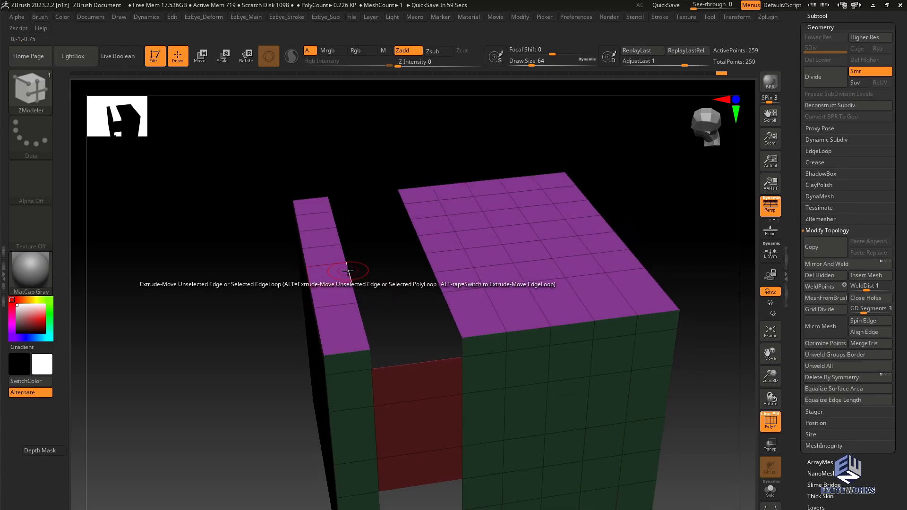
# Extrude edges of the narrow purple strip across the gap in two segments each, forming two connecting strips to the wide part.
pyautogui.moveTo(348, 270); pyautogui.dragTo(363, 270)
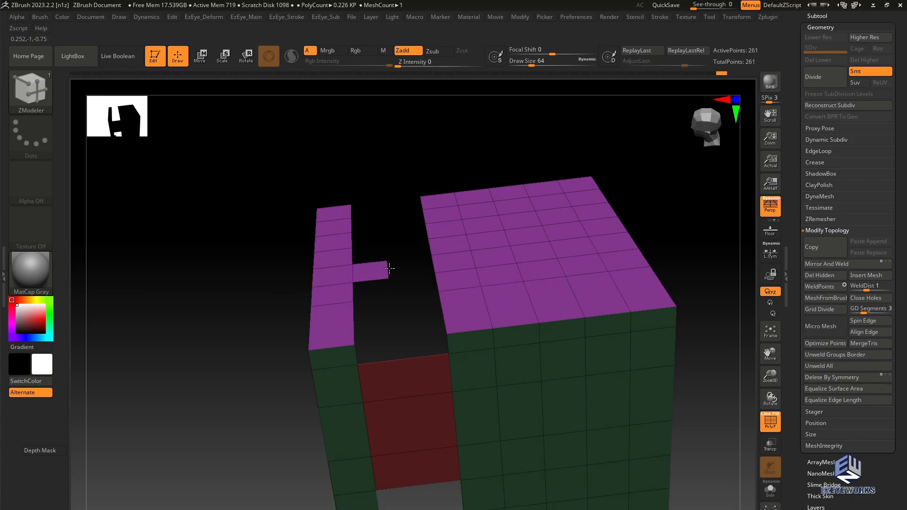
pyautogui.click(394, 268)
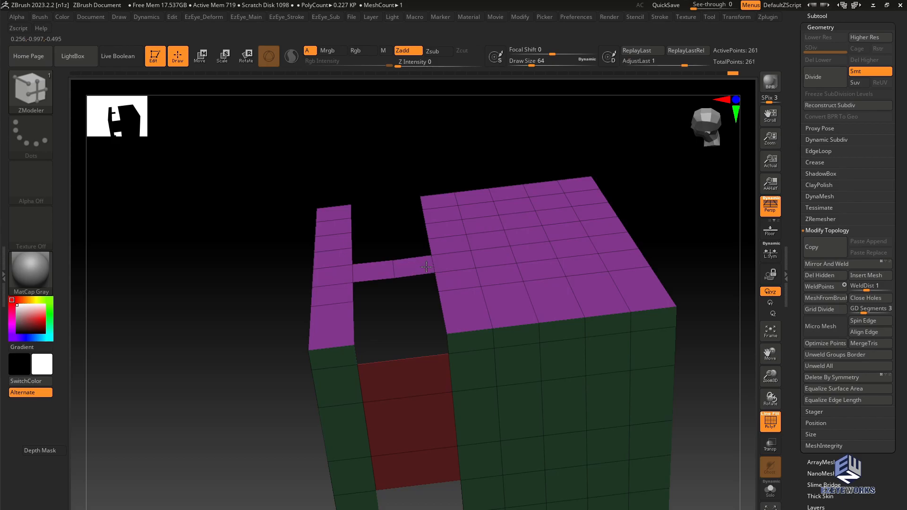
pyautogui.moveTo(407, 236); pyautogui.dragTo(409, 211)
pyautogui.moveTo(393, 304)
pyautogui.mouseDown()
pyautogui.moveTo(396, 333)
pyautogui.moveTo(390, 294)
pyautogui.mouseUp()
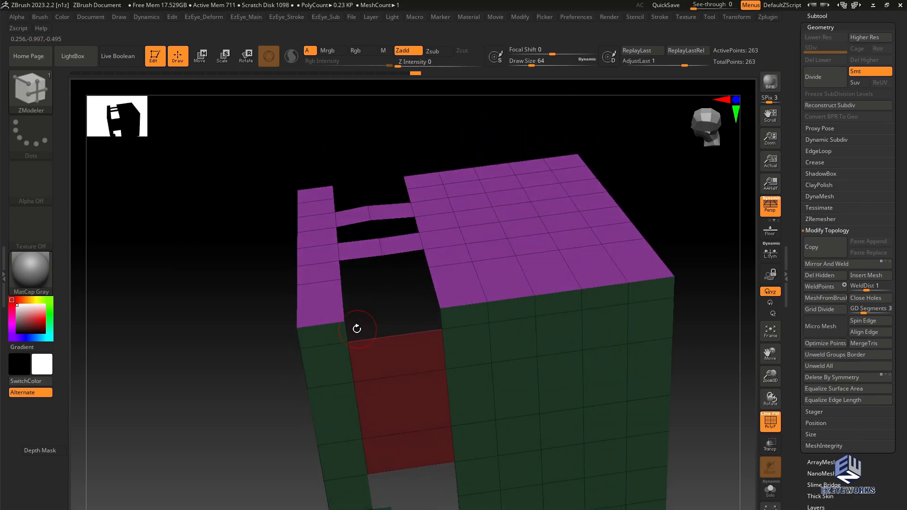
# Undo the last edge extrusion and extrude the narrow purple strip's edges nearest the green wall partway into the gap.
pyautogui.moveTo(342, 293); pyautogui.dragTo(355, 300)
pyautogui.moveTo(262, 297); pyautogui.dragTo(262, 359)
pyautogui.hotkey('ctrl', 'z')
pyautogui.moveTo(341, 277); pyautogui.dragTo(399, 265)
pyautogui.moveTo(367, 236); pyautogui.dragTo(358, 191)
pyautogui.moveTo(243, 304); pyautogui.dragTo(286, 283)
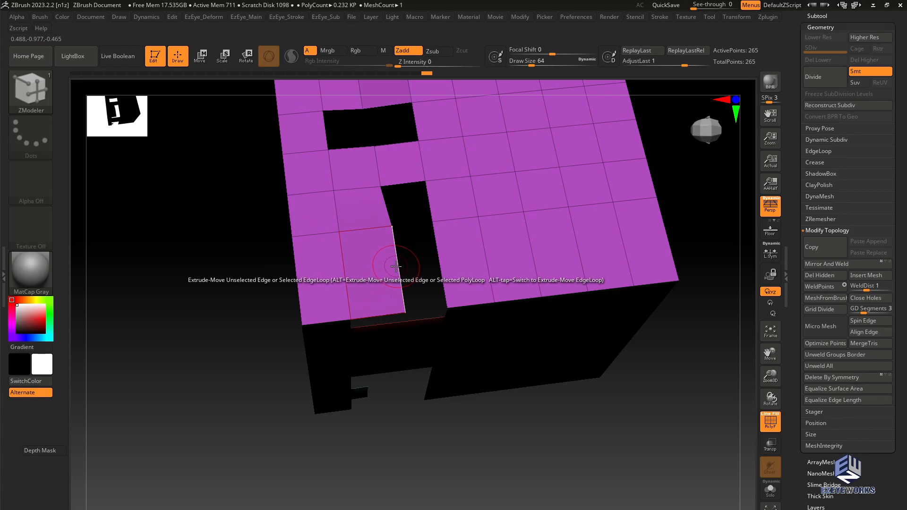
# Set the edge action to Slide with the Edge target and slide the new polygons' free edge back in line with its neighbour.
pyautogui.press('space')
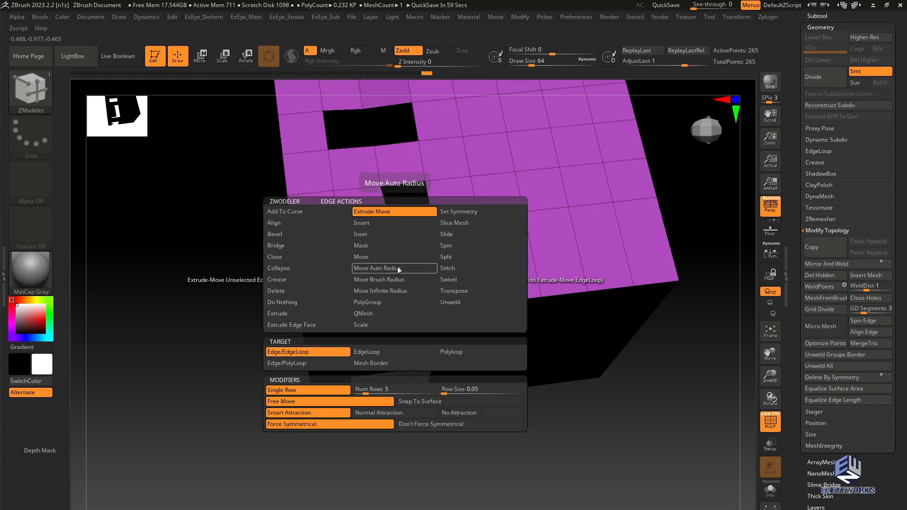
pyautogui.click(451, 235)
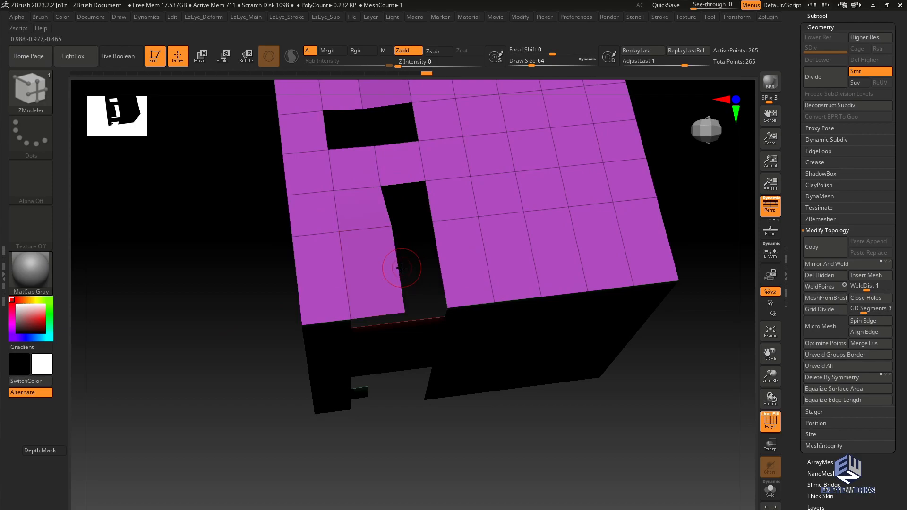
pyautogui.press('space')
pyautogui.click(319, 348)
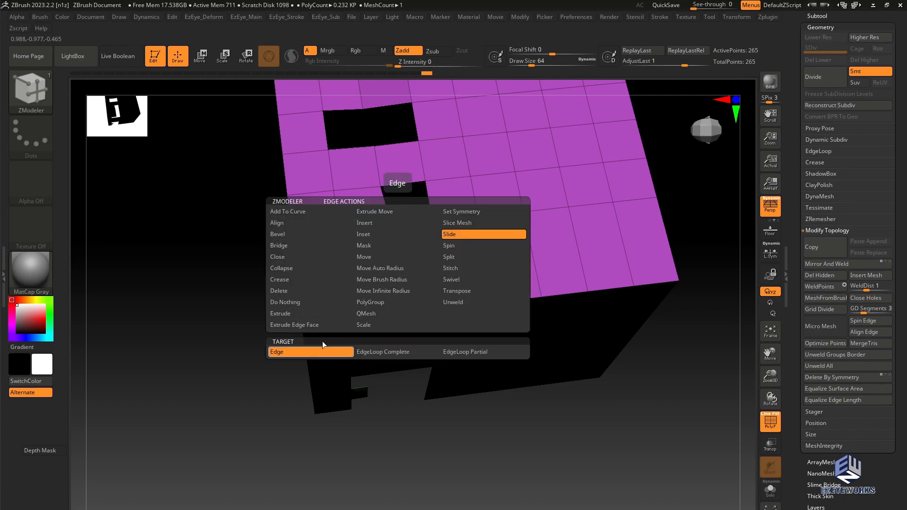
pyautogui.moveTo(394, 270); pyautogui.dragTo(386, 269)
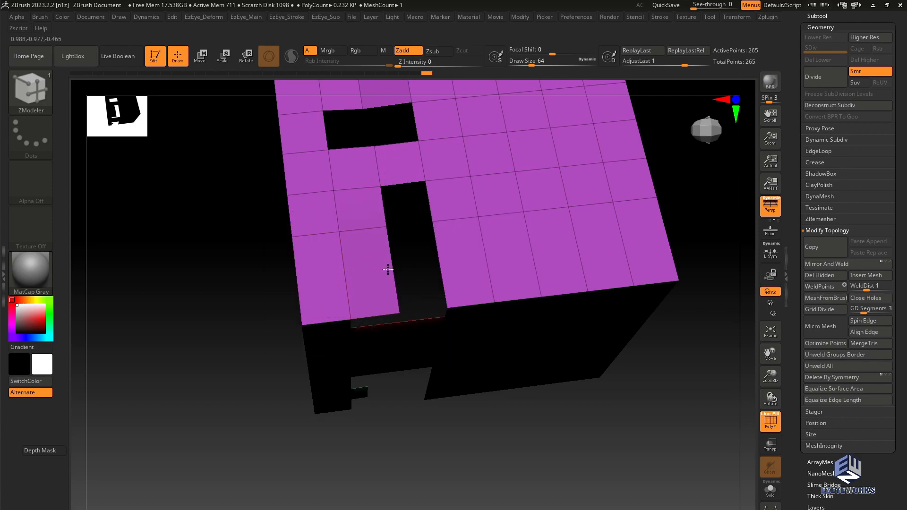
pyautogui.moveTo(396, 378); pyautogui.dragTo(304, 345)
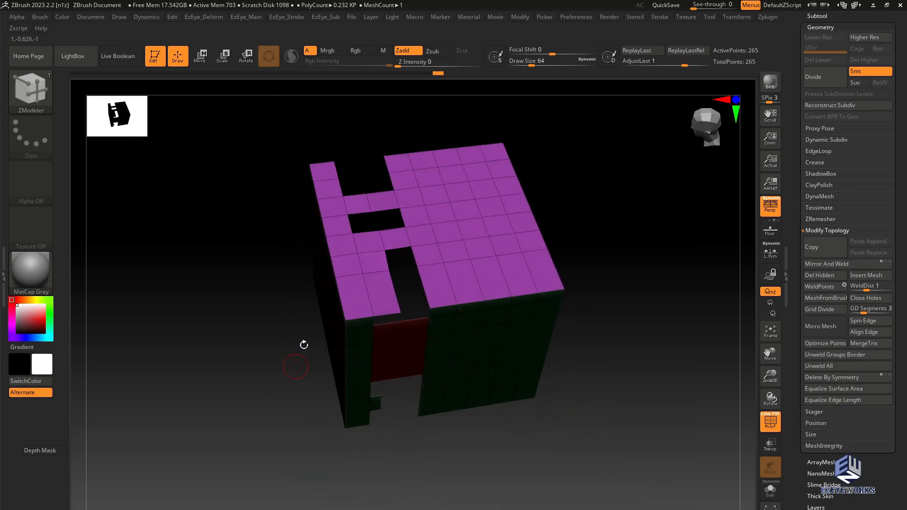
pyautogui.moveTo(381, 240); pyautogui.dragTo(377, 240)
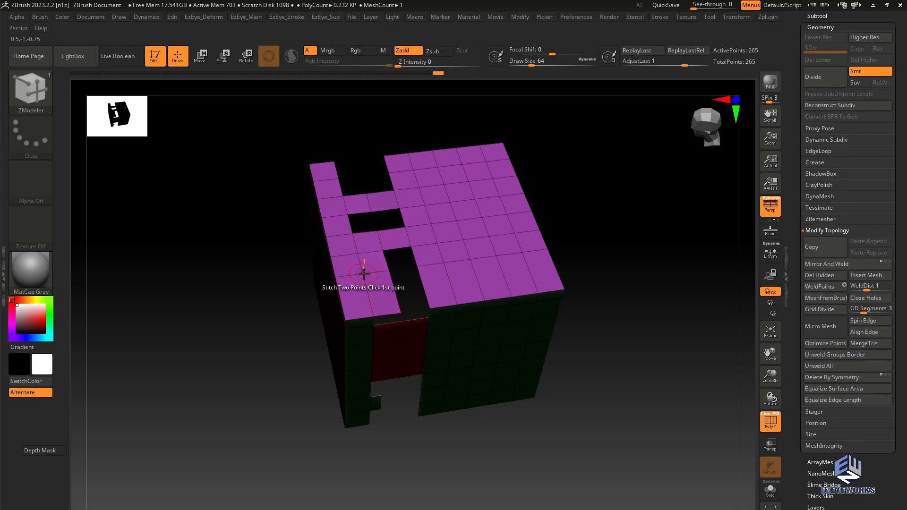
# Set the point action to Slide and slide the outer corner point of the widened narrow purple strip back from the green wall.
pyautogui.press('space')
pyautogui.click(404, 284)
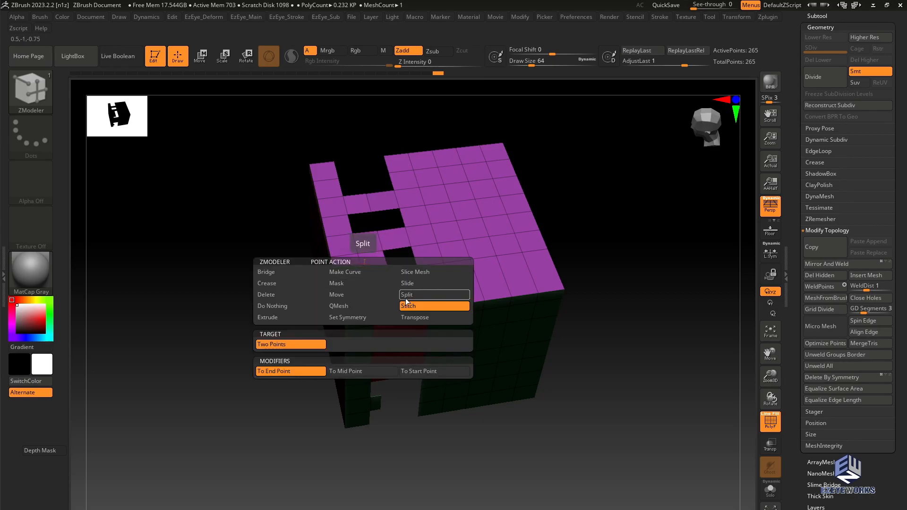
pyautogui.moveTo(365, 264)
pyautogui.mouseDown()
pyautogui.moveTo(370, 273)
pyautogui.moveTo(363, 273)
pyautogui.mouseUp()
pyautogui.moveTo(401, 309); pyautogui.dragTo(395, 291)
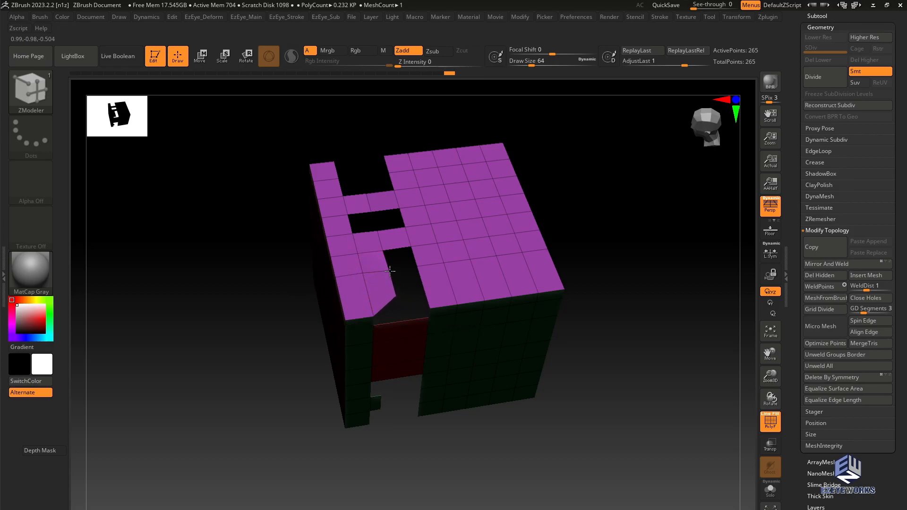
# Set the edge action to Close with the Concave Hole target and close the openings between the purple strip and the wide part.
pyautogui.moveTo(614, 411); pyautogui.dragTo(622, 370)
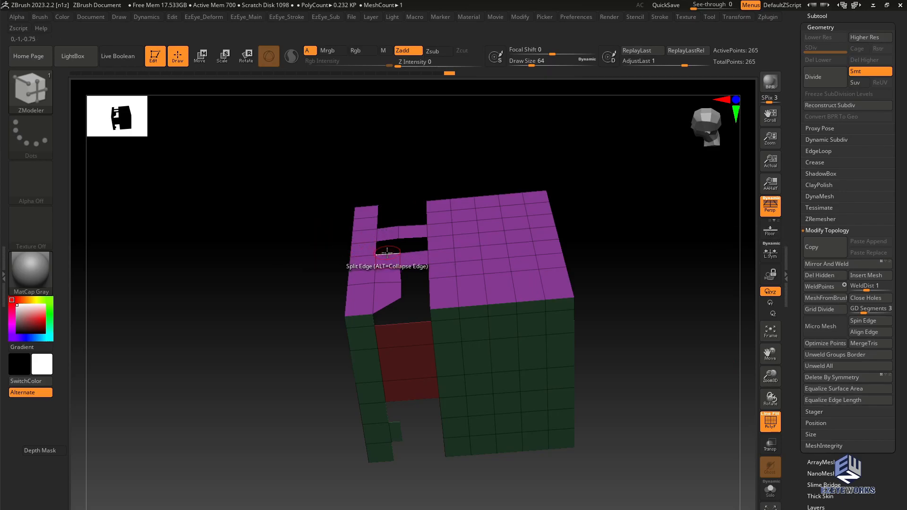
pyautogui.press('space')
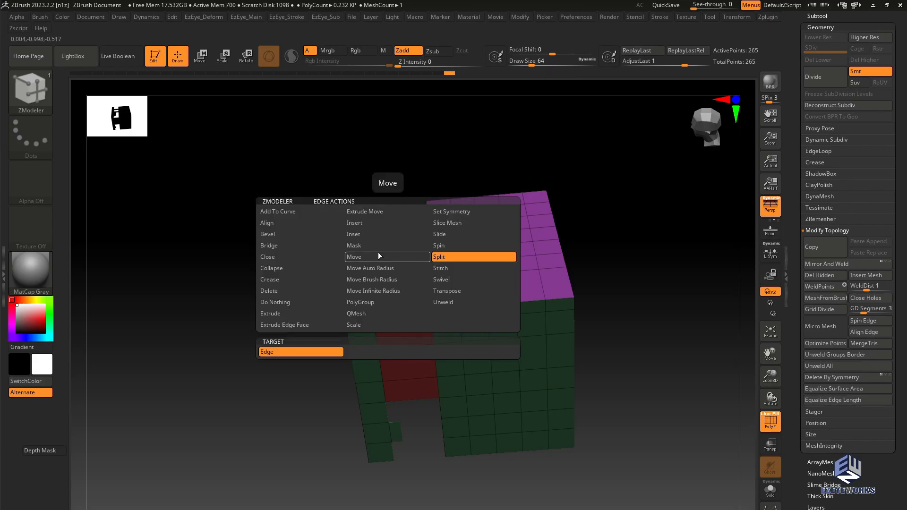
pyautogui.click(305, 259)
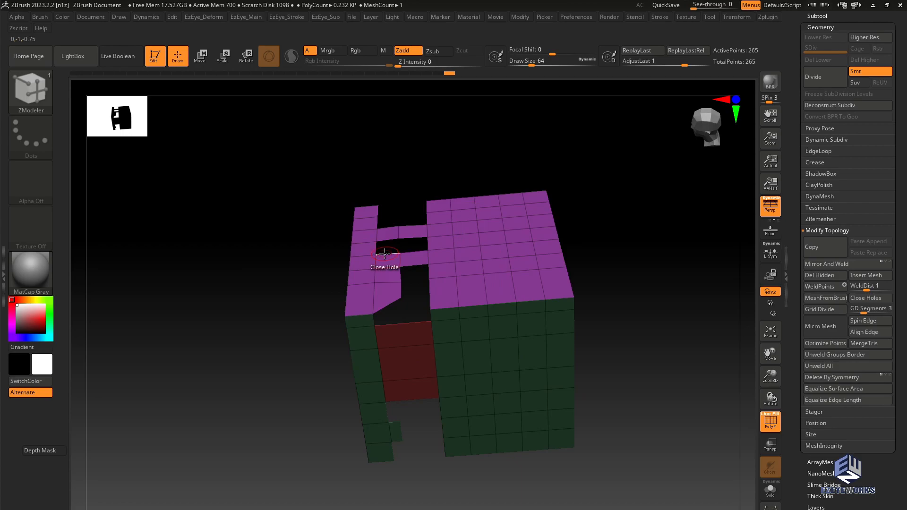
pyautogui.click(385, 255)
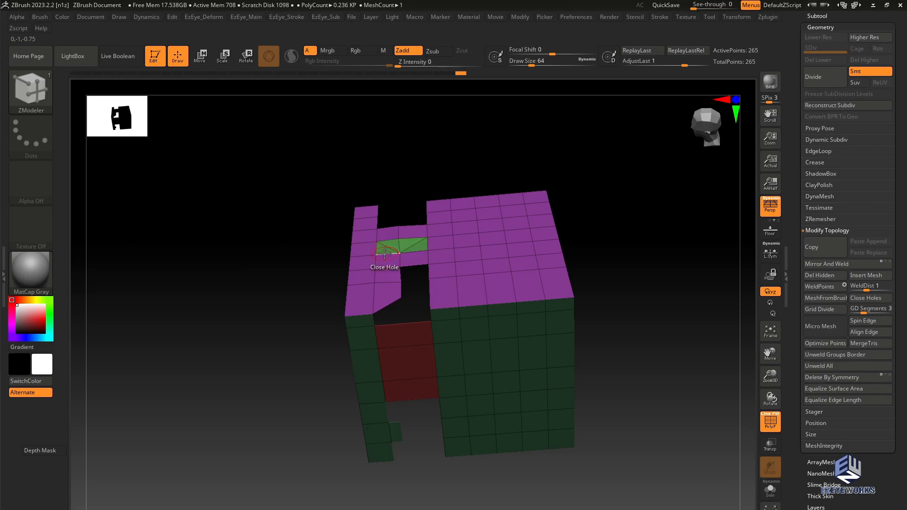
pyautogui.click(402, 288)
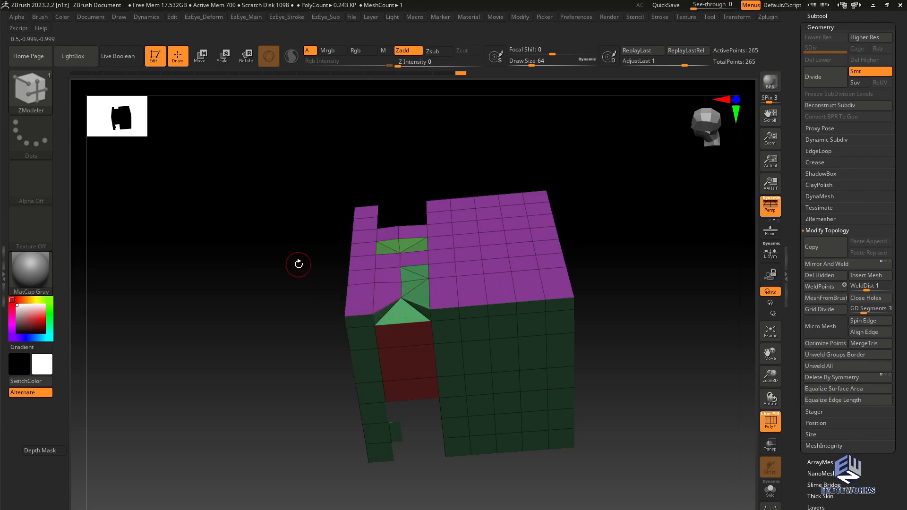
# Undo the hole closings on the purple face.
pyautogui.moveTo(299, 265); pyautogui.dragTo(302, 306)
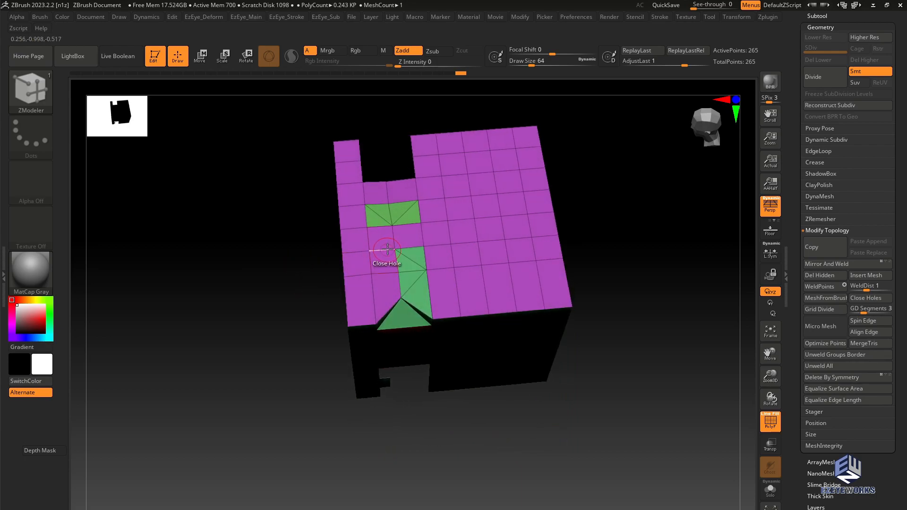
pyautogui.hotkey('ctrl', 'z')
pyautogui.hotkey('ctrl', 'z')
# Set the edge action to Split and split an inner edge of the wide purple part at its middle.
pyautogui.keyDown('alt'); pyautogui.moveTo(310, 254); pyautogui.dragTo(270, 314); pyautogui.keyUp('alt')
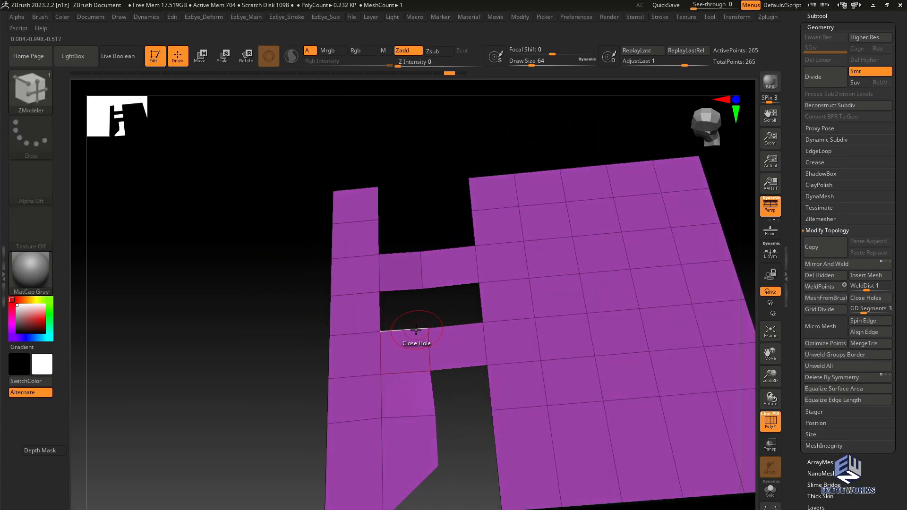
pyautogui.press('space')
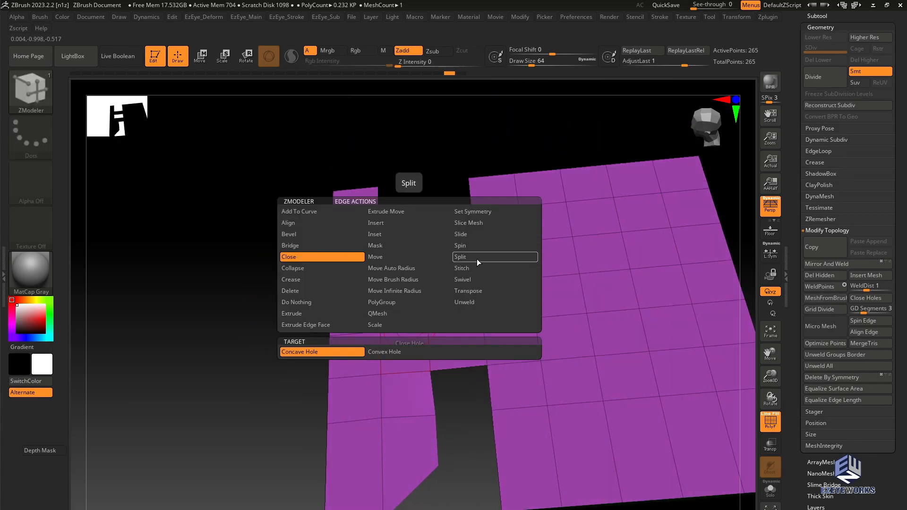
pyautogui.click(478, 260)
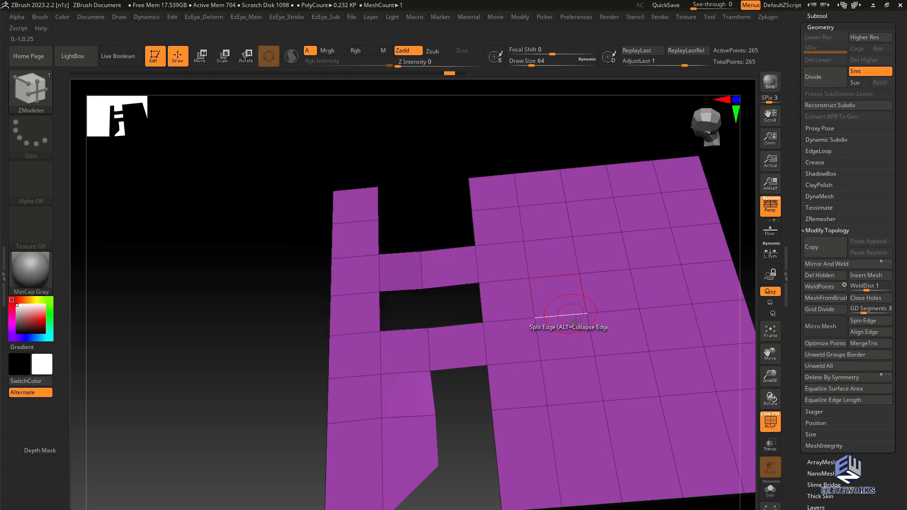
pyautogui.click(567, 358)
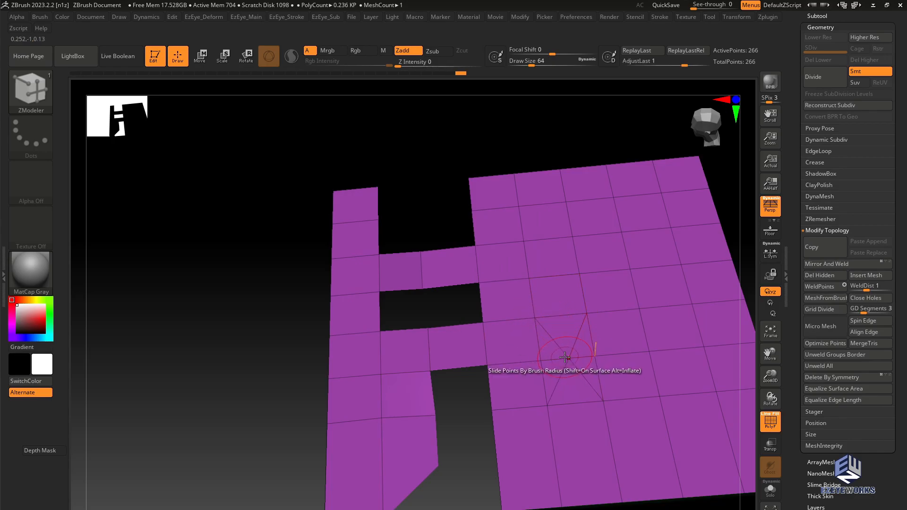
# Set the point action to Stitch and stitch the new mid-edge point to the adjacent grid point on the wide purple part.
pyautogui.press('space')
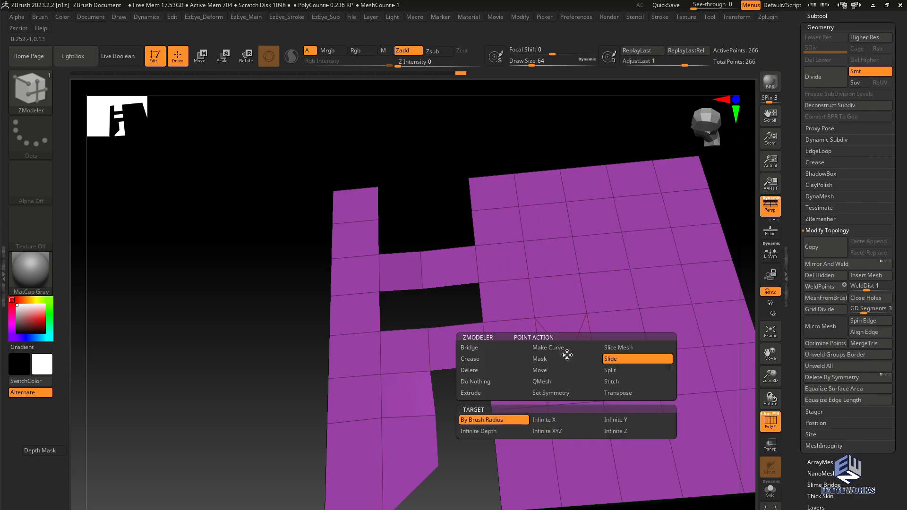
pyautogui.click(619, 382)
pyautogui.click(569, 358)
pyautogui.click(595, 355)
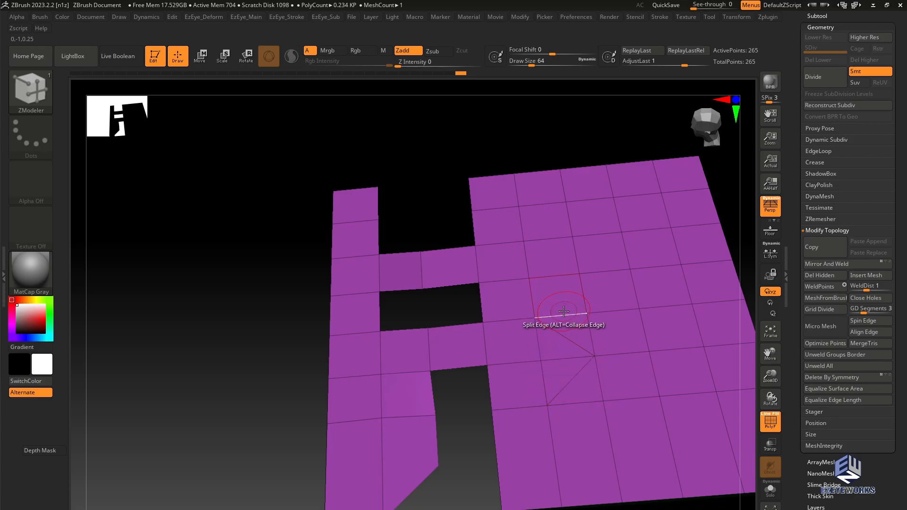
pyautogui.keyDown('ctrl'); pyautogui.moveTo(267, 374); pyautogui.dragTo(267, 355, button='right'); pyautogui.keyUp('ctrl')
pyautogui.press('space')
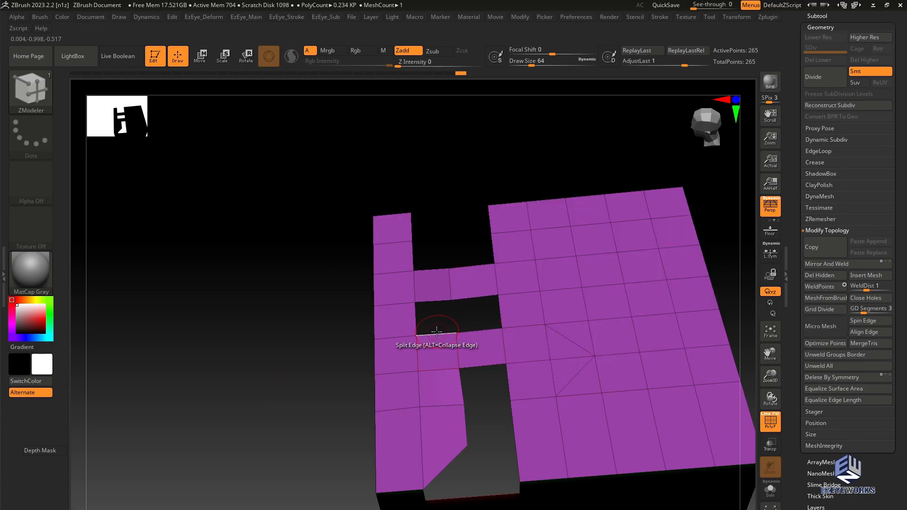
pyautogui.press('space')
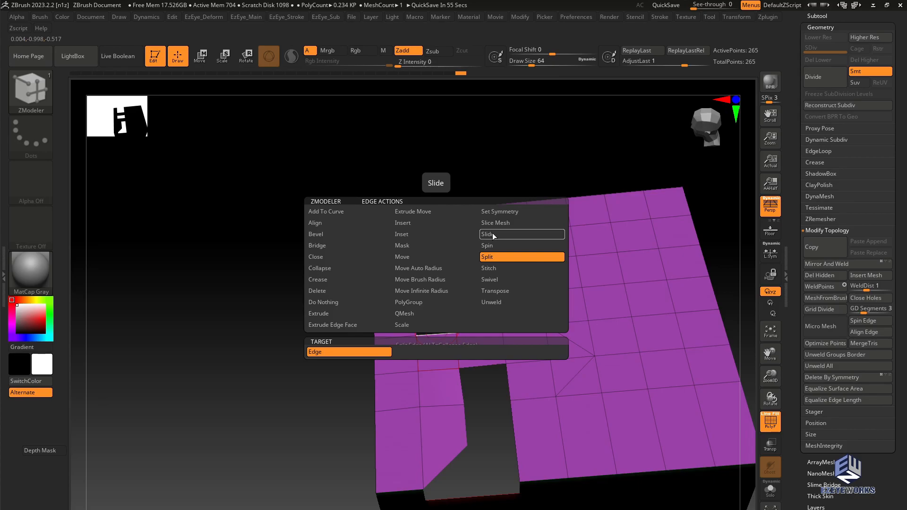
pyautogui.click(439, 217)
pyautogui.moveTo(270, 437); pyautogui.dragTo(202, 355)
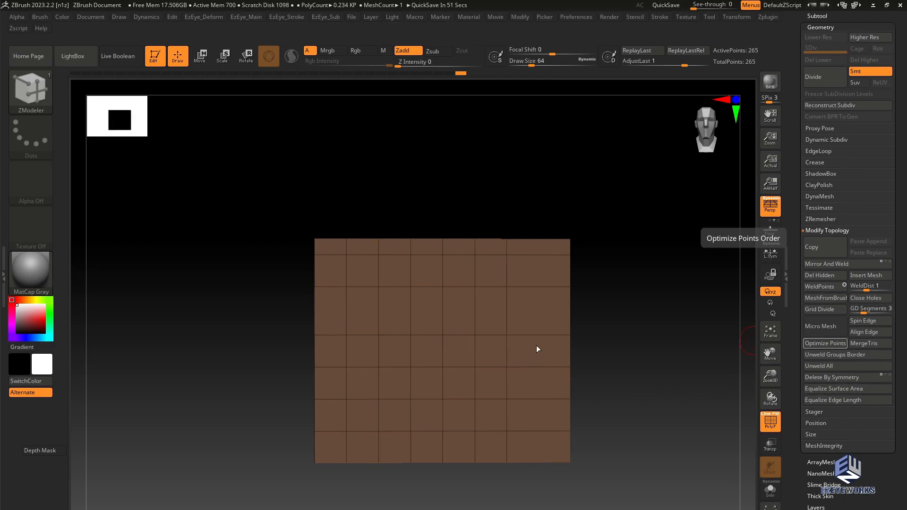
pyautogui.click(570, 348)
pyautogui.hotkey('ctrl', 'z')
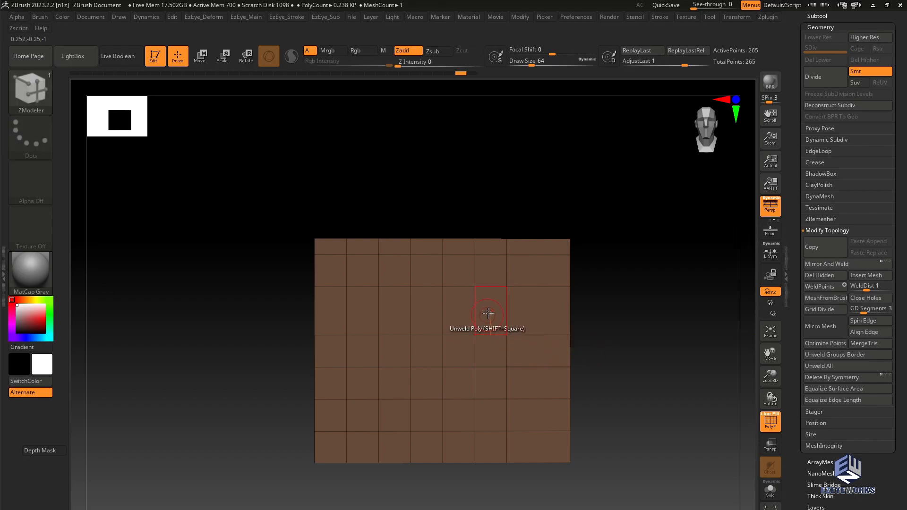
# Set the polygon action to QMesh with the A Single Poly target, pull one brown polygon outward and push a diagonally adjacent one inward.
pyautogui.press('space')
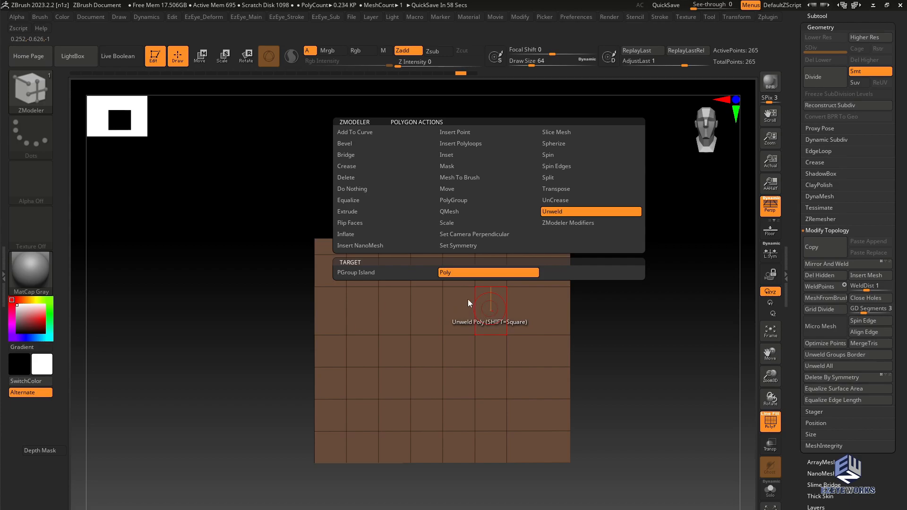
pyautogui.click(456, 213)
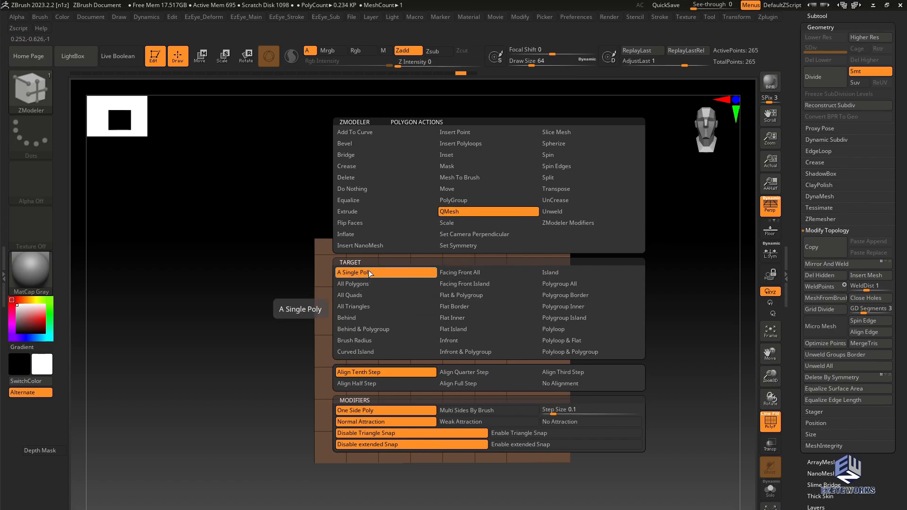
pyautogui.click(560, 284)
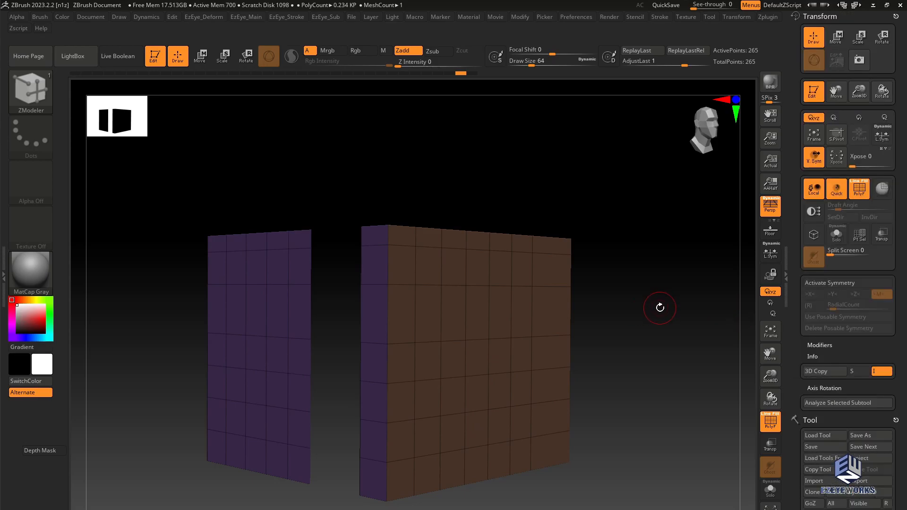
pyautogui.moveTo(660, 308); pyautogui.dragTo(612, 316)
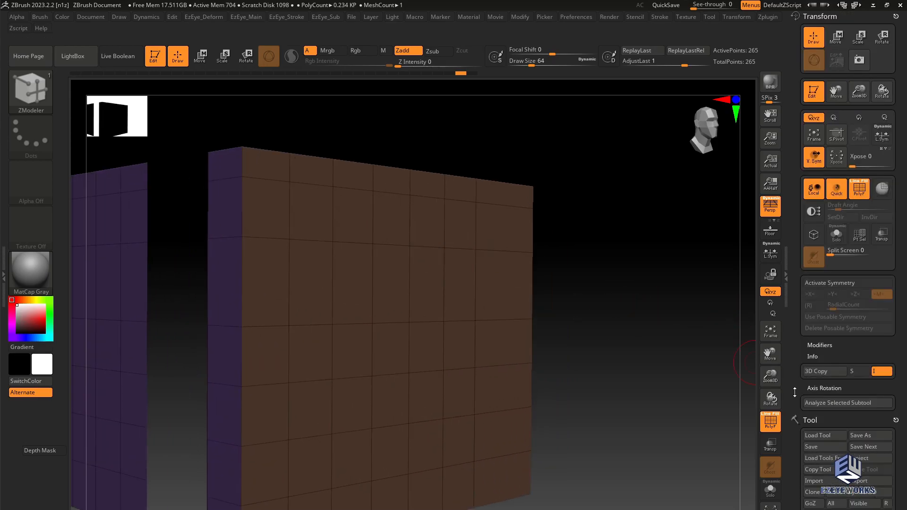
pyautogui.click(897, 17)
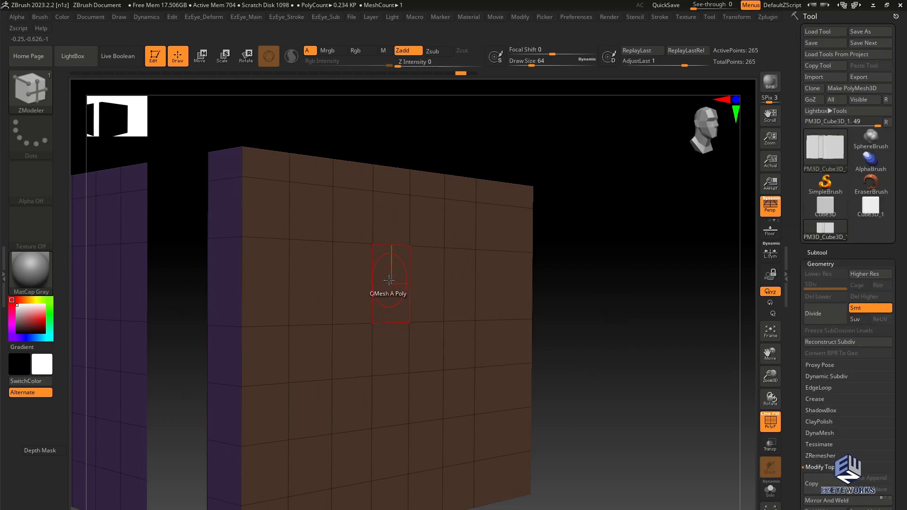
pyautogui.moveTo(389, 280); pyautogui.dragTo(495, 316)
pyautogui.moveTo(596, 341)
pyautogui.mouseDown()
pyautogui.moveTo(608, 321)
pyautogui.moveTo(572, 319)
pyautogui.moveTo(613, 346)
pyautogui.mouseUp()
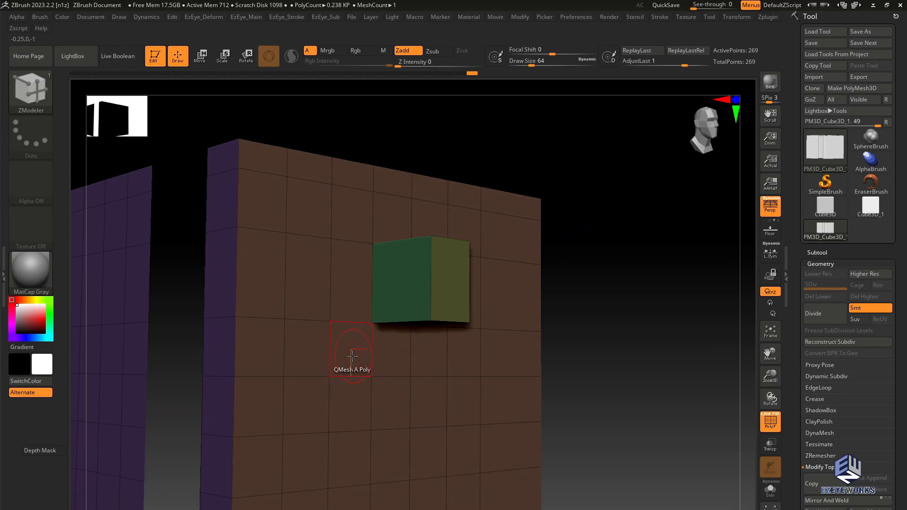
pyautogui.moveTo(352, 355); pyautogui.dragTo(344, 356)
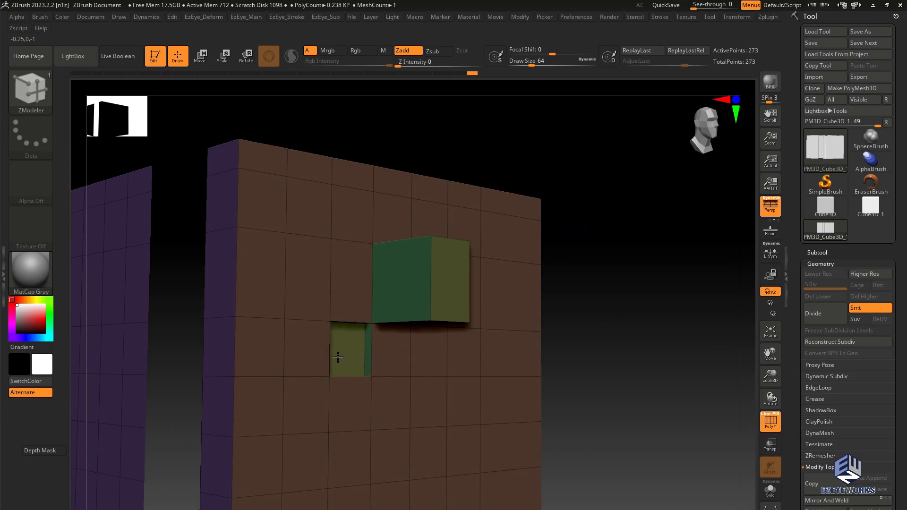
pyautogui.moveTo(628, 374); pyautogui.dragTo(653, 372)
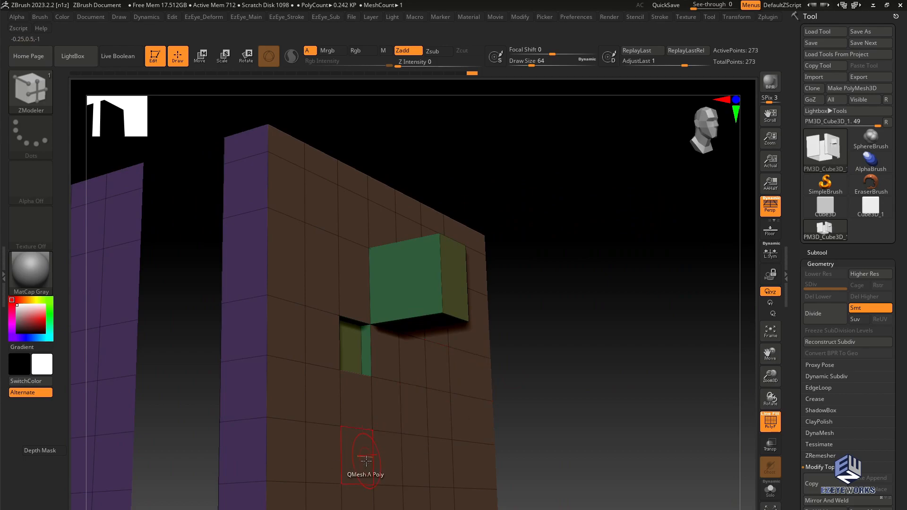
# Set the QMesh target to Polygroup All and pull the whole blue face outward.
pyautogui.moveTo(570, 385); pyautogui.dragTo(454, 385)
pyautogui.press('space')
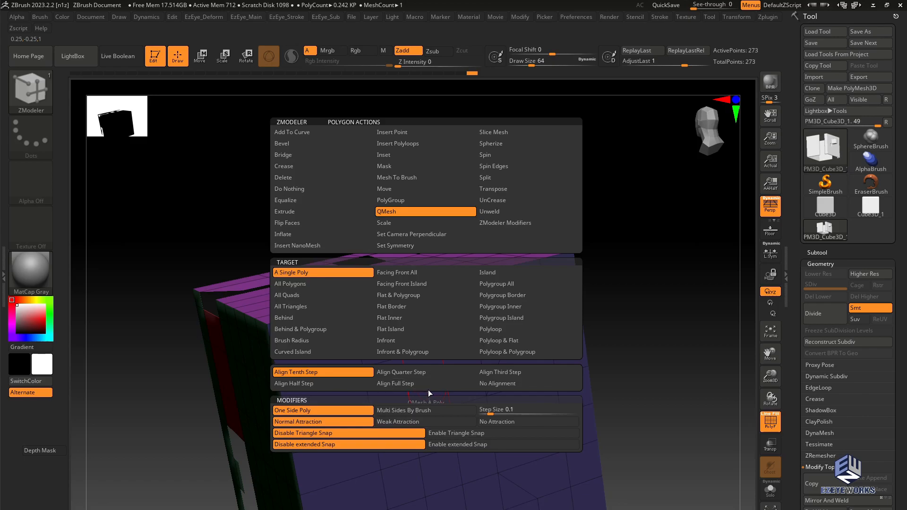
pyautogui.click(496, 284)
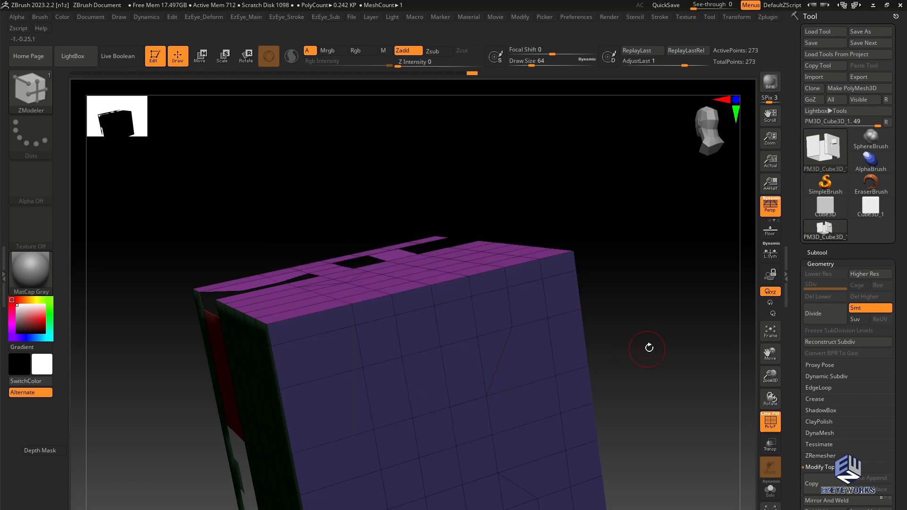
pyautogui.moveTo(534, 362); pyautogui.dragTo(589, 414)
# Set the polygon action to Scale with the Polygroup All target and scale the extruded olive face.
pyautogui.moveTo(706, 332); pyautogui.dragTo(577, 306)
pyautogui.press('space')
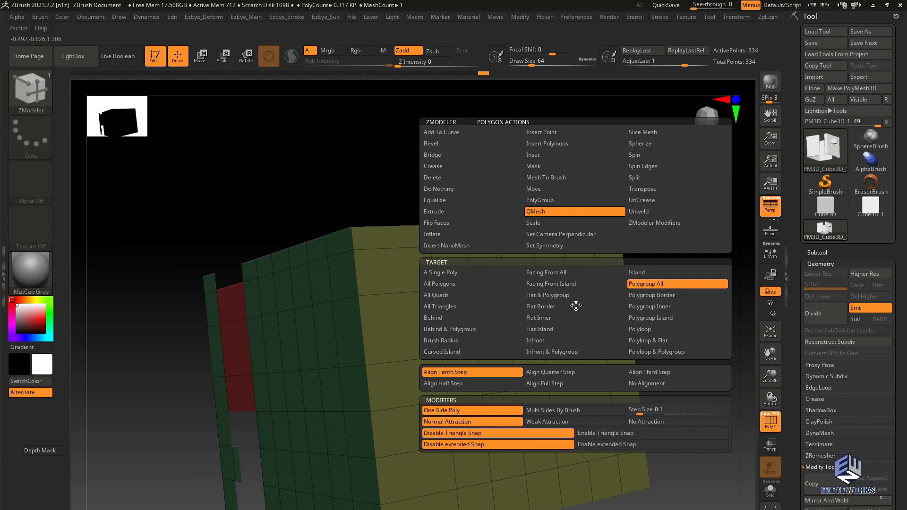
pyautogui.click(539, 223)
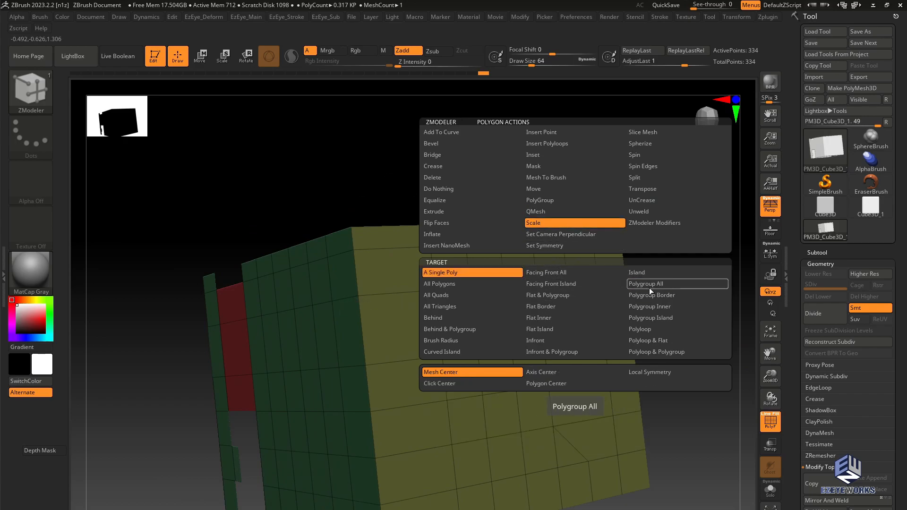
pyautogui.moveTo(487, 336)
pyautogui.mouseDown()
pyautogui.moveTo(475, 338)
pyautogui.moveTo(487, 333)
pyautogui.mouseUp()
pyautogui.press('space')
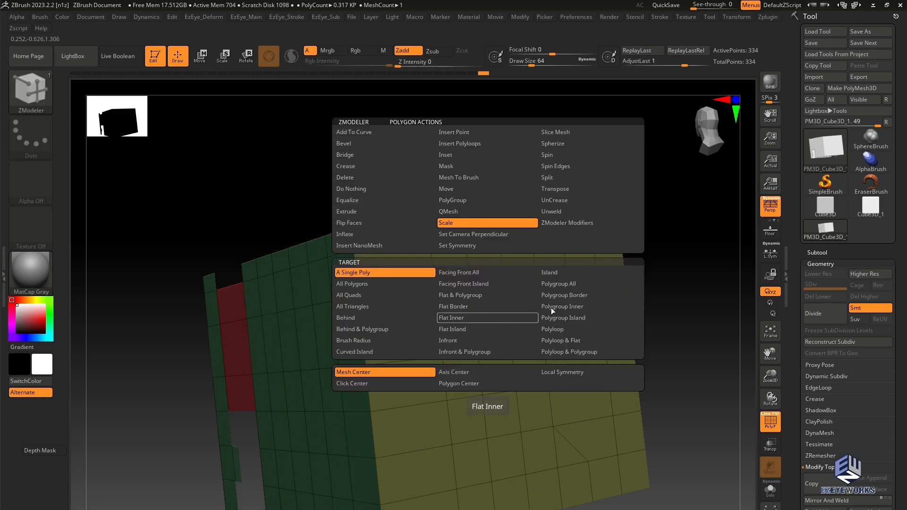
pyautogui.click(563, 282)
pyautogui.moveTo(493, 320); pyautogui.dragTo(473, 336)
# Face the brown side and mark adjacent polygons beside the recess as a temporary white polygroup.
pyautogui.moveTo(638, 303); pyautogui.dragTo(591, 348)
pyautogui.press('f')
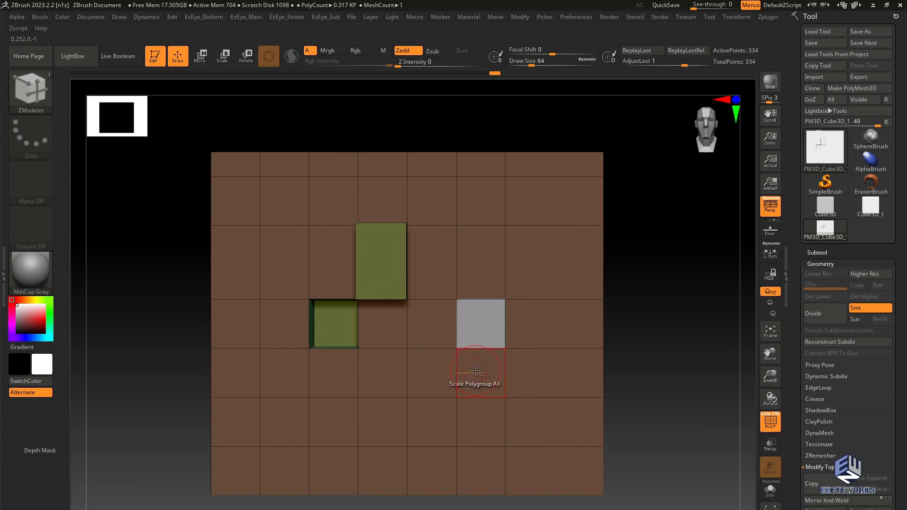
pyautogui.keyDown('alt'); pyautogui.click(438, 371); pyautogui.keyUp('alt')
pyautogui.keyDown('alt'); pyautogui.click(430, 413); pyautogui.keyUp('alt')
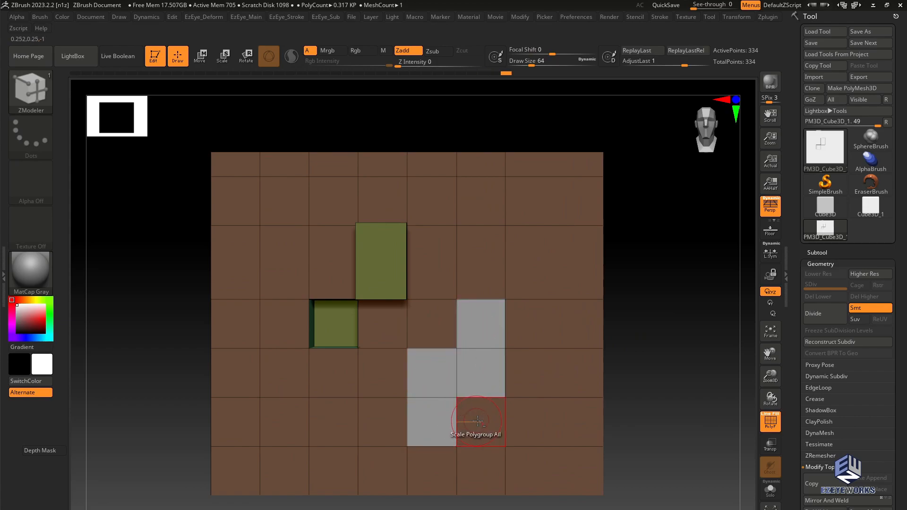
# Turn the connected patch of five polygons on the brown front face into its own polygroup.
pyautogui.keyDown('alt'); pyautogui.click(476, 419); pyautogui.keyUp('alt')
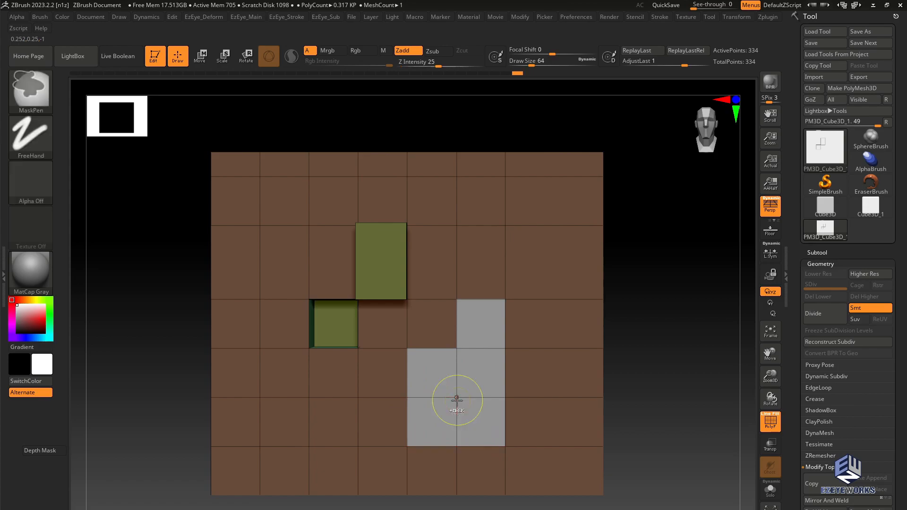
pyautogui.keyDown('ctrl'); pyautogui.keyDown('shift'); pyautogui.click(456, 401); pyautogui.keyUp('shift'); pyautogui.keyUp('ctrl')
pyautogui.moveTo(604, 396); pyautogui.dragTo(595, 395)
pyautogui.hotkey('ctrl', 'w')
pyautogui.keyDown('ctrl'); pyautogui.keyDown('shift'); pyautogui.click(600, 380); pyautogui.keyUp('shift'); pyautogui.keyUp('ctrl')
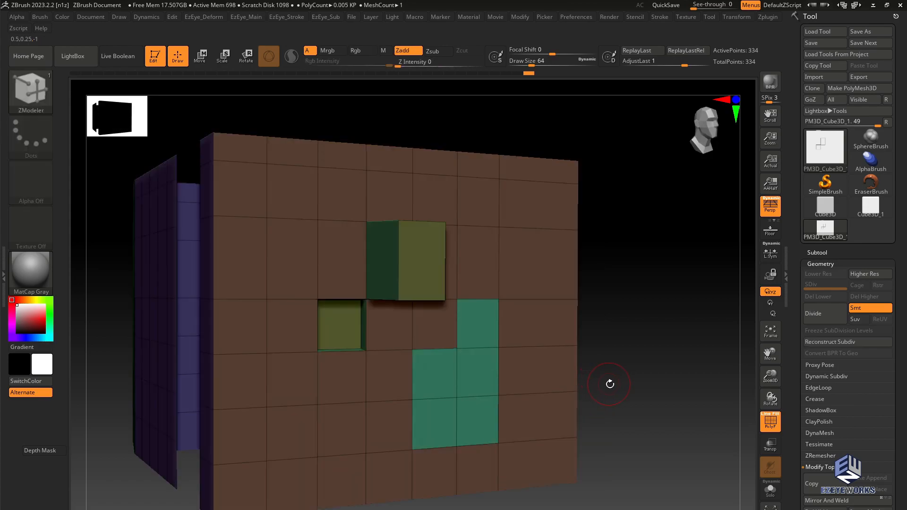
pyautogui.moveTo(623, 383)
pyautogui.mouseDown()
pyautogui.moveTo(611, 370)
pyautogui.moveTo(636, 348)
pyautogui.moveTo(622, 367)
pyautogui.moveTo(631, 377)
pyautogui.mouseUp()
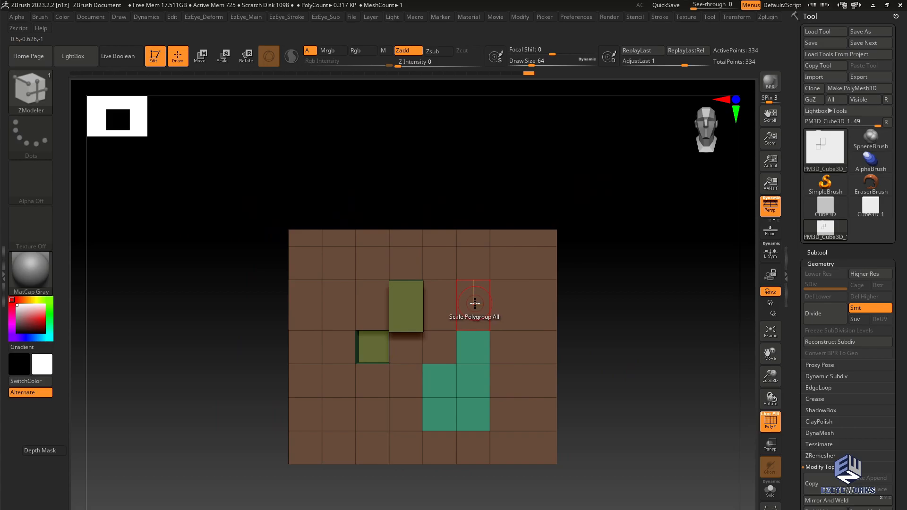
# Set the ZModeler polygon action to Delete A Single Poly and delete the five green polygons and the one directly above them.
pyautogui.press('space')
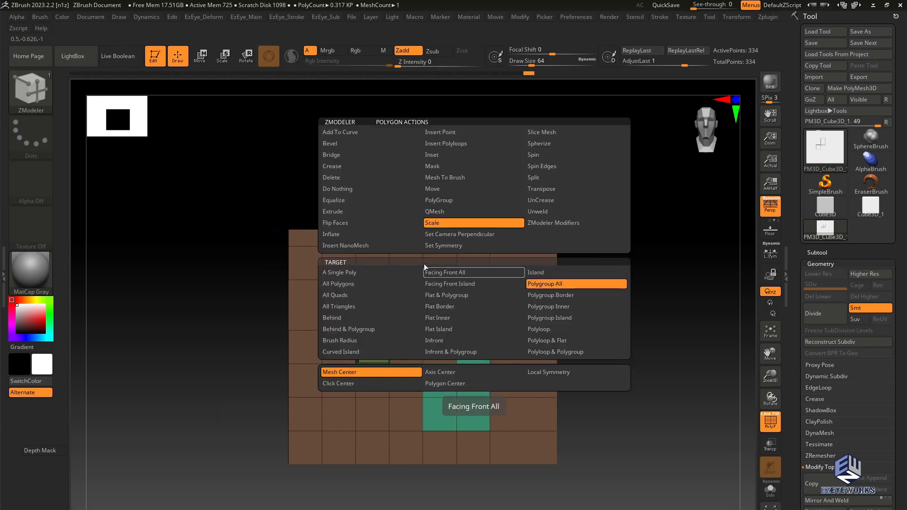
pyautogui.click(338, 178)
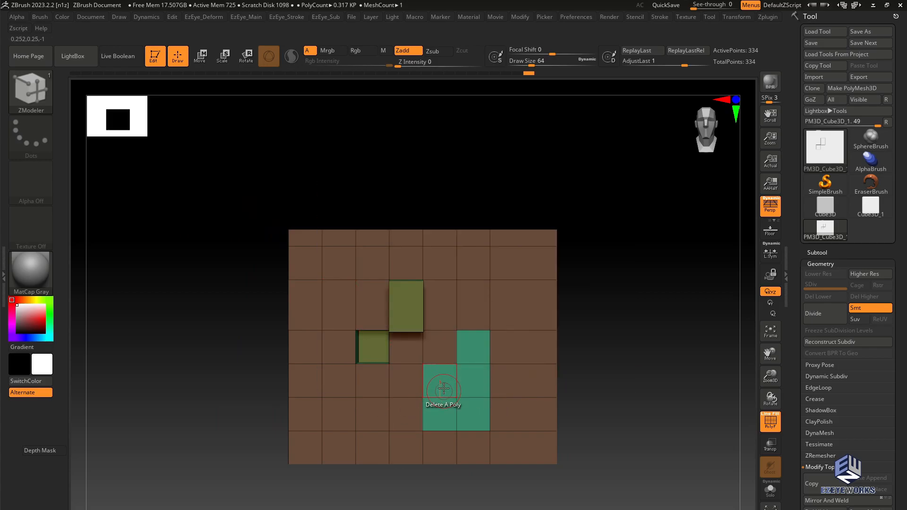
pyautogui.click(470, 301)
pyautogui.moveTo(579, 366); pyautogui.dragTo(472, 352)
pyautogui.click(472, 352)
pyautogui.click(469, 380)
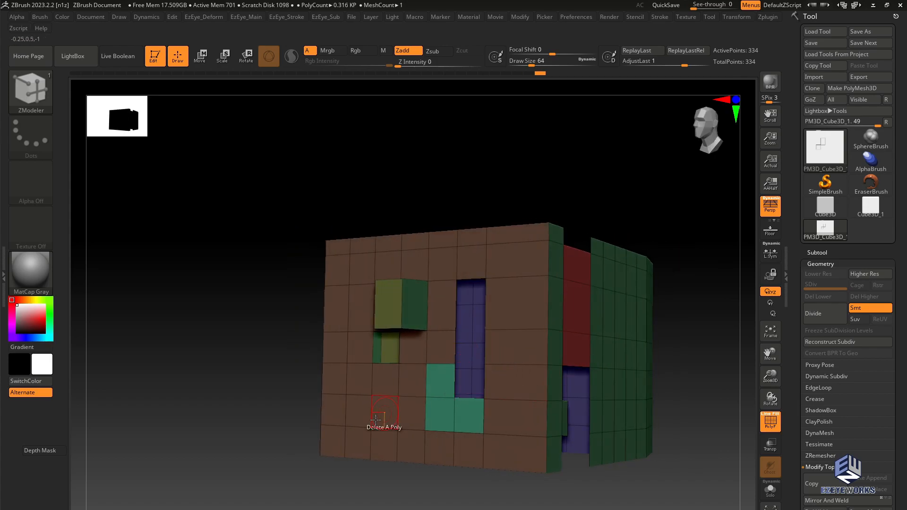
pyautogui.click(437, 413)
pyautogui.click(438, 382)
pyautogui.click(469, 412)
# Examine the openings in the cube from several sides and review the ZModeler polygon actions and targets.
pyautogui.moveTo(312, 409); pyautogui.dragTo(354, 364)
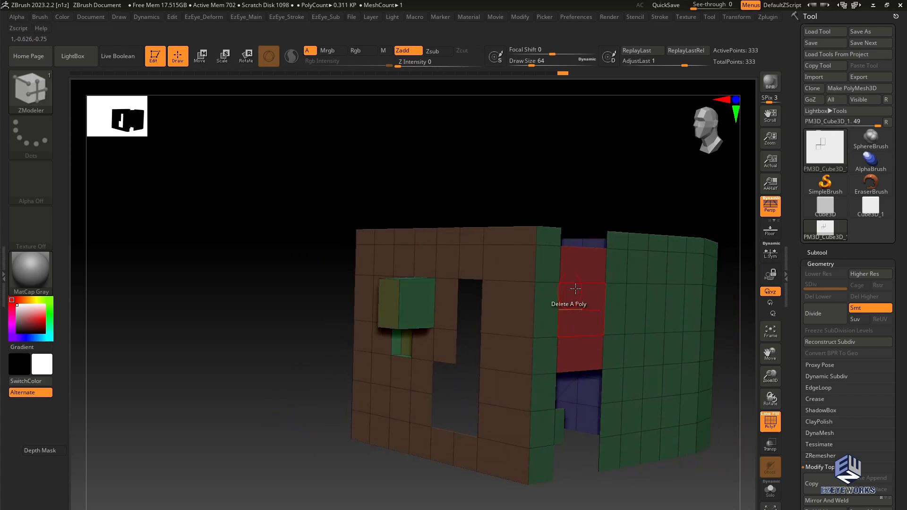
pyautogui.moveTo(318, 430); pyautogui.dragTo(331, 402)
pyautogui.moveTo(218, 390); pyautogui.dragTo(293, 392)
pyautogui.moveTo(658, 411)
pyautogui.mouseDown()
pyautogui.moveTo(620, 429)
pyautogui.moveTo(664, 414)
pyautogui.mouseUp()
pyautogui.moveTo(545, 368); pyautogui.dragTo(262, 392)
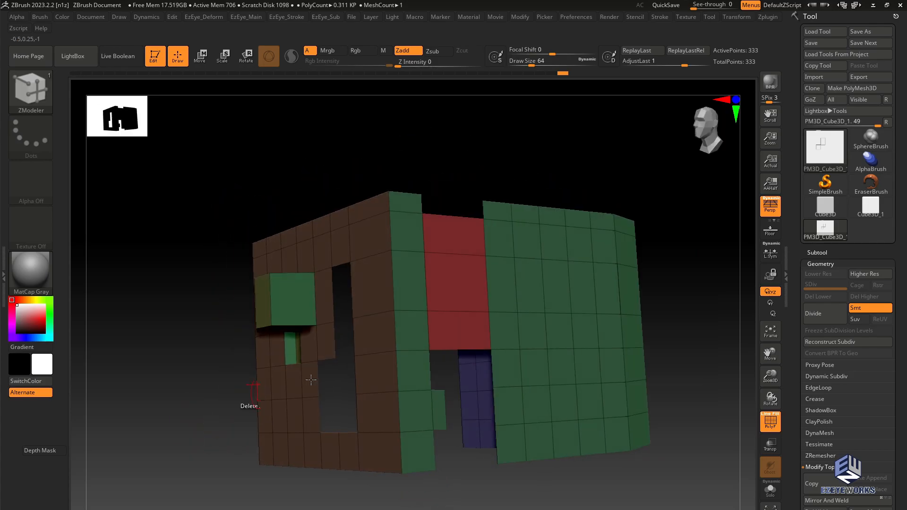
pyautogui.moveTo(184, 448); pyautogui.dragTo(201, 420)
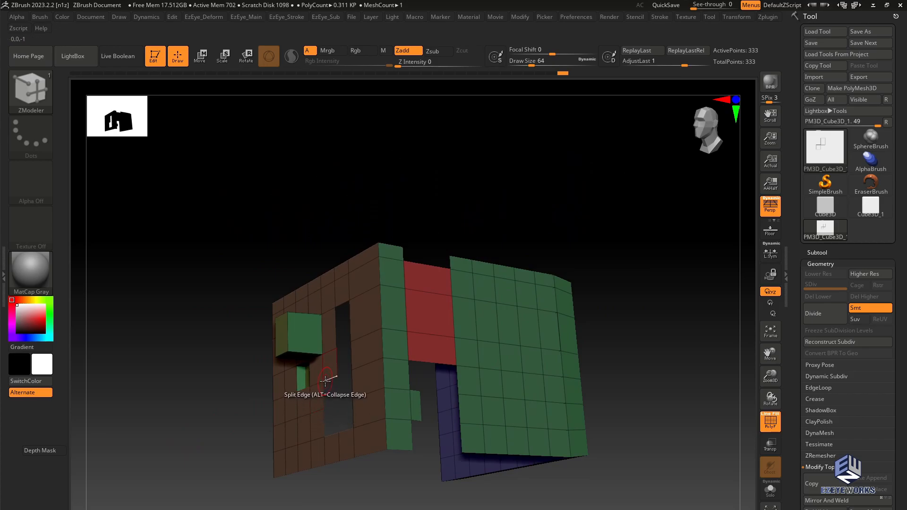
pyautogui.moveTo(245, 436)
pyautogui.keyDown('alt'); pyautogui.mouseDown()
pyautogui.moveTo(259, 446)
pyautogui.moveTo(227, 413)
pyautogui.moveTo(283, 443)
pyautogui.moveTo(565, 357)
pyautogui.moveTo(638, 359)
pyautogui.moveTo(650, 372)
pyautogui.moveTo(592, 372)
pyautogui.moveTo(650, 375)
pyautogui.moveTo(629, 403)
pyautogui.mouseUp(); pyautogui.keyUp('alt')
pyautogui.hotkey('shift', 'f')
pyautogui.hotkey('shift', 'f')
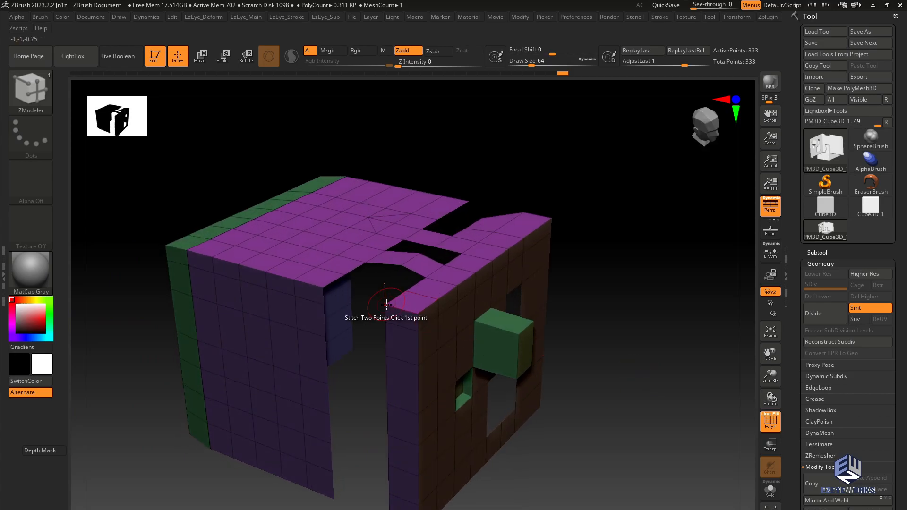
pyautogui.press('space')
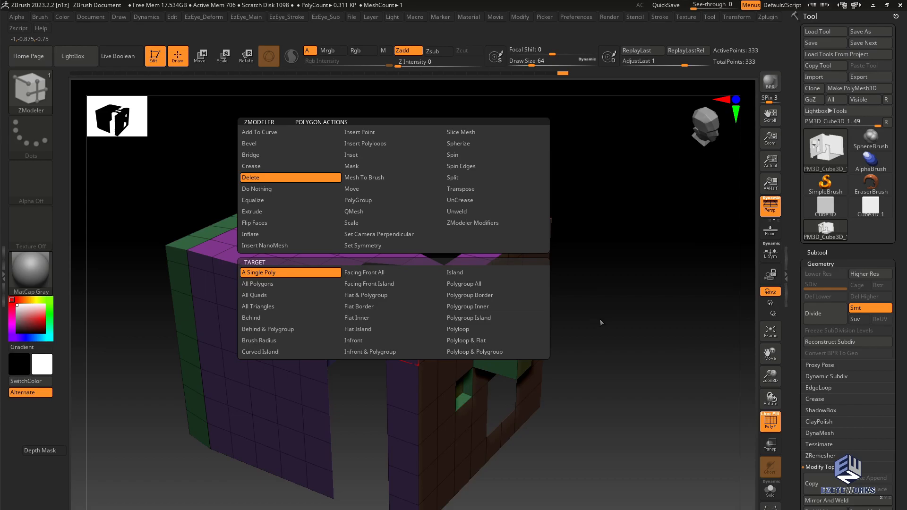
pyautogui.press('space')
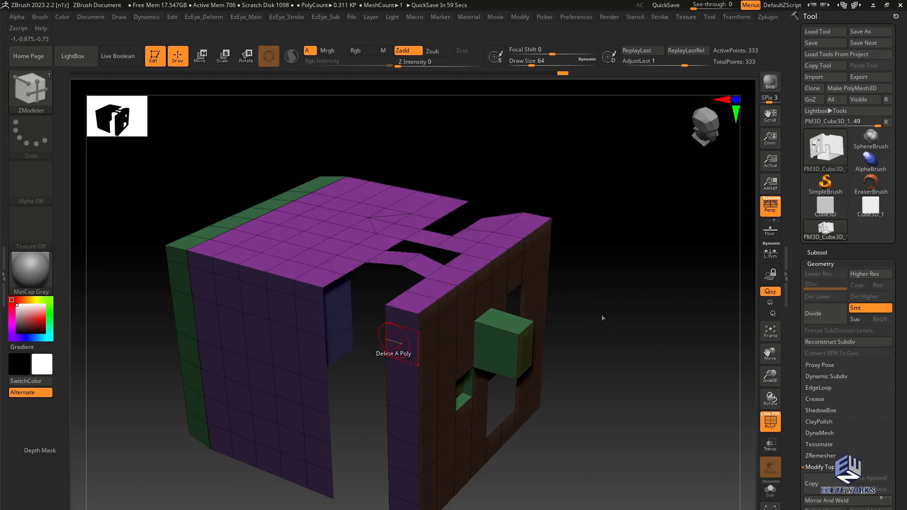
pyautogui.moveTo(639, 438); pyautogui.dragTo(608, 405)
# Undo the modelling edits back to the cube with closed, flat faces.
pyautogui.hotkey('ctrl', 'z')
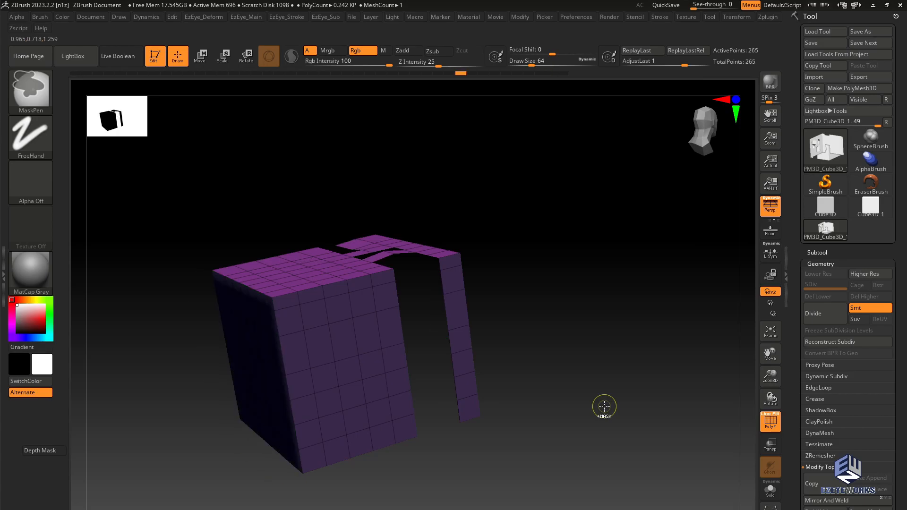
pyautogui.hotkey('ctrl', 'z')
pyautogui.hotkey('ctrl', 'z')
pyautogui.hotkey('ctrl', 'z')
pyautogui.hotkey('ctrl', 'z')
pyautogui.hotkey('ctrl', 'z')
pyautogui.hotkey('ctrl', 'z')
pyautogui.hotkey('ctrl', 'z')
pyautogui.hotkey('ctrl', 'z')
pyautogui.hotkey('ctrl', 'z')
pyautogui.hotkey('ctrl', 'z')
# Delete a block of polygons two wide and three high from the purple face with A Single Poly, discarding the newer undo history.
pyautogui.moveTo(604, 406)
pyautogui.mouseDown()
pyautogui.moveTo(532, 393)
pyautogui.moveTo(548, 402)
pyautogui.moveTo(529, 355)
pyautogui.mouseUp()
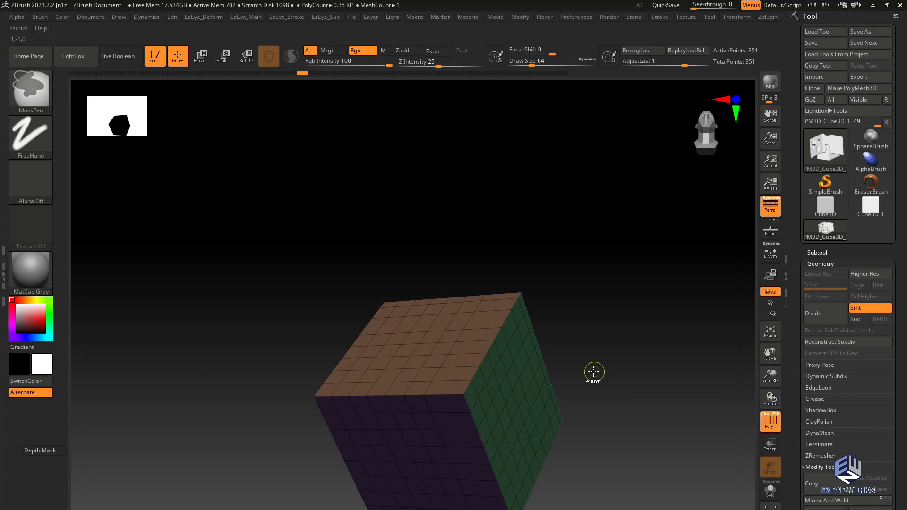
pyautogui.moveTo(583, 332)
pyautogui.mouseDown()
pyautogui.moveTo(608, 360)
pyautogui.moveTo(581, 324)
pyautogui.moveTo(585, 355)
pyautogui.moveTo(618, 356)
pyautogui.mouseUp()
pyautogui.moveTo(466, 462); pyautogui.dragTo(564, 421)
pyautogui.rightClick(412, 327)
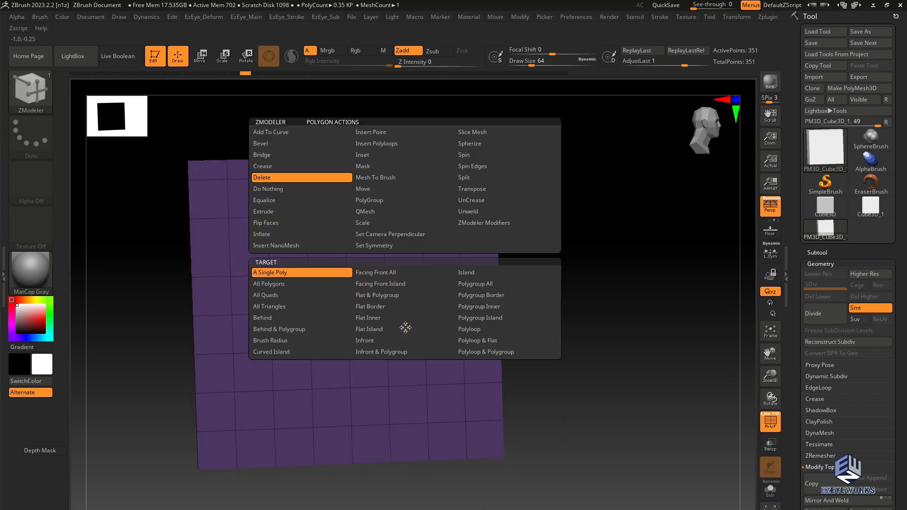
pyautogui.click(343, 277)
pyautogui.click(378, 328)
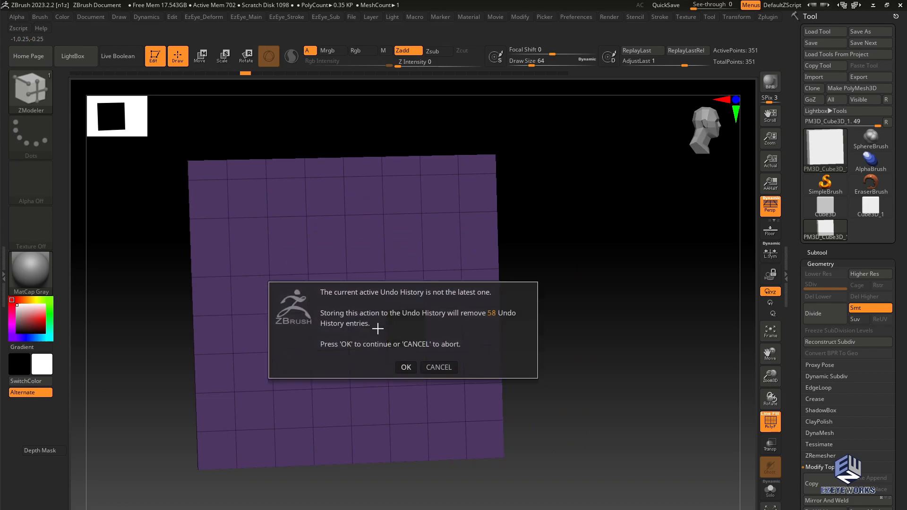
pyautogui.click(406, 368)
pyautogui.click(374, 326)
pyautogui.click(375, 289)
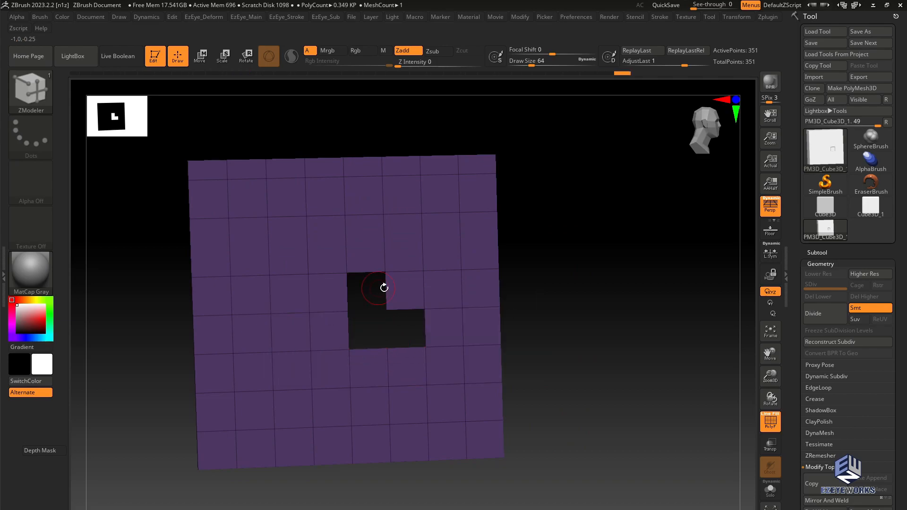
pyautogui.click(403, 290)
pyautogui.click(367, 371)
pyautogui.click(403, 373)
# Set the edge action to Bridge and bridge the hole's two opposite side edges across its middle row.
pyautogui.moveTo(560, 377); pyautogui.dragTo(360, 344)
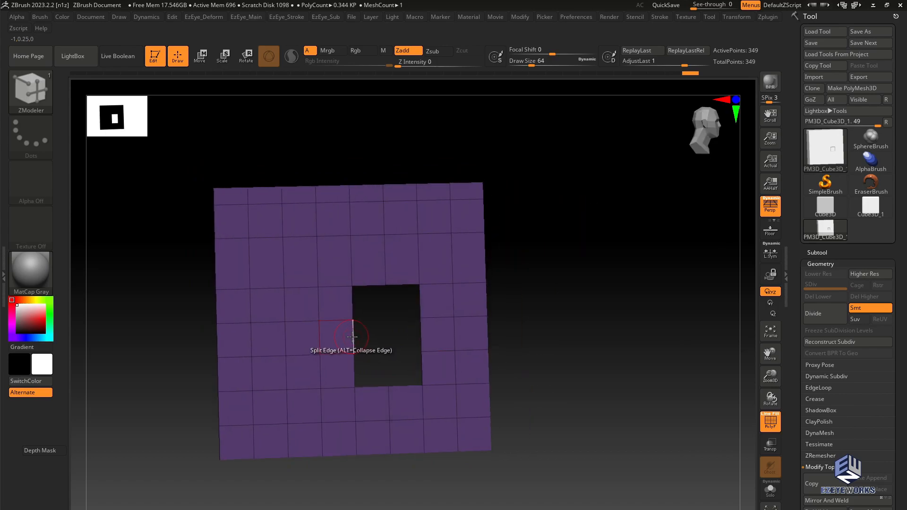
pyautogui.press('space')
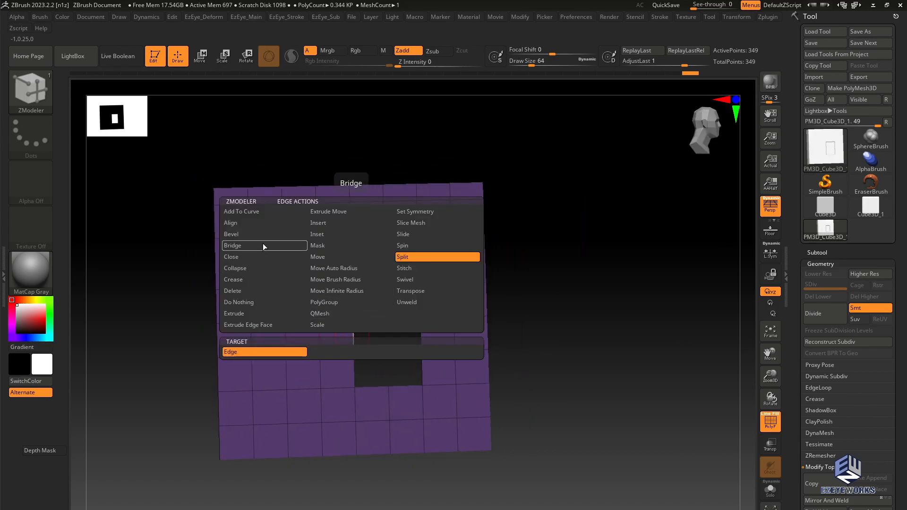
pyautogui.press('space')
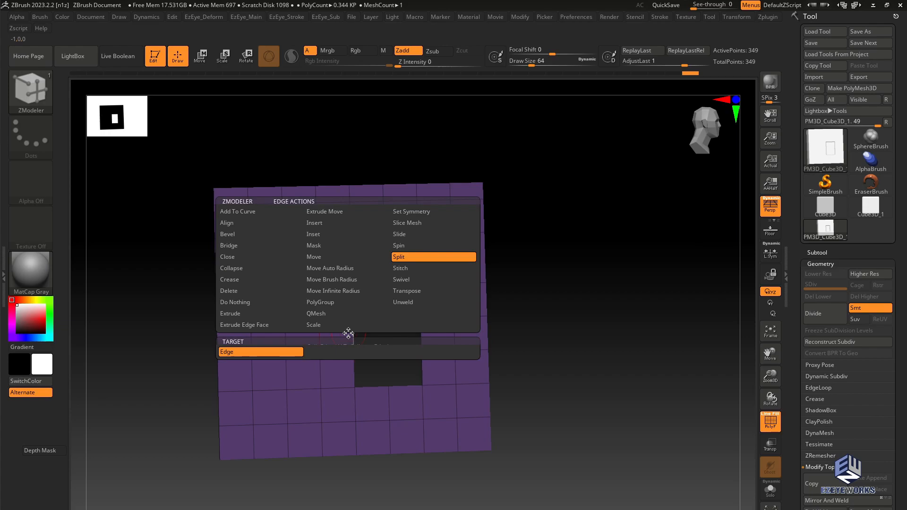
pyautogui.click(231, 246)
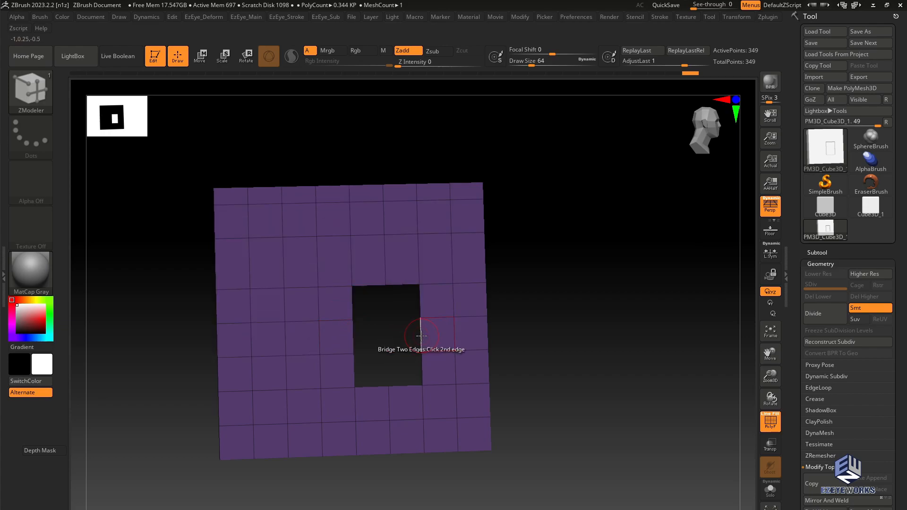
pyautogui.click(422, 336)
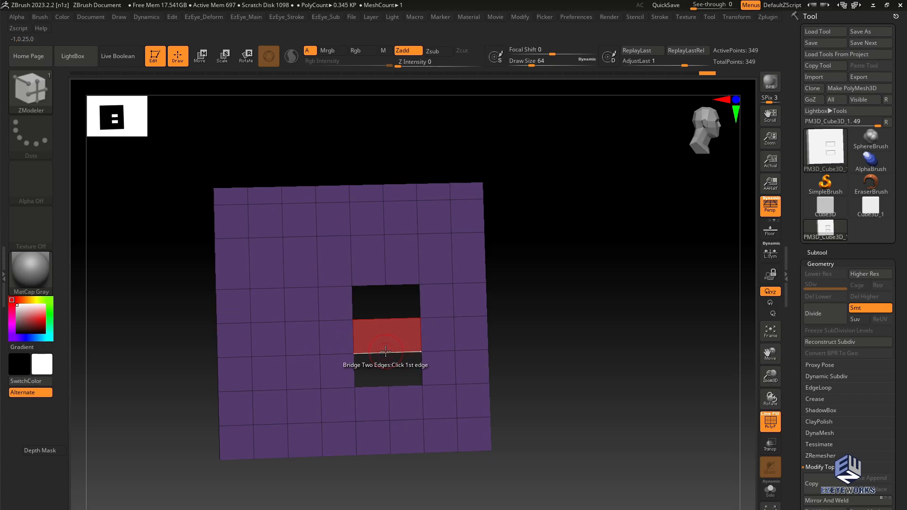
# Insert an edge loop through the middle of the red bridging polygon, in line with the surrounding grid.
pyautogui.press('space')
pyautogui.click(352, 223)
pyautogui.click(387, 319)
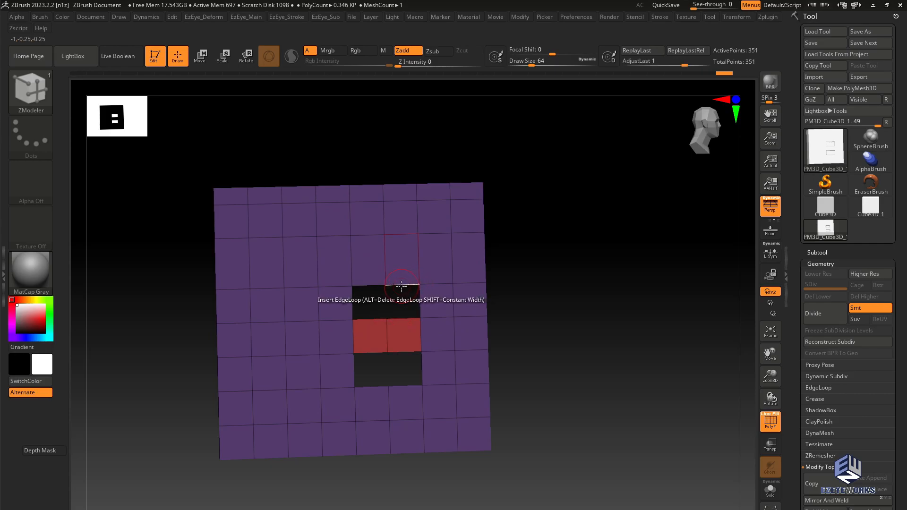
# Bridge both pairs of facing edges above the red polygons to fill the hole's upper row.
pyautogui.press('space')
pyautogui.click(296, 249)
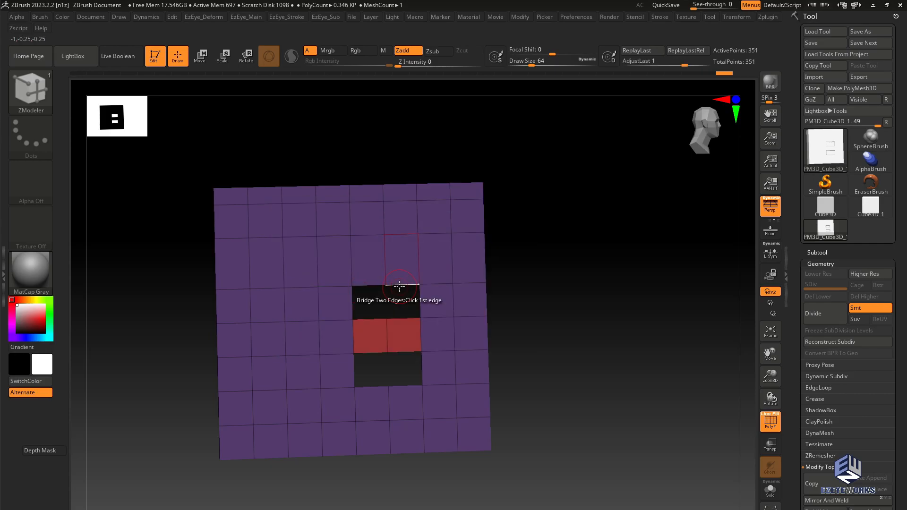
pyautogui.click(400, 316)
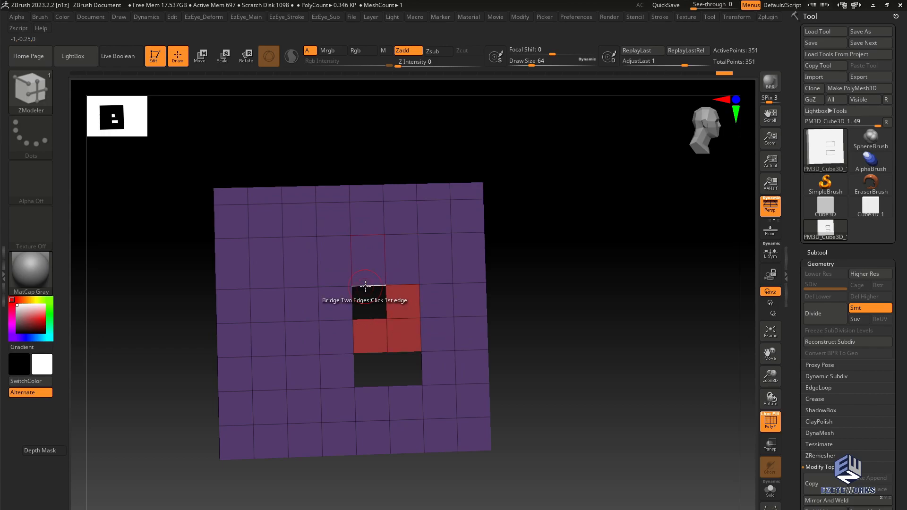
pyautogui.click(367, 318)
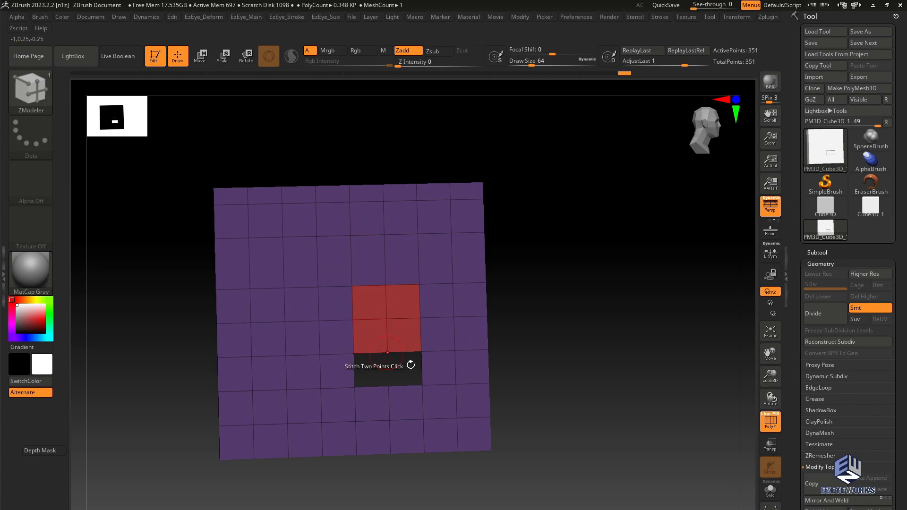
# Set the edge action to Bevel EdgeLoop Complete and bevel two edge loops along the cube's outer edges.
pyautogui.press('space')
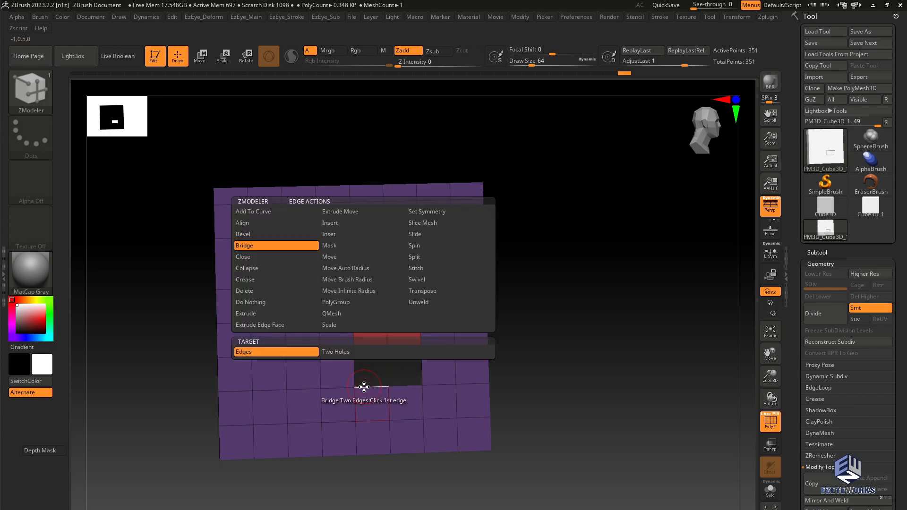
pyautogui.click(266, 239)
pyautogui.keyDown('ctrl'); pyautogui.moveTo(606, 305); pyautogui.dragTo(496, 243, button='right'); pyautogui.keyUp('ctrl')
pyautogui.moveTo(518, 239); pyautogui.dragTo(510, 240)
pyautogui.moveTo(156, 325); pyautogui.dragTo(154, 309, button='right')
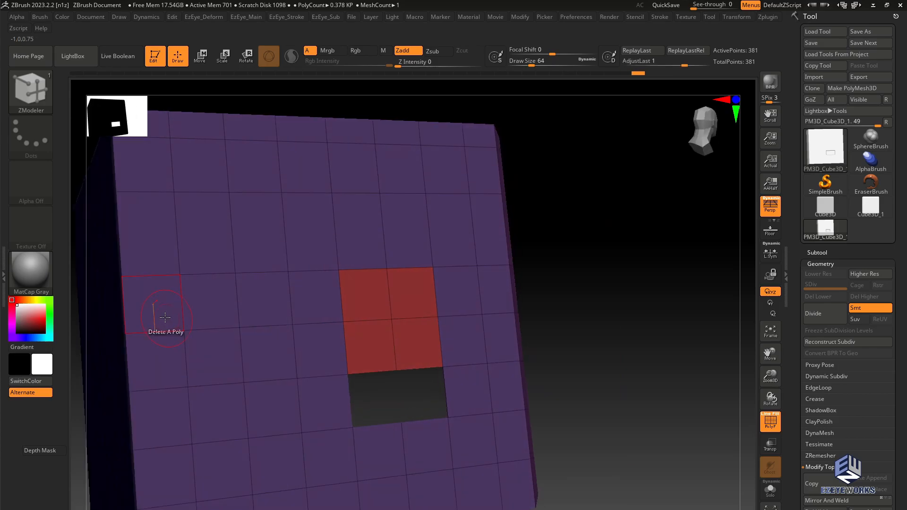
pyautogui.moveTo(125, 312); pyautogui.dragTo(144, 314)
pyautogui.moveTo(636, 331); pyautogui.dragTo(563, 325, button='right')
pyautogui.moveTo(603, 293); pyautogui.dragTo(610, 285)
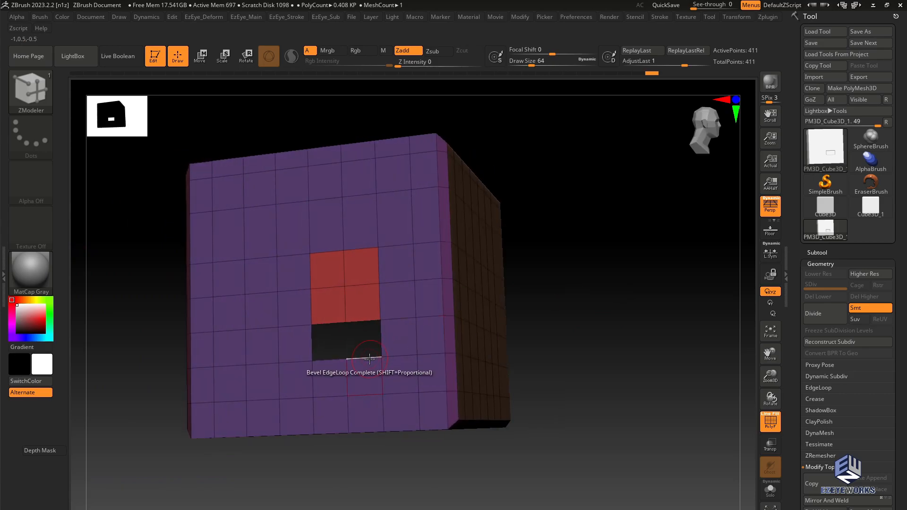
# Set the edge action to Close and close the remaining hole below the red polygons.
pyautogui.press('space')
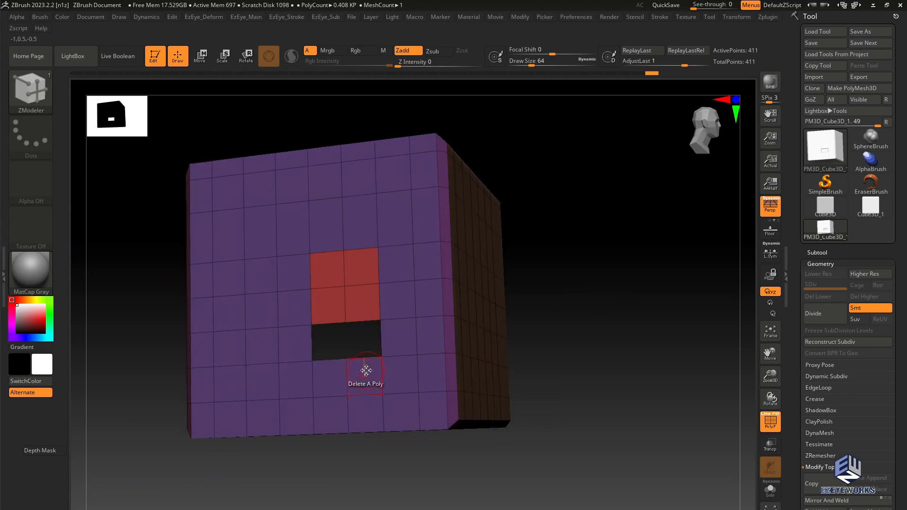
pyautogui.press('space')
pyautogui.press('space')
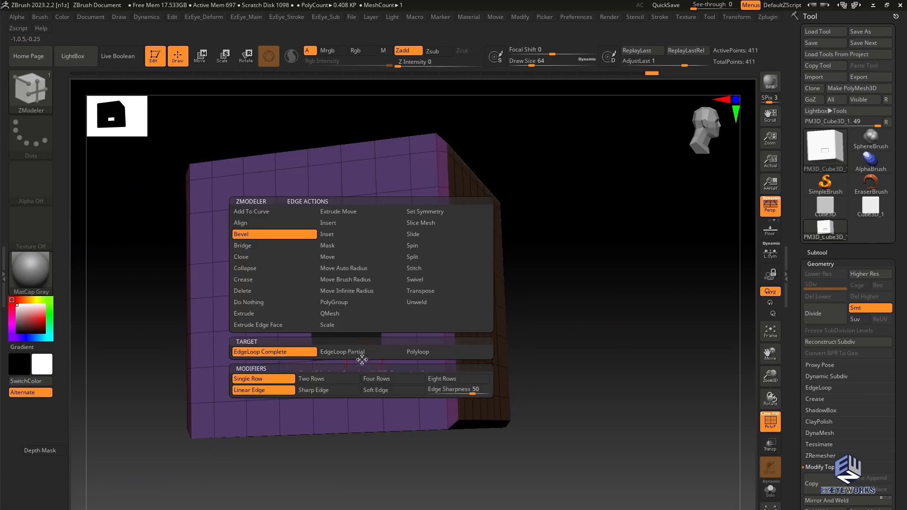
pyautogui.click(255, 260)
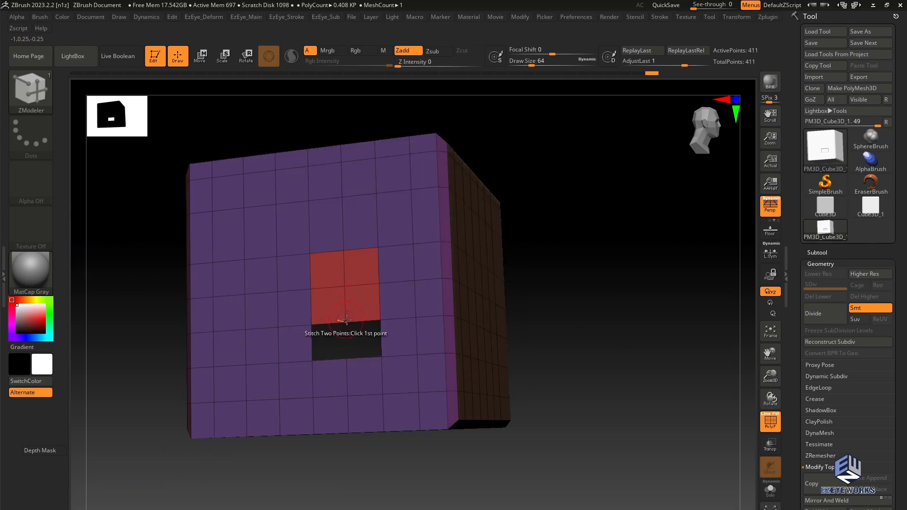
pyautogui.click(334, 321)
# Subdivide the cube, hide its polyframe and return to subdivision level 1.
pyautogui.moveTo(567, 363); pyautogui.dragTo(510, 308)
pyautogui.hotkey('ctrl', 'd')
pyautogui.hotkey('shift', 'f')
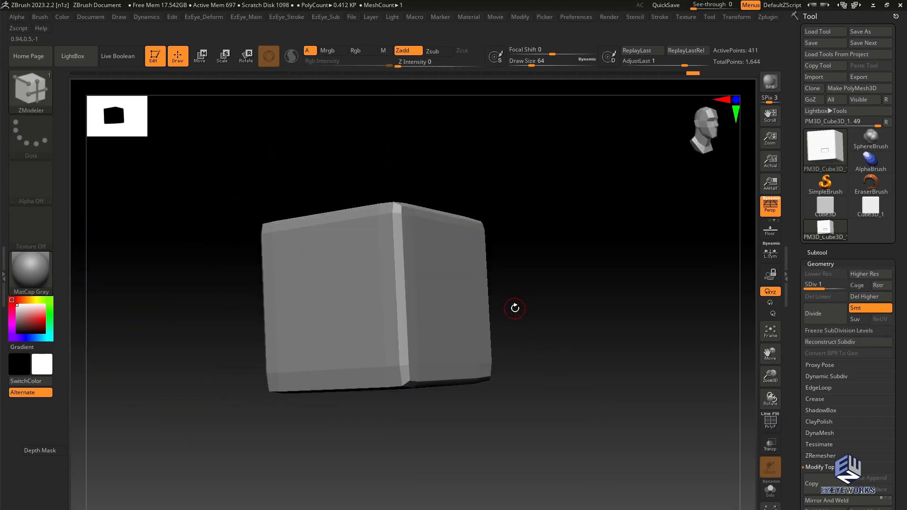
pyautogui.hotkey('shift', 'd')
pyautogui.hotkey('ctrl', 'd')
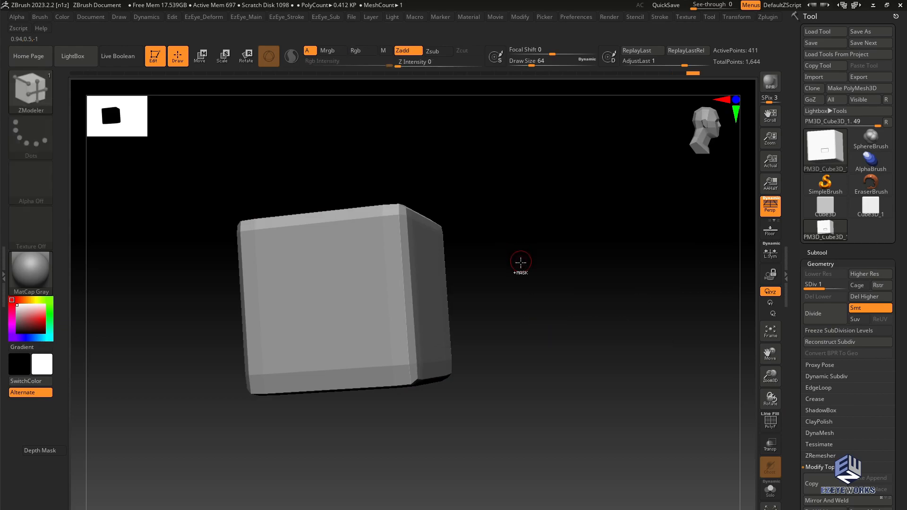
pyautogui.hotkey('ctrl', 'd')
# Activate the ZModeler brush with the cube at its lowest subdivision level.
pyautogui.press('b')
pyautogui.press('z')
pyautogui.press('m')
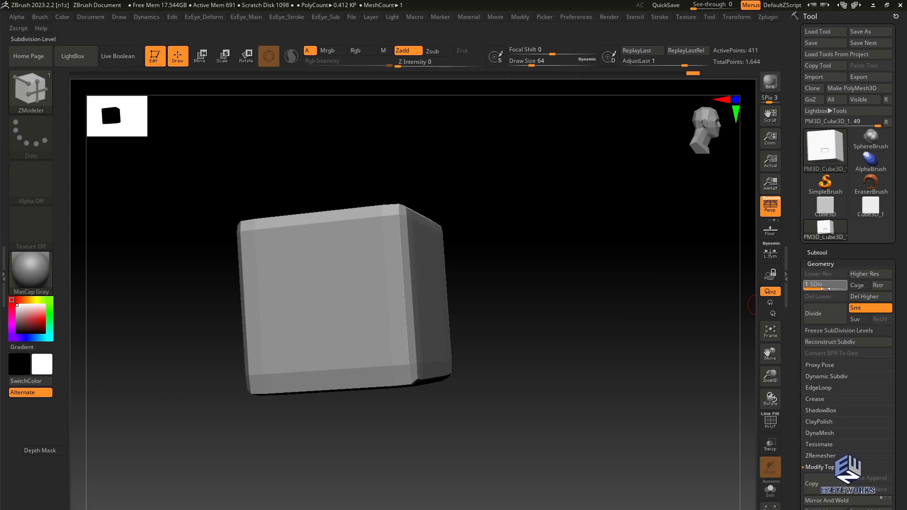
# Subdivide the cube to level 4, show its polyframe and inspect how its edges round off.
pyautogui.moveTo(812, 289); pyautogui.dragTo(839, 297)
pyautogui.hotkey('ctrl', 'd')
pyautogui.hotkey('ctrl', 'd')
pyautogui.moveTo(537, 331)
pyautogui.mouseDown()
pyautogui.moveTo(529, 284)
pyautogui.moveTo(559, 330)
pyautogui.mouseUp()
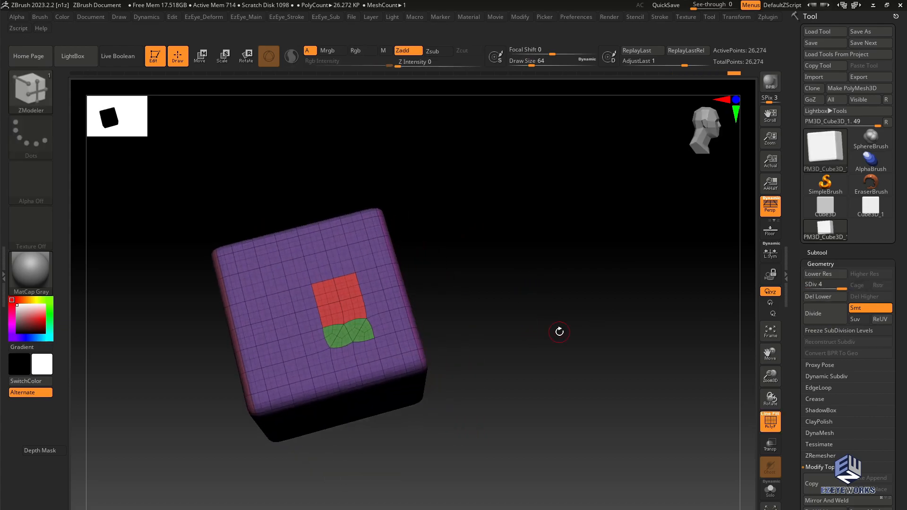
pyautogui.moveTo(434, 318); pyautogui.dragTo(539, 326)
pyautogui.hotkey('shift', 'f')
pyautogui.moveTo(461, 322)
pyautogui.keyDown('alt'); pyautogui.mouseDown()
pyautogui.moveTo(534, 336)
pyautogui.moveTo(456, 335)
pyautogui.mouseUp(); pyautogui.keyUp('alt')
pyautogui.hotkey('shift', 'f')
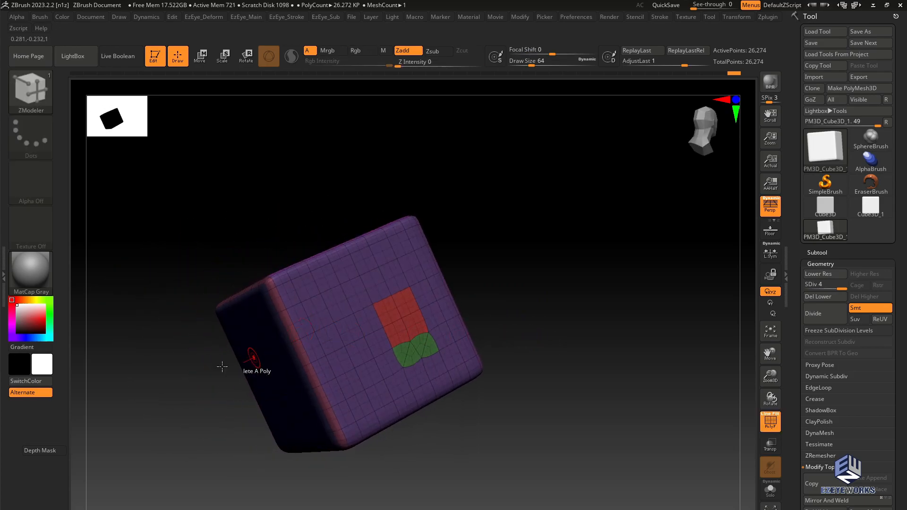
# Undo the added subdivisions so the cube is back at level 1.
pyautogui.keyDown('shift'); pyautogui.moveTo(222, 367); pyautogui.dragTo(233, 371); pyautogui.keyUp('shift')
pyautogui.hotkey('ctrl', 'z')
pyautogui.hotkey('ctrl', 'z')
pyautogui.hotkey('ctrl', 'z')
# Set the edge action to Crease EdgeLoop Partial and crease the edge loops along the cube's vertical bevel.
pyautogui.moveTo(246, 345); pyautogui.dragTo(297, 344)
pyautogui.keyDown('alt'); pyautogui.moveTo(532, 255); pyautogui.dragTo(565, 373); pyautogui.keyUp('alt')
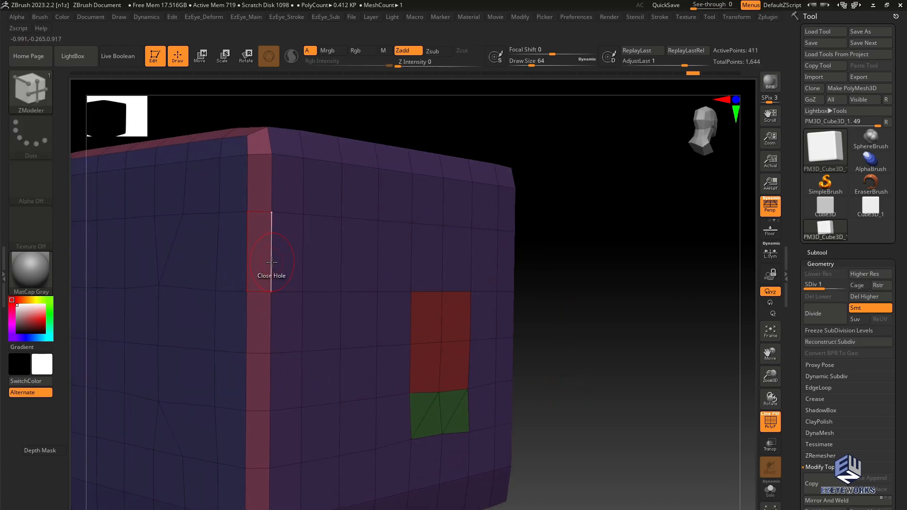
pyautogui.press('space')
pyautogui.click(197, 278)
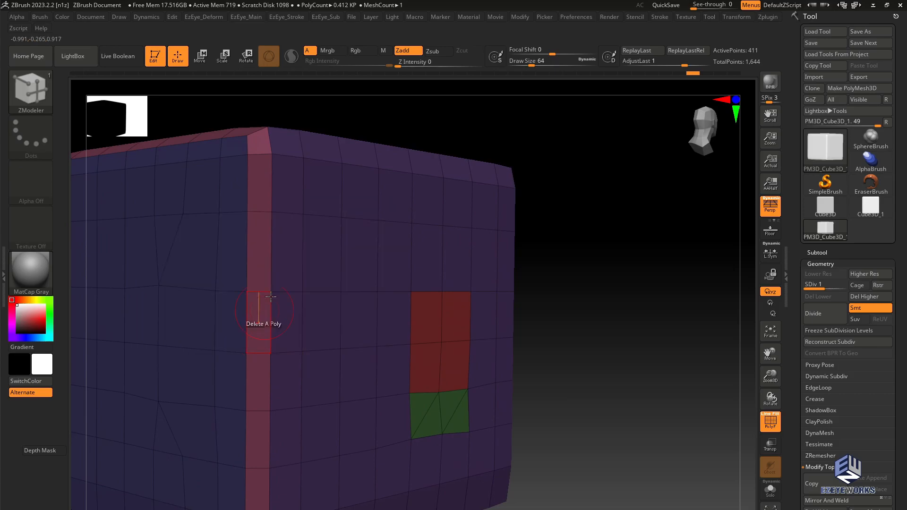
pyautogui.keyDown('alt'); pyautogui.moveTo(652, 359); pyautogui.dragTo(553, 338); pyautogui.keyUp('alt')
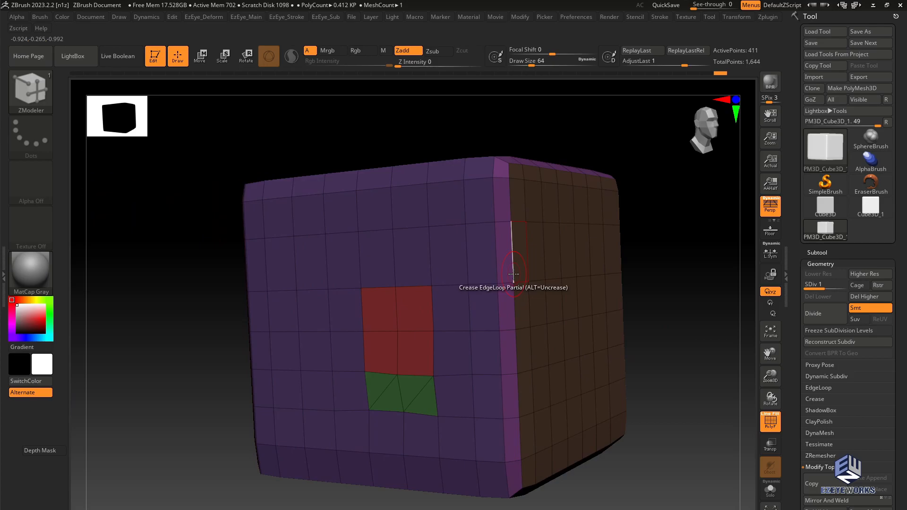
pyautogui.keyDown('shift'); pyautogui.moveTo(676, 354); pyautogui.dragTo(574, 364); pyautogui.keyUp('shift')
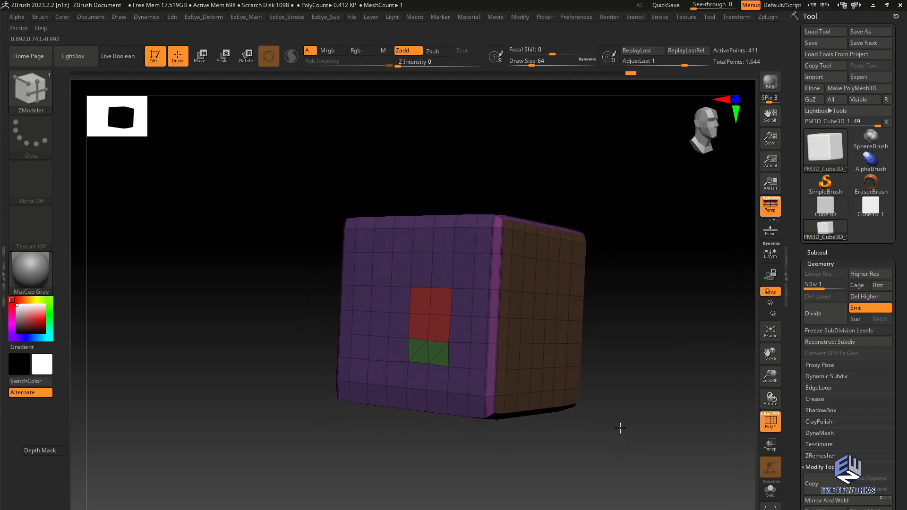
# Delete the cube's higher subdivision levels.
pyautogui.moveTo(523, 452); pyautogui.dragTo(449, 446)
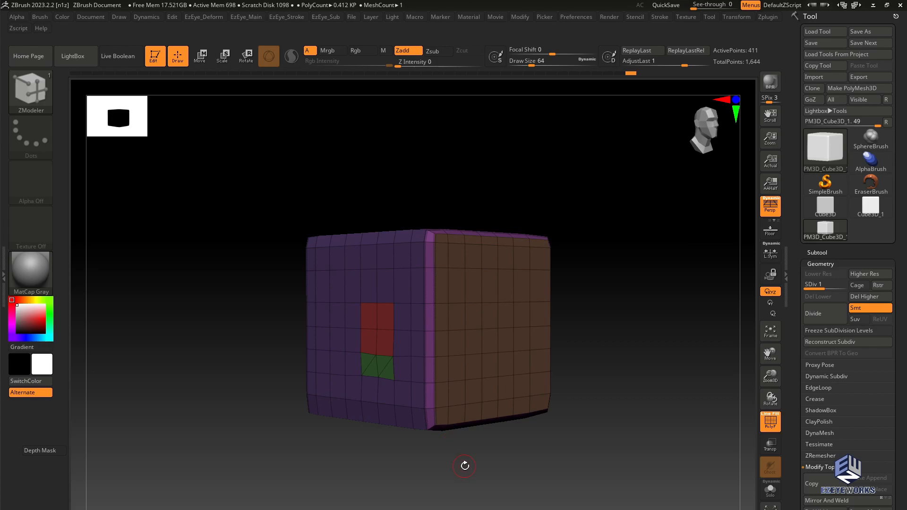
pyautogui.moveTo(644, 395); pyautogui.dragTo(654, 413)
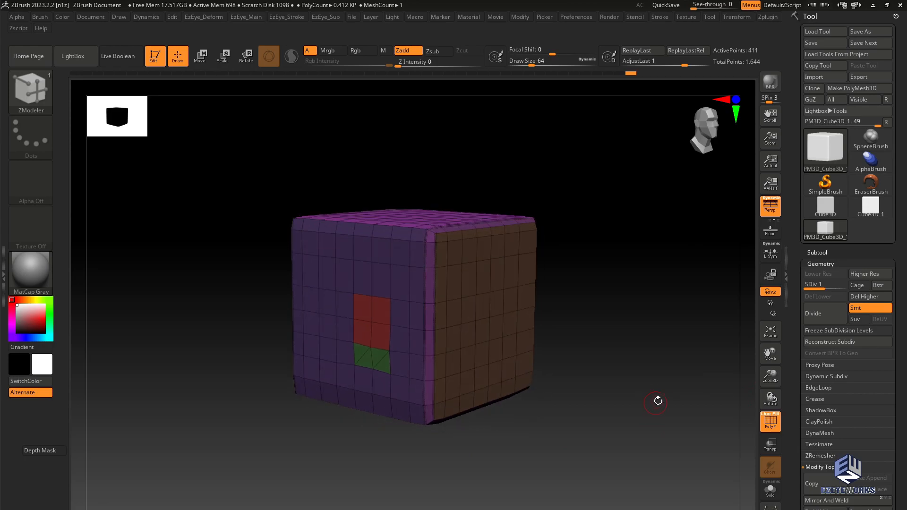
pyautogui.moveTo(633, 316); pyautogui.dragTo(644, 313)
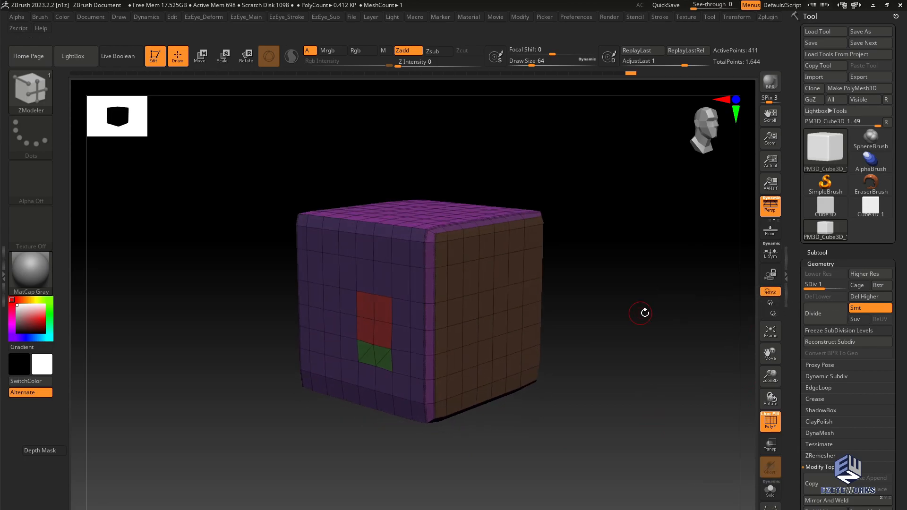
pyautogui.click(858, 297)
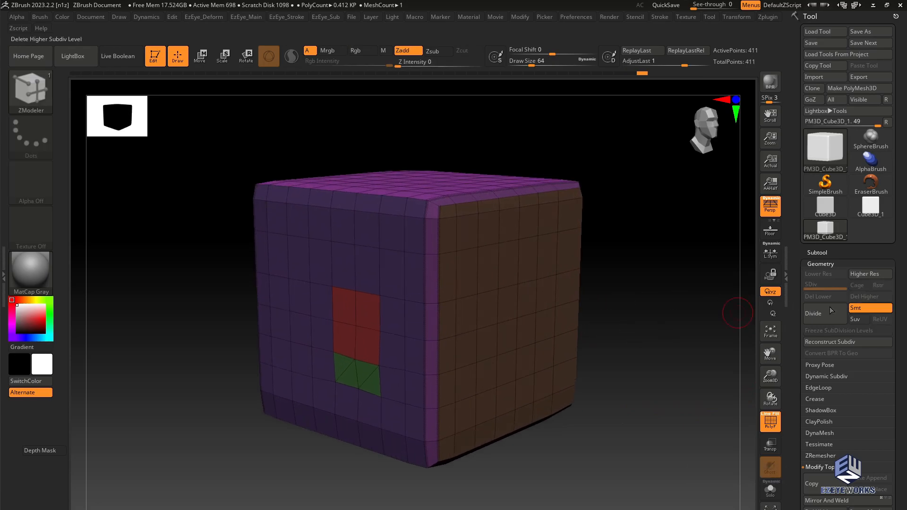
# Subdivide the cube to level 4 without the polyframe and inspect the creased vertical edges.
pyautogui.hotkey('ctrl', 'z')
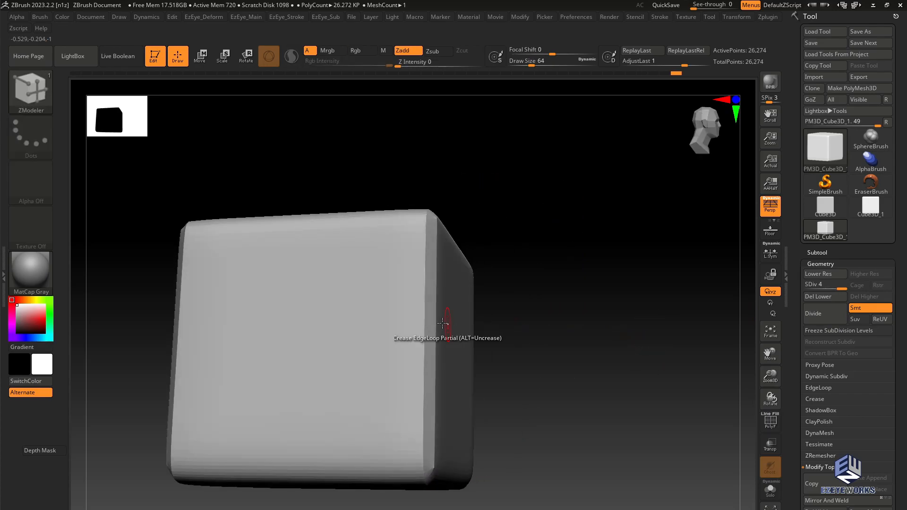
pyautogui.moveTo(446, 324)
pyautogui.mouseDown()
pyautogui.moveTo(553, 371)
pyautogui.moveTo(243, 324)
pyautogui.mouseUp()
pyautogui.moveTo(532, 313); pyautogui.dragTo(255, 409)
pyautogui.click(256, 409)
pyautogui.moveTo(220, 432); pyautogui.dragTo(196, 433)
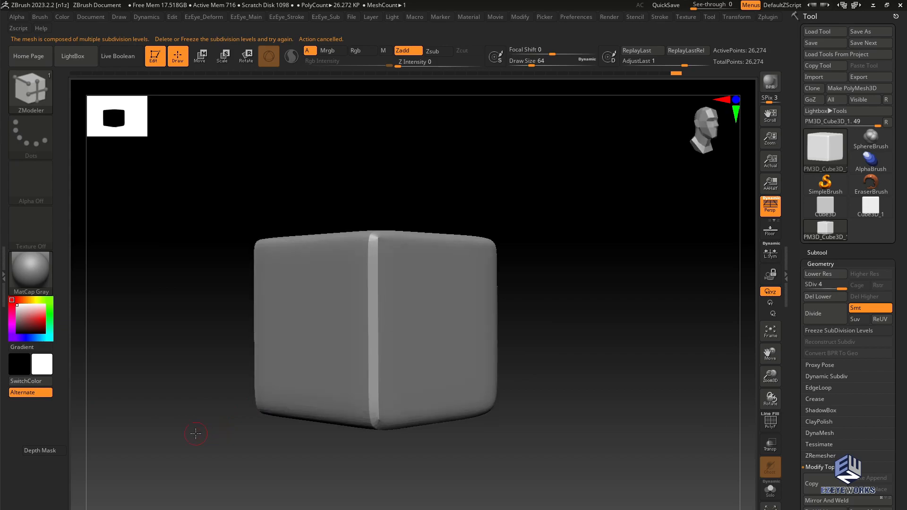
# Show the polyframe and undo the subdivisions of the creased cube.
pyautogui.hotkey('shift', 'f')
pyautogui.hotkey('shift', 'd')
pyautogui.hotkey('ctrl', 'z')
pyautogui.hotkey('ctrl', 'z')
pyautogui.hotkey('ctrl', 'z')
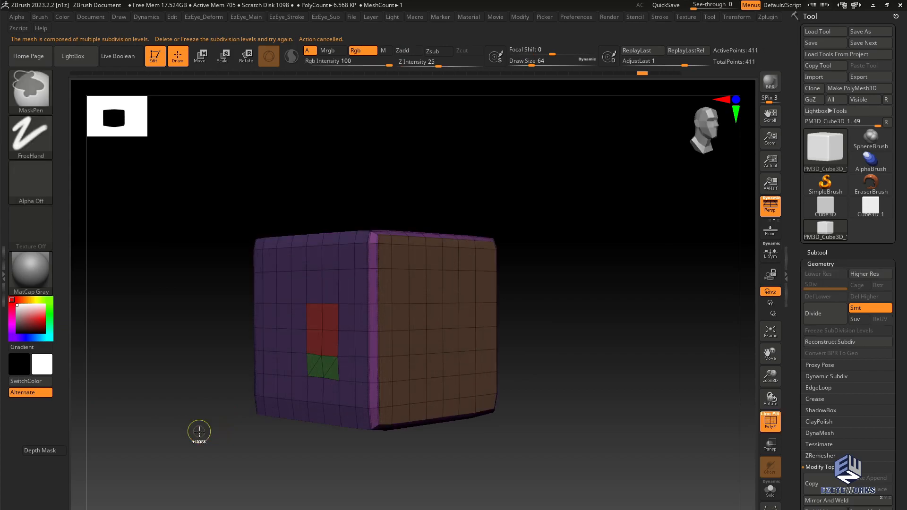
# Set the edge action to Insert and insert two edge loops just below the cube's upper bevel.
pyautogui.keyDown('alt'); pyautogui.moveTo(210, 427); pyautogui.dragTo(263, 352); pyautogui.keyUp('alt')
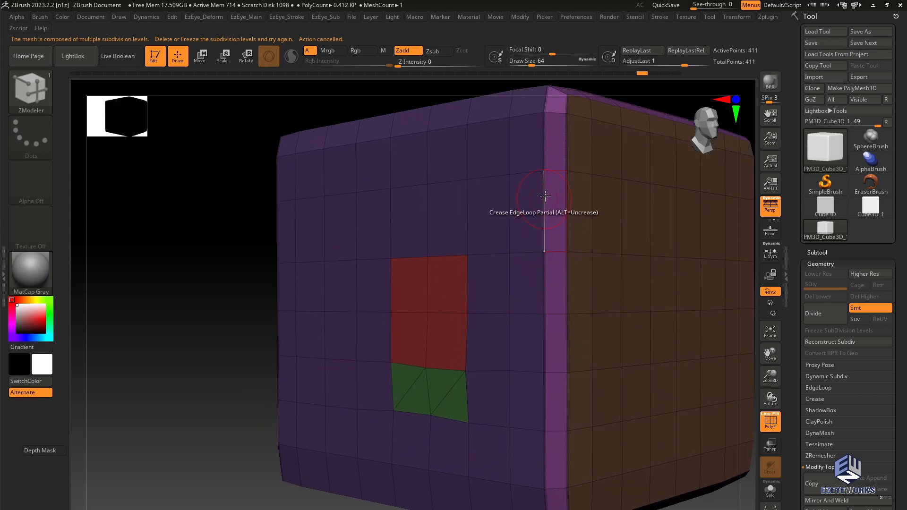
pyautogui.keyDown('alt'); pyautogui.moveTo(243, 264); pyautogui.dragTo(132, 401); pyautogui.keyUp('alt')
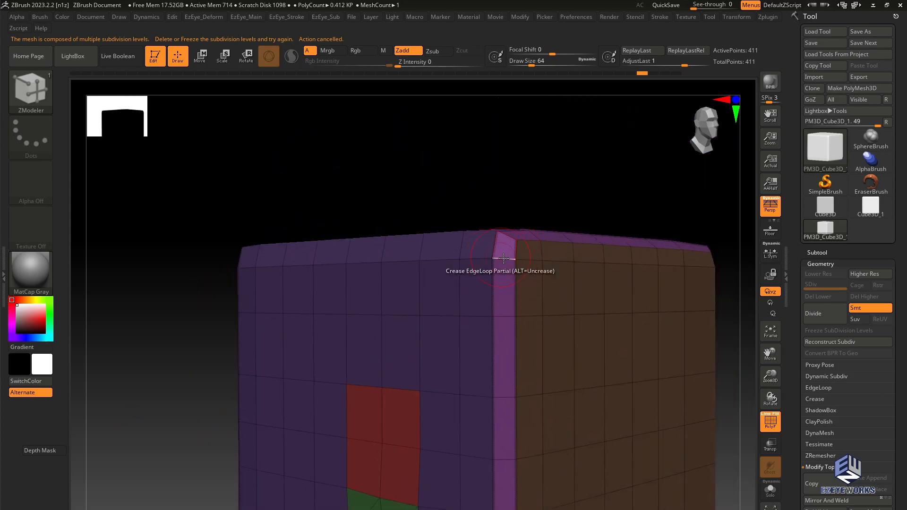
pyautogui.press('space')
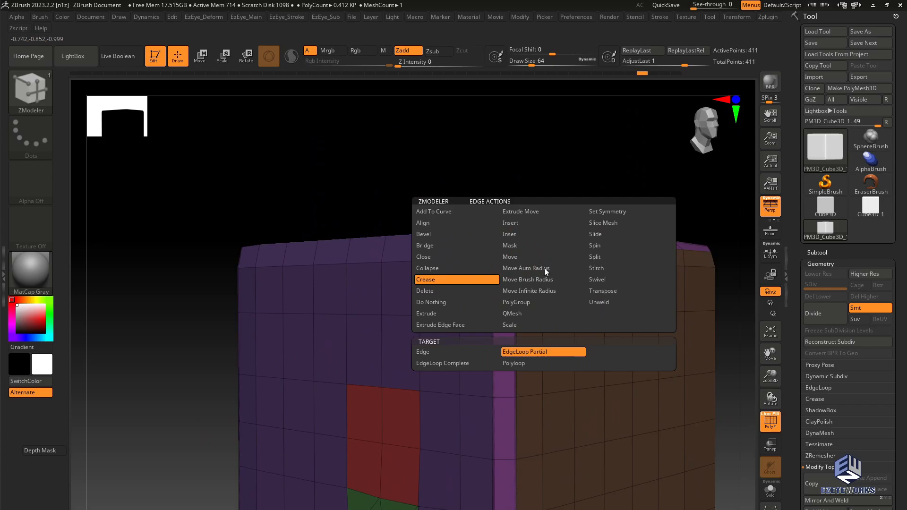
pyautogui.click(526, 226)
pyautogui.click(545, 283)
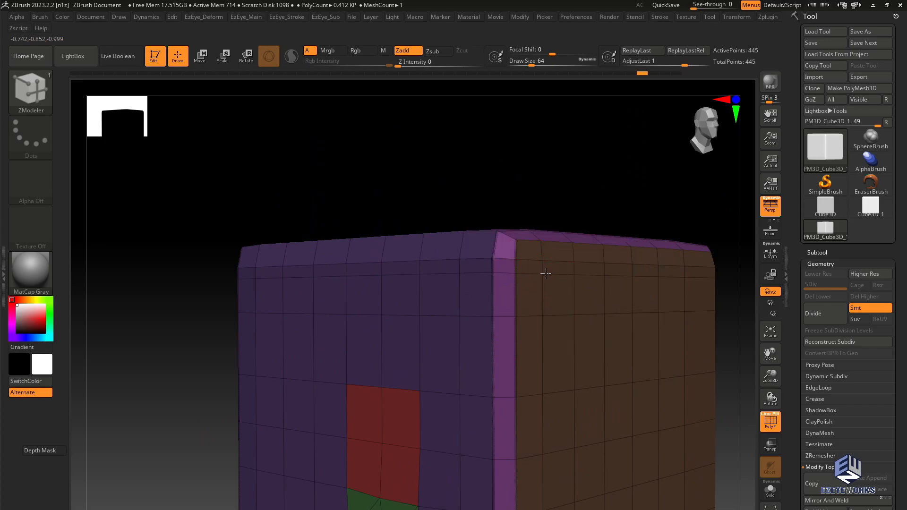
pyautogui.moveTo(563, 196); pyautogui.dragTo(461, 290)
pyautogui.click(467, 297)
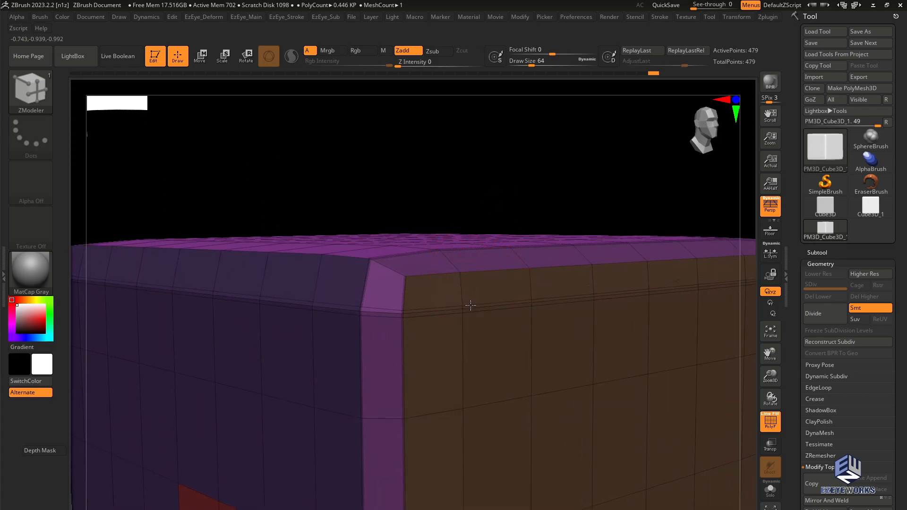
# Subdivide the cube to level 4, hide its polyframe and inspect the effect of the inserted loops.
pyautogui.moveTo(512, 179)
pyautogui.mouseDown()
pyautogui.moveTo(545, 112)
pyautogui.moveTo(548, 154)
pyautogui.moveTo(563, 162)
pyautogui.moveTo(486, 172)
pyautogui.mouseUp()
pyautogui.hotkey('ctrl', 'd')
pyautogui.hotkey('ctrl', 'd')
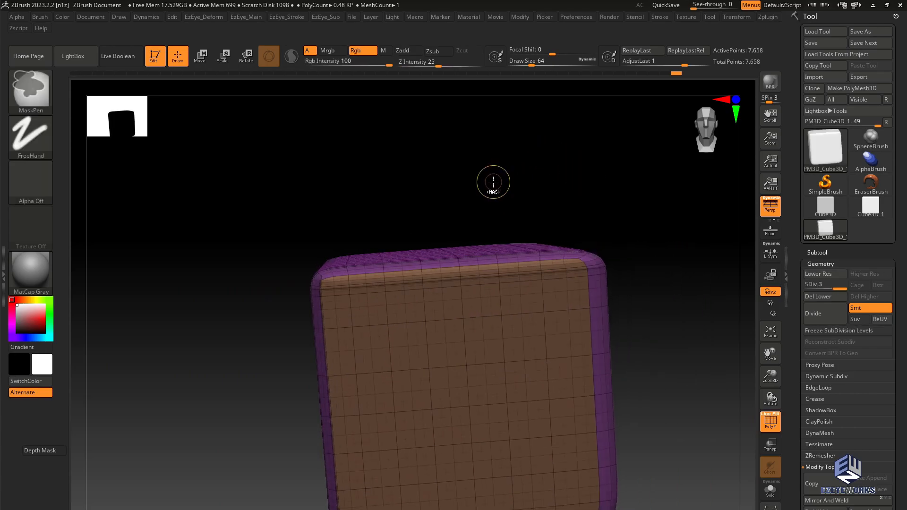
pyautogui.hotkey('shift', 'f')
pyautogui.hotkey('ctrl', 'd')
pyautogui.moveTo(563, 199); pyautogui.dragTo(506, 293)
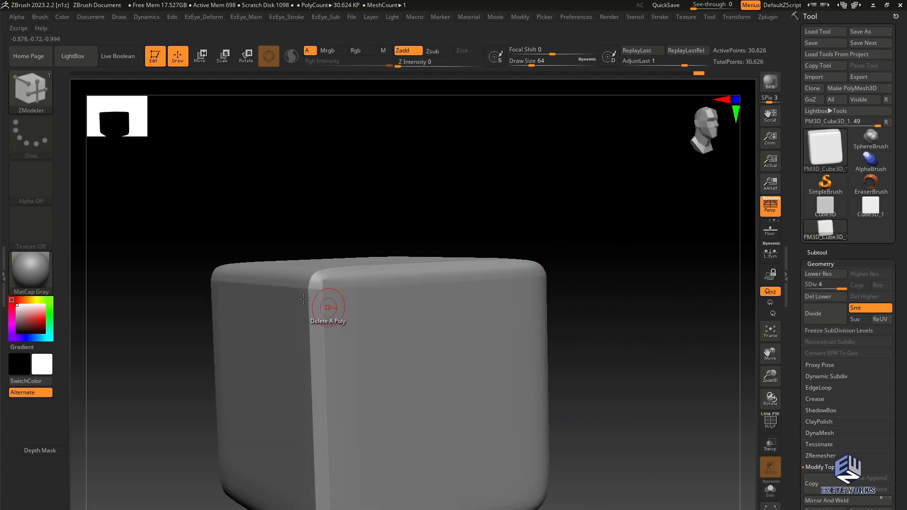
# Remove the subdivisions again and show the polyframe of the base mesh.
pyautogui.hotkey('shift', 'd')
pyautogui.hotkey('shift', 'd')
pyautogui.hotkey('shift', 'd')
pyautogui.hotkey('shift', 'f')
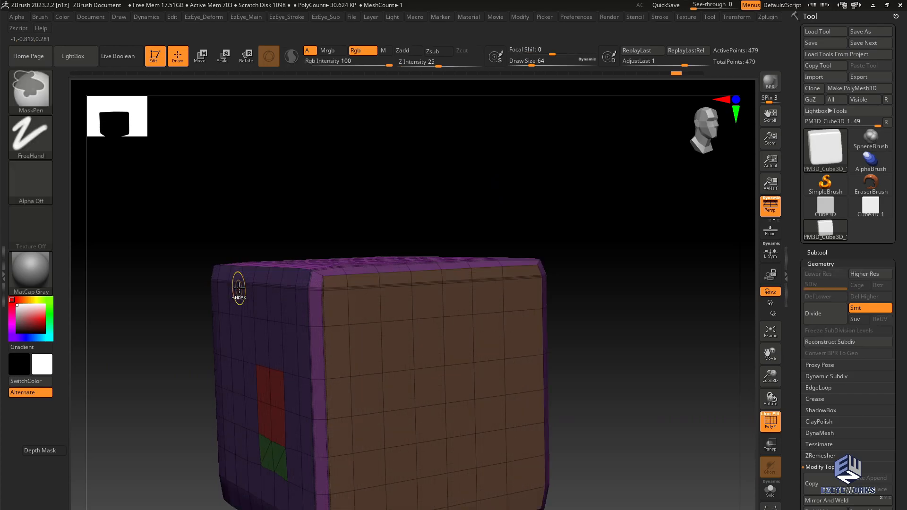
# Insert three more edge loops around the cube's upper bevel near the front corner.
pyautogui.moveTo(229, 232)
pyautogui.keyDown('alt'); pyautogui.mouseDown()
pyautogui.moveTo(348, 233)
pyautogui.moveTo(433, 292)
pyautogui.mouseUp(); pyautogui.keyUp('alt')
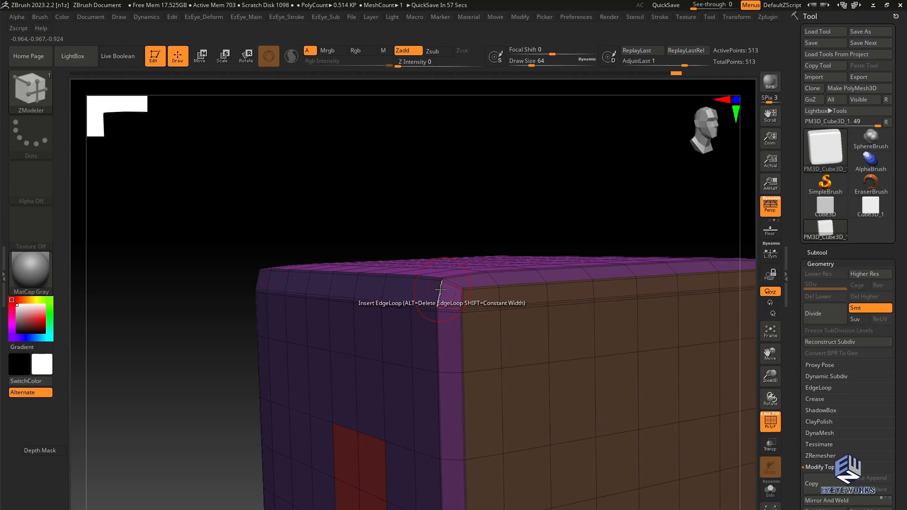
pyautogui.moveTo(326, 155); pyautogui.dragTo(374, 222)
pyautogui.click(444, 274)
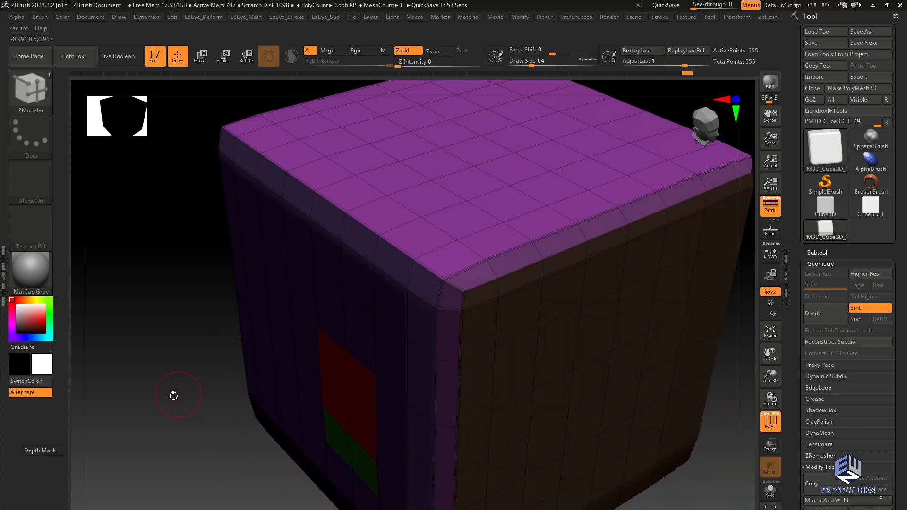
pyautogui.moveTo(172, 396); pyautogui.dragTo(215, 345)
pyautogui.click(456, 284)
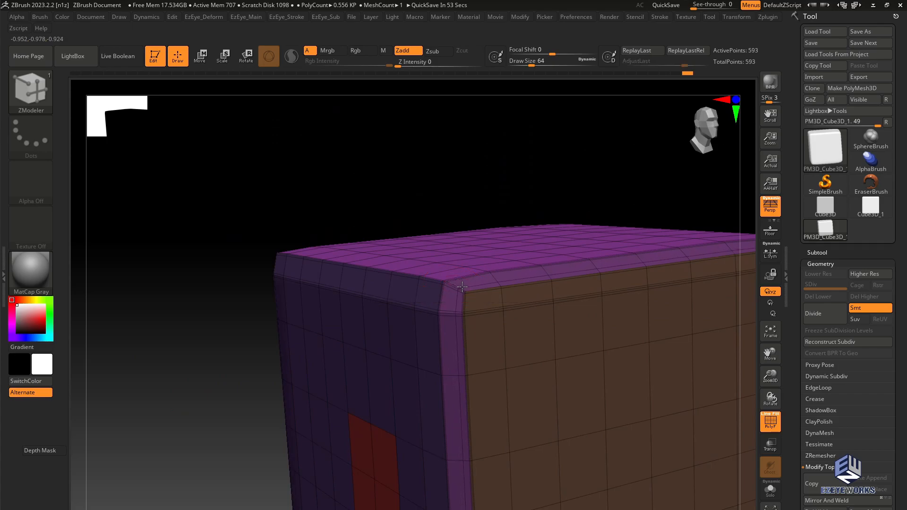
# Subdivide the cube to level 4, hide its polyframe and inspect the sharpened upper bevel.
pyautogui.hotkey('ctrl', 'd')
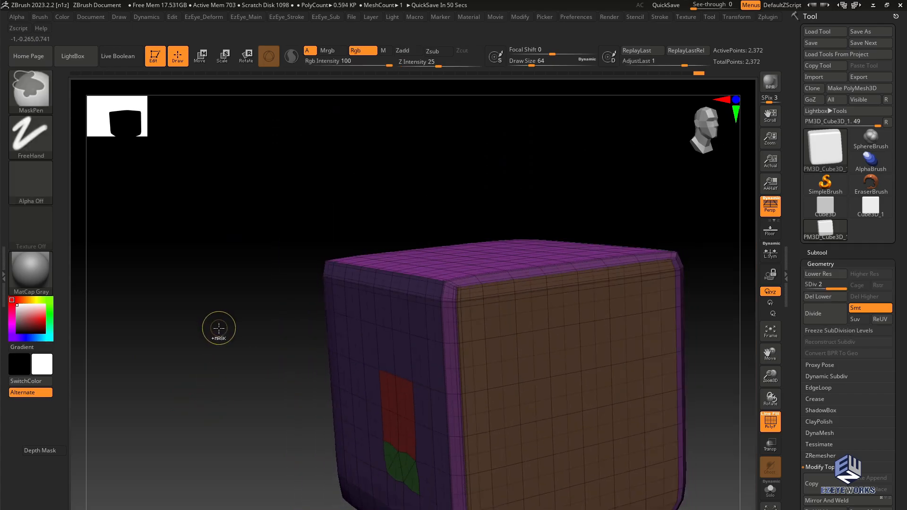
pyautogui.hotkey('ctrl', 'd')
pyautogui.hotkey('shift', 'f')
pyautogui.moveTo(229, 335); pyautogui.dragTo(264, 369)
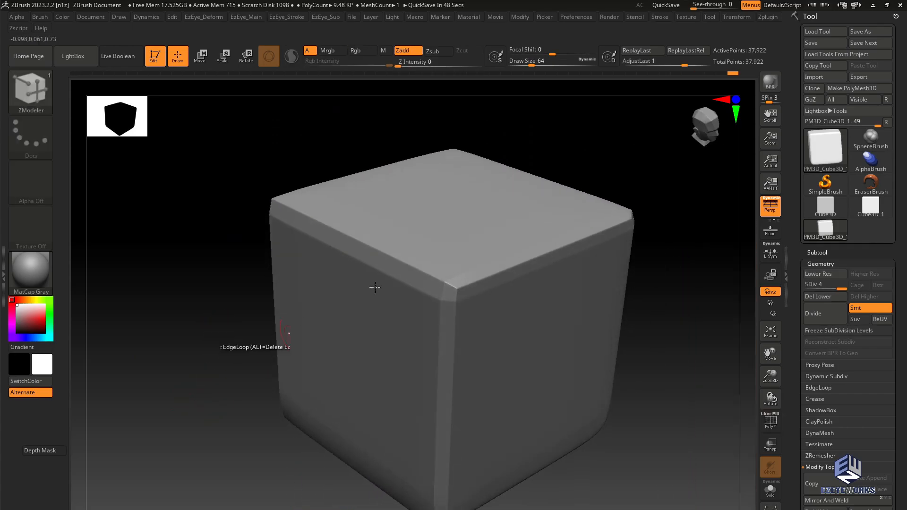
pyautogui.moveTo(212, 354); pyautogui.dragTo(239, 304)
# Show the polyframe and undo the subdivisions, the inserted edge loops and the deletion of the higher levels.
pyautogui.keyDown('alt'); pyautogui.moveTo(240, 304); pyautogui.dragTo(302, 371); pyautogui.keyUp('alt')
pyautogui.hotkey('shift', 'f')
pyautogui.hotkey('shift', 'd')
pyautogui.hotkey('shift', 'd')
pyautogui.hotkey('shift', 'd')
pyautogui.press('ctrl')
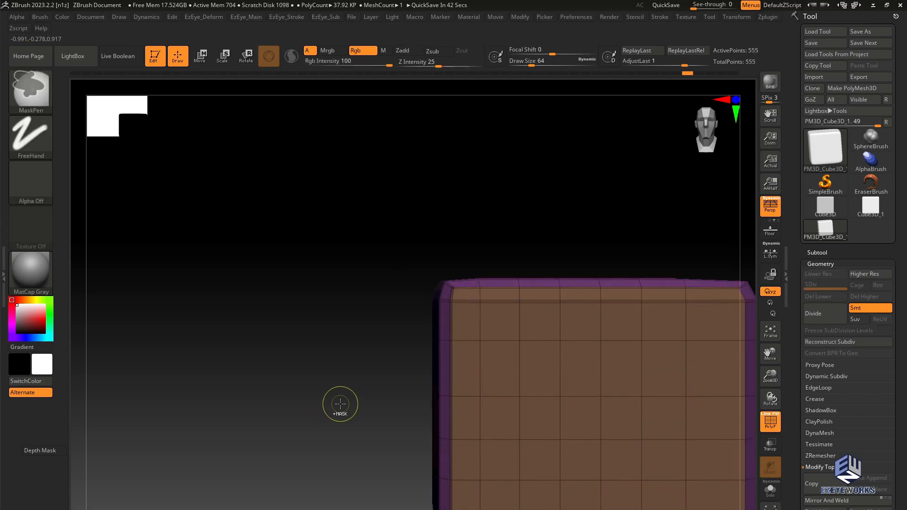
pyautogui.press('f')
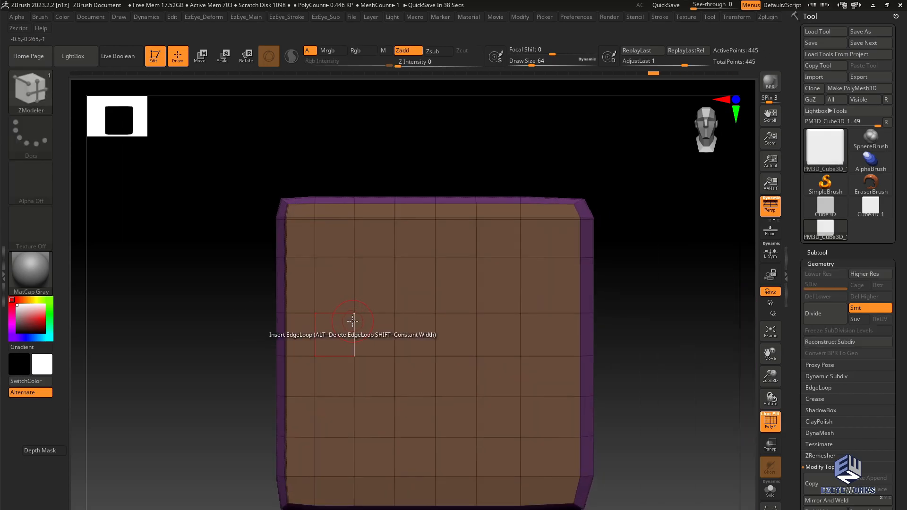
pyautogui.press('ctrl')
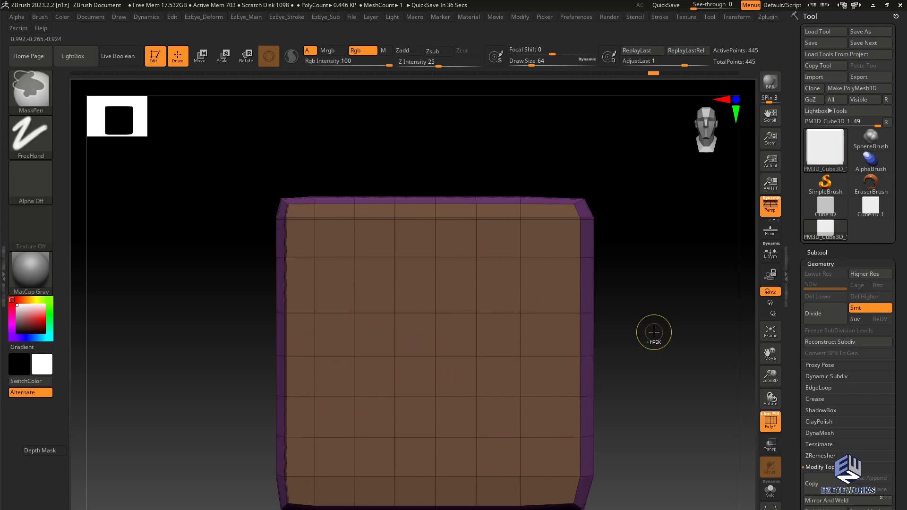
pyautogui.hotkey('ctrl', 'd')
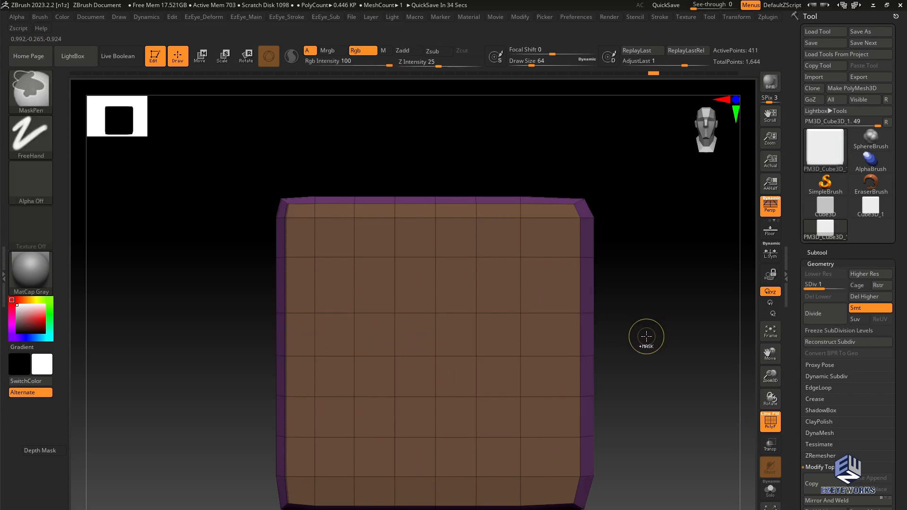
# Delete the cube's subtool and confirm the deletion.
pyautogui.moveTo(676, 340)
pyautogui.keyDown('alt'); pyautogui.mouseDown()
pyautogui.moveTo(609, 338)
pyautogui.moveTo(612, 367)
pyautogui.mouseUp(); pyautogui.keyUp('alt')
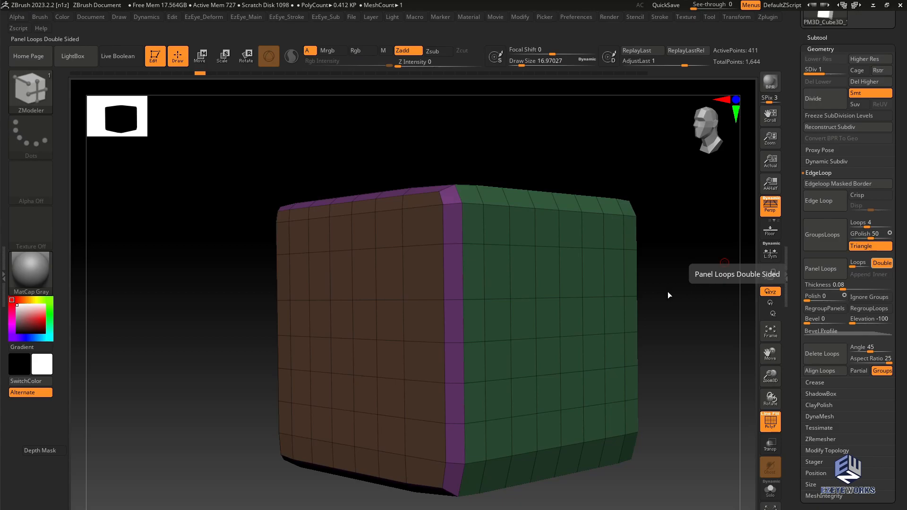
pyautogui.moveTo(668, 291); pyautogui.dragTo(629, 278)
pyautogui.moveTo(840, 33); pyautogui.dragTo(841, 104)
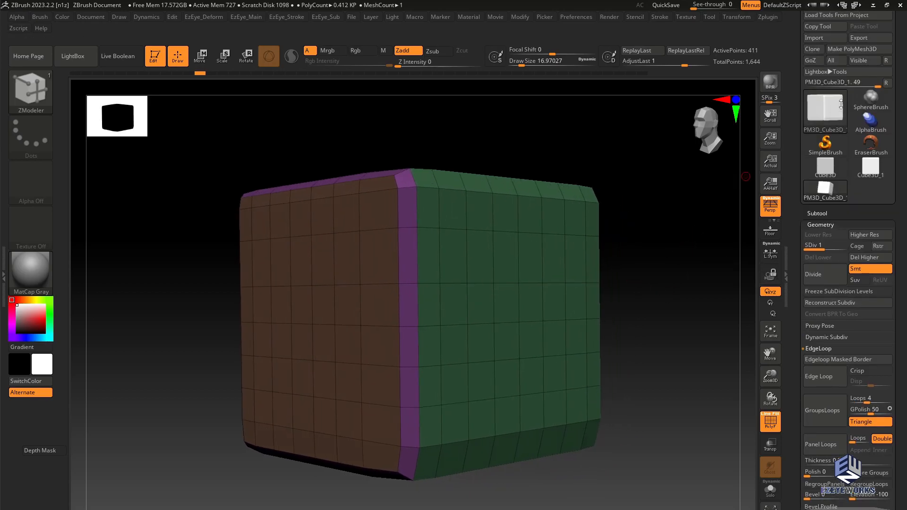
pyautogui.keyDown('alt'); pyautogui.moveTo(665, 285); pyautogui.dragTo(671, 269); pyautogui.keyUp('alt')
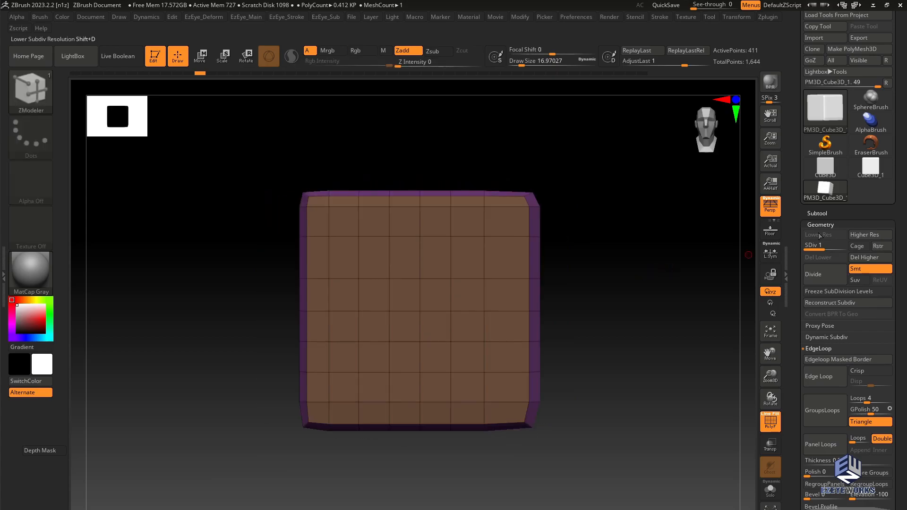
pyautogui.click(818, 213)
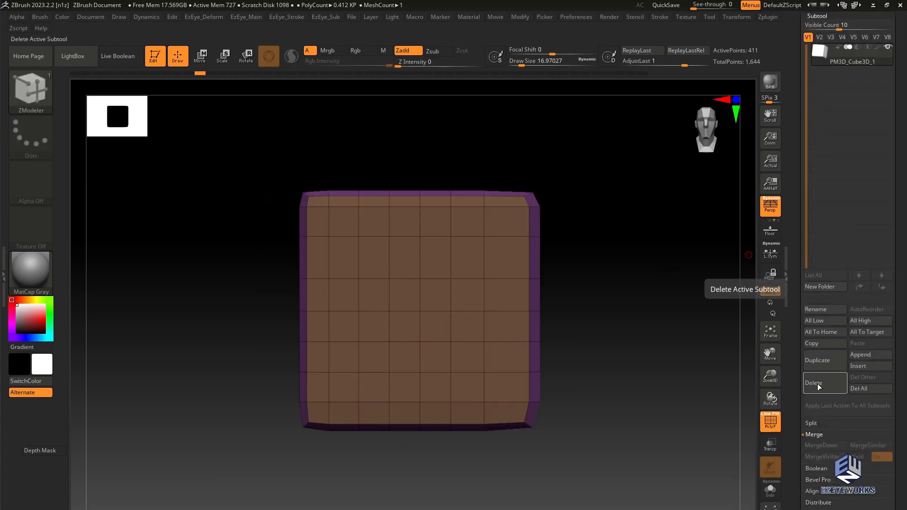
pyautogui.click(819, 387)
pyautogui.click(741, 399)
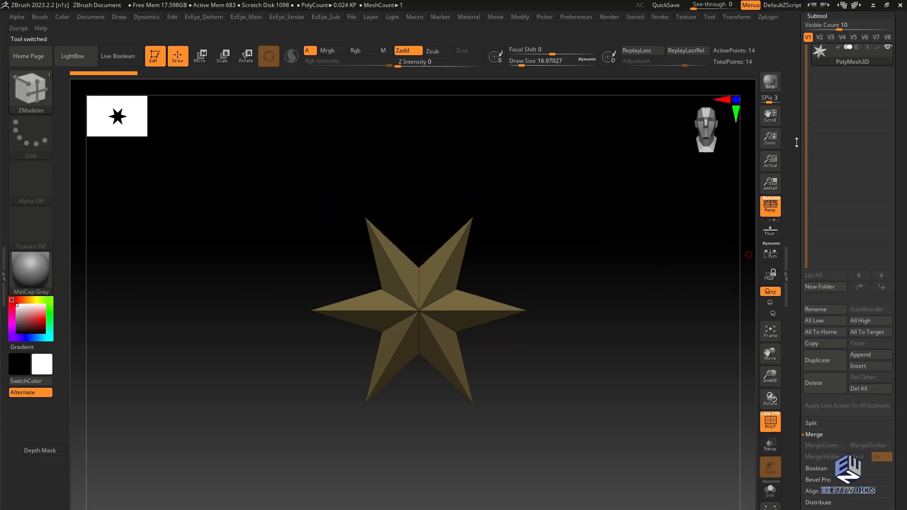
# Load the Cube3D primitive and convert it to a PolyMesh3D.
pyautogui.scroll(5, 796, 142)
pyautogui.moveTo(548, 341)
pyautogui.mouseDown()
pyautogui.moveTo(533, 340)
pyautogui.moveTo(541, 342)
pyautogui.mouseUp()
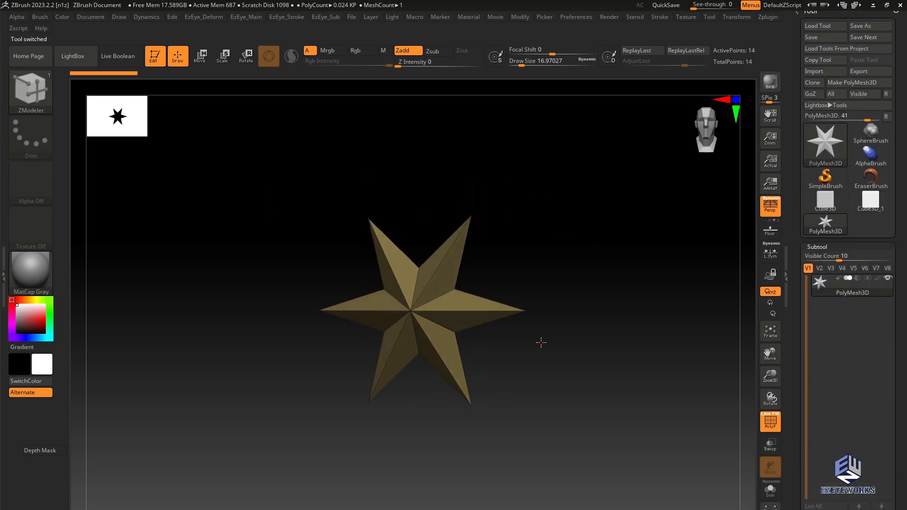
pyautogui.moveTo(642, 293); pyautogui.dragTo(694, 262)
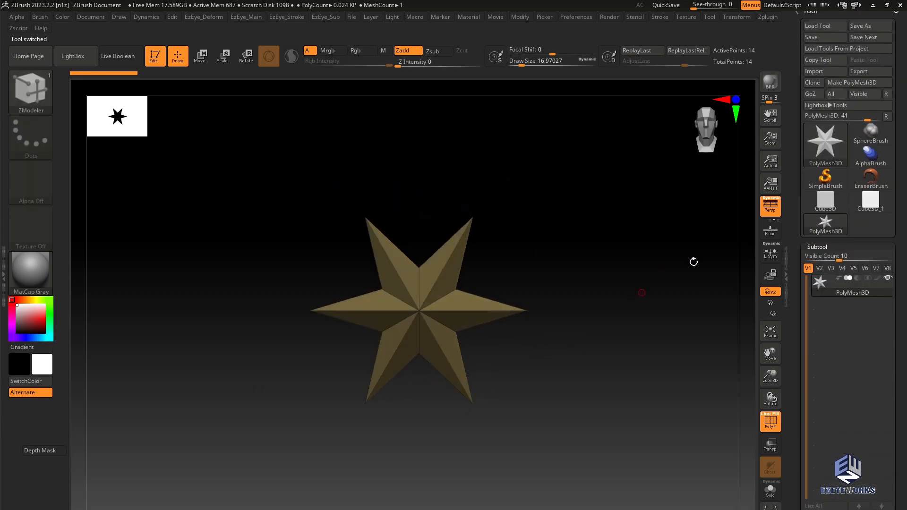
pyautogui.click(823, 199)
pyautogui.moveTo(579, 287); pyautogui.dragTo(618, 260)
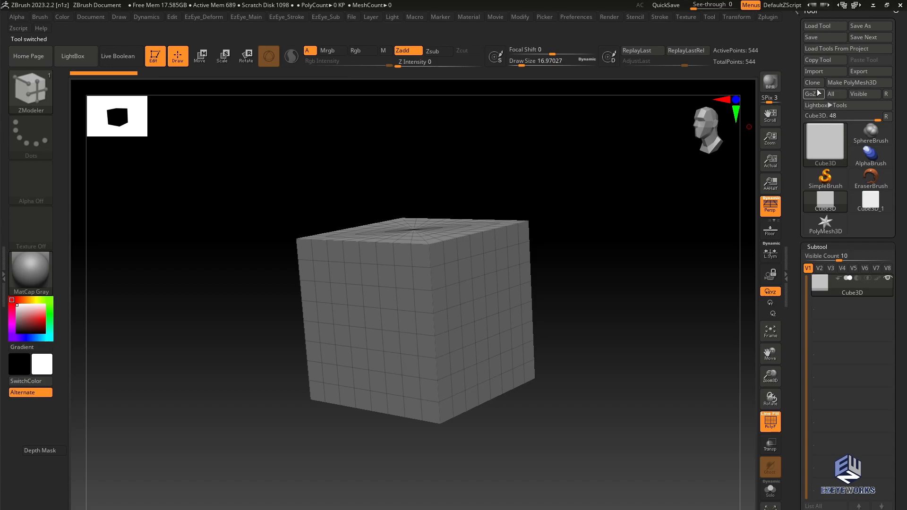
pyautogui.click(852, 82)
pyautogui.moveTo(601, 242); pyautogui.dragTo(539, 316)
# Assign separate polygroups to the cube's sides with Groups By Normals.
pyautogui.click(825, 246)
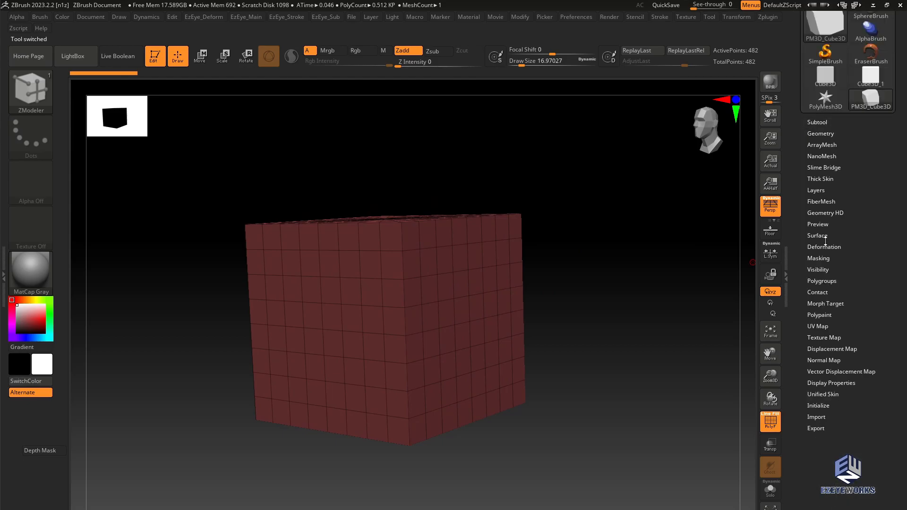
pyautogui.click(824, 133)
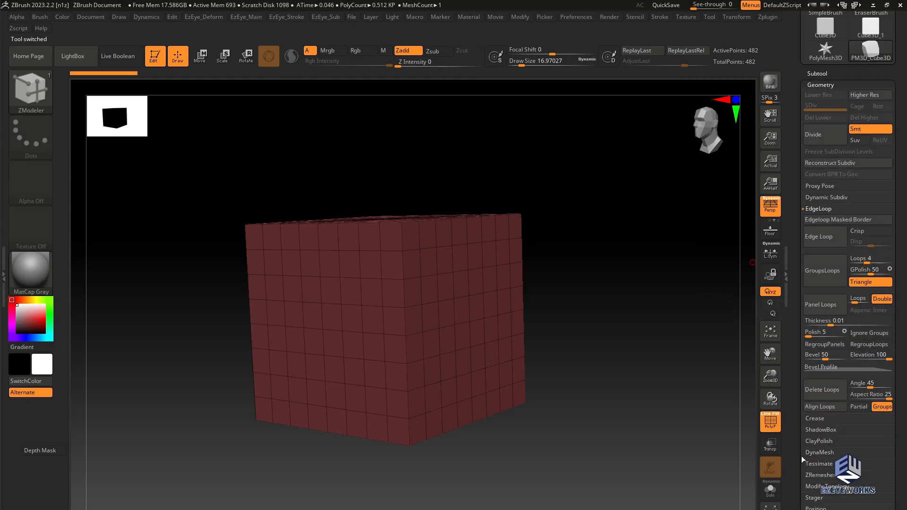
pyautogui.moveTo(802, 456); pyautogui.dragTo(800, 364)
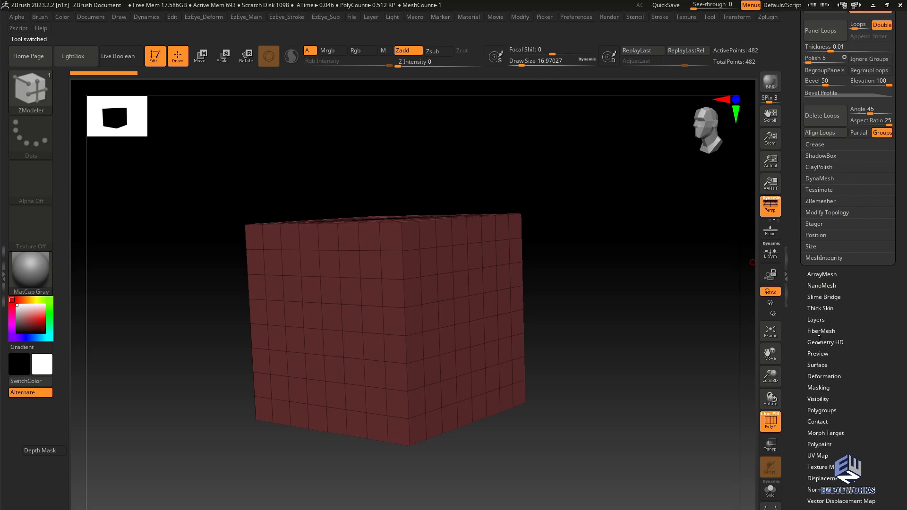
pyautogui.click(821, 410)
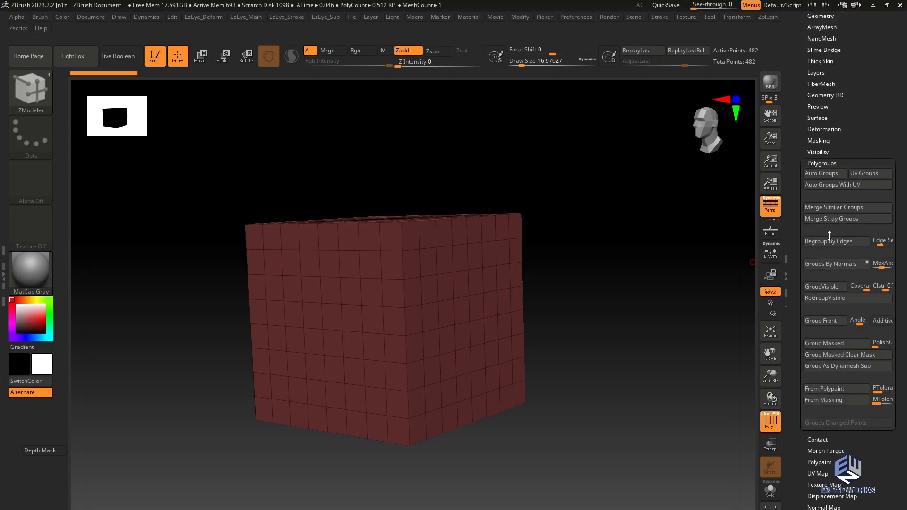
pyautogui.click(826, 262)
pyautogui.moveTo(629, 265); pyautogui.dragTo(631, 240)
# Isolate the polygroup on the cube's front side.
pyautogui.hotkey('ctrl', 'shift')
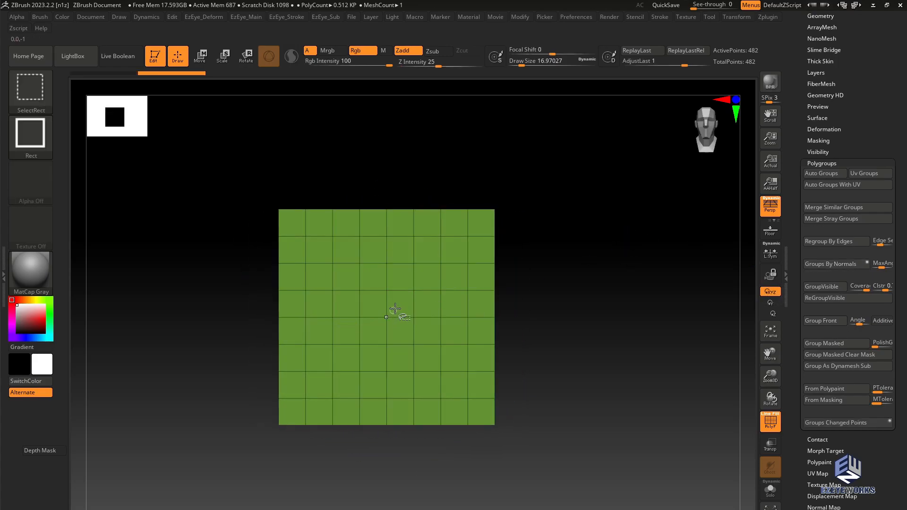
pyautogui.moveTo(579, 286); pyautogui.dragTo(611, 305)
pyautogui.keyDown('ctrl'); pyautogui.keyDown('shift'); pyautogui.click(386, 322); pyautogui.keyUp('shift'); pyautogui.keyUp('ctrl')
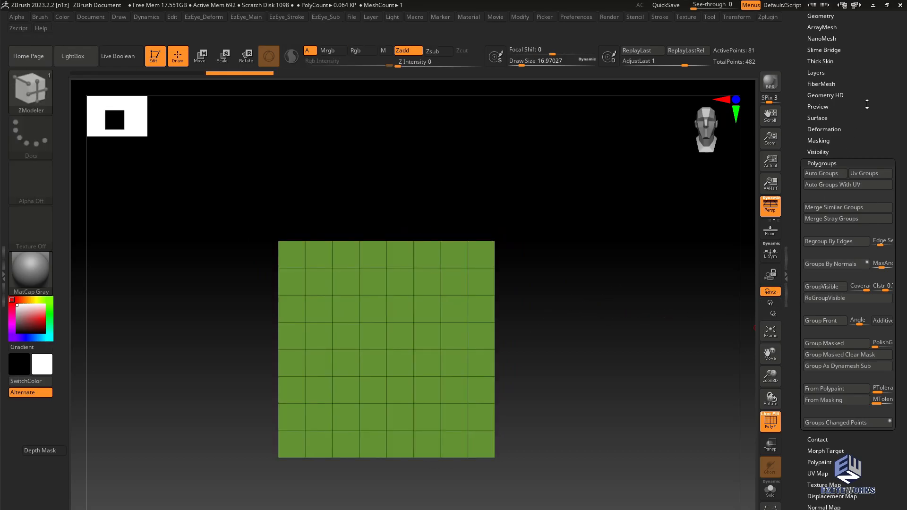
# Delete the hidden sides of the cube with Del Hidden, keeping only the front face's 8 by 8 grid plane.
pyautogui.scroll(3, 867, 104)
pyautogui.click(823, 100)
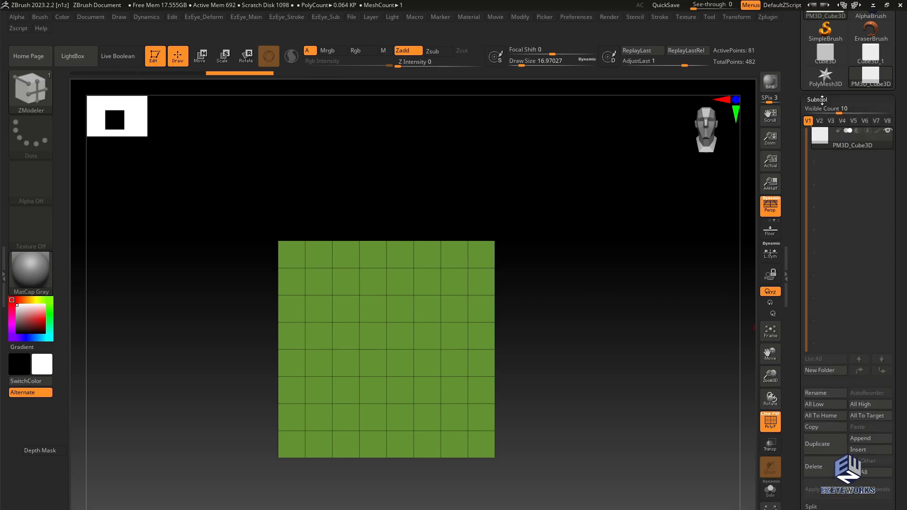
pyautogui.scroll(-3, 799, 372)
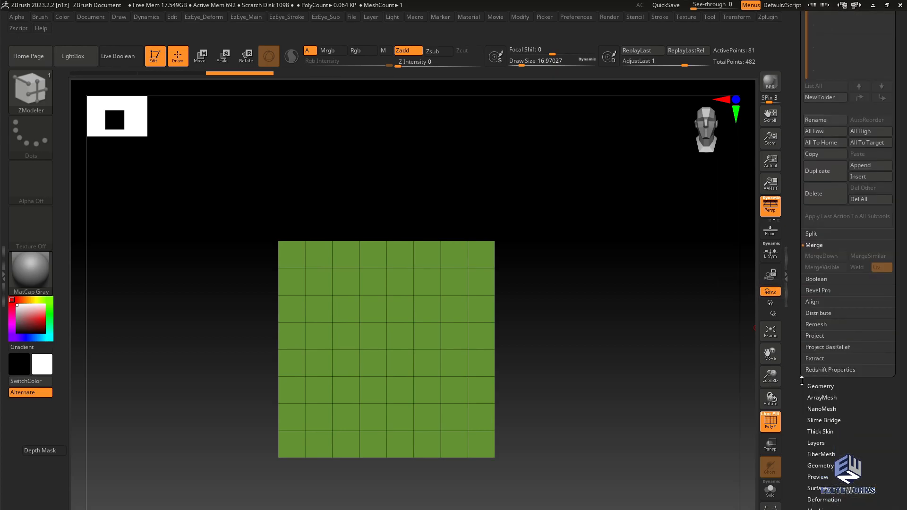
pyautogui.click(815, 386)
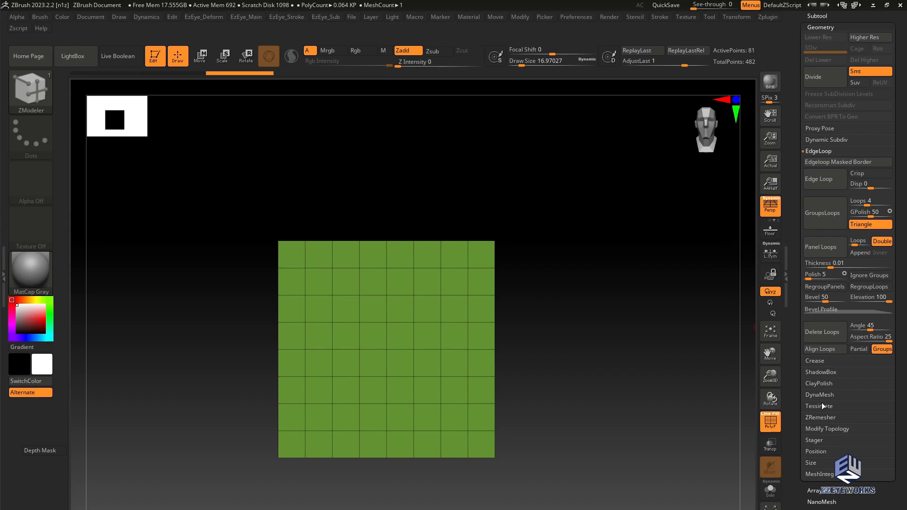
pyautogui.click(824, 429)
pyautogui.click(817, 274)
pyautogui.moveTo(622, 297); pyautogui.dragTo(614, 277)
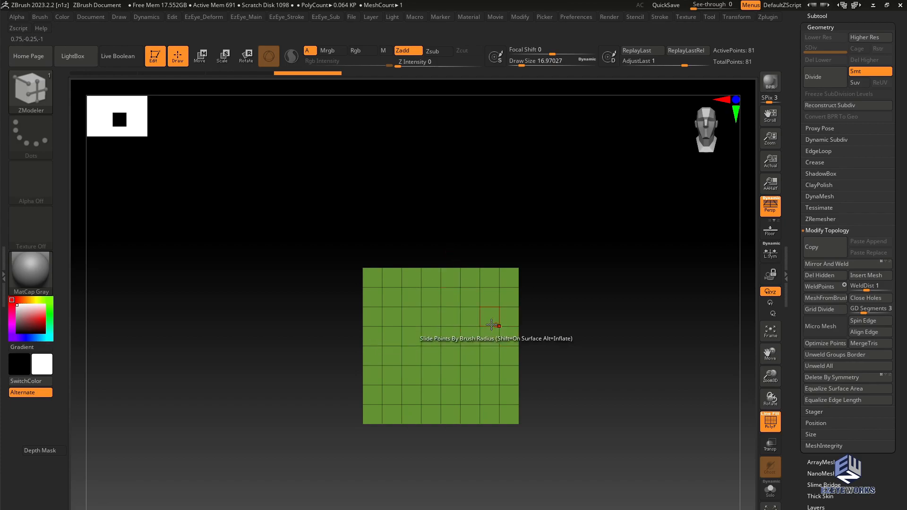
# Scale the plane into an upright rectangle about twice as tall as it is wide.
pyautogui.press('r')
pyautogui.moveTo(444, 307); pyautogui.dragTo(592, 297)
pyautogui.keyDown('alt'); pyautogui.moveTo(592, 296); pyautogui.dragTo(552, 287, button='right'); pyautogui.keyUp('alt')
pyautogui.press('q')
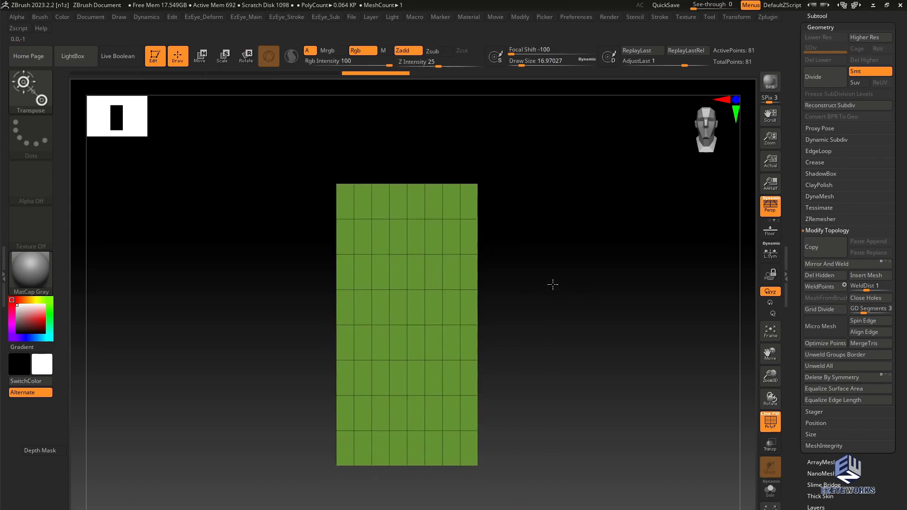
# Reposition the unlocked gizmo along the Z axis relative to the plane.
pyautogui.press('w')
pyautogui.moveTo(611, 283); pyautogui.dragTo(515, 292)
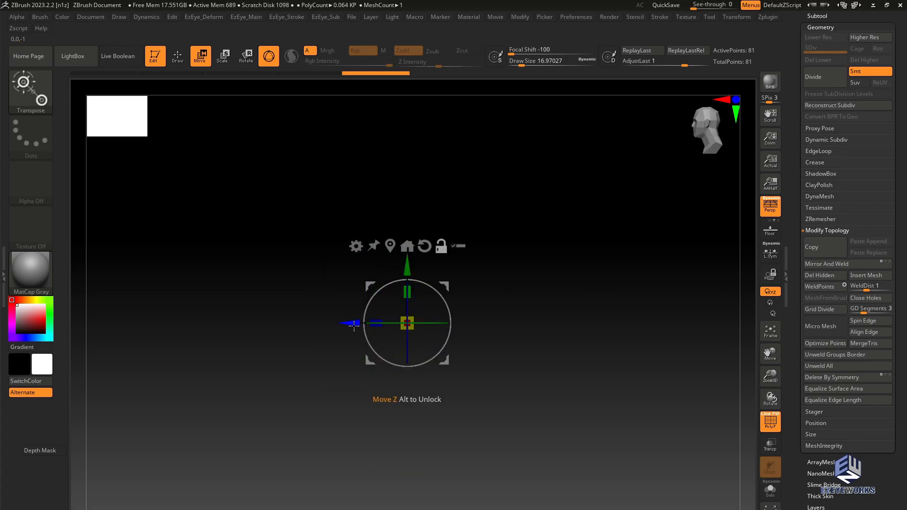
pyautogui.keyDown('alt'); pyautogui.moveTo(351, 326); pyautogui.dragTo(258, 329); pyautogui.keyUp('alt')
pyautogui.moveTo(486, 298); pyautogui.dragTo(492, 300)
pyautogui.keyDown('alt'); pyautogui.moveTo(285, 326); pyautogui.dragTo(313, 326); pyautogui.keyUp('alt')
pyautogui.moveTo(518, 279); pyautogui.dragTo(587, 334)
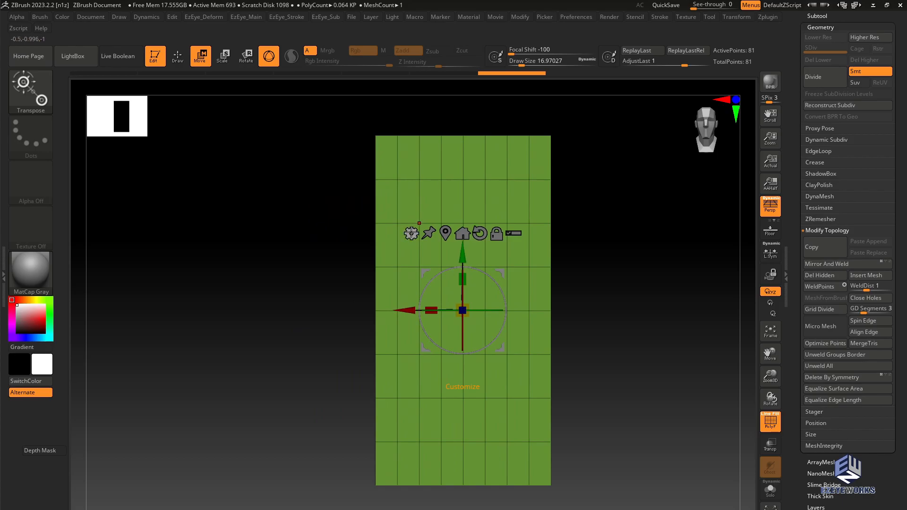
# Apply the Bend Arc deformer to the tall rectangular plane.
pyautogui.click(411, 233)
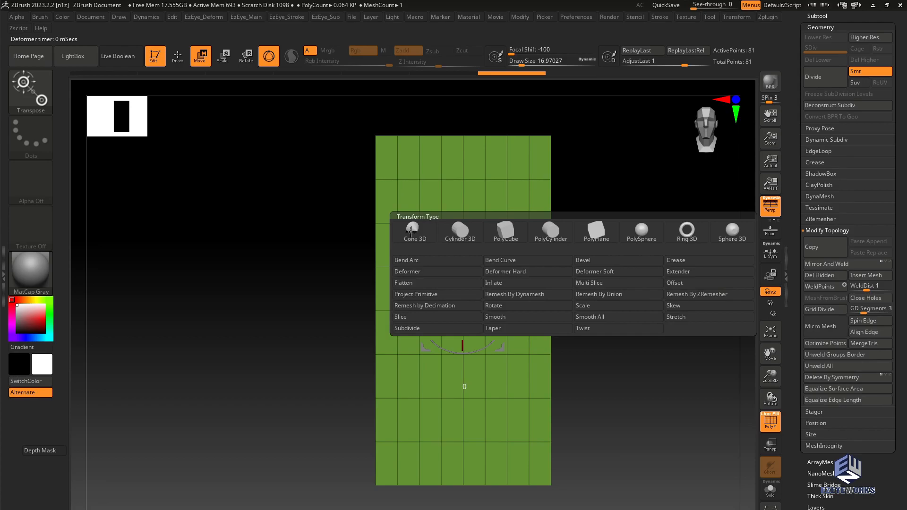
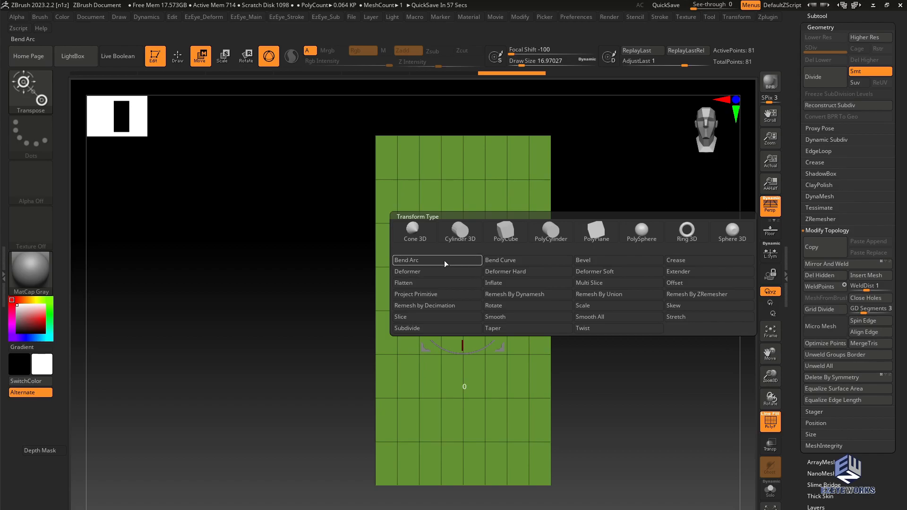
pyautogui.click(445, 260)
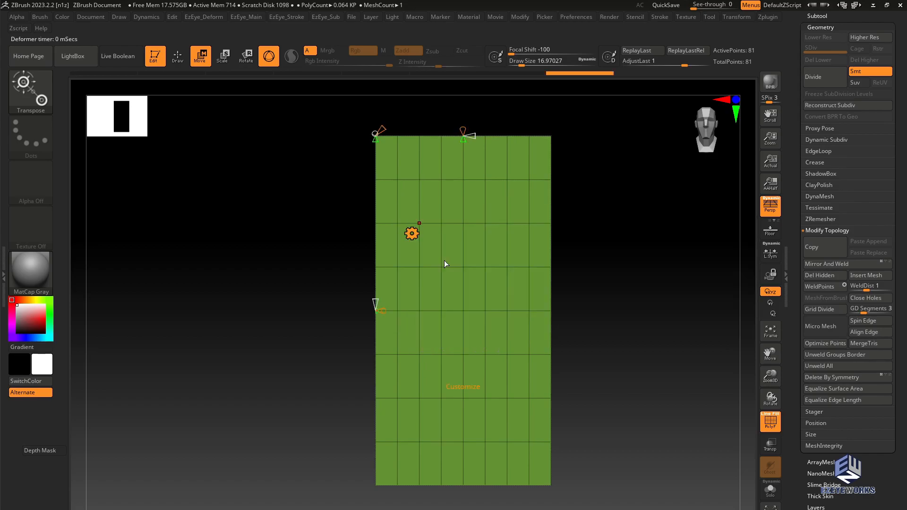
pyautogui.moveTo(590, 270); pyautogui.dragTo(498, 242)
pyautogui.keyDown('shift'); pyautogui.moveTo(594, 178); pyautogui.dragTo(600, 254); pyautogui.keyUp('shift')
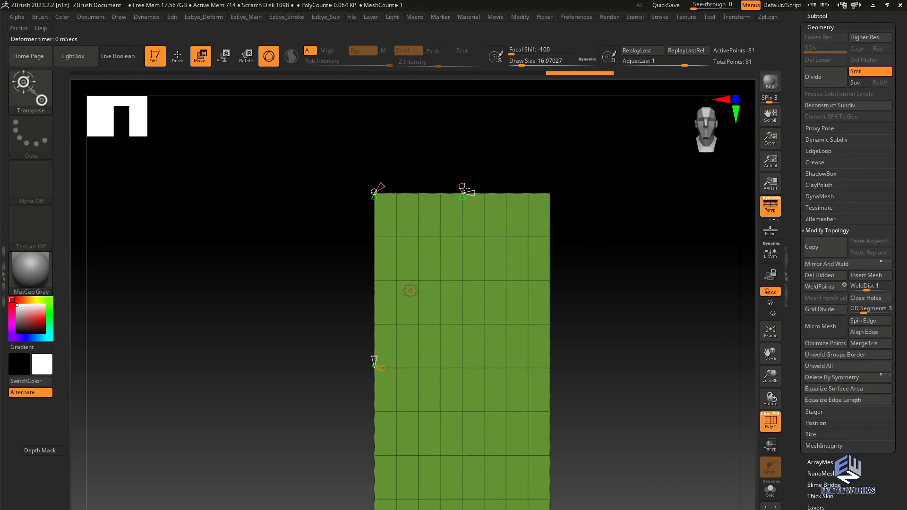
# Bend the plane into an arc around its vertical axis with the Bend Arc handles.
pyautogui.moveTo(381, 371); pyautogui.dragTo(498, 296)
pyautogui.moveTo(605, 322); pyautogui.dragTo(545, 425)
pyautogui.moveTo(467, 414); pyautogui.dragTo(463, 272)
pyautogui.moveTo(531, 233); pyautogui.dragTo(418, 233)
pyautogui.moveTo(507, 150); pyautogui.dragTo(538, 232)
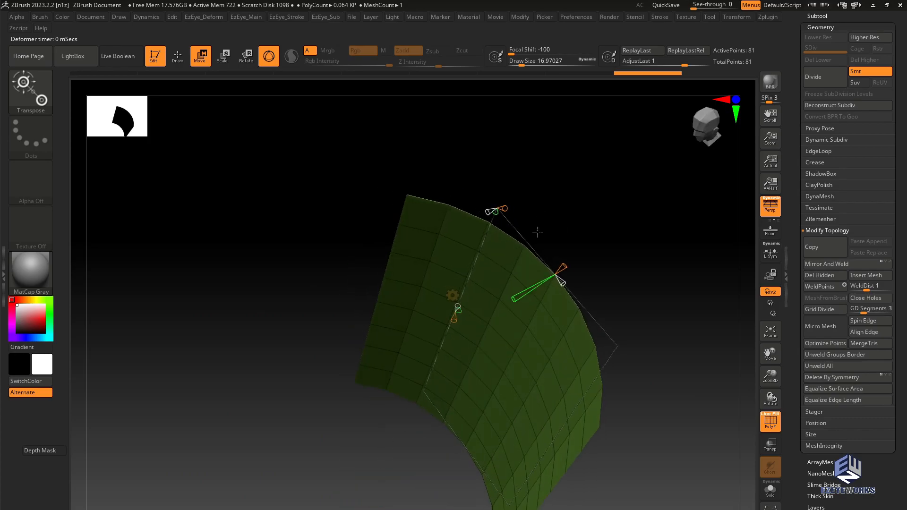
pyautogui.moveTo(619, 284); pyautogui.dragTo(587, 307)
pyautogui.moveTo(462, 219); pyautogui.dragTo(576, 229)
pyautogui.moveTo(409, 257); pyautogui.dragTo(388, 235)
# Adjust the Bend Arc radius to shape the plane into a narrow, upright curved panel.
pyautogui.moveTo(561, 220); pyautogui.dragTo(445, 264)
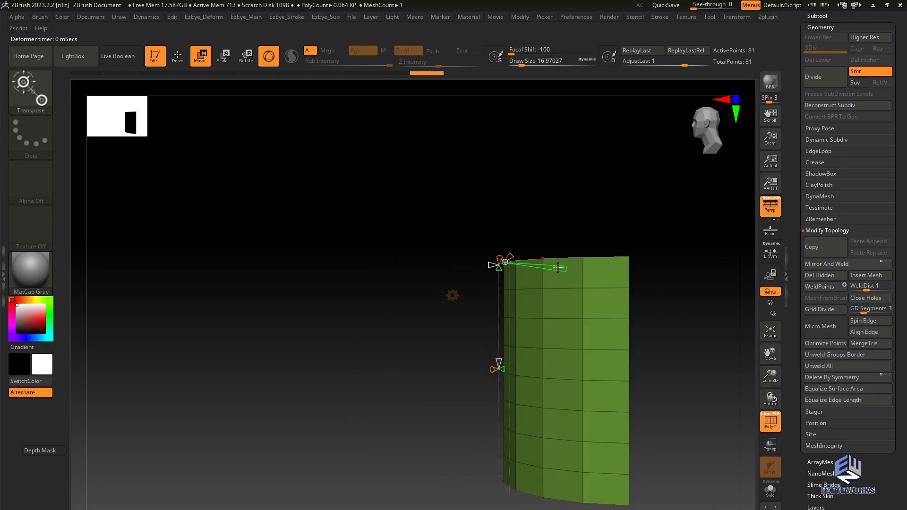
pyautogui.moveTo(556, 229); pyautogui.dragTo(528, 268)
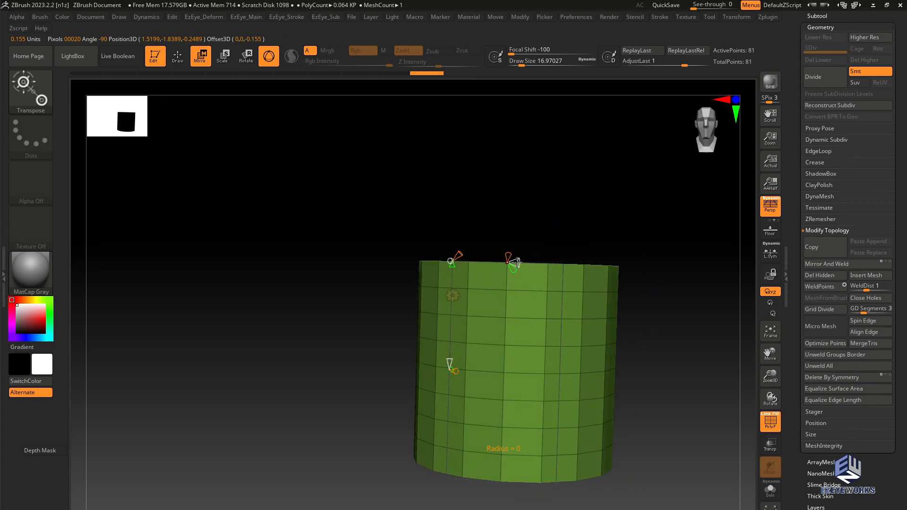
pyautogui.keyDown('ctrl'); pyautogui.moveTo(513, 269); pyautogui.dragTo(535, 270, button='right'); pyautogui.keyUp('ctrl')
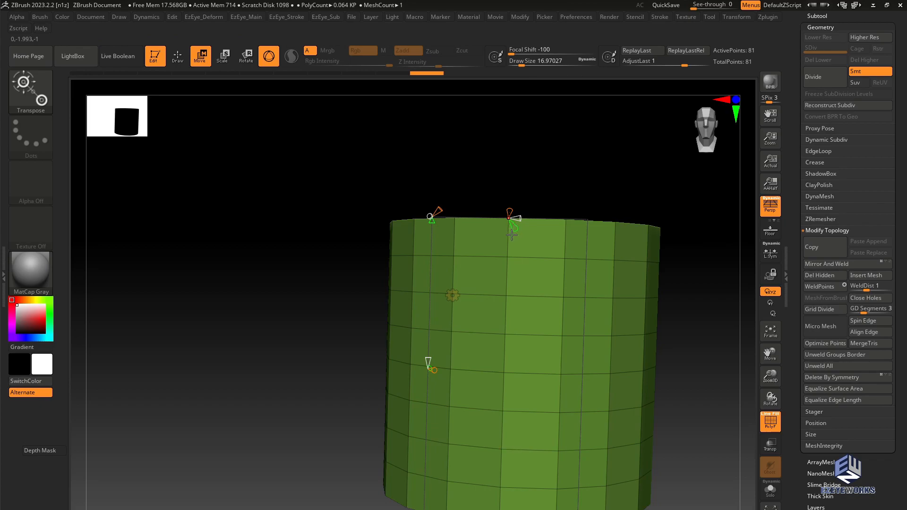
pyautogui.keyDown('shift'); pyautogui.moveTo(519, 220); pyautogui.dragTo(533, 213, button='right'); pyautogui.keyUp('shift')
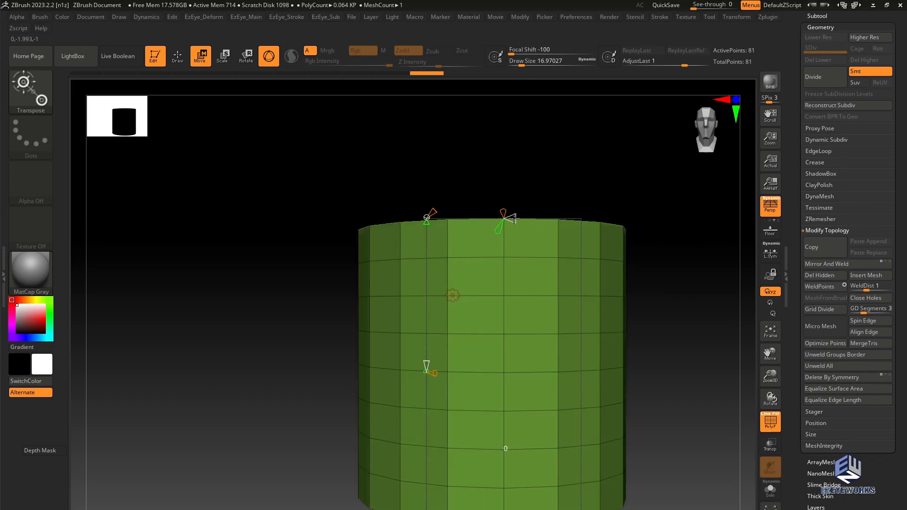
pyautogui.moveTo(514, 219); pyautogui.dragTo(458, 230)
pyautogui.moveTo(573, 176); pyautogui.dragTo(583, 249)
pyautogui.keyDown('ctrl'); pyautogui.moveTo(584, 250); pyautogui.dragTo(586, 257, button='right'); pyautogui.keyUp('ctrl')
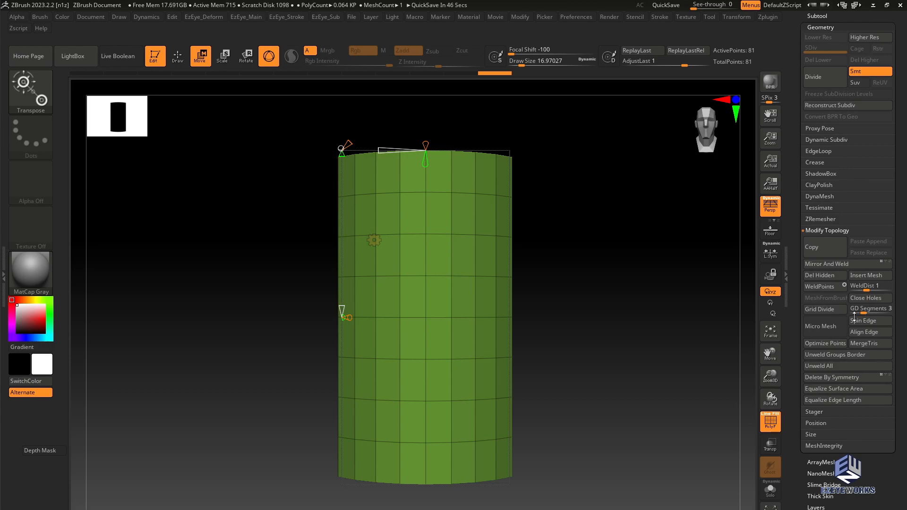
pyautogui.moveTo(650, 245); pyautogui.dragTo(603, 242)
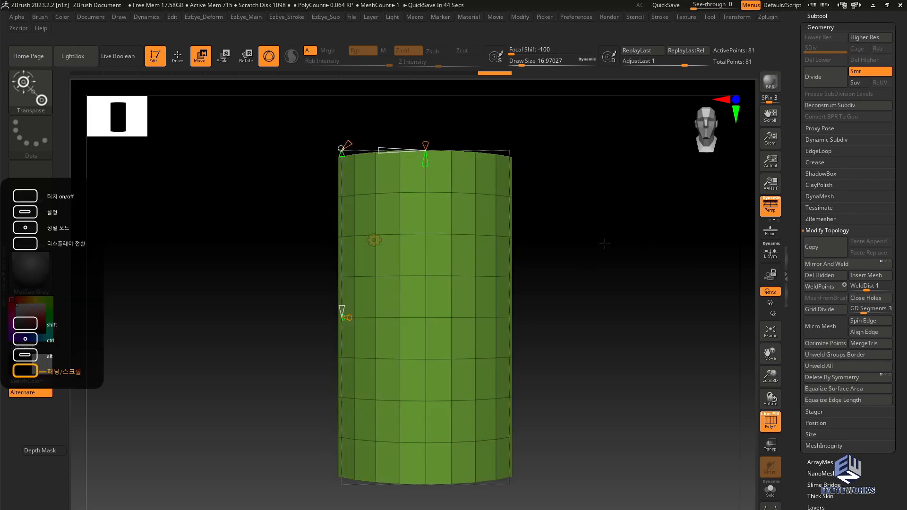
# Accept the Bend Arc deformation and inspect the curved panel from several angles.
pyautogui.click(375, 240)
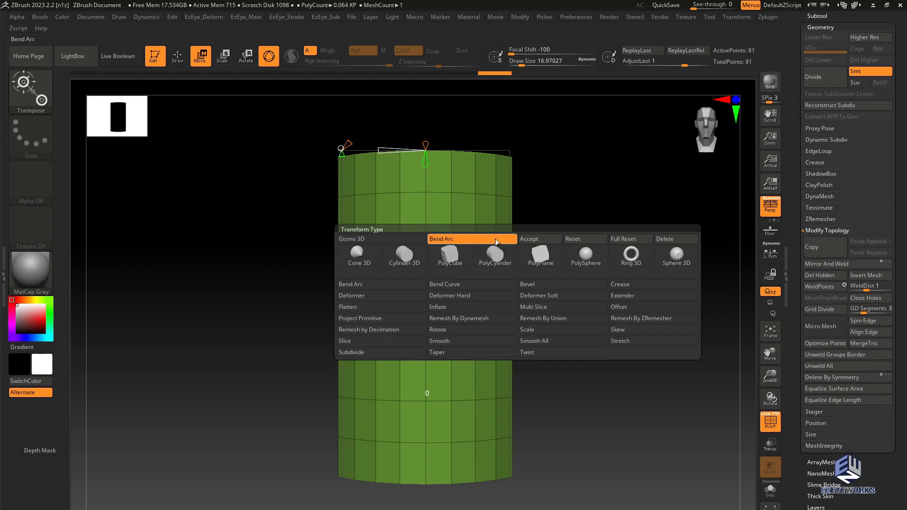
pyautogui.click(536, 243)
pyautogui.moveTo(563, 225); pyautogui.dragTo(547, 259)
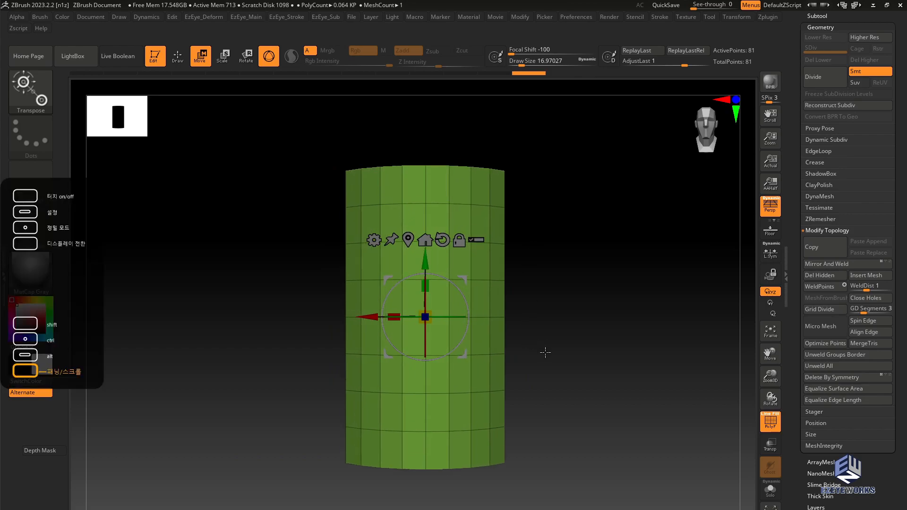
pyautogui.moveTo(555, 356); pyautogui.dragTo(517, 350)
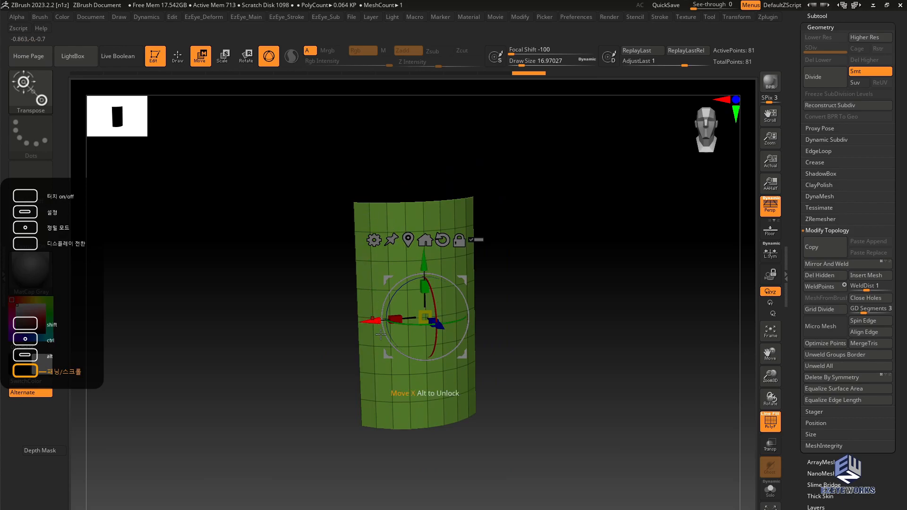
pyautogui.keyDown('shift'); pyautogui.moveTo(488, 249); pyautogui.dragTo(523, 274); pyautogui.keyUp('shift')
pyautogui.moveTo(543, 294); pyautogui.dragTo(366, 346)
pyautogui.keyDown('alt'); pyautogui.moveTo(294, 335); pyautogui.dragTo(304, 300); pyautogui.keyUp('alt')
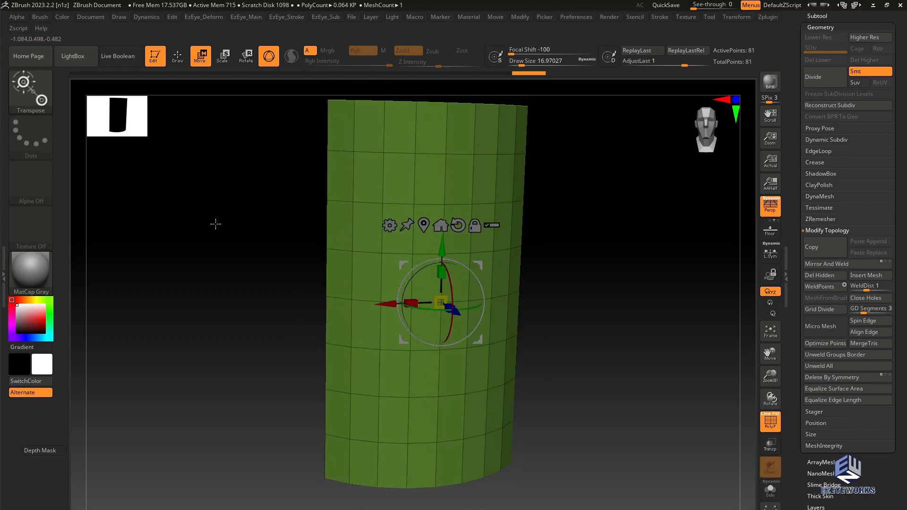
# Return to Draw mode with the ZModeler brush active.
pyautogui.press('q')
pyautogui.press('b')
pyautogui.press('z')
pyautogui.press('m')
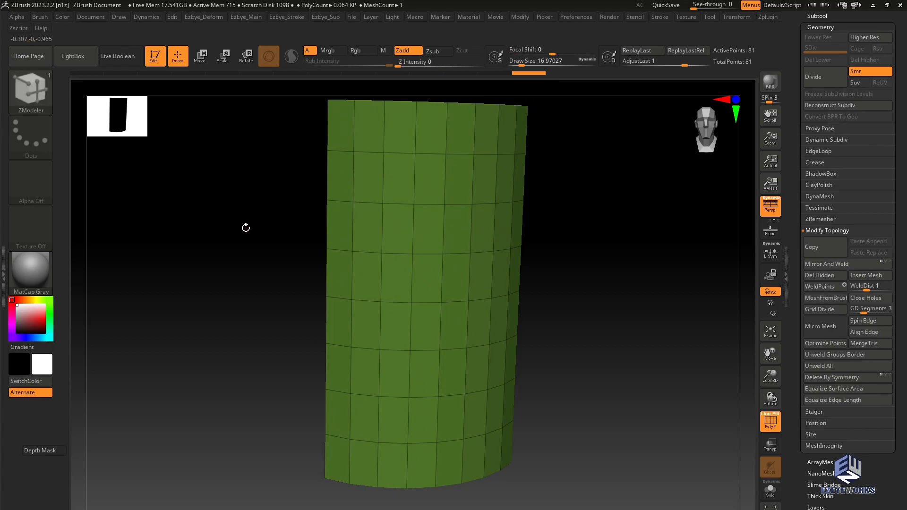
pyautogui.press('space')
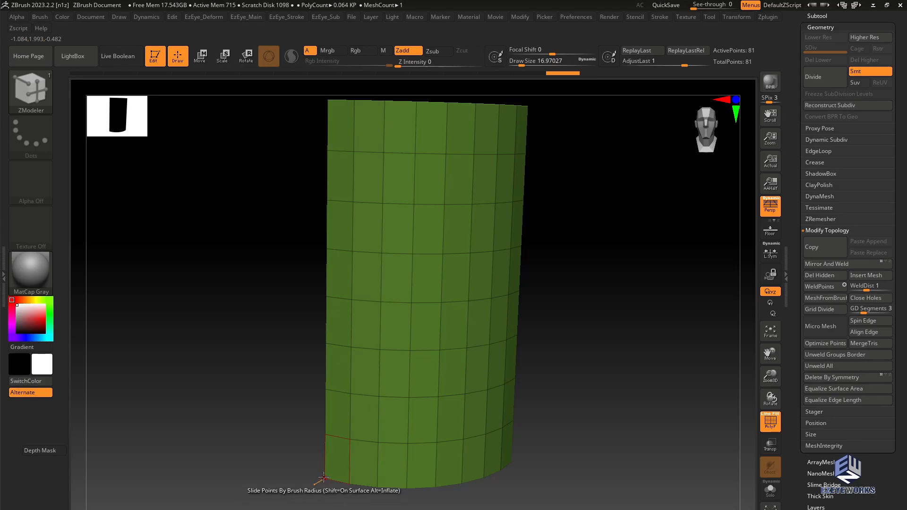
# Collapse the expanded Geometry and Subtool settings and turn the curved panel towards its side edge.
pyautogui.moveTo(796, 112); pyautogui.dragTo(805, 175)
pyautogui.click(819, 78)
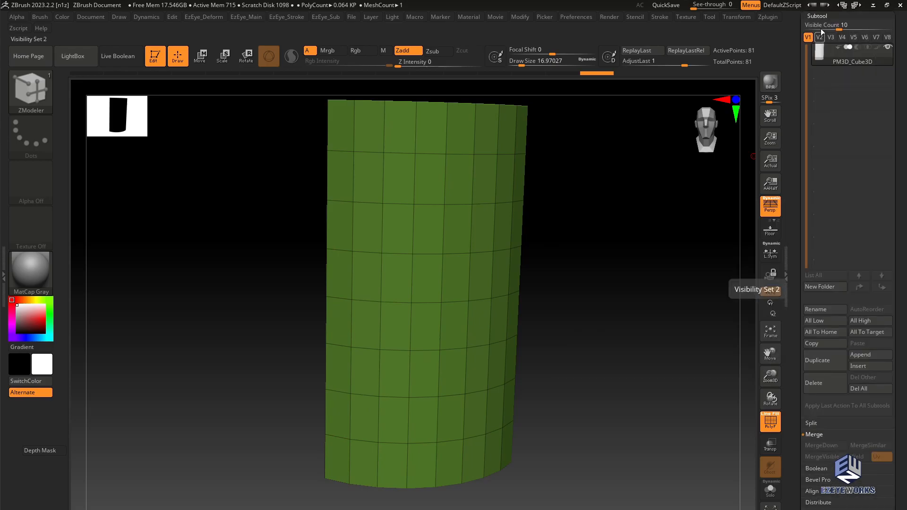
pyautogui.click(818, 16)
pyautogui.moveTo(668, 182); pyautogui.dragTo(470, 288)
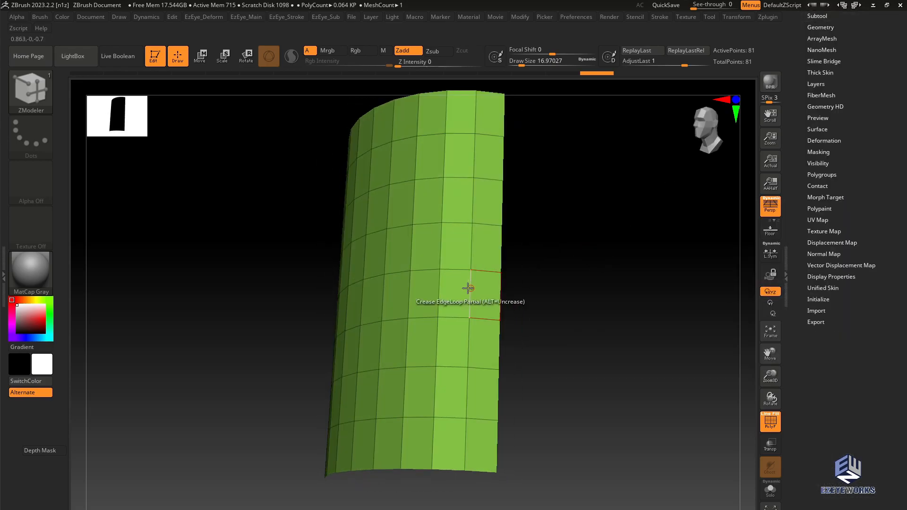
# Enlarge the Draw Size to about 144.7 and slide the points at the panel's bottom corner inward.
pyautogui.press('space')
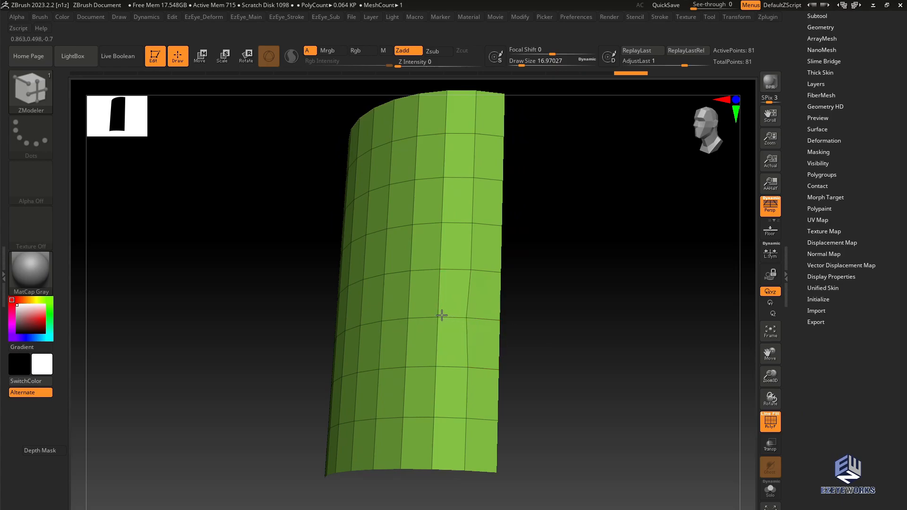
pyautogui.keyDown('alt'); pyautogui.moveTo(544, 385); pyautogui.dragTo(606, 306); pyautogui.keyUp('alt')
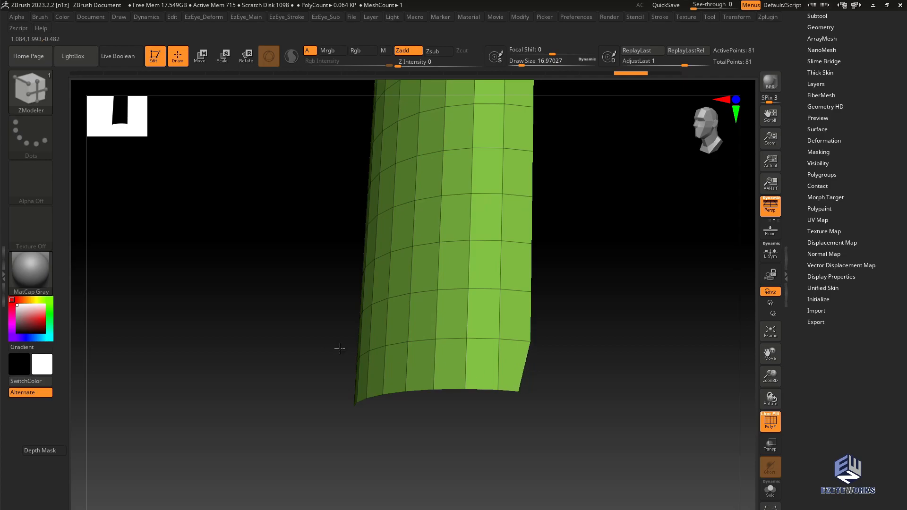
pyautogui.press('space')
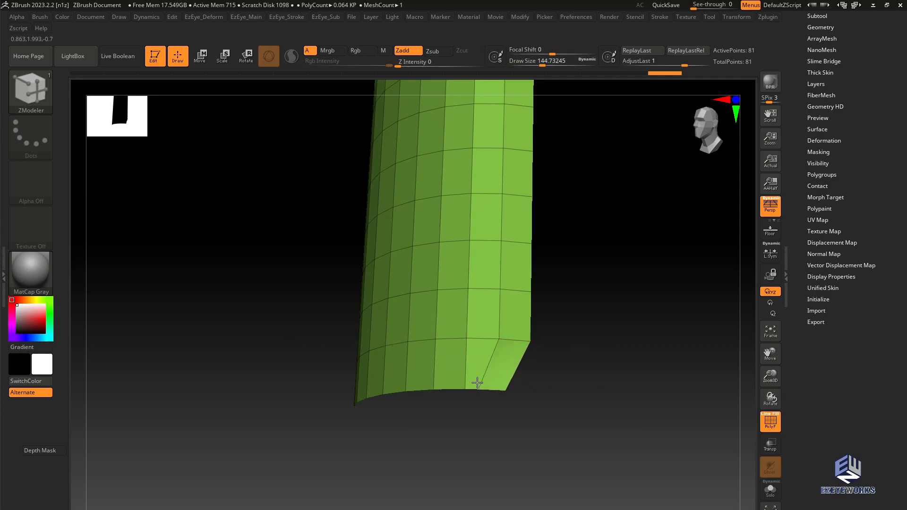
pyautogui.moveTo(464, 381); pyautogui.dragTo(454, 385)
# Slide the bottom boundary points upward and inward to taper the panel's lower end into a rounded tip.
pyautogui.keyDown('alt'); pyautogui.moveTo(591, 364); pyautogui.dragTo(621, 340); pyautogui.keyUp('alt')
pyautogui.press('ctrl')
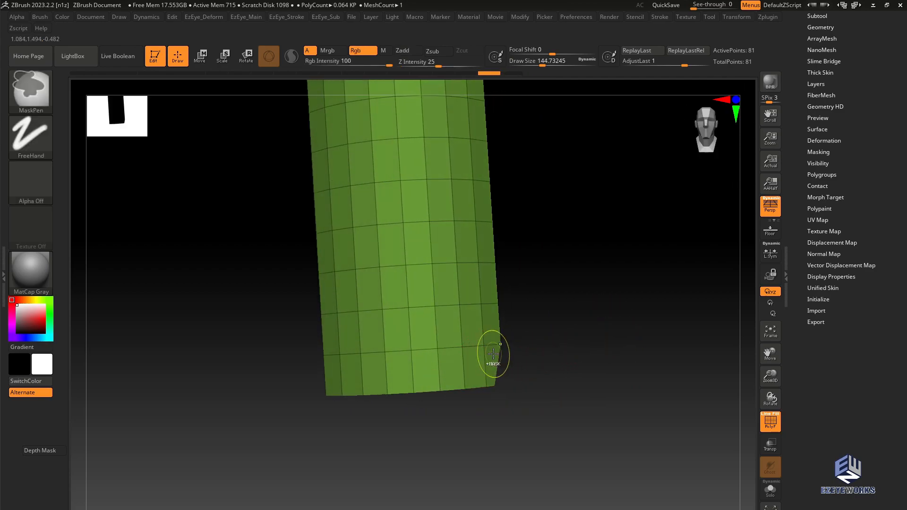
pyautogui.moveTo(556, 334)
pyautogui.mouseDown()
pyautogui.moveTo(611, 359)
pyautogui.moveTo(616, 314)
pyautogui.moveTo(364, 432)
pyautogui.mouseUp()
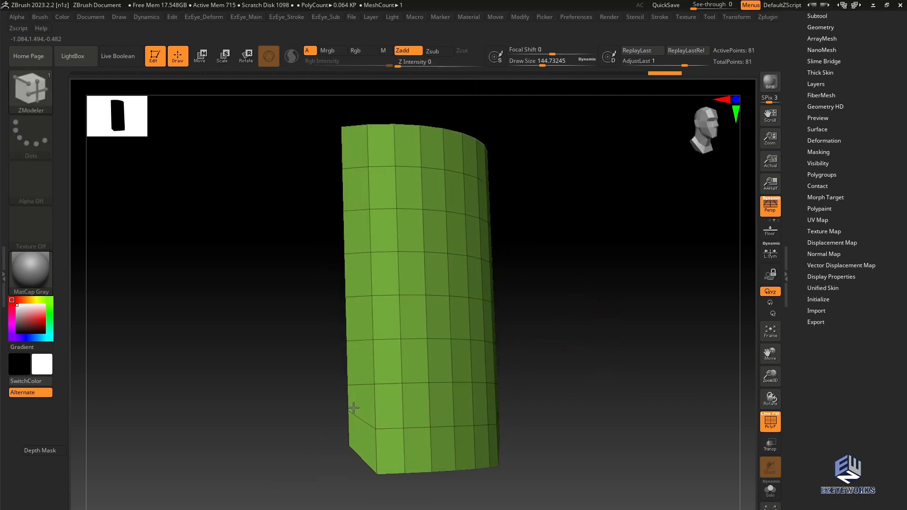
pyautogui.moveTo(377, 473); pyautogui.dragTo(394, 469)
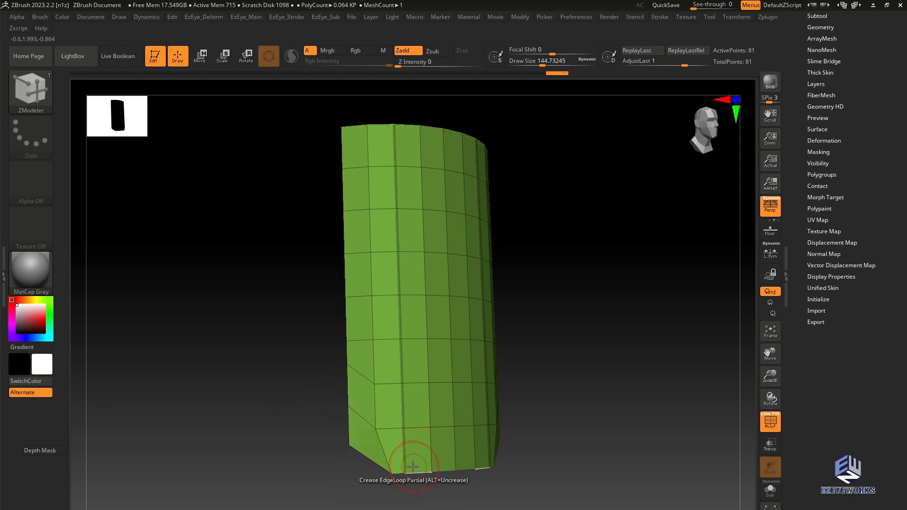
pyautogui.moveTo(404, 472); pyautogui.dragTo(396, 453)
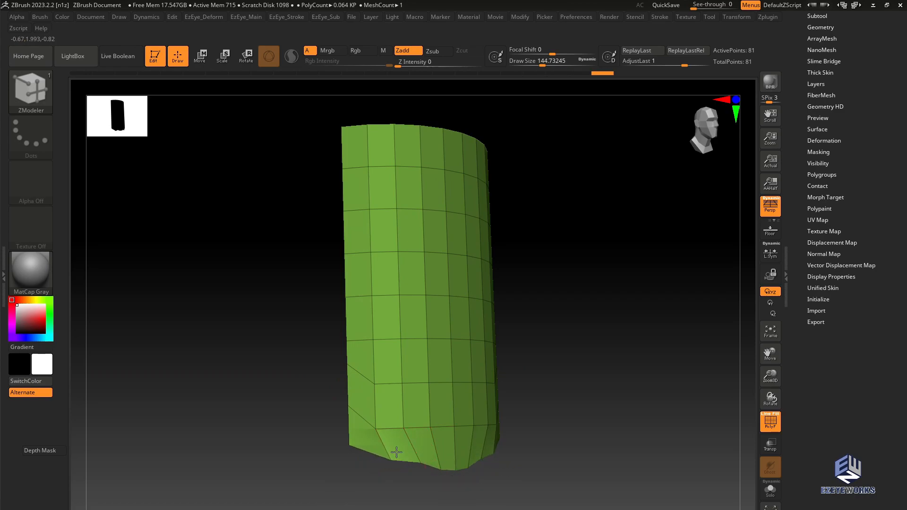
pyautogui.click(355, 442)
pyautogui.hotkey('ctrl', 'z')
pyautogui.moveTo(349, 444)
pyautogui.mouseDown()
pyautogui.moveTo(376, 414)
pyautogui.moveTo(407, 427)
pyautogui.mouseUp()
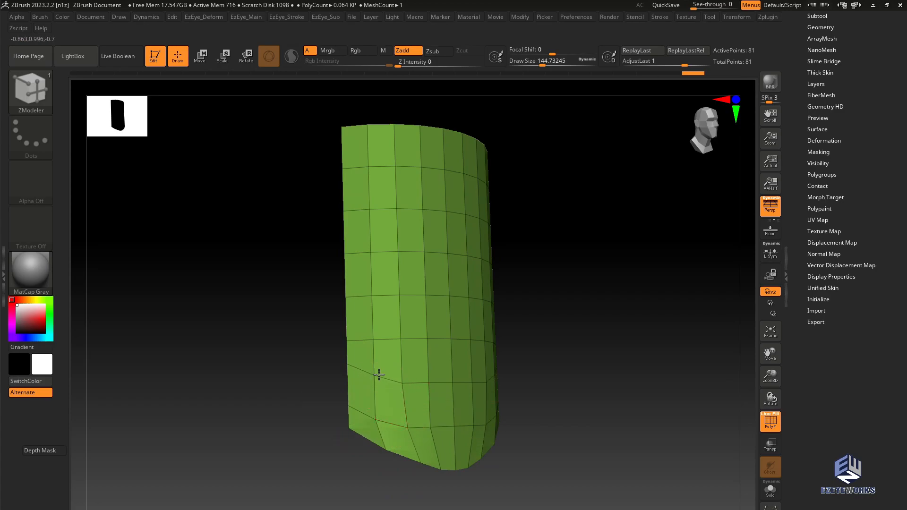
# Slide the interior points above the rounded tip so the lower grid lines follow its curve.
pyautogui.moveTo(402, 383); pyautogui.dragTo(400, 380)
pyautogui.moveTo(538, 398); pyautogui.dragTo(543, 381)
pyautogui.moveTo(406, 418)
pyautogui.mouseDown()
pyautogui.moveTo(385, 410)
pyautogui.moveTo(381, 374)
pyautogui.mouseUp()
pyautogui.click(408, 418)
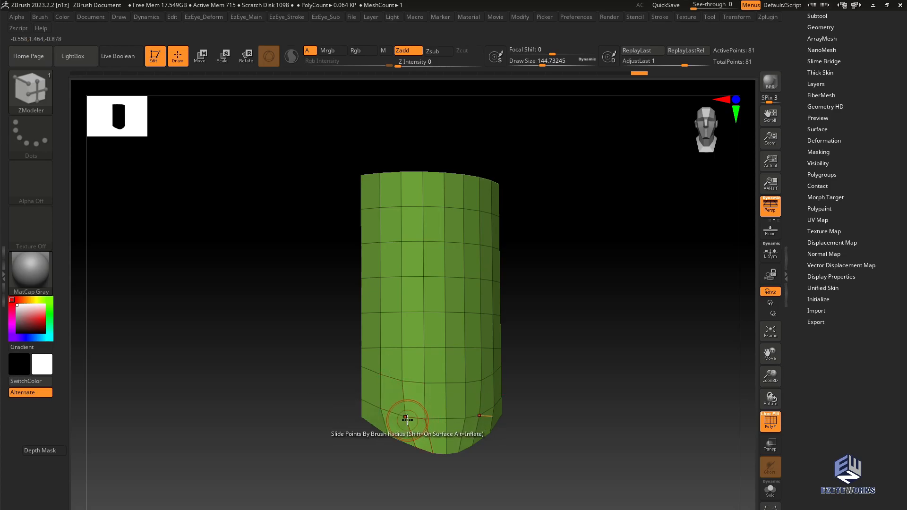
pyautogui.click(394, 429)
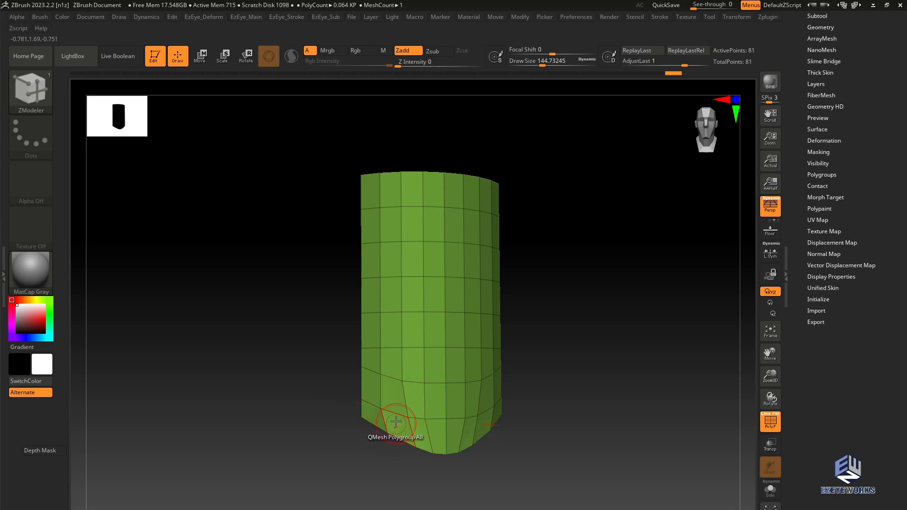
# Change the edge action from Crease to Slide and even out the edges and points near the panel's tip.
pyautogui.press('space')
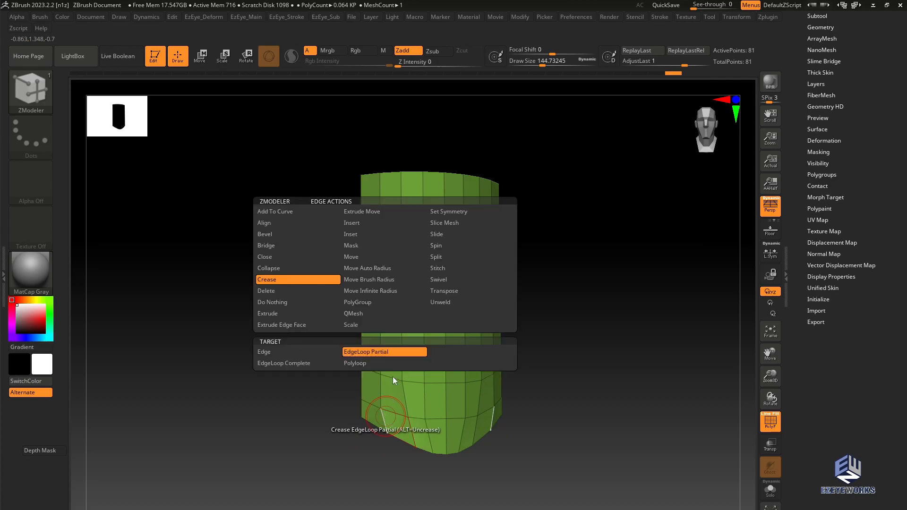
pyautogui.click(451, 234)
pyautogui.moveTo(384, 420); pyautogui.dragTo(391, 423)
pyautogui.press('space')
pyautogui.moveTo(428, 419); pyautogui.dragTo(432, 418)
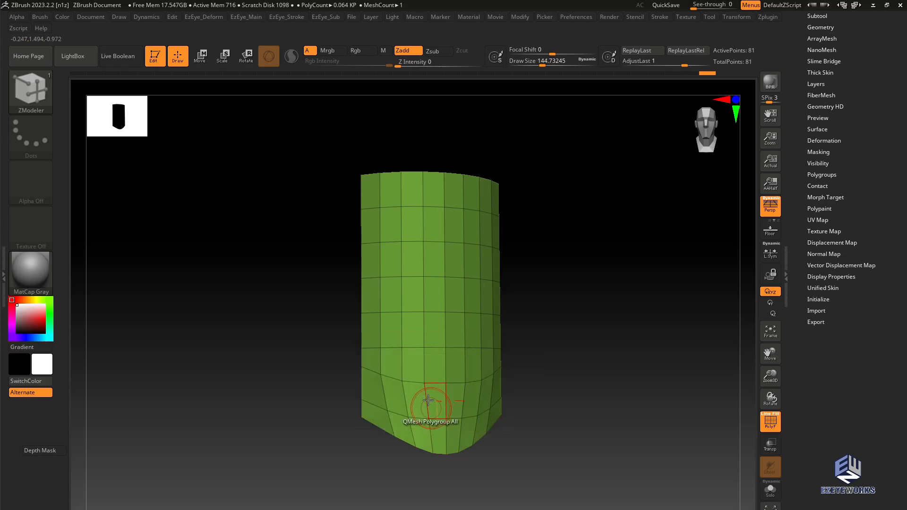
pyautogui.moveTo(425, 386); pyautogui.dragTo(386, 377)
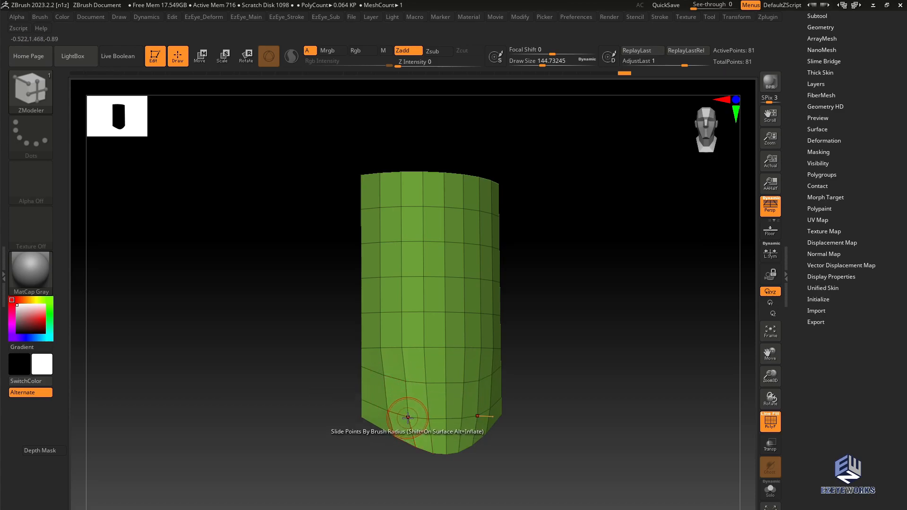
pyautogui.moveTo(408, 417); pyautogui.dragTo(391, 415)
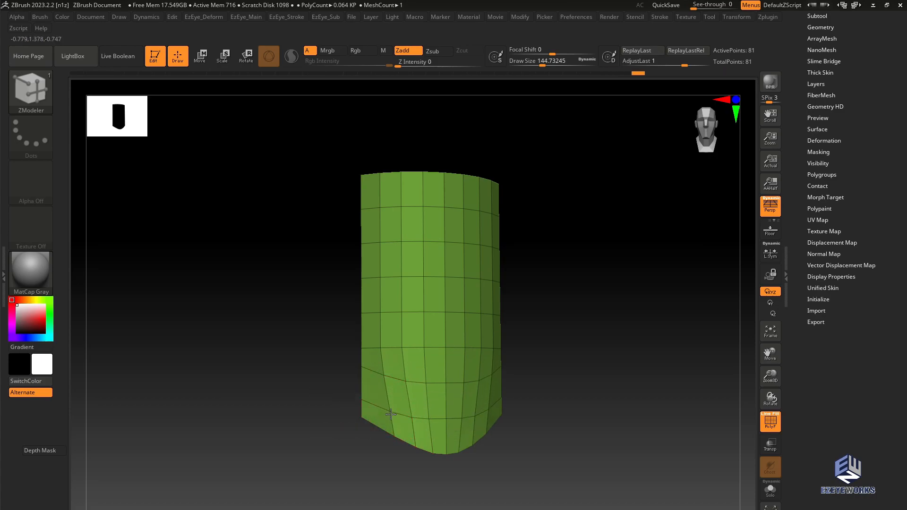
# Hide the outer polygons on both lower sides of the panel and delete the hidden geometry.
pyautogui.moveTo(558, 352); pyautogui.dragTo(614, 346)
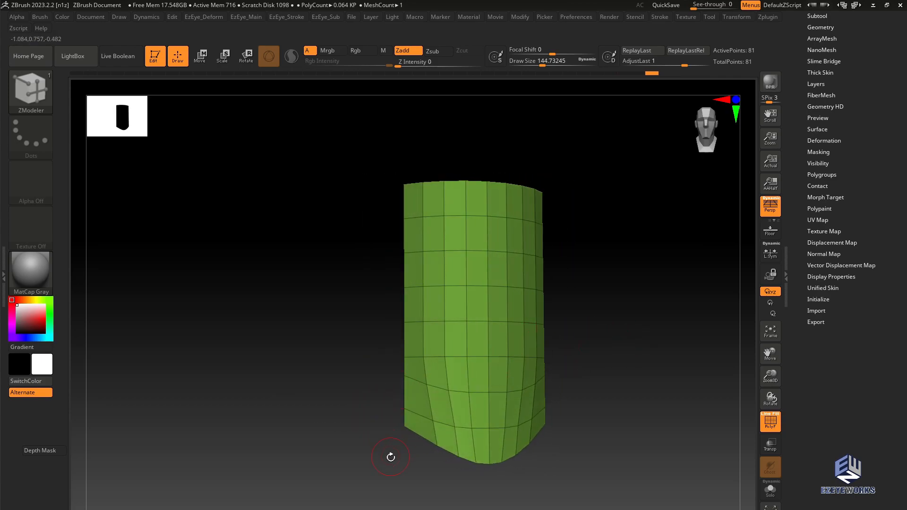
pyautogui.moveTo(386, 465)
pyautogui.keyDown('ctrl'); pyautogui.keyDown('shift'); pyautogui.mouseDown()
pyautogui.moveTo(420, 403)
pyautogui.moveTo(420, 368)
pyautogui.moveTo(370, 387)
pyautogui.mouseUp(); pyautogui.keyUp('shift'); pyautogui.keyUp('ctrl')
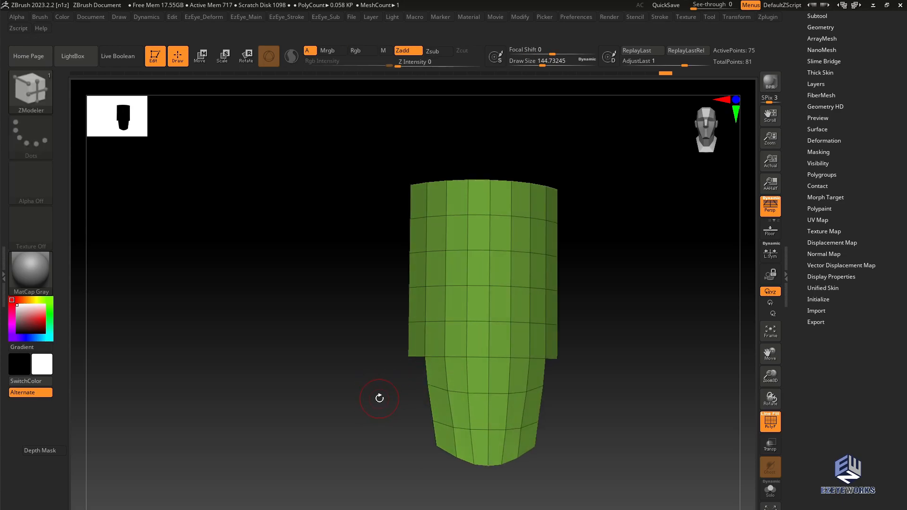
pyautogui.moveTo(849, 50); pyautogui.dragTo(836, 105)
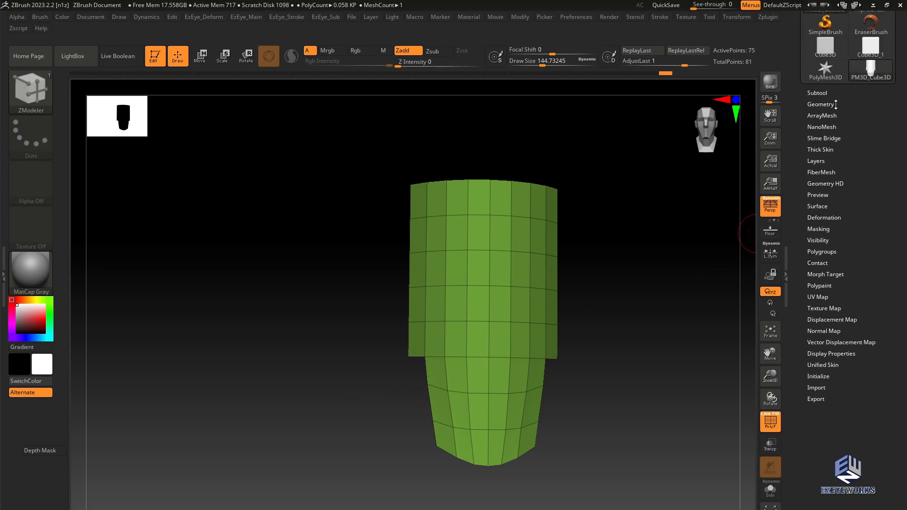
pyautogui.click(816, 92)
pyautogui.moveTo(792, 450); pyautogui.dragTo(791, 397)
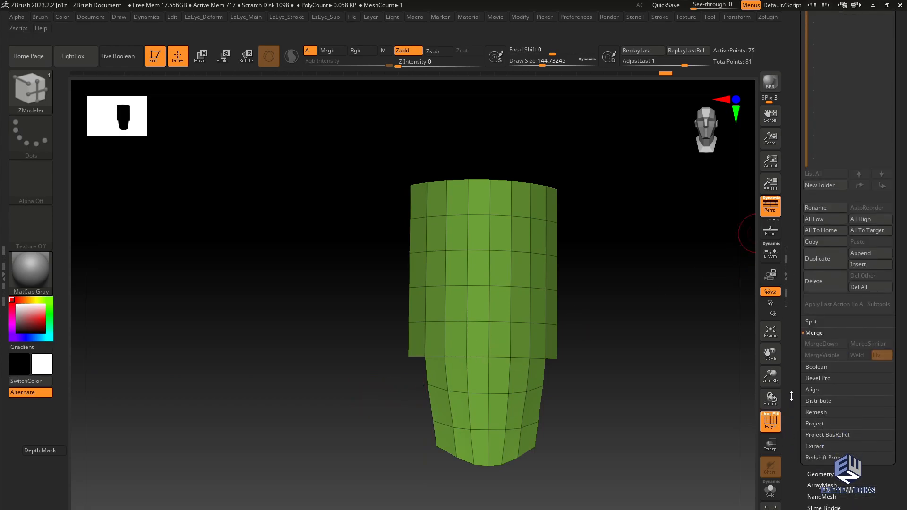
pyautogui.click(817, 474)
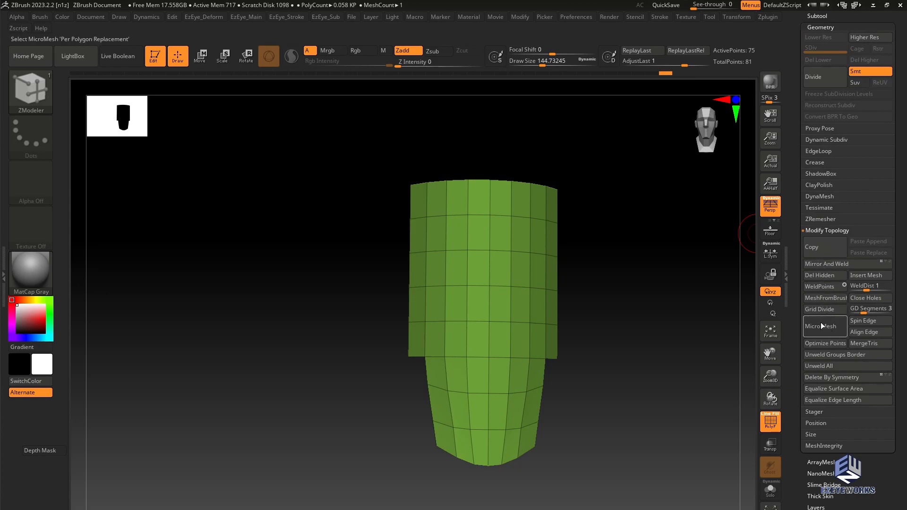
pyautogui.click(821, 276)
# Slide the outer side points upward to turn the square step above the cut-out into a slope.
pyautogui.hotkey('ctrl', 'shift')
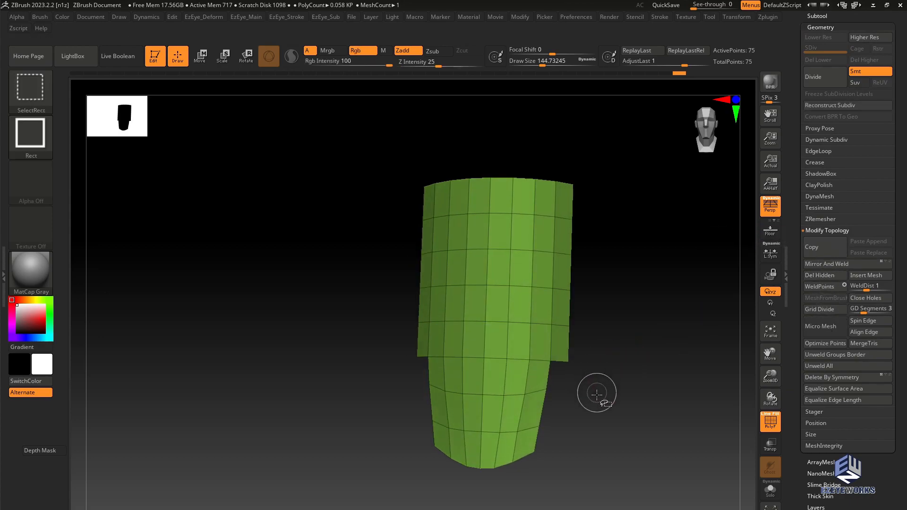
pyautogui.moveTo(595, 394); pyautogui.dragTo(568, 362)
pyautogui.press('space')
pyautogui.moveTo(571, 340); pyautogui.dragTo(570, 275)
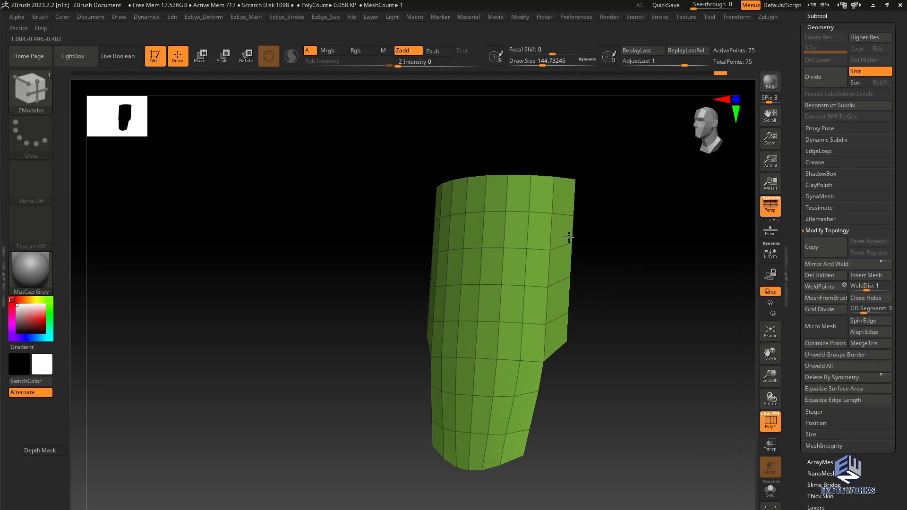
pyautogui.moveTo(573, 216); pyautogui.dragTo(572, 211)
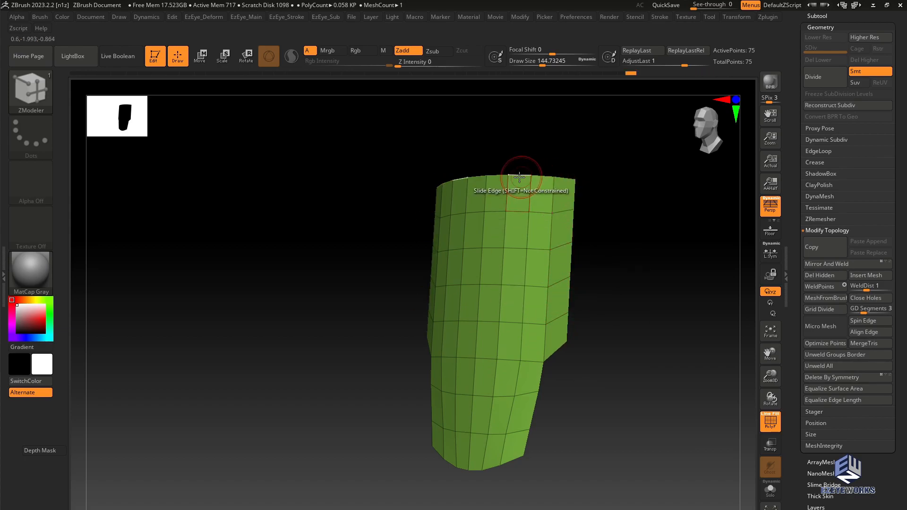
# Slide the points along the panel's upper boundary to form a crown-like edge with alternating peaks and dips.
pyautogui.press('space')
pyautogui.moveTo(517, 176); pyautogui.dragTo(560, 172)
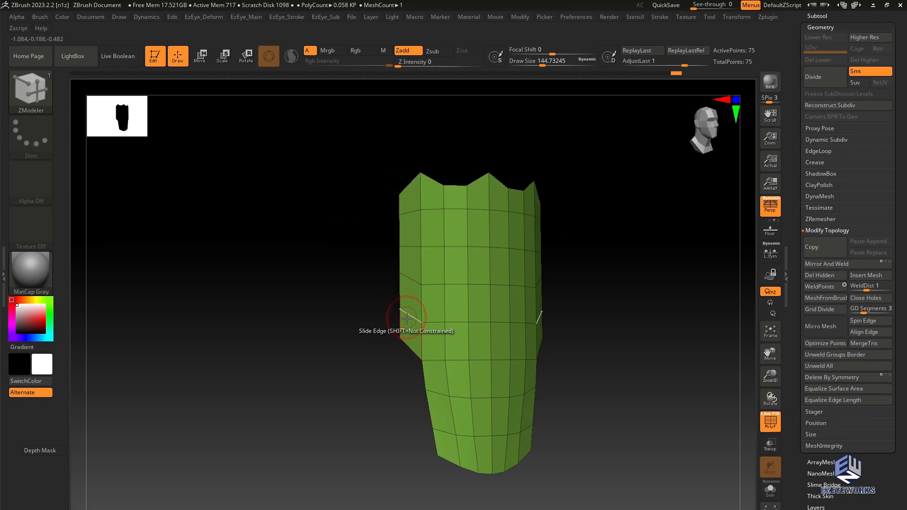
pyautogui.keyDown('alt'); pyautogui.moveTo(389, 387); pyautogui.dragTo(391, 331); pyautogui.keyUp('alt')
# Slide the points along the panel's outer side to smooth the transition into the narrower lower part.
pyautogui.moveTo(387, 365); pyautogui.dragTo(531, 349)
pyautogui.keyDown('alt'); pyautogui.moveTo(602, 333); pyautogui.dragTo(562, 330); pyautogui.keyUp('alt')
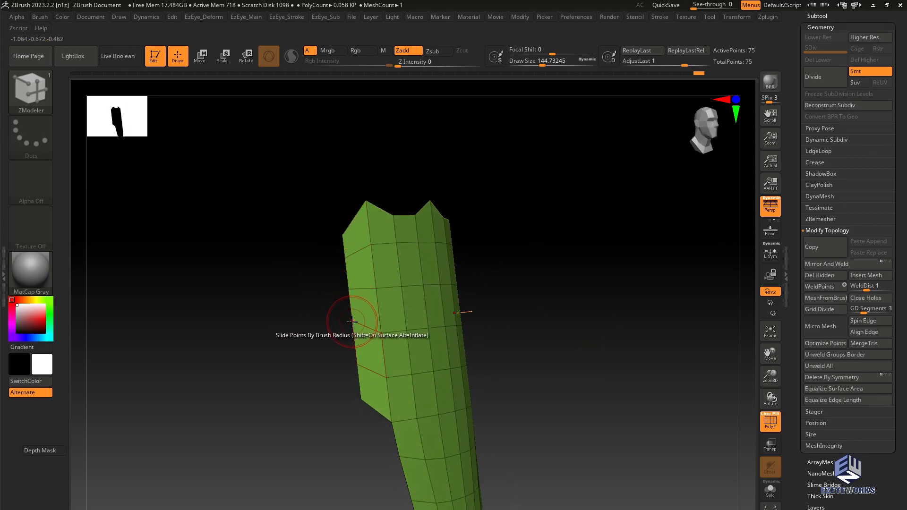
pyautogui.moveTo(360, 366); pyautogui.dragTo(367, 378)
pyautogui.keyDown('ctrl'); pyautogui.moveTo(488, 373); pyautogui.dragTo(519, 319, button='right'); pyautogui.keyUp('ctrl')
pyautogui.keyDown('shift'); pyautogui.moveTo(519, 318); pyautogui.dragTo(498, 322); pyautogui.keyUp('shift')
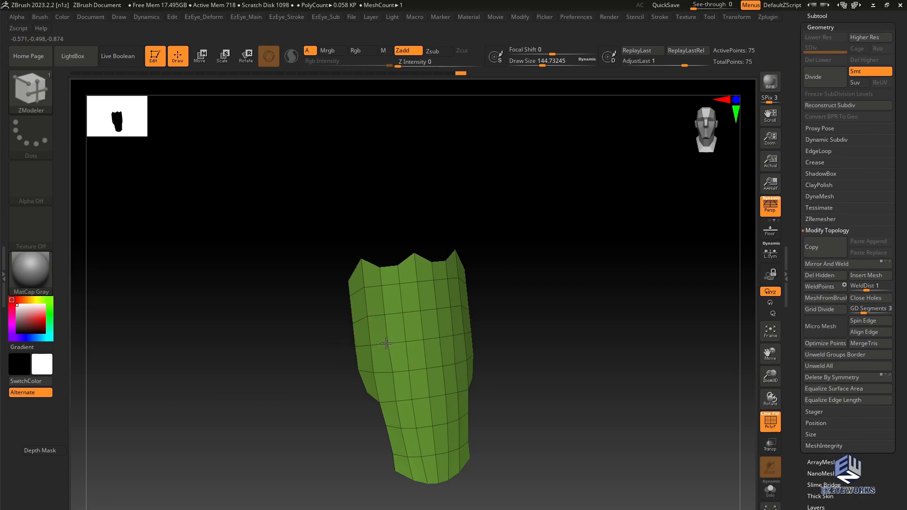
# Set the edge action to Extrude Move and extrude symmetrical tabs from a lower and an upper side edge.
pyautogui.keyDown('ctrl'); pyautogui.moveTo(494, 364); pyautogui.dragTo(326, 338, button='right'); pyautogui.keyUp('ctrl')
pyautogui.press('space')
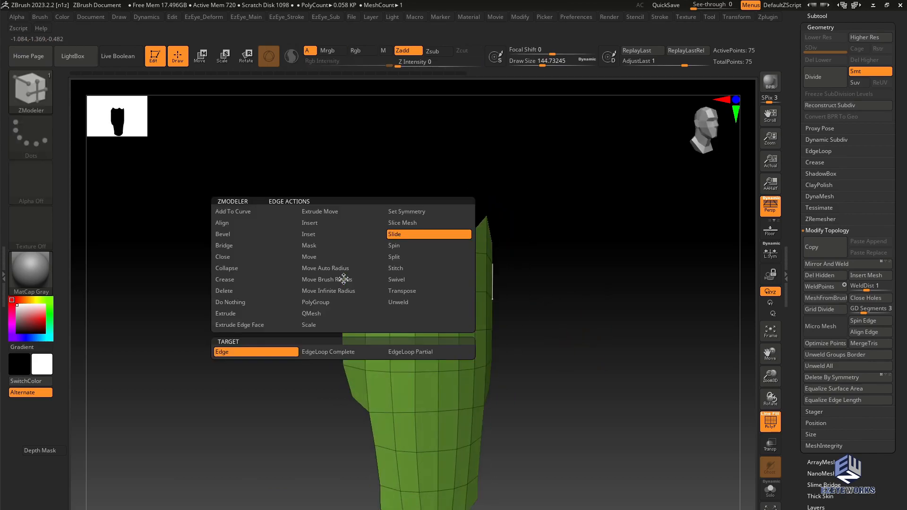
pyautogui.click(329, 213)
pyautogui.moveTo(338, 384); pyautogui.dragTo(159, 383, button='right')
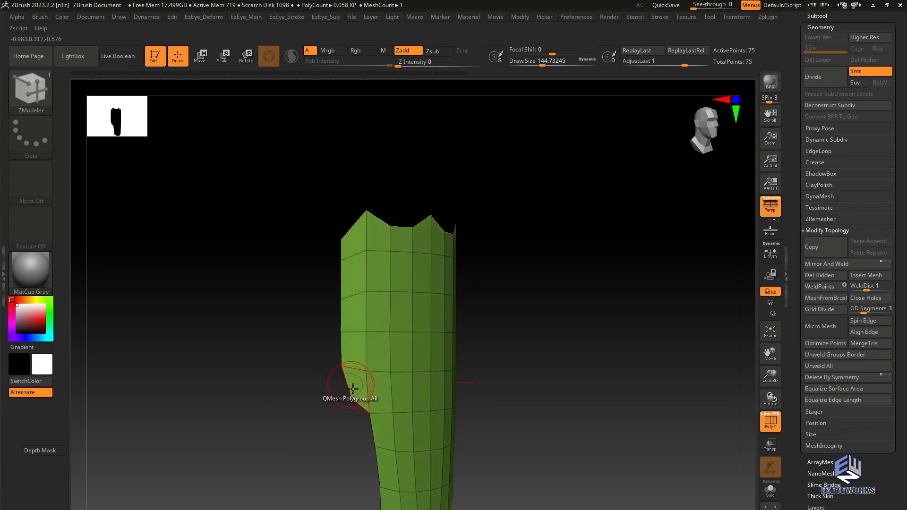
pyautogui.moveTo(350, 383); pyautogui.dragTo(333, 393)
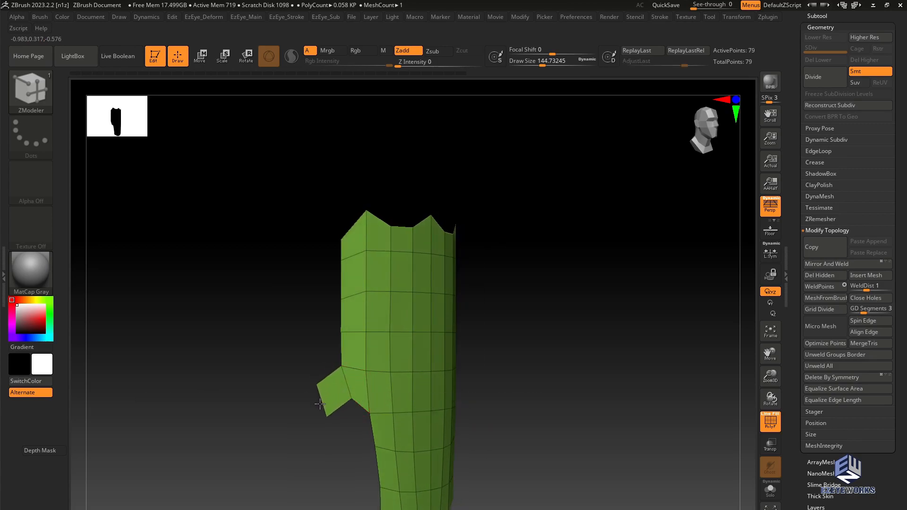
pyautogui.moveTo(321, 402); pyautogui.dragTo(510, 396, button='right')
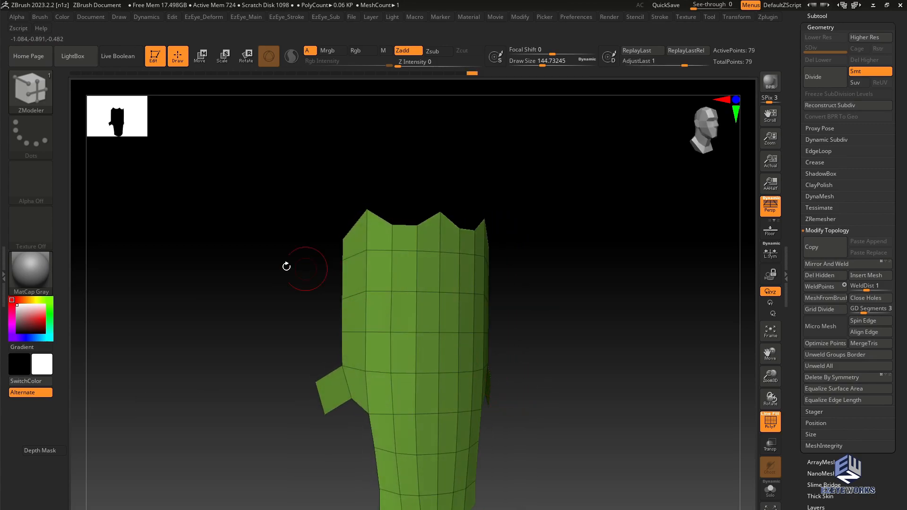
pyautogui.moveTo(310, 269); pyautogui.dragTo(304, 270, button='right')
pyautogui.moveTo(341, 277); pyautogui.dragTo(312, 290)
# Set the edge action to Slide, shorten and reshape the side tabs, and check the panel from the front.
pyautogui.press('space')
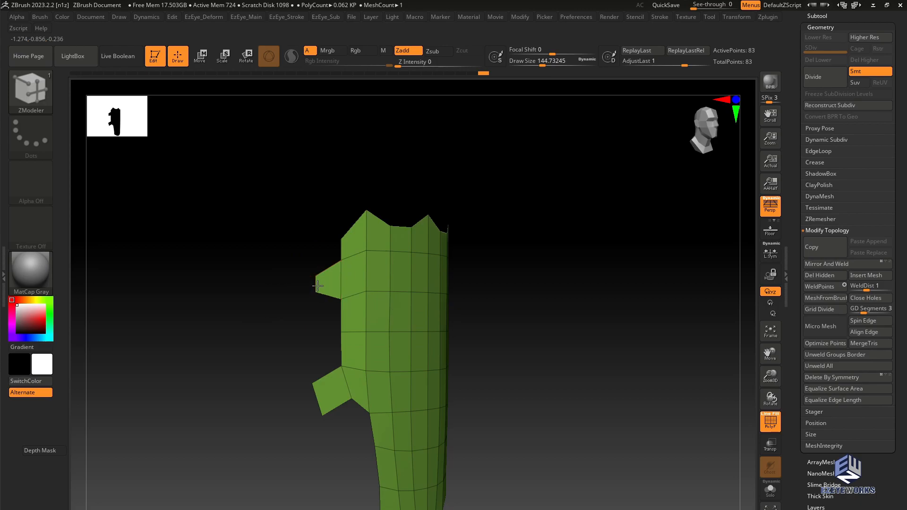
pyautogui.press('space')
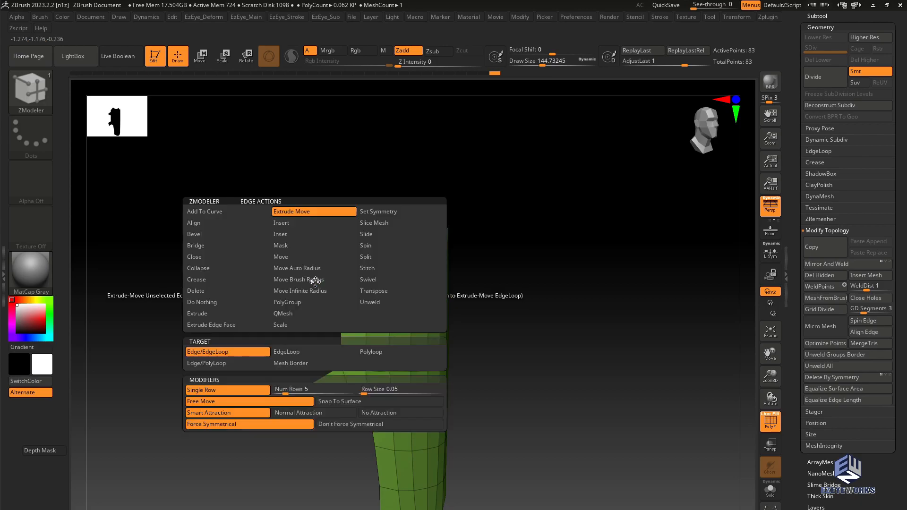
pyautogui.click(367, 234)
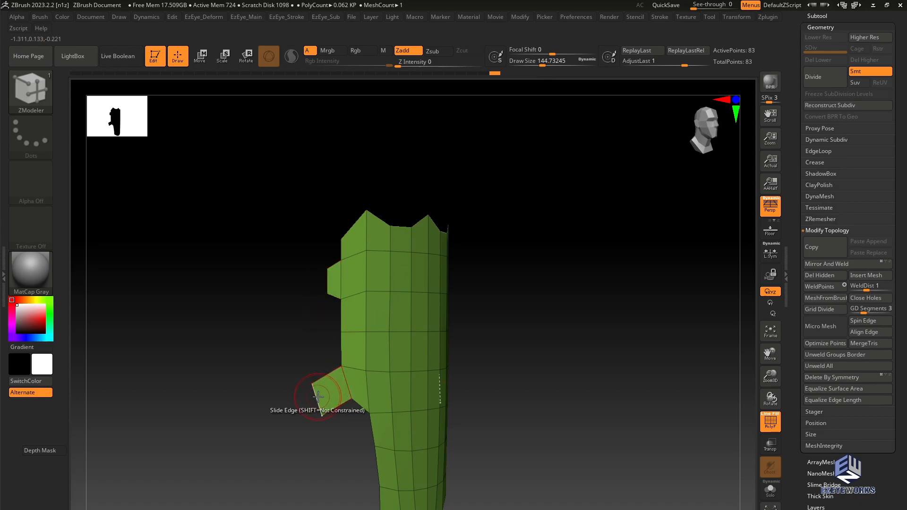
pyautogui.moveTo(331, 376); pyautogui.dragTo(336, 401)
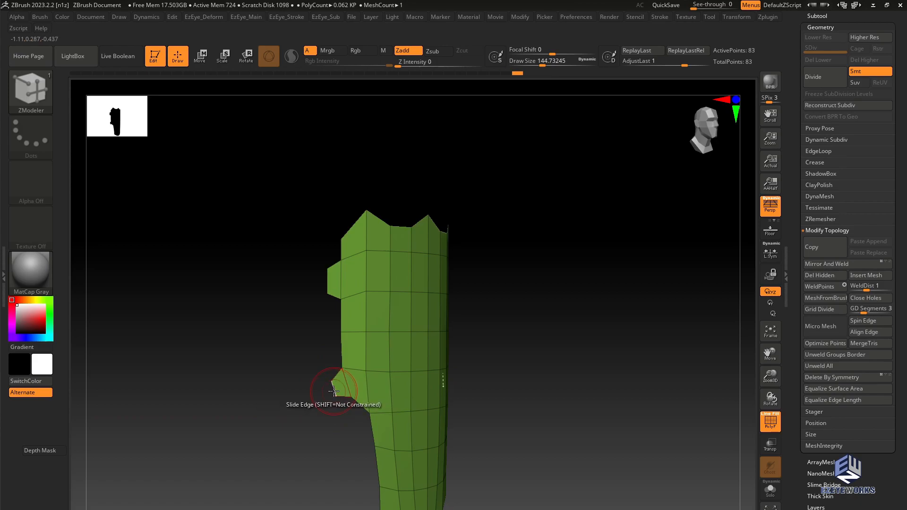
pyautogui.keyDown('alt'); pyautogui.moveTo(325, 392); pyautogui.dragTo(346, 373); pyautogui.keyUp('alt')
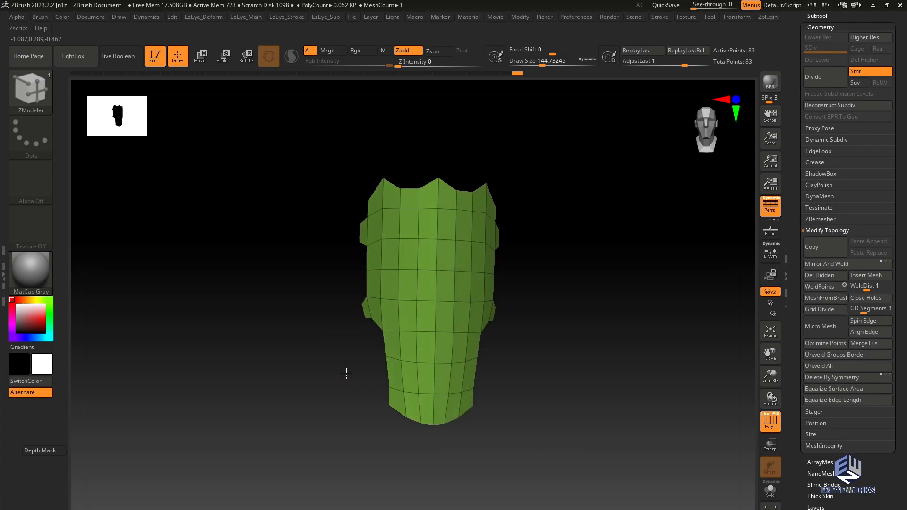
pyautogui.keyDown('alt'); pyautogui.moveTo(567, 274); pyautogui.dragTo(547, 295); pyautogui.keyUp('alt')
pyautogui.moveTo(520, 268); pyautogui.dragTo(616, 258)
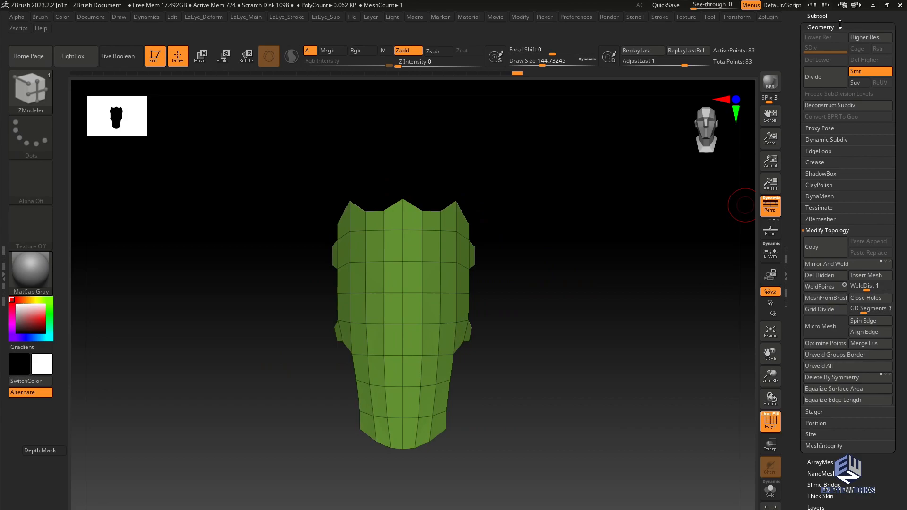
# In the EdgeLoop settings, set the Panel Loops Polish and Bevel values to 0.
pyautogui.click(823, 150)
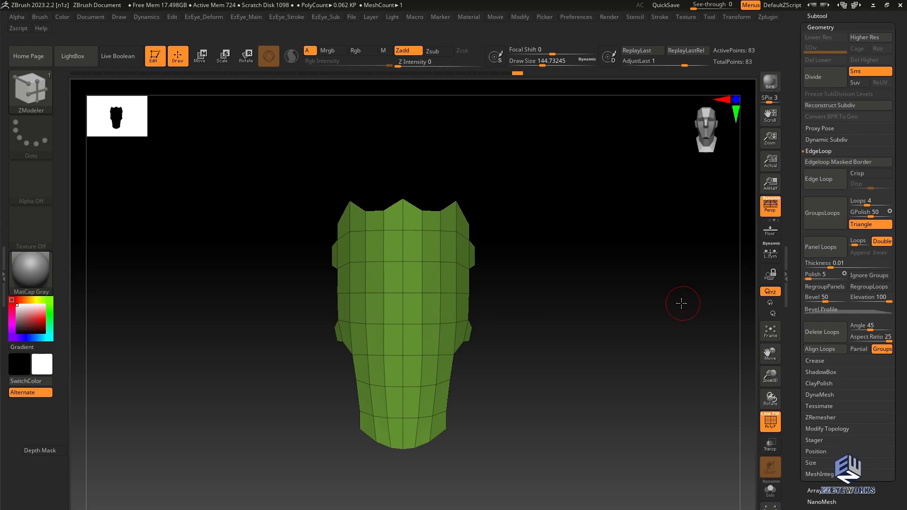
pyautogui.moveTo(683, 304); pyautogui.dragTo(670, 304)
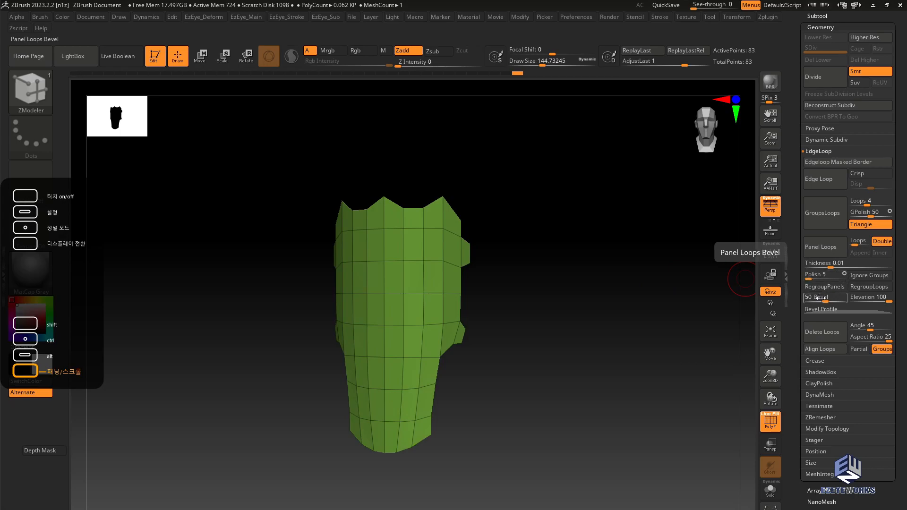
pyautogui.keyDown('ctrl'); pyautogui.moveTo(545, 279); pyautogui.dragTo(553, 296, button='right'); pyautogui.keyUp('ctrl')
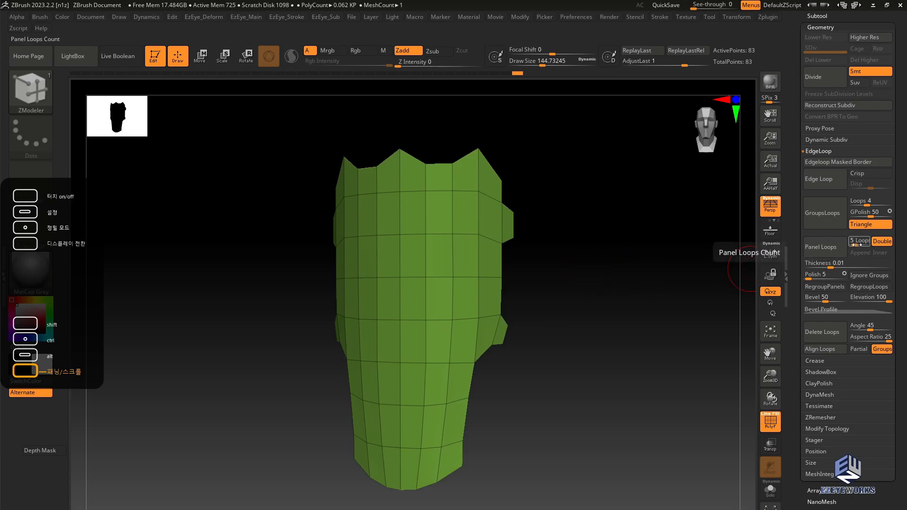
pyautogui.moveTo(711, 279); pyautogui.dragTo(534, 293, button='right')
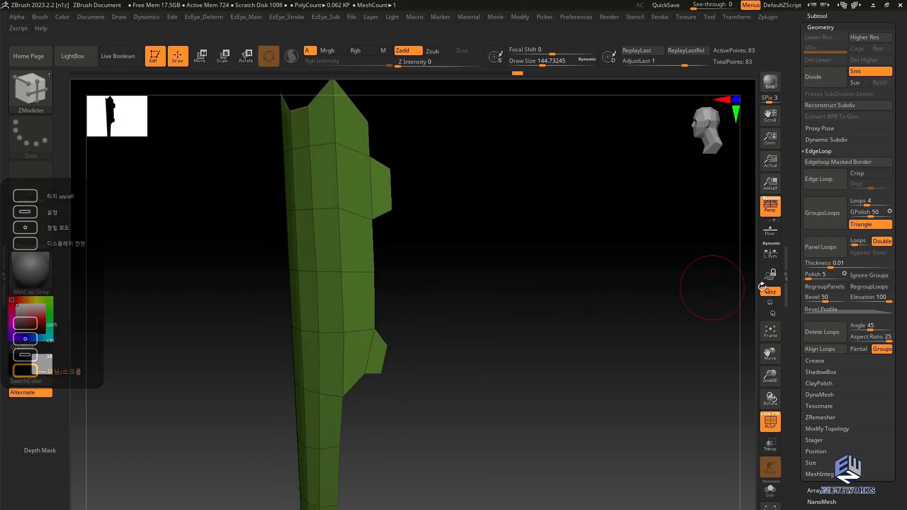
pyautogui.moveTo(808, 278); pyautogui.dragTo(813, 299)
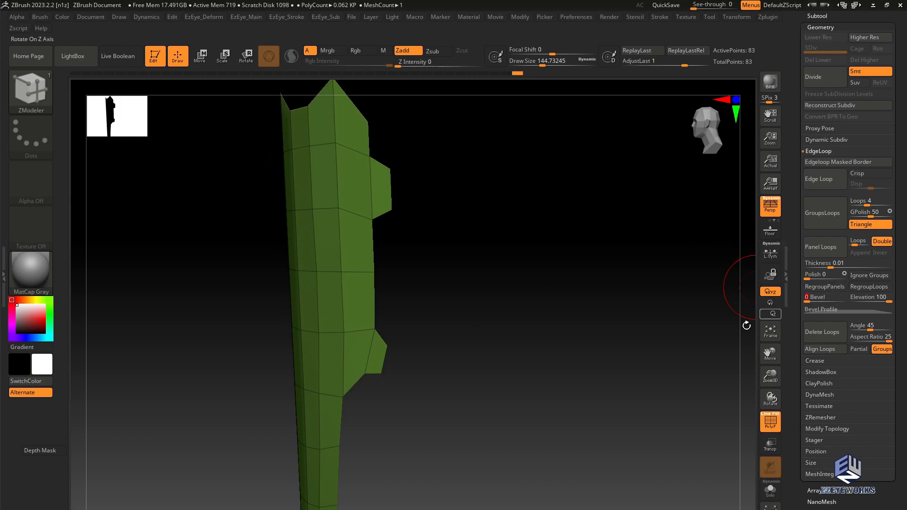
pyautogui.keyDown('ctrl'); pyautogui.moveTo(657, 369); pyautogui.dragTo(663, 335, button='right'); pyautogui.keyUp('ctrl')
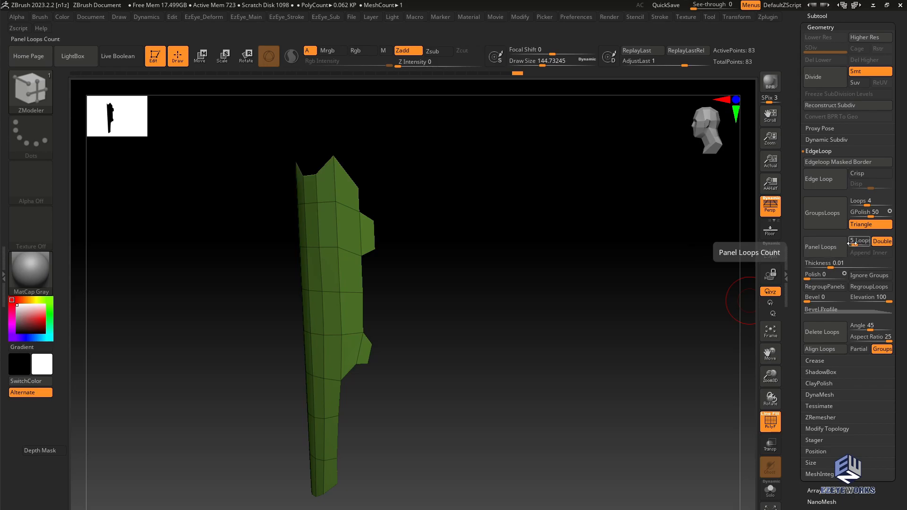
# Try Panel Loops on the panel with five loops and a thickness of 0.01, and undo it.
pyautogui.click(835, 253)
pyautogui.moveTo(613, 265); pyautogui.dragTo(548, 365)
pyautogui.hotkey('ctrl', 'z')
# Set the Panel Loops thickness to 0.05, try it with five loops, and undo the generated geometry.
pyautogui.click(823, 265)
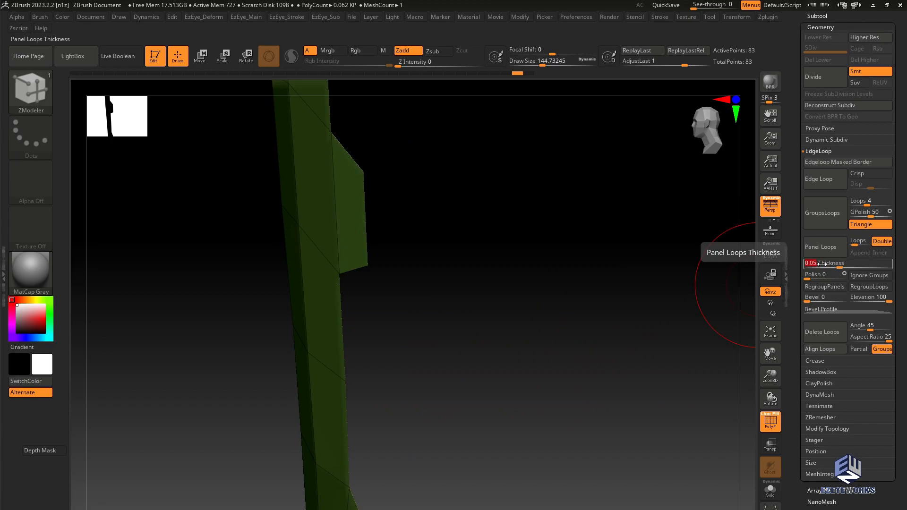
pyautogui.click(818, 250)
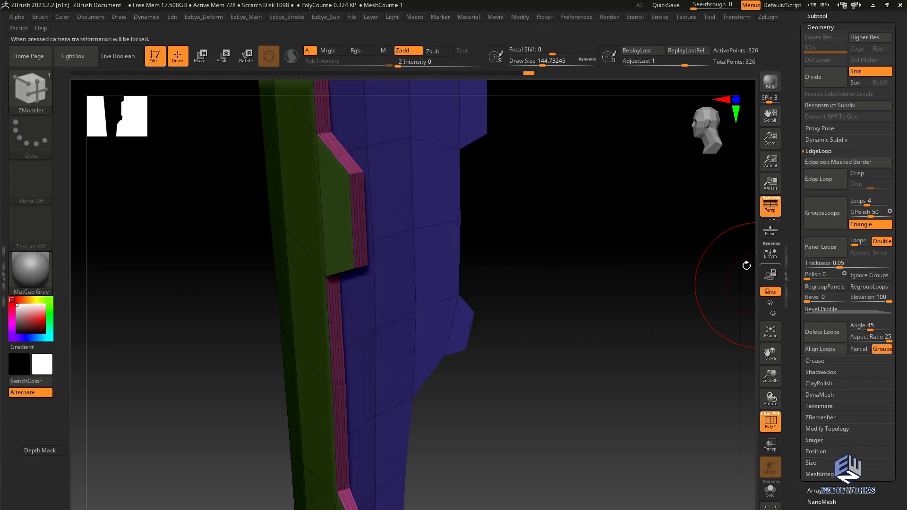
pyautogui.moveTo(579, 292); pyautogui.dragTo(586, 380)
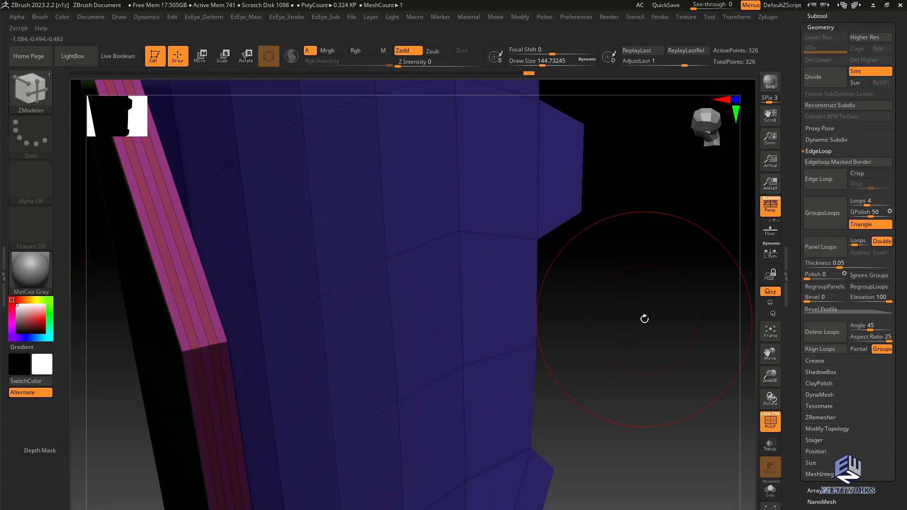
pyautogui.moveTo(603, 332); pyautogui.dragTo(614, 296)
pyautogui.hotkey('ctrl', 'z')
# Reduce Panel Loops to a single loop and apply it at 0.05 thickness to turn the sheet into a solid panel.
pyautogui.moveTo(854, 242); pyautogui.dragTo(851, 242)
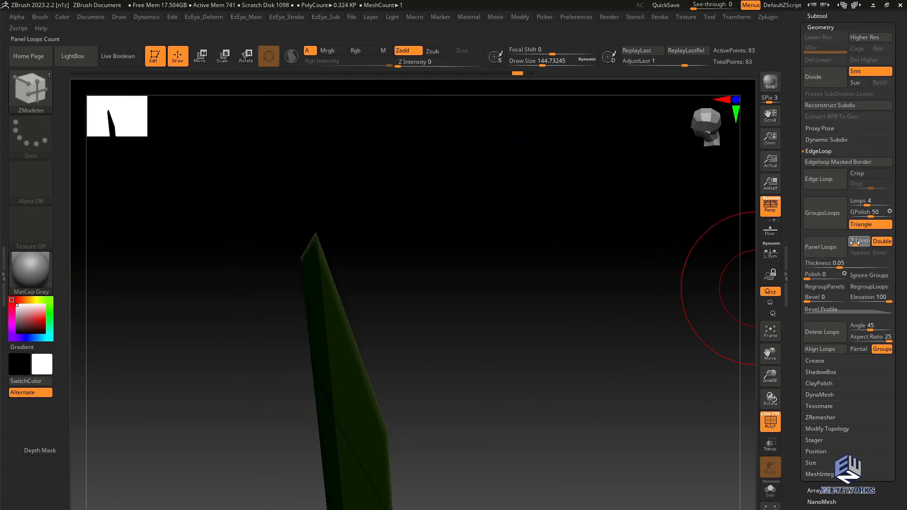
pyautogui.click(816, 254)
pyautogui.moveTo(623, 283); pyautogui.dragTo(479, 284)
pyautogui.moveTo(512, 334)
pyautogui.mouseDown()
pyautogui.moveTo(527, 349)
pyautogui.moveTo(452, 370)
pyautogui.moveTo(411, 366)
pyautogui.moveTo(407, 379)
pyautogui.moveTo(194, 320)
pyautogui.moveTo(213, 245)
pyautogui.mouseUp()
pyautogui.moveTo(206, 333)
pyautogui.keyDown('alt'); pyautogui.mouseDown()
pyautogui.moveTo(240, 282)
pyautogui.moveTo(260, 326)
pyautogui.mouseUp(); pyautogui.keyUp('alt')
pyautogui.moveTo(521, 315); pyautogui.dragTo(398, 246)
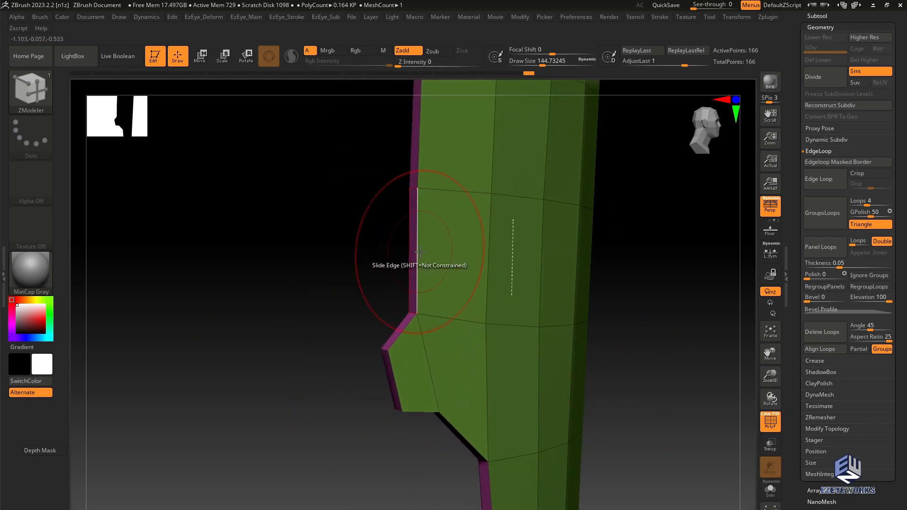
# Set the edge action to Bevel with EdgeLoop Complete and bevel the panel's outer front border narrowly.
pyautogui.rightClick(421, 252)
pyautogui.click(346, 235)
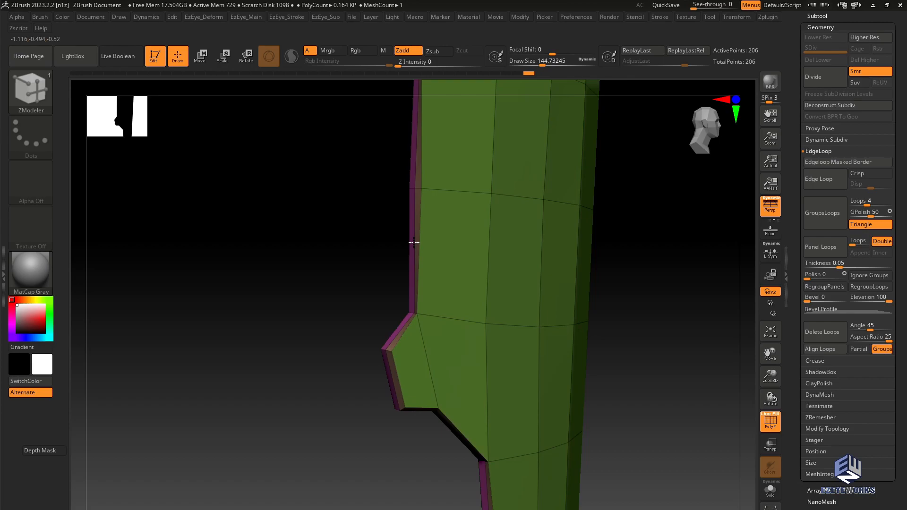
pyautogui.click(414, 242)
pyautogui.moveTo(370, 247)
pyautogui.mouseDown()
pyautogui.moveTo(359, 356)
pyautogui.moveTo(337, 349)
pyautogui.moveTo(378, 374)
pyautogui.moveTo(375, 324)
pyautogui.moveTo(445, 399)
pyautogui.moveTo(522, 318)
pyautogui.mouseUp()
# Reduce the draw size to about 18 and slide the point at the upper tab's lower inner corner inward to even the bevel.
pyautogui.press('space')
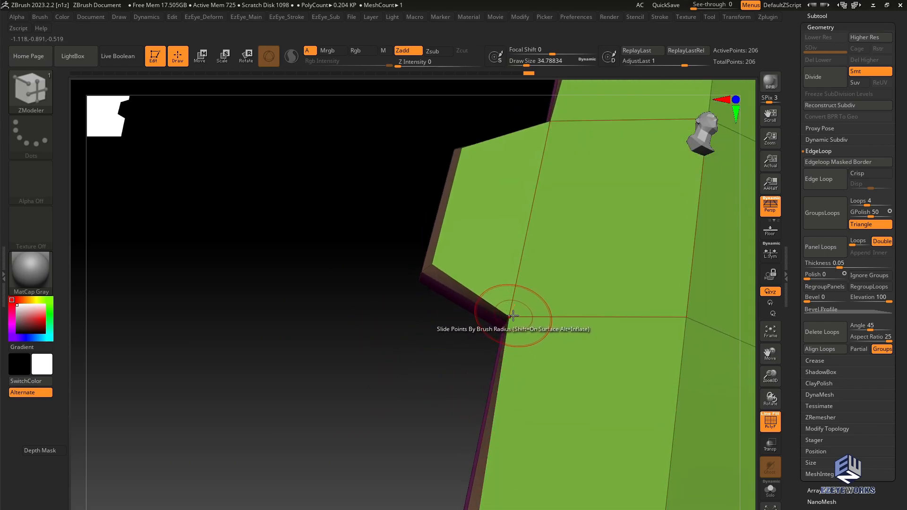
pyautogui.press('space')
pyautogui.press('space')
pyautogui.moveTo(424, 337); pyautogui.dragTo(418, 338)
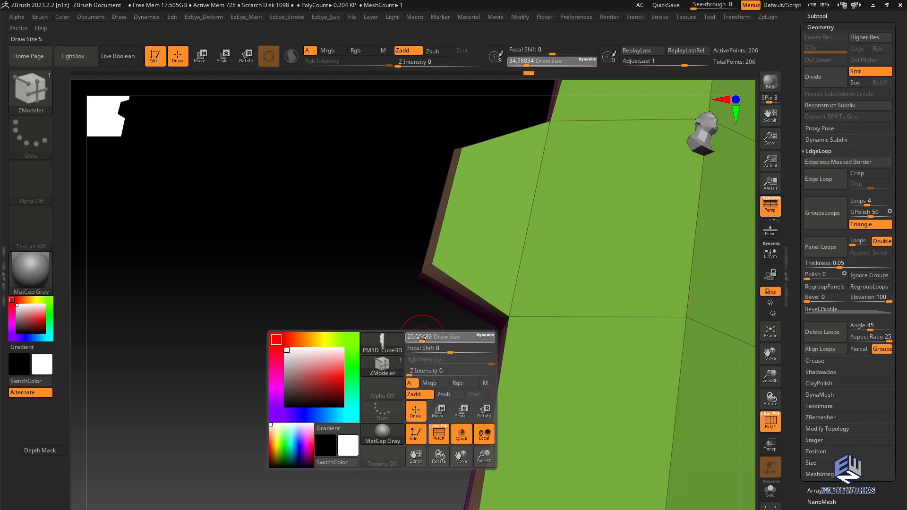
pyautogui.moveTo(512, 313)
pyautogui.mouseDown()
pyautogui.moveTo(519, 301)
pyautogui.moveTo(519, 313)
pyautogui.mouseUp()
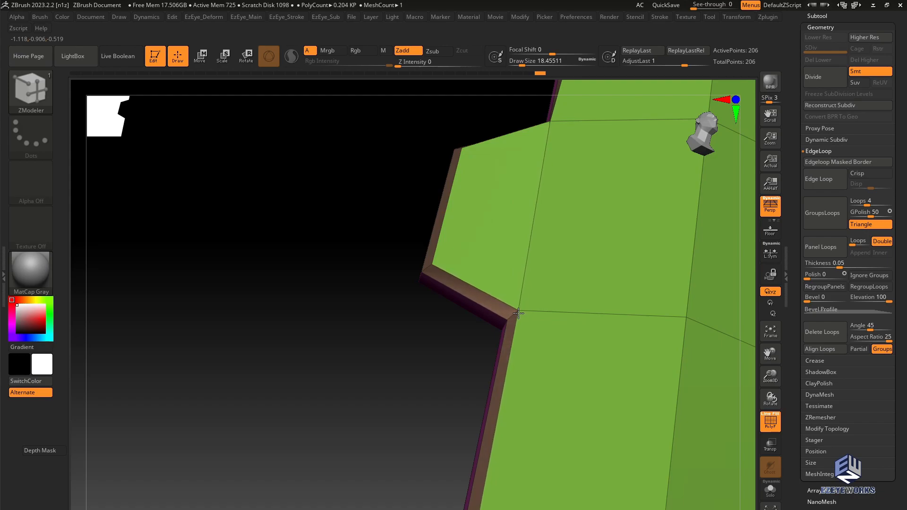
pyautogui.moveTo(315, 377); pyautogui.dragTo(359, 373)
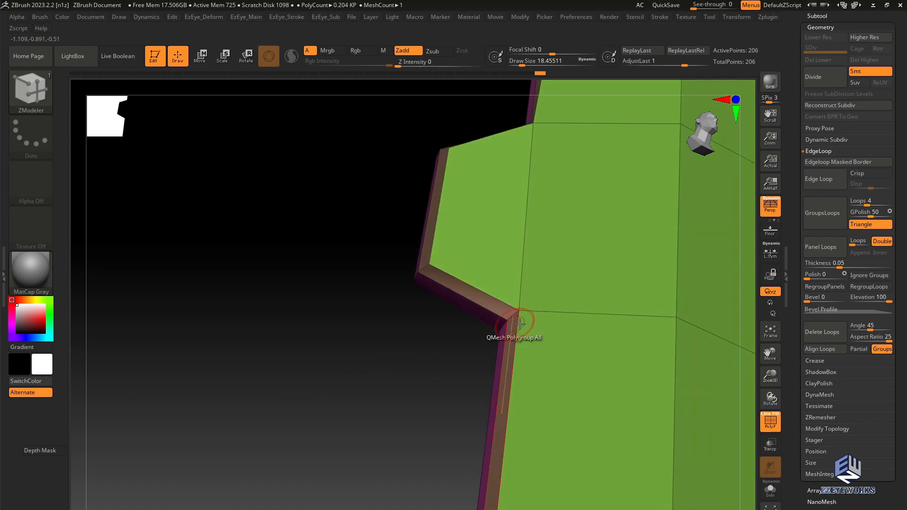
pyautogui.press('b')
pyautogui.press('s')
pyautogui.press('t')
pyautogui.moveTo(452, 340)
pyautogui.mouseDown()
pyautogui.moveTo(405, 348)
pyautogui.moveTo(414, 344)
pyautogui.mouseUp()
pyautogui.press('b')
pyautogui.press('m')
pyautogui.press('v')
# With the ZModeler brush, slide the bevel point at the upper tab's upper inner corner to even out the bevel width.
pyautogui.moveTo(518, 315); pyautogui.dragTo(382, 302)
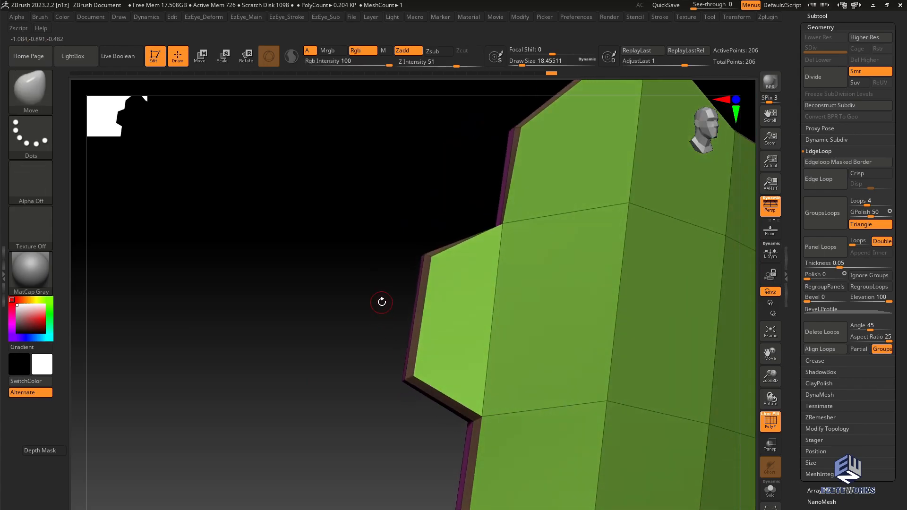
pyautogui.press('b')
pyautogui.press('z')
pyautogui.press('m')
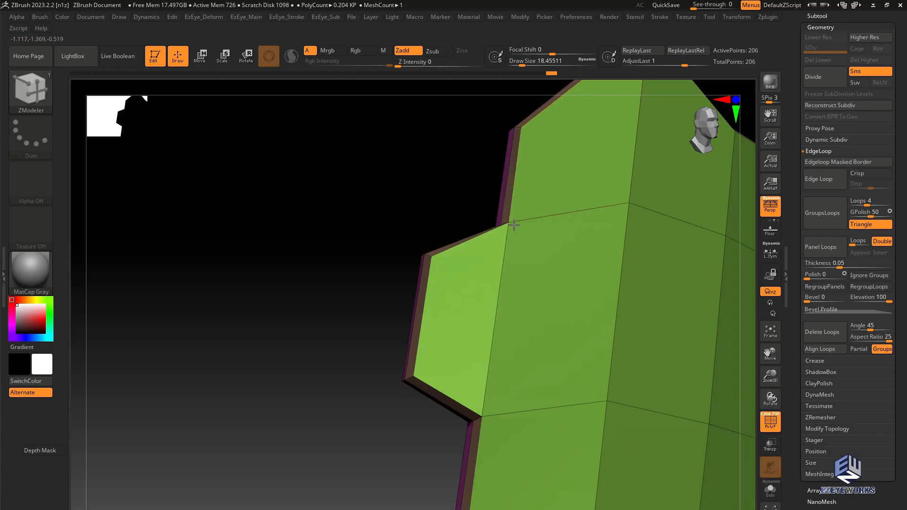
pyautogui.moveTo(513, 224); pyautogui.dragTo(512, 233)
pyautogui.press('b')
pyautogui.press('s')
pyautogui.press('t')
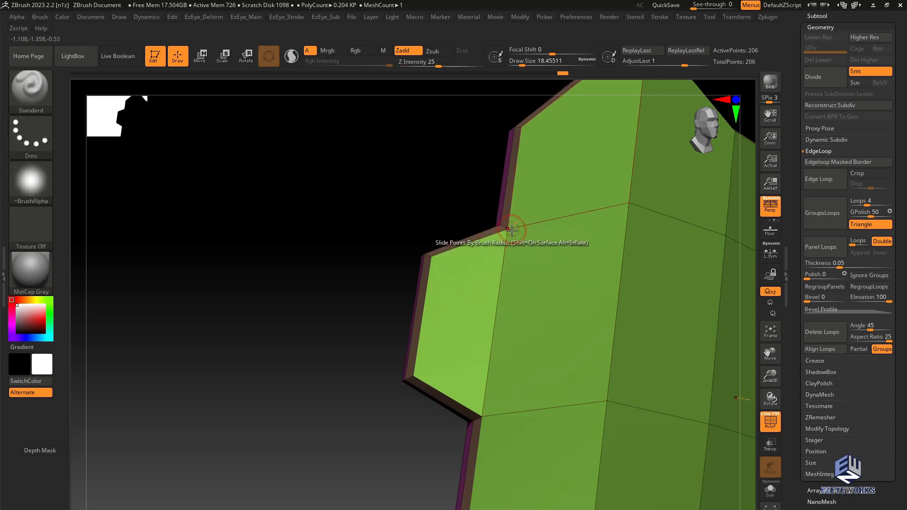
pyautogui.moveTo(440, 215)
pyautogui.mouseDown()
pyautogui.moveTo(407, 199)
pyautogui.moveTo(405, 211)
pyautogui.moveTo(421, 222)
pyautogui.moveTo(407, 220)
pyautogui.moveTo(399, 241)
pyautogui.moveTo(500, 233)
pyautogui.moveTo(439, 345)
pyautogui.moveTo(413, 334)
pyautogui.moveTo(371, 293)
pyautogui.moveTo(379, 343)
pyautogui.moveTo(371, 356)
pyautogui.mouseUp()
pyautogui.press('b')
pyautogui.press('m')
pyautogui.press('v')
# With the ZModeler brush, slide the bevel points below the lower side tab inward to even out the bevel width.
pyautogui.press('b')
pyautogui.press('z')
pyautogui.press('m')
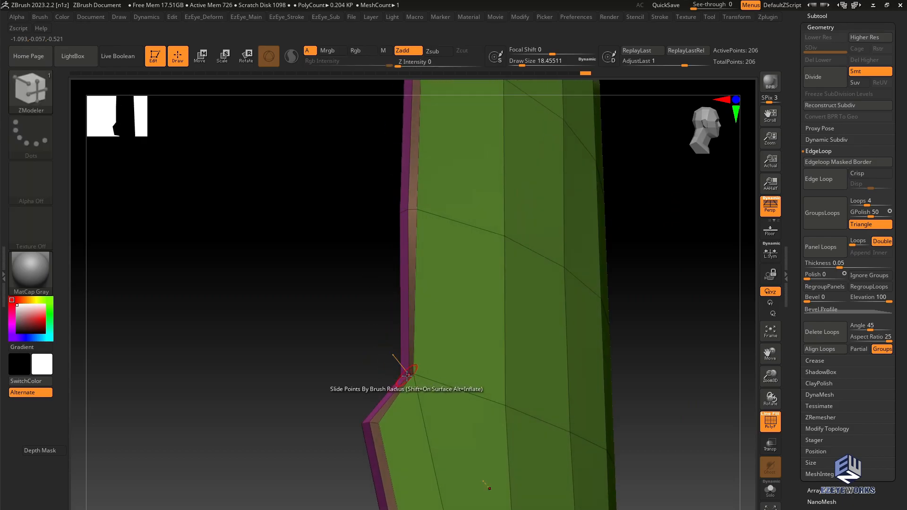
pyautogui.moveTo(356, 360); pyautogui.dragTo(314, 285)
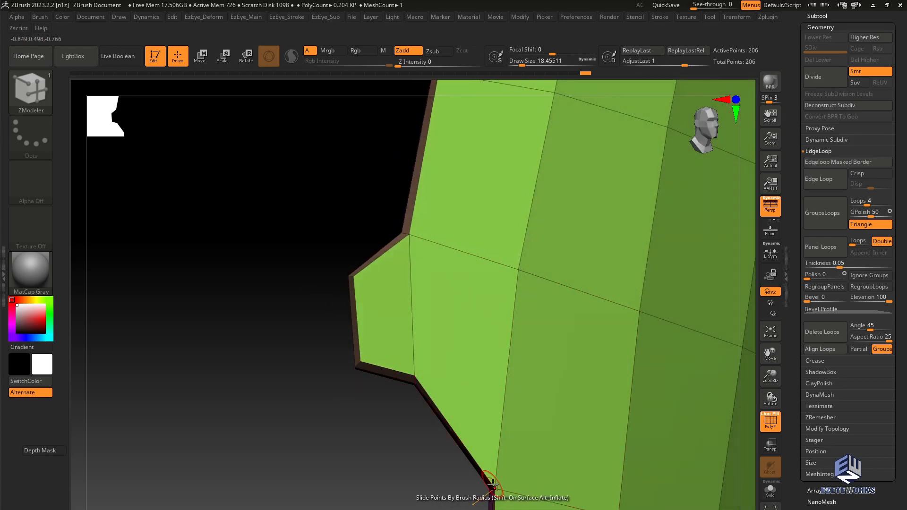
pyautogui.moveTo(499, 477); pyautogui.dragTo(504, 481)
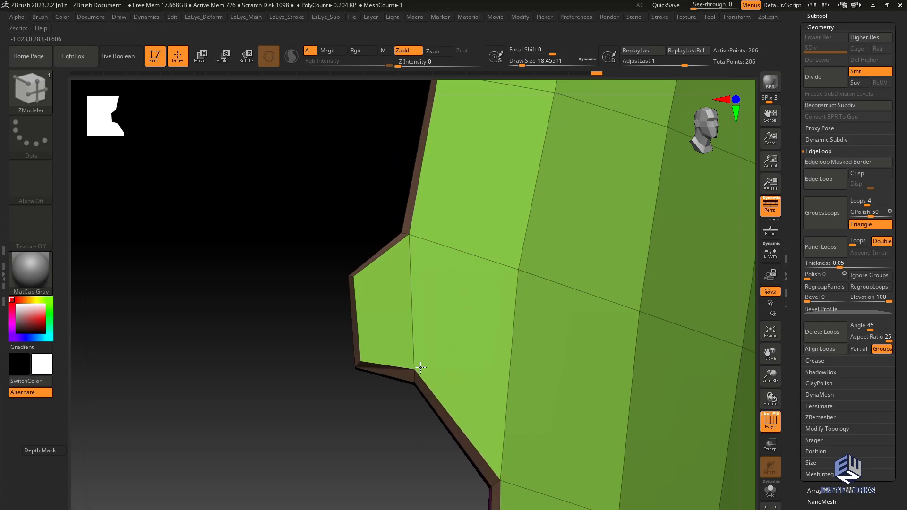
pyautogui.moveTo(414, 373); pyautogui.dragTo(418, 374)
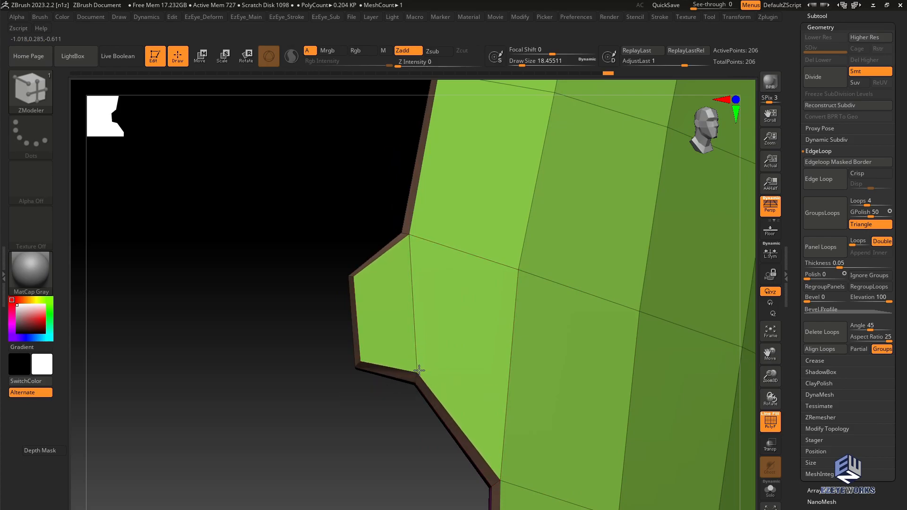
# Inspect the bevelled border around the side tabs from several angles.
pyautogui.moveTo(387, 428)
pyautogui.keyDown('alt'); pyautogui.mouseDown()
pyautogui.moveTo(398, 397)
pyautogui.moveTo(406, 409)
pyautogui.mouseUp(); pyautogui.keyUp('alt')
pyautogui.press('b')
pyautogui.press('s')
pyautogui.press('t')
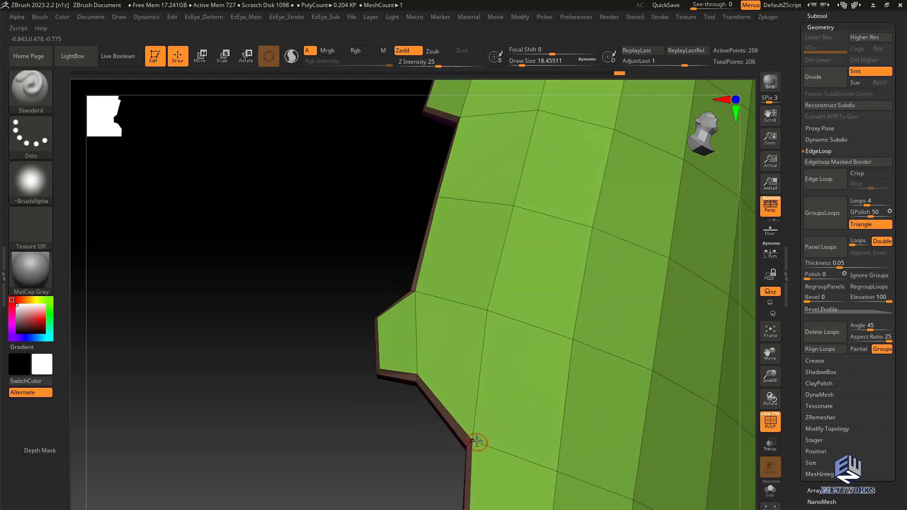
pyautogui.moveTo(359, 300); pyautogui.dragTo(337, 312)
pyautogui.moveTo(330, 271); pyautogui.dragTo(562, 296)
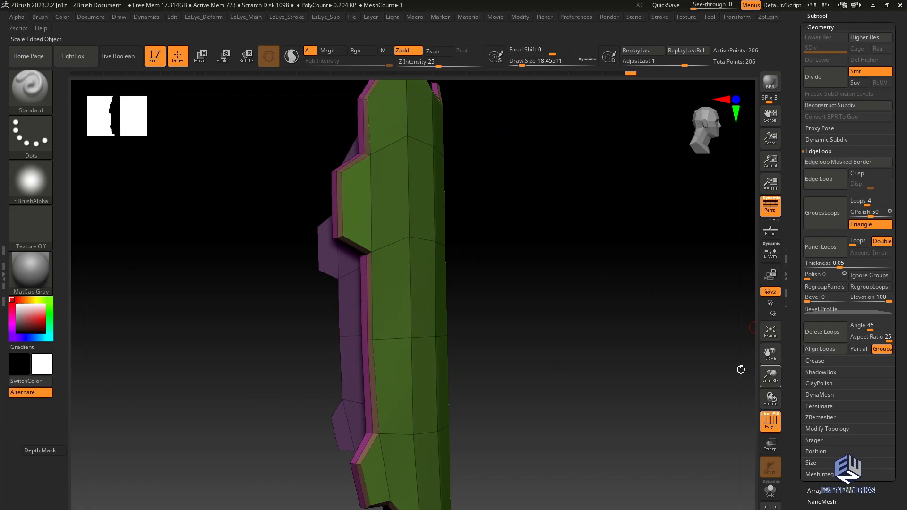
pyautogui.moveTo(544, 306); pyautogui.dragTo(408, 324)
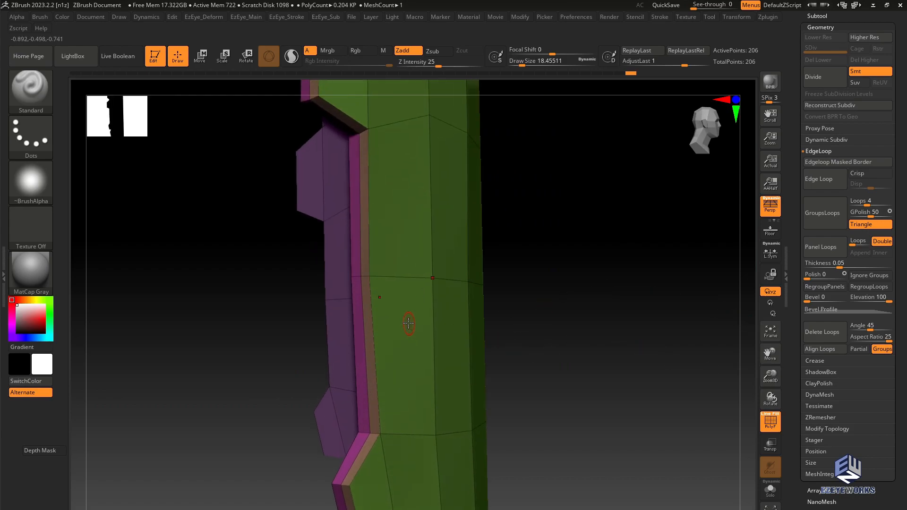
# Return to the ZModeler brush and set the edge action to Crease with the EdgeLoop Partial target.
pyautogui.press('b')
pyautogui.press('z')
pyautogui.press('m')
pyautogui.press('space')
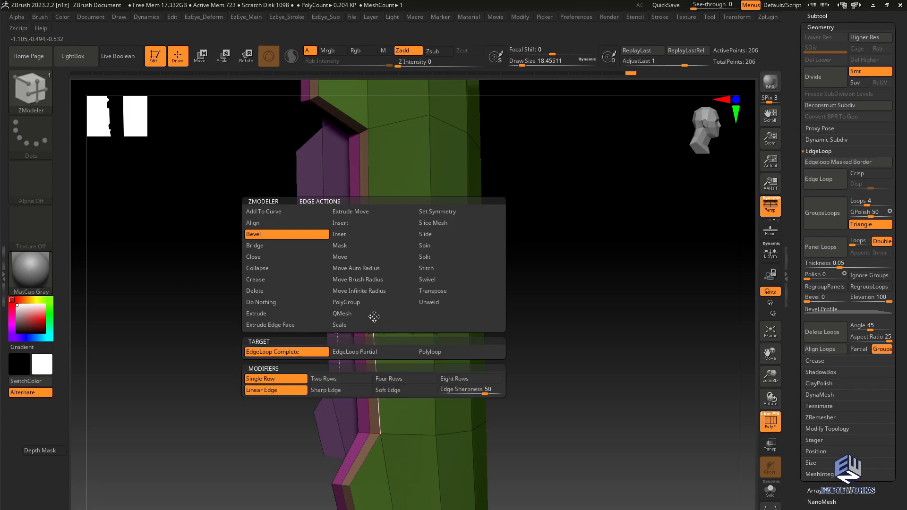
pyautogui.click(279, 280)
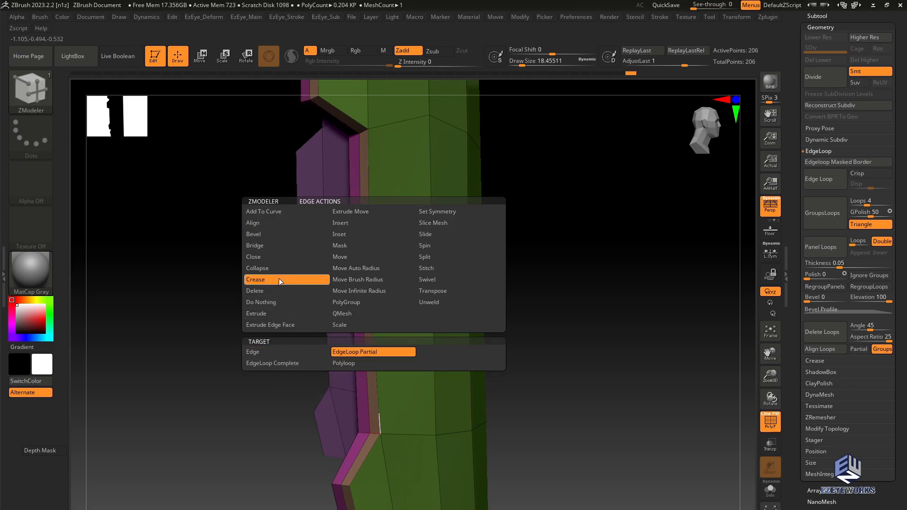
pyautogui.click(287, 353)
pyautogui.click(344, 352)
# Crease the bevel's edge loop along the panel's side border and check the creased edges around the lower tab.
pyautogui.keyDown('alt'); pyautogui.moveTo(535, 331); pyautogui.dragTo(538, 371); pyautogui.keyUp('alt')
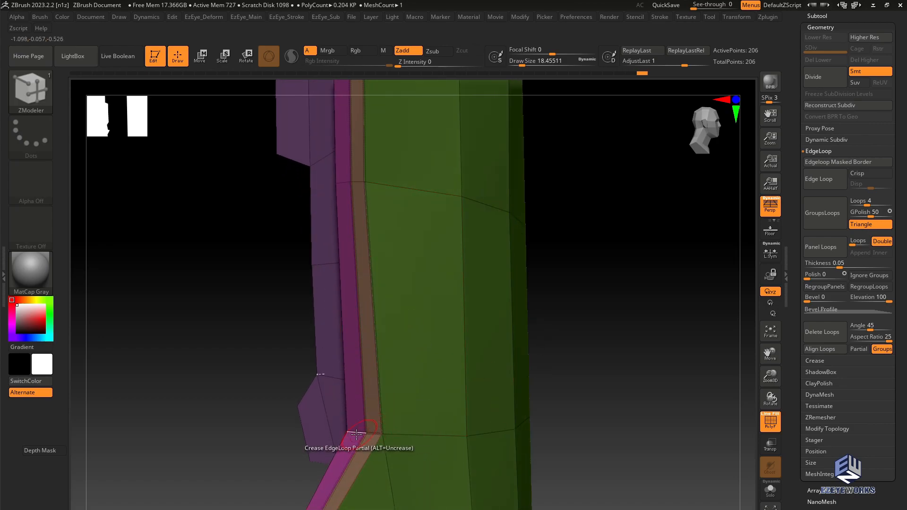
pyautogui.moveTo(600, 420); pyautogui.dragTo(426, 350)
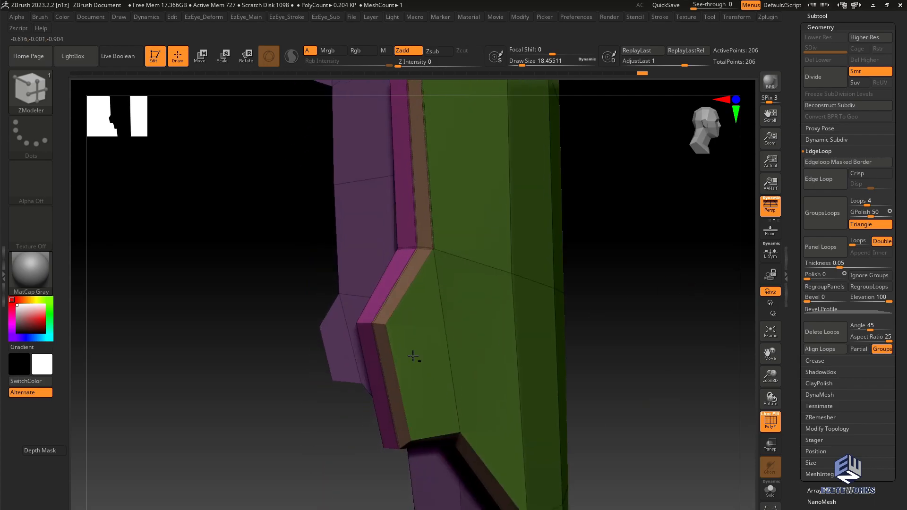
pyautogui.click(394, 312)
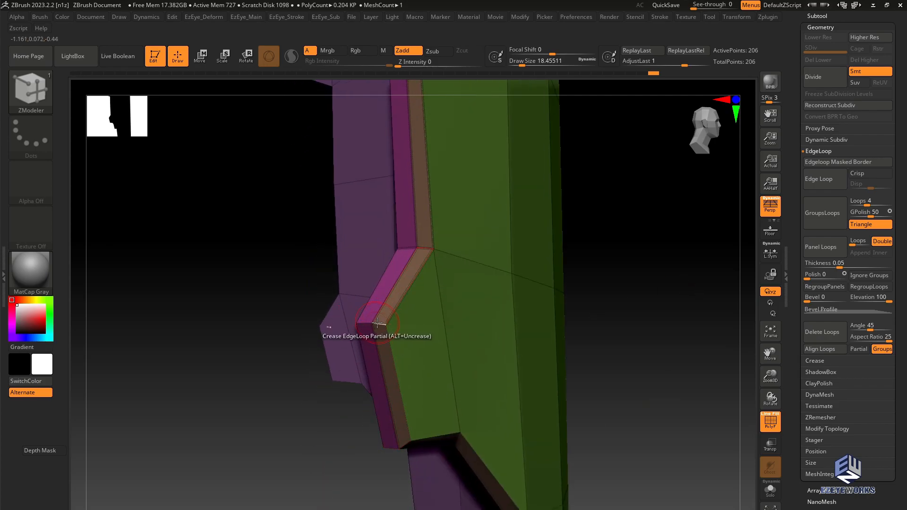
pyautogui.moveTo(378, 323); pyautogui.dragTo(312, 357)
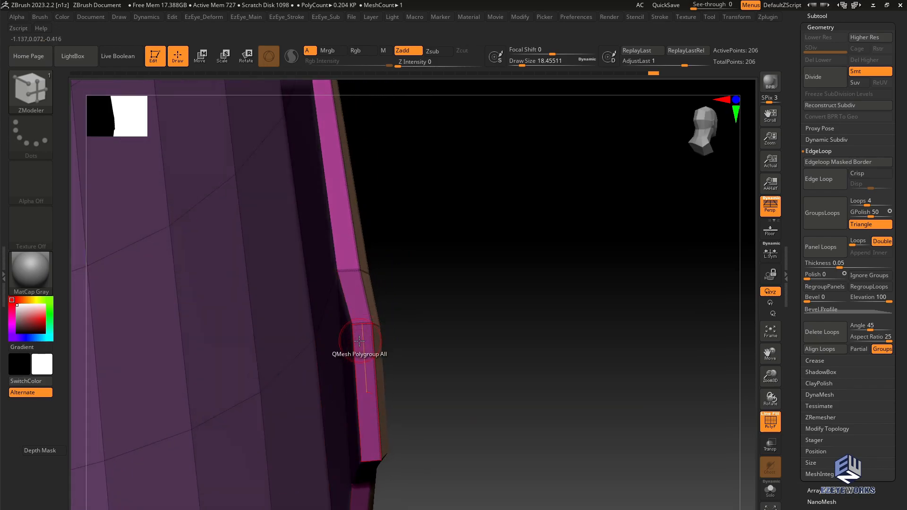
pyautogui.moveTo(439, 357); pyautogui.dragTo(314, 352)
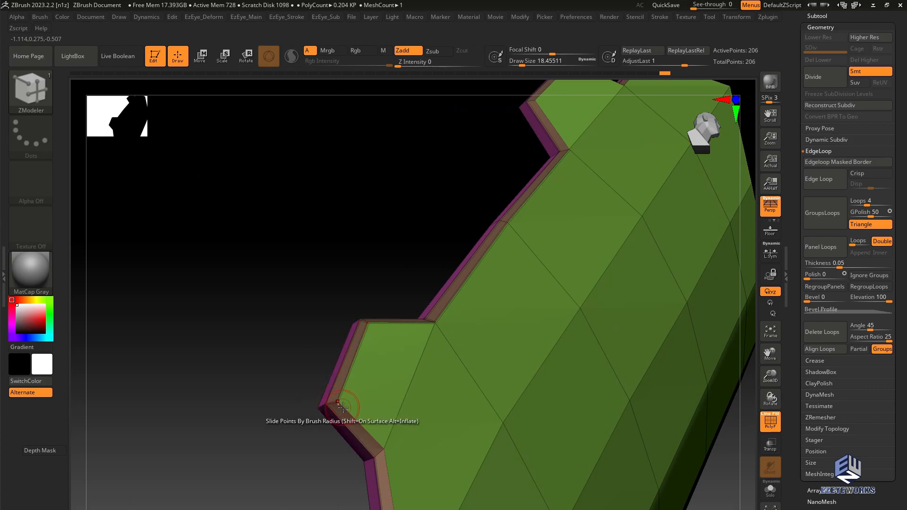
pyautogui.moveTo(303, 421); pyautogui.dragTo(429, 406)
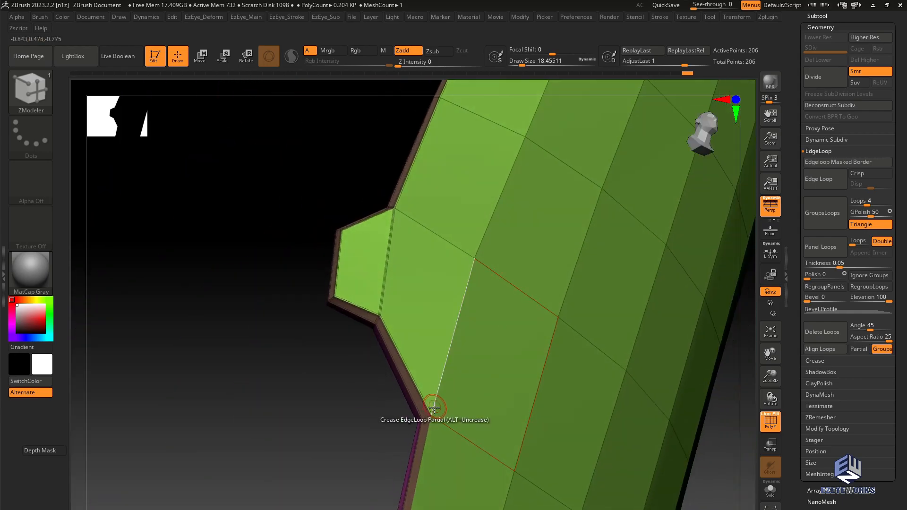
pyautogui.moveTo(362, 428); pyautogui.dragTo(367, 257)
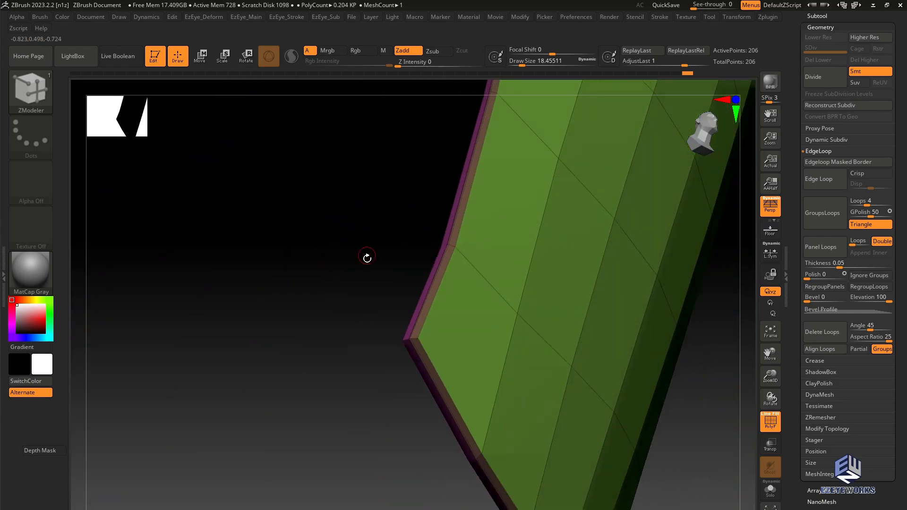
# Crease the short edges crossing the bevelled border at the corners of the side tabs, using the EdgeLoop Partial target.
pyautogui.moveTo(388, 341)
pyautogui.mouseDown()
pyautogui.moveTo(363, 342)
pyautogui.moveTo(368, 263)
pyautogui.moveTo(399, 351)
pyautogui.moveTo(490, 324)
pyautogui.moveTo(387, 280)
pyautogui.moveTo(403, 194)
pyautogui.moveTo(415, 218)
pyautogui.mouseUp()
pyautogui.keyDown('alt'); pyautogui.moveTo(303, 142); pyautogui.dragTo(292, 360); pyautogui.keyUp('alt')
pyautogui.keyDown('alt'); pyautogui.moveTo(260, 316); pyautogui.dragTo(289, 357); pyautogui.keyUp('alt')
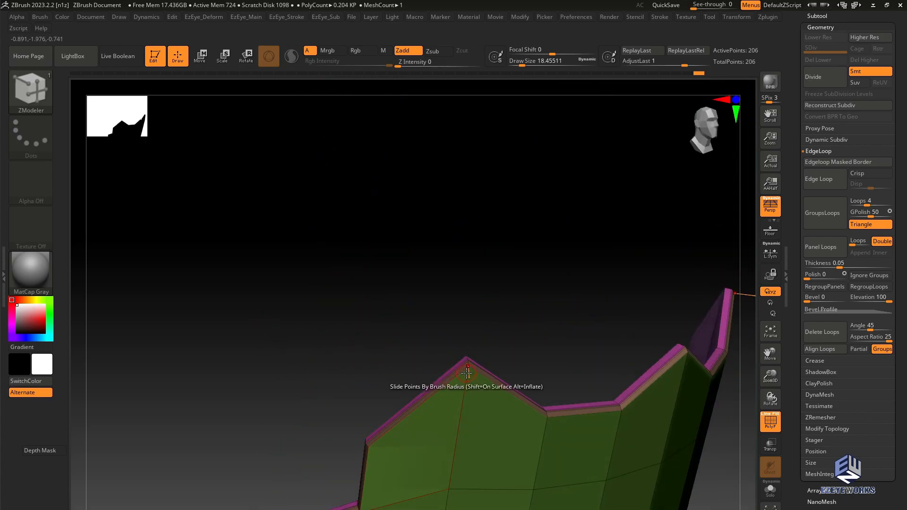
pyautogui.moveTo(508, 348); pyautogui.dragTo(487, 354)
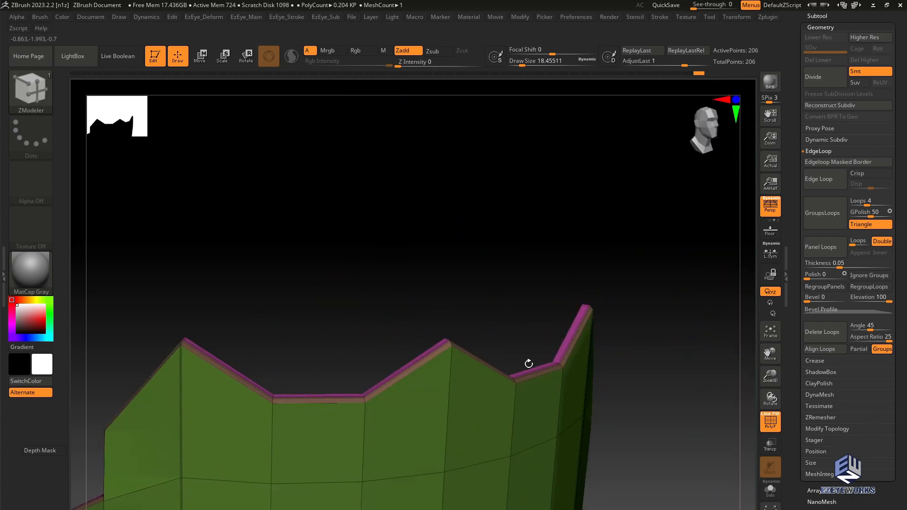
pyautogui.moveTo(401, 331); pyautogui.dragTo(392, 301)
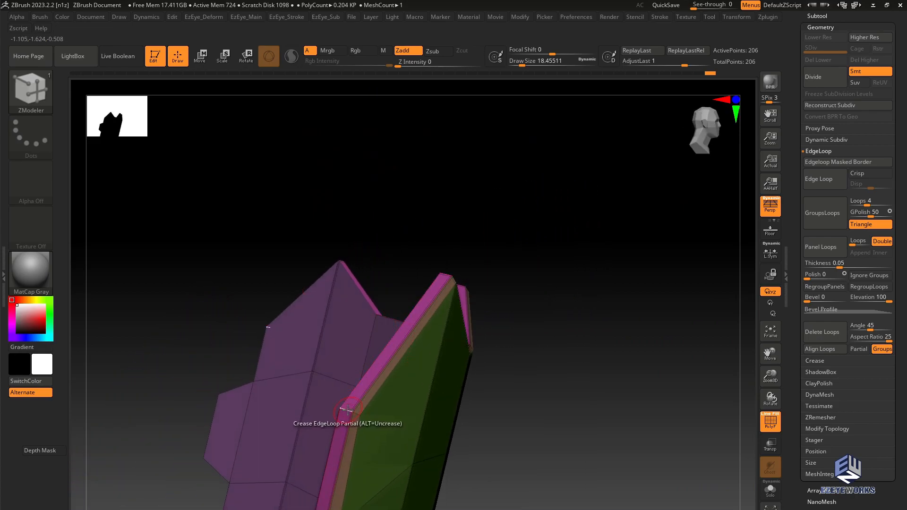
pyautogui.moveTo(545, 438); pyautogui.dragTo(600, 367)
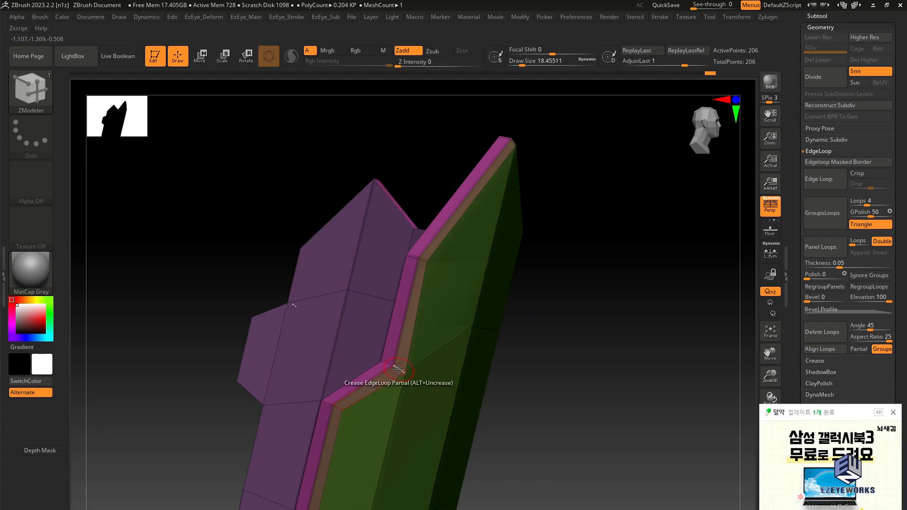
pyautogui.moveTo(595, 410); pyautogui.dragTo(579, 399)
pyautogui.keyDown('alt'); pyautogui.moveTo(210, 383); pyautogui.dragTo(301, 229); pyautogui.keyUp('alt')
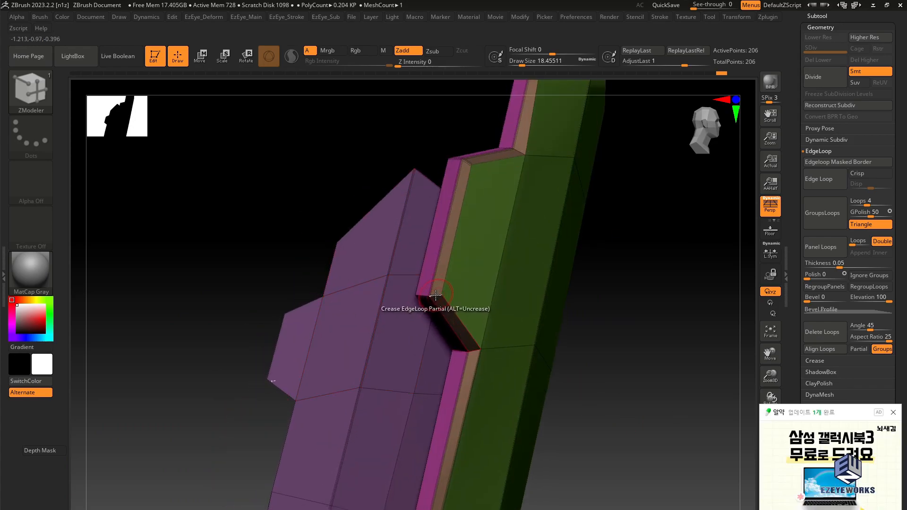
pyautogui.moveTo(590, 384); pyautogui.dragTo(833, 377)
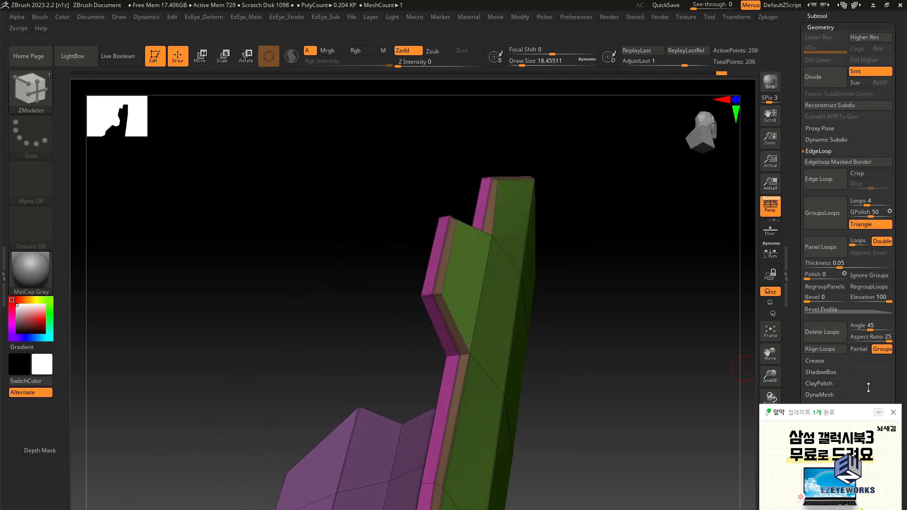
# Close the pop-up advertisement and check the creased corners around the side tabs.
pyautogui.click(893, 414)
pyautogui.moveTo(574, 401); pyautogui.dragTo(555, 383)
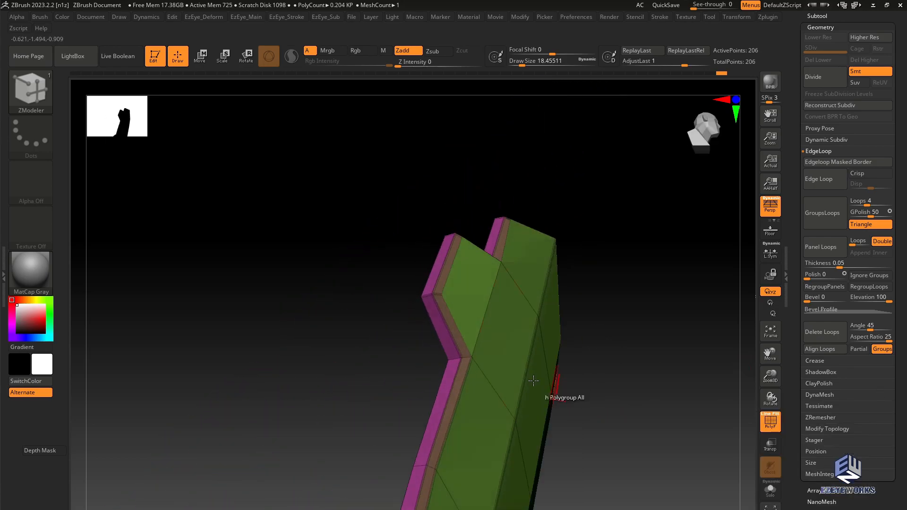
pyautogui.moveTo(631, 431); pyautogui.dragTo(548, 404)
pyautogui.keyDown('shift'); pyautogui.moveTo(357, 406); pyautogui.dragTo(377, 367); pyautogui.keyUp('shift')
pyautogui.keyDown('alt'); pyautogui.moveTo(415, 425); pyautogui.dragTo(322, 326); pyautogui.keyUp('alt')
pyautogui.moveTo(325, 396)
pyautogui.keyDown('alt'); pyautogui.mouseDown()
pyautogui.moveTo(327, 307)
pyautogui.moveTo(314, 358)
pyautogui.moveTo(298, 340)
pyautogui.moveTo(312, 340)
pyautogui.moveTo(366, 385)
pyautogui.moveTo(356, 374)
pyautogui.mouseUp(); pyautogui.keyUp('alt')
# Preview the panel subdivided with the polyframe switched off and on, and undo the subdivision.
pyautogui.press('ctrl')
pyautogui.hotkey('ctrl', 'd')
pyautogui.moveTo(318, 344)
pyautogui.mouseDown()
pyautogui.moveTo(353, 450)
pyautogui.moveTo(313, 328)
pyautogui.moveTo(362, 456)
pyautogui.moveTo(385, 320)
pyautogui.moveTo(394, 412)
pyautogui.mouseUp()
pyautogui.hotkey('shift', 'f')
pyautogui.hotkey('shift', 'f')
pyautogui.hotkey('ctrl', 'z')
# Check the side tabs' border corners up close, trying one subdivision on the panel and undoing it.
pyautogui.moveTo(415, 358); pyautogui.dragTo(494, 281)
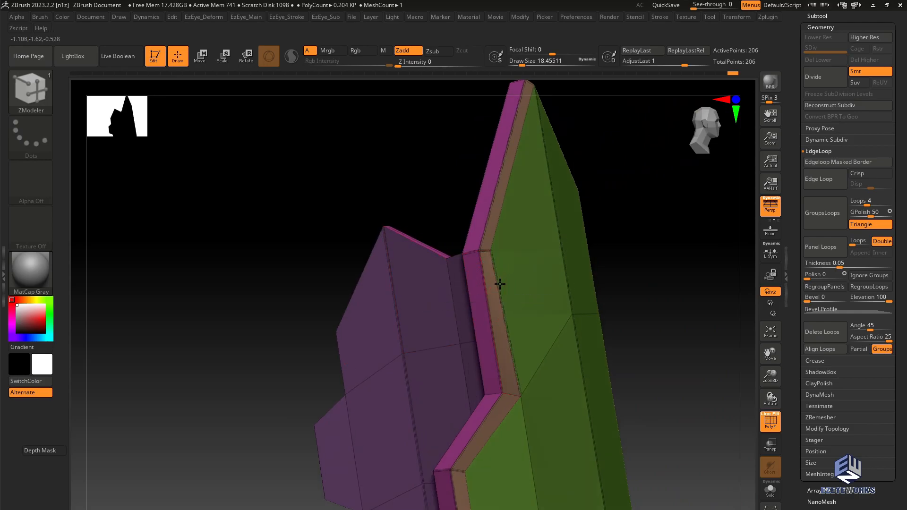
pyautogui.moveTo(678, 371); pyautogui.dragTo(651, 300)
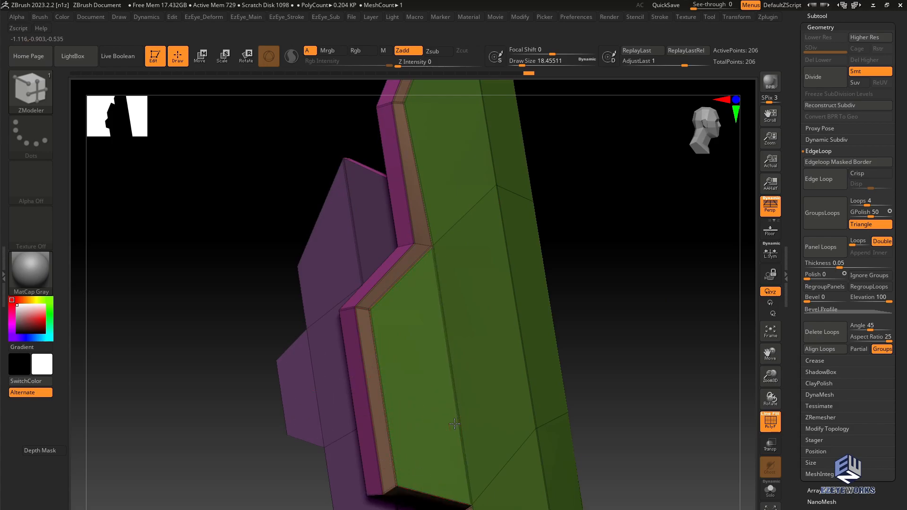
pyautogui.moveTo(642, 449); pyautogui.dragTo(599, 385)
pyautogui.keyDown('alt'); pyautogui.moveTo(639, 418); pyautogui.dragTo(593, 321); pyautogui.keyUp('alt')
pyautogui.keyDown('alt'); pyautogui.moveTo(243, 378); pyautogui.dragTo(197, 334); pyautogui.keyUp('alt')
pyautogui.moveTo(263, 458); pyautogui.dragTo(259, 293)
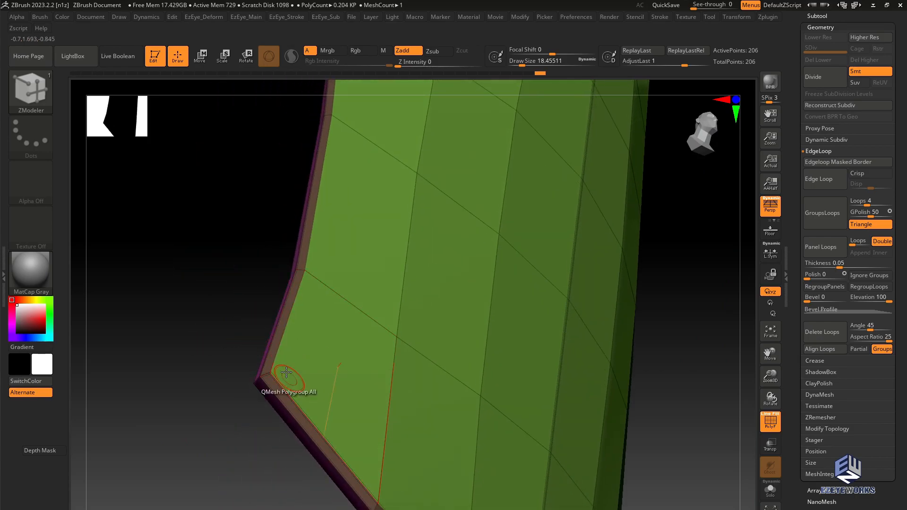
pyautogui.moveTo(237, 478)
pyautogui.mouseDown()
pyautogui.moveTo(294, 410)
pyautogui.moveTo(289, 432)
pyautogui.moveTo(275, 293)
pyautogui.moveTo(319, 431)
pyautogui.moveTo(312, 362)
pyautogui.moveTo(682, 435)
pyautogui.moveTo(633, 427)
pyautogui.moveTo(624, 393)
pyautogui.moveTo(564, 412)
pyautogui.moveTo(510, 397)
pyautogui.moveTo(508, 380)
pyautogui.mouseUp()
pyautogui.hotkey('ctrl', 'd')
pyautogui.hotkey('ctrl', 'z')
# Crease the border-crossing edge at the side tab's base and preview the panel at subdivision level 3.
pyautogui.moveTo(452, 293); pyautogui.dragTo(449, 274)
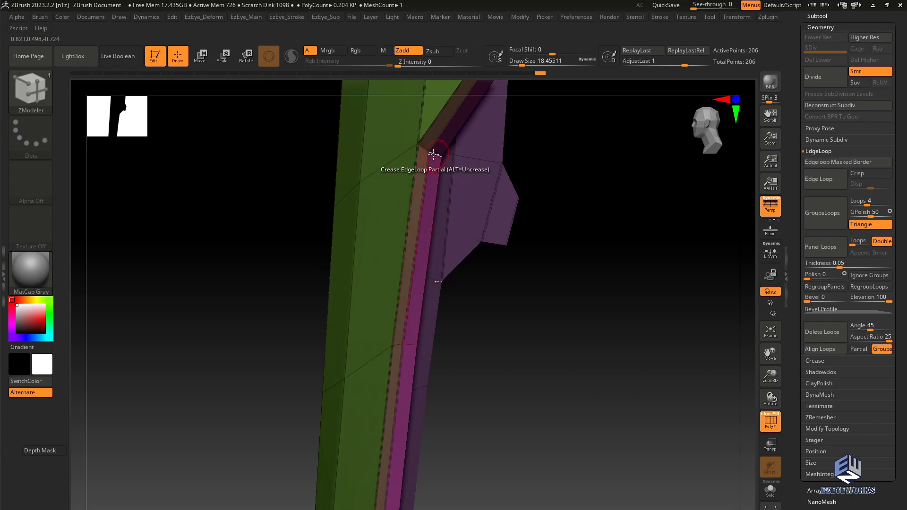
pyautogui.moveTo(433, 154)
pyautogui.mouseDown()
pyautogui.moveTo(551, 371)
pyautogui.moveTo(551, 306)
pyautogui.moveTo(573, 284)
pyautogui.moveTo(585, 314)
pyautogui.moveTo(569, 338)
pyautogui.moveTo(574, 323)
pyautogui.moveTo(581, 350)
pyautogui.mouseUp()
pyautogui.hotkey('ctrl', 'd')
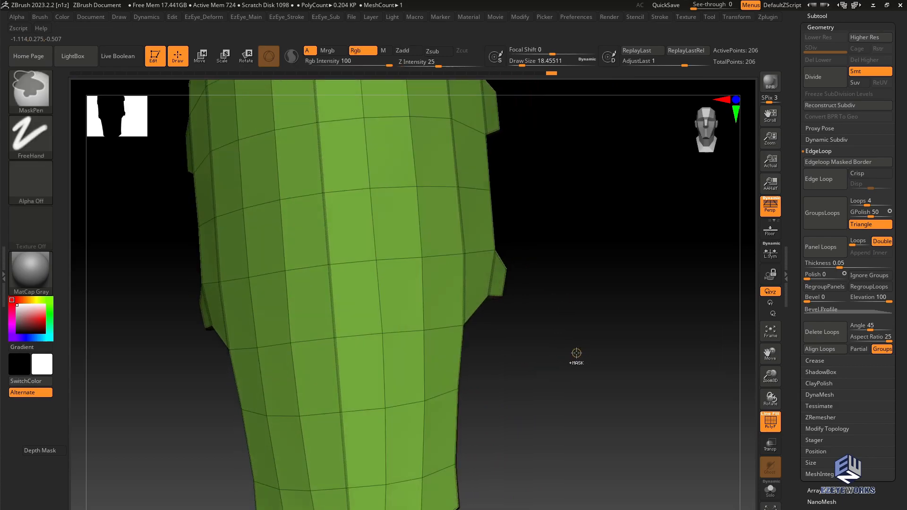
pyautogui.hotkey('shift', 'f')
pyautogui.moveTo(555, 364)
pyautogui.keyDown('alt'); pyautogui.mouseDown()
pyautogui.moveTo(529, 331)
pyautogui.moveTo(598, 334)
pyautogui.moveTo(527, 344)
pyautogui.moveTo(541, 354)
pyautogui.moveTo(503, 378)
pyautogui.moveTo(498, 361)
pyautogui.moveTo(509, 399)
pyautogui.moveTo(526, 396)
pyautogui.moveTo(545, 362)
pyautogui.mouseUp(); pyautogui.keyUp('alt')
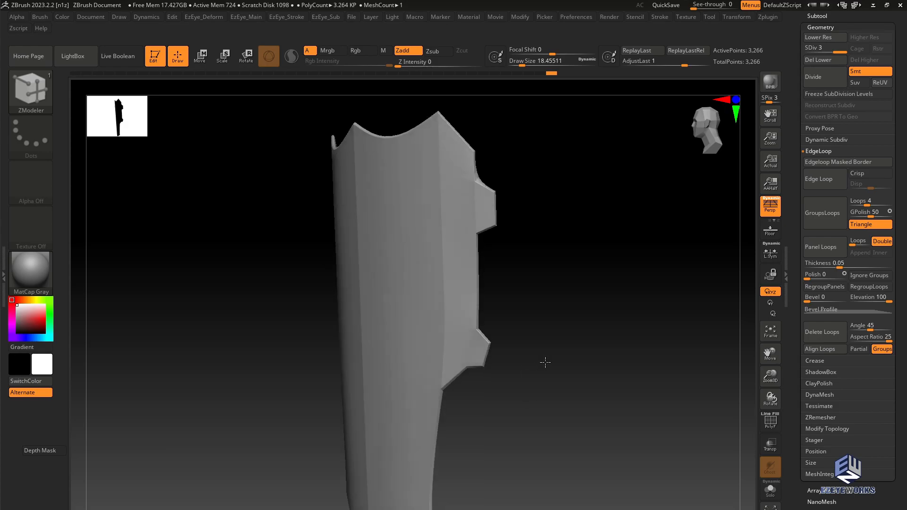
pyautogui.hotkey('shift', 'f')
pyautogui.moveTo(541, 245)
pyautogui.mouseDown()
pyautogui.moveTo(478, 321)
pyautogui.moveTo(478, 349)
pyautogui.mouseUp()
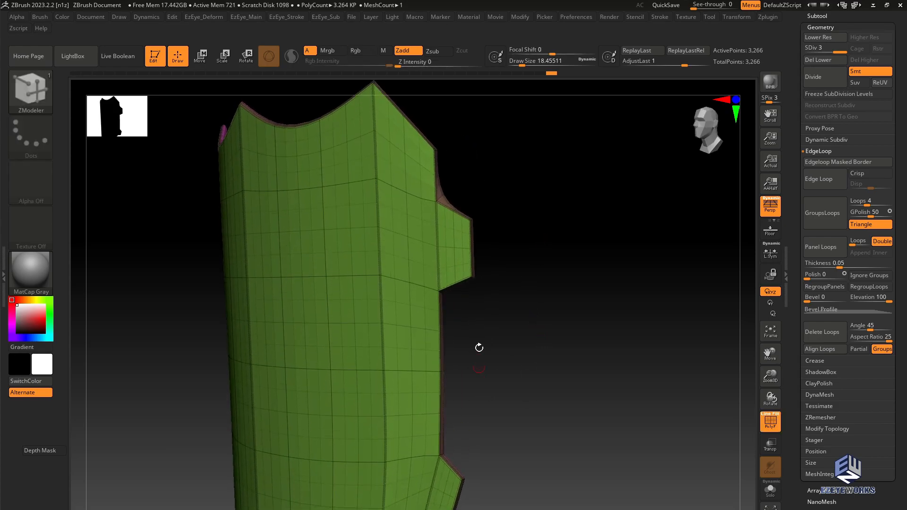
# Undo the subdivision, set the Crease target to Edge and uncrease the border edge at the upper tab's upper base.
pyautogui.hotkey('ctrl', 'z')
pyautogui.hotkey('ctrl', 'z')
pyautogui.moveTo(482, 213)
pyautogui.keyDown('alt'); pyautogui.mouseDown()
pyautogui.moveTo(458, 335)
pyautogui.moveTo(436, 290)
pyautogui.mouseUp(); pyautogui.keyUp('alt')
pyautogui.press('space')
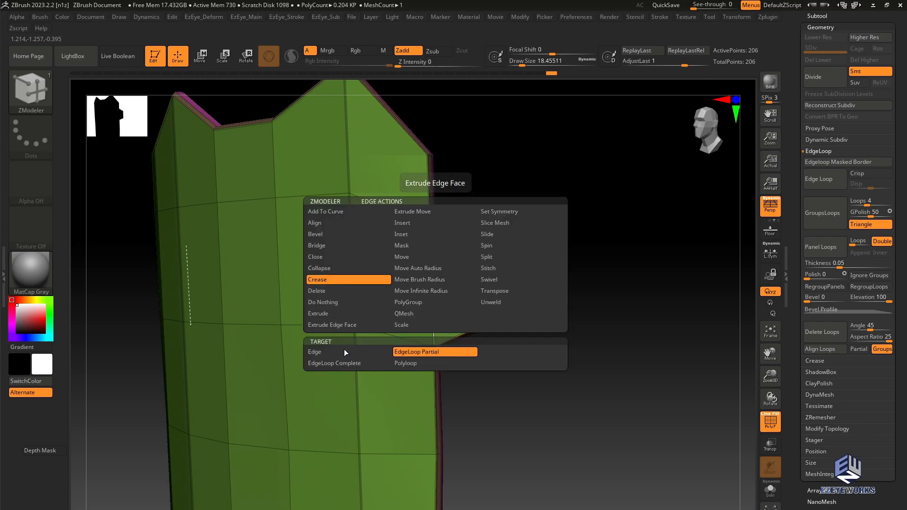
pyautogui.keyDown('alt'); pyautogui.click(431, 263); pyautogui.keyUp('alt')
# Subdivide the panel to check the rounding at the upper tab, and return to the unsubdivided mesh.
pyautogui.keyDown('alt'); pyautogui.moveTo(520, 390); pyautogui.dragTo(502, 338); pyautogui.keyUp('alt')
pyautogui.hotkey('ctrl', 'd')
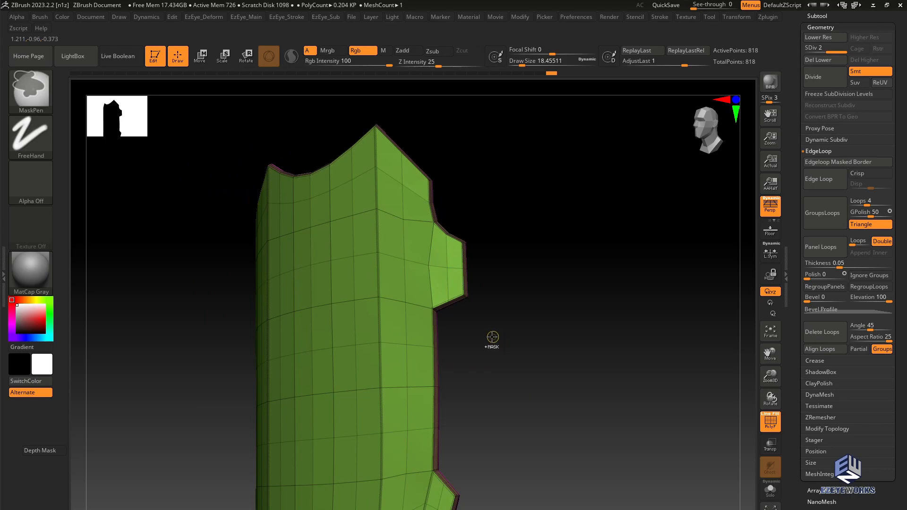
pyautogui.hotkey('shift', 'f')
pyautogui.moveTo(486, 343); pyautogui.dragTo(432, 398)
pyautogui.hotkey('shift', 'd')
pyautogui.hotkey('shift', 'd')
pyautogui.hotkey('shift', 'f')
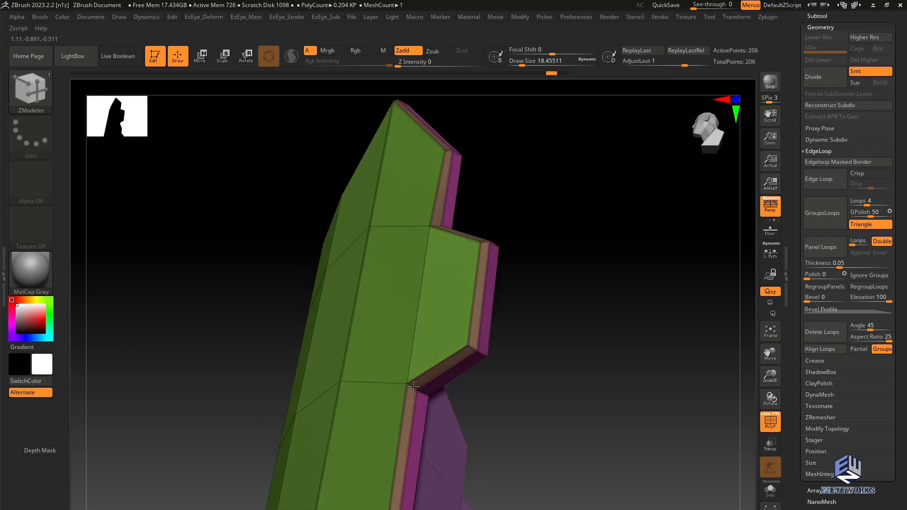
# Uncrease the border edge at the upper tab's lower base and check the rounding at subdivision level 3.
pyautogui.moveTo(536, 416)
pyautogui.mouseDown()
pyautogui.moveTo(529, 356)
pyautogui.moveTo(546, 385)
pyautogui.mouseUp()
pyautogui.press('d')
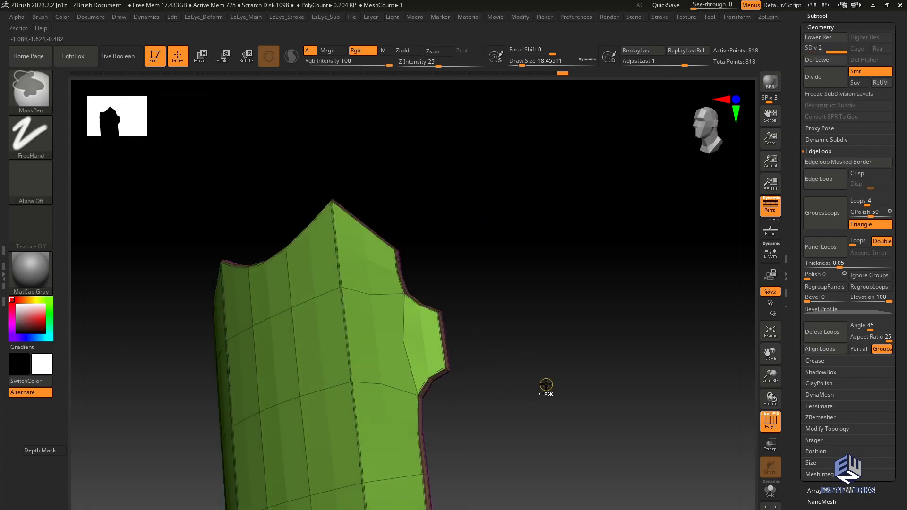
pyautogui.moveTo(480, 349); pyautogui.dragTo(597, 360)
pyautogui.press('d')
pyautogui.hotkey('shift', 'f')
pyautogui.hotkey('shift', 'f')
pyautogui.moveTo(293, 433); pyautogui.dragTo(501, 388)
pyautogui.moveTo(659, 388); pyautogui.dragTo(496, 414)
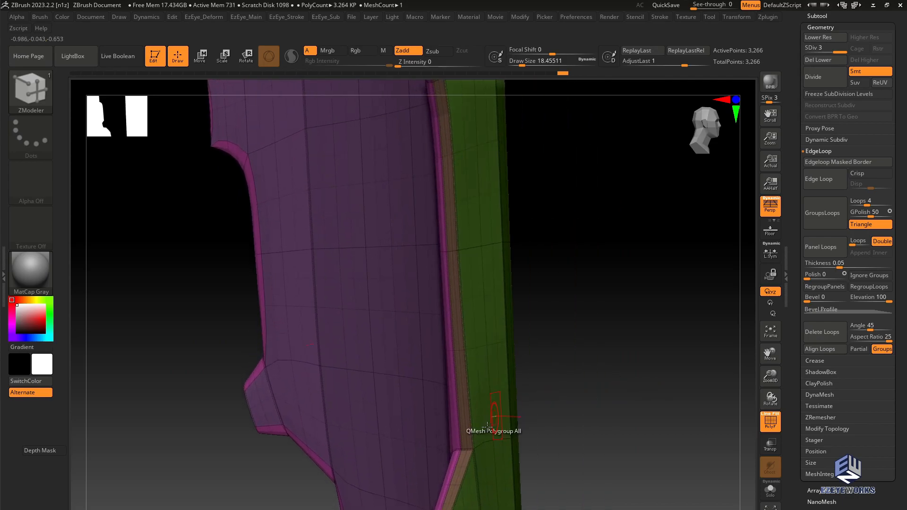
# Return to the unsubdivided mesh and uncrease the border edges at the upper and lower bases of the lower tab.
pyautogui.hotkey('shift', 'd')
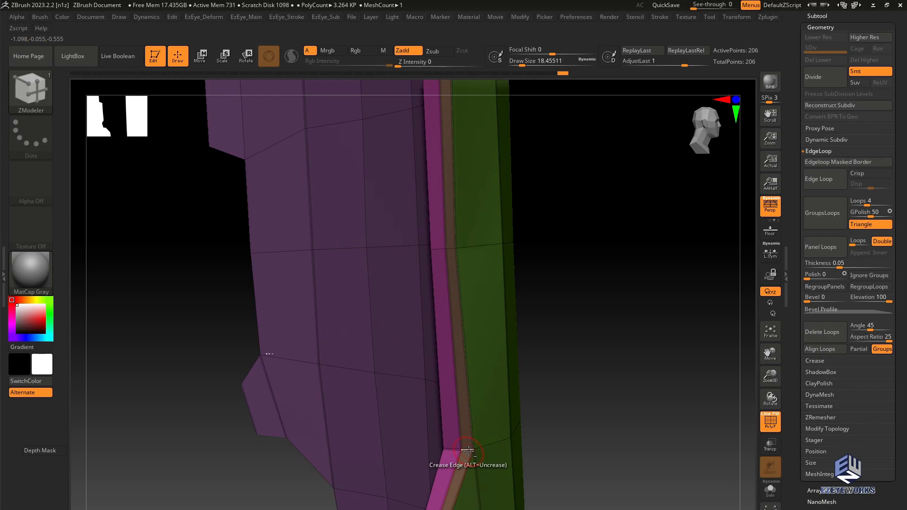
pyautogui.moveTo(462, 447); pyautogui.dragTo(575, 286)
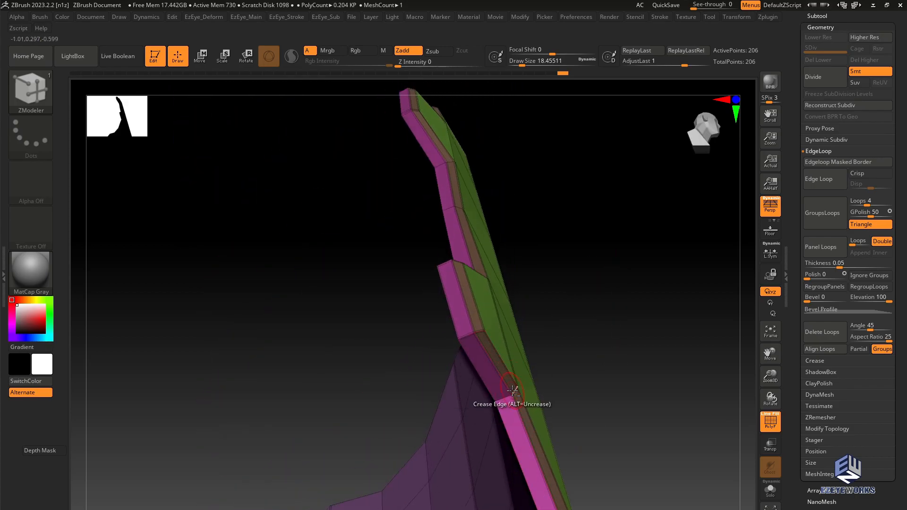
pyautogui.moveTo(514, 388); pyautogui.dragTo(426, 336)
# Subdivide the panel to level 4 and hide the polyframe.
pyautogui.hotkey('ctrl', 'd')
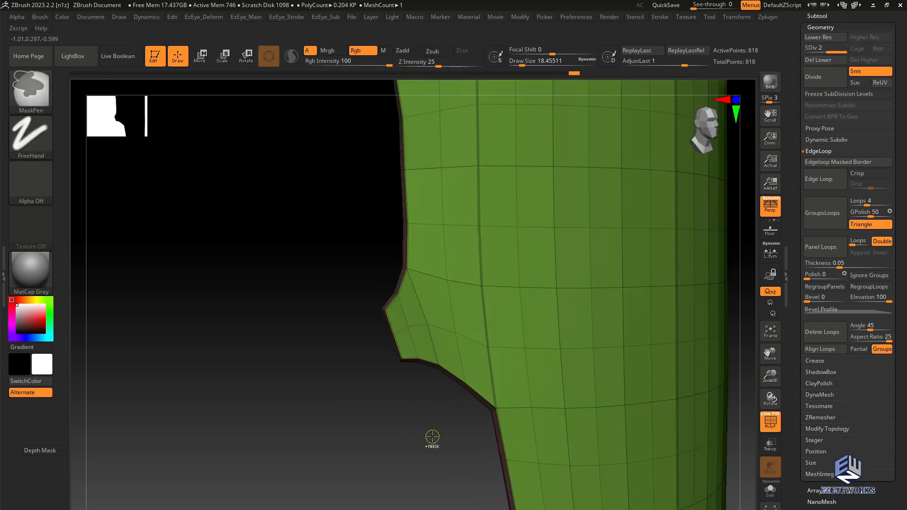
pyautogui.hotkey('ctrl', 'd')
pyautogui.press('f')
pyautogui.hotkey('shift', 'f')
pyautogui.moveTo(375, 362)
pyautogui.keyDown('shift'); pyautogui.mouseDown()
pyautogui.moveTo(355, 364)
pyautogui.moveTo(365, 386)
pyautogui.moveTo(304, 391)
pyautogui.moveTo(398, 224)
pyautogui.mouseUp(); pyautogui.keyUp('shift')
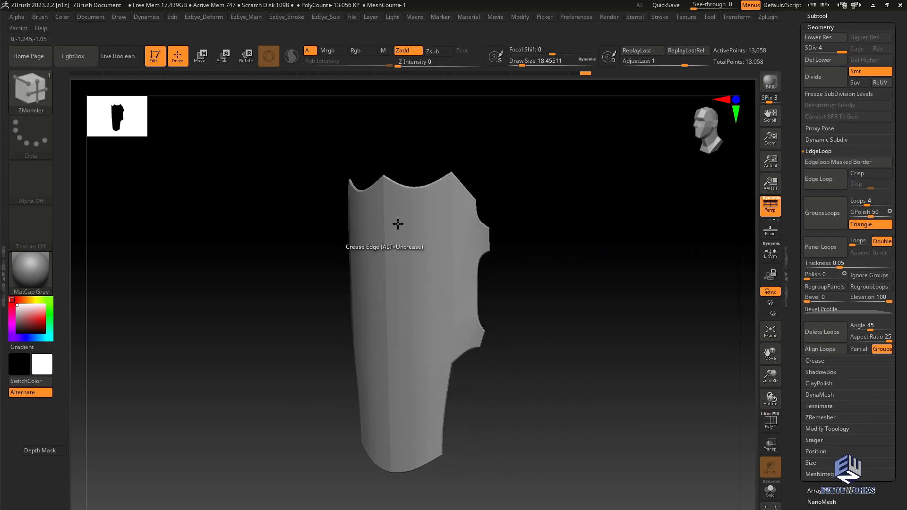
# Switch to the Move brush and set its draw size to about 187.
pyautogui.moveTo(537, 351)
pyautogui.mouseDown()
pyautogui.moveTo(503, 354)
pyautogui.moveTo(477, 334)
pyautogui.moveTo(483, 353)
pyautogui.moveTo(512, 367)
pyautogui.moveTo(465, 357)
pyautogui.mouseUp()
pyautogui.press('b')
pyautogui.press('m')
pyautogui.press('v')
pyautogui.hotkey('shift', 'f')
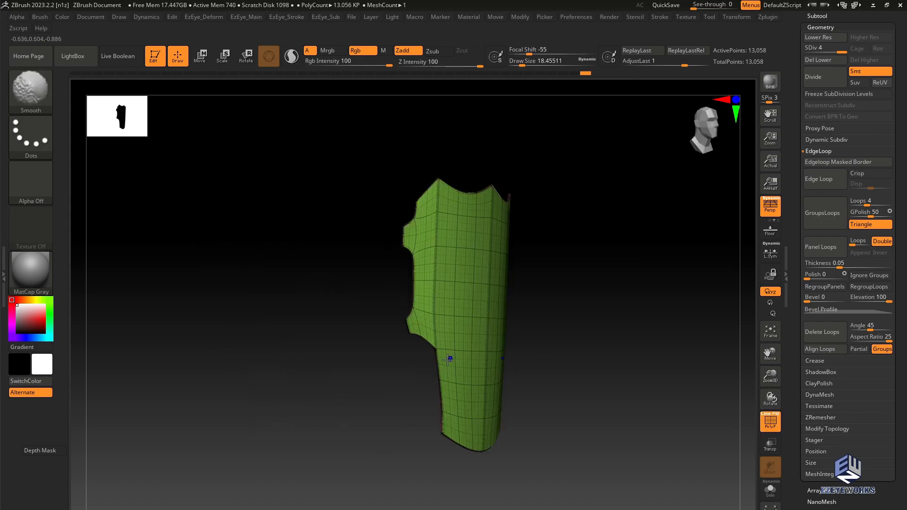
pyautogui.hotkey('shift', 'f')
pyautogui.moveTo(401, 348); pyautogui.dragTo(361, 348)
pyautogui.press('space')
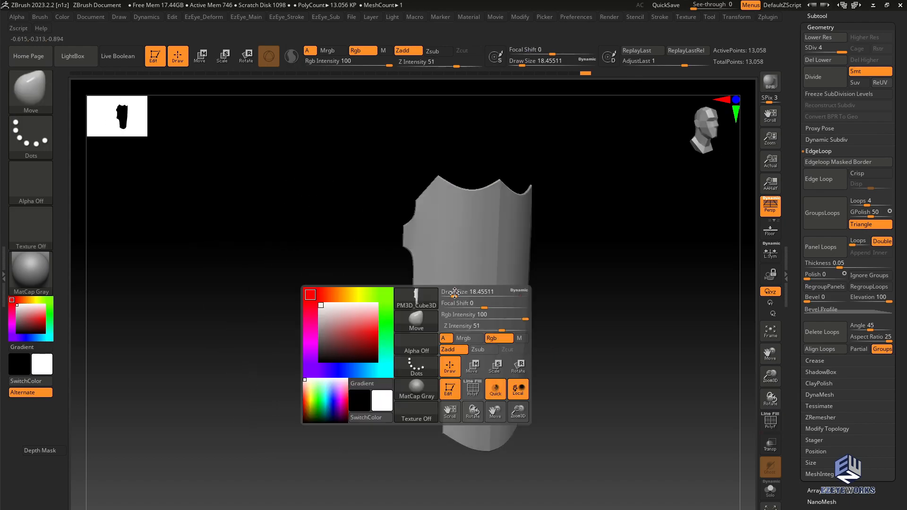
pyautogui.moveTo(474, 292); pyautogui.dragTo(478, 293)
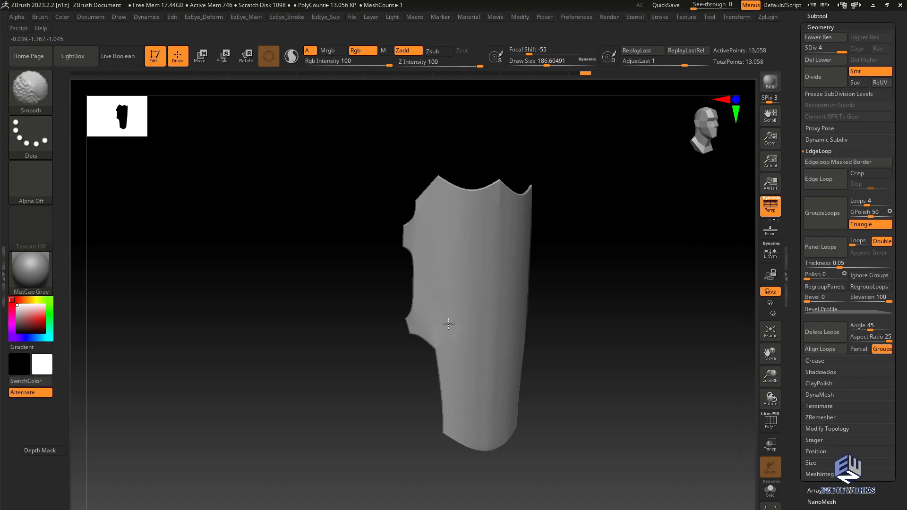
# Inspect the smoothed panel from the front and both sides, with and without the polyframe.
pyautogui.moveTo(541, 274)
pyautogui.mouseDown()
pyautogui.moveTo(547, 298)
pyautogui.moveTo(521, 308)
pyautogui.moveTo(567, 330)
pyautogui.moveTo(568, 310)
pyautogui.moveTo(602, 324)
pyautogui.moveTo(577, 326)
pyautogui.moveTo(597, 320)
pyautogui.mouseUp()
pyautogui.hotkey('shift', 'f')
pyautogui.hotkey('shift', 'f')
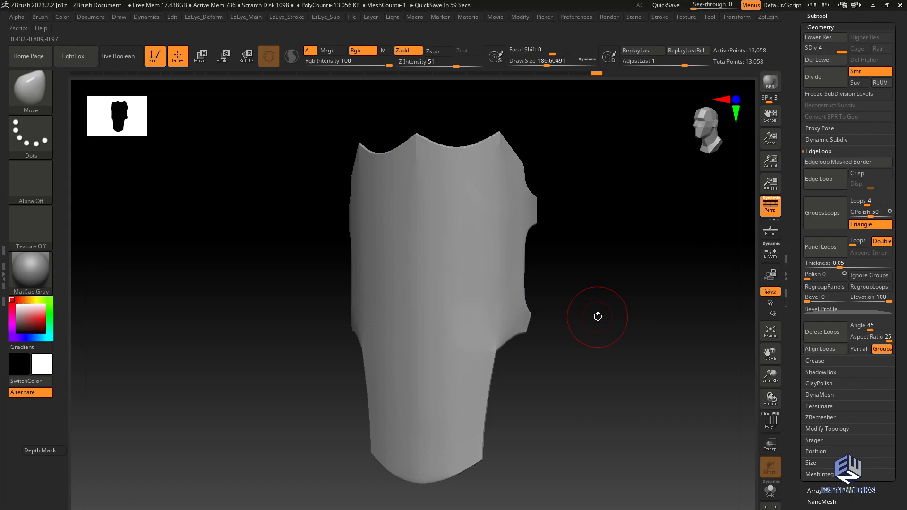
pyautogui.moveTo(597, 315); pyautogui.dragTo(583, 331)
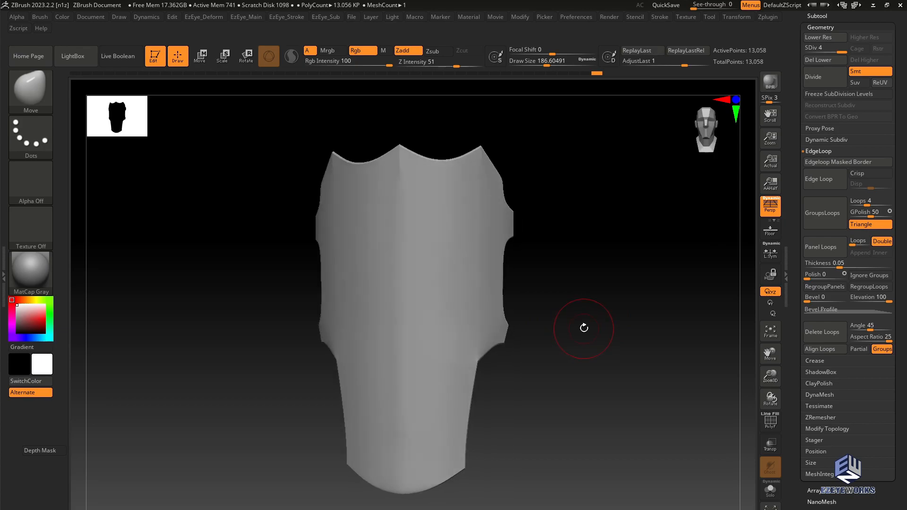
pyautogui.moveTo(584, 323)
pyautogui.mouseDown()
pyautogui.moveTo(583, 341)
pyautogui.moveTo(594, 345)
pyautogui.moveTo(573, 360)
pyautogui.moveTo(571, 377)
pyautogui.moveTo(583, 384)
pyautogui.moveTo(587, 377)
pyautogui.mouseUp()
pyautogui.hotkey('shift', 'f')
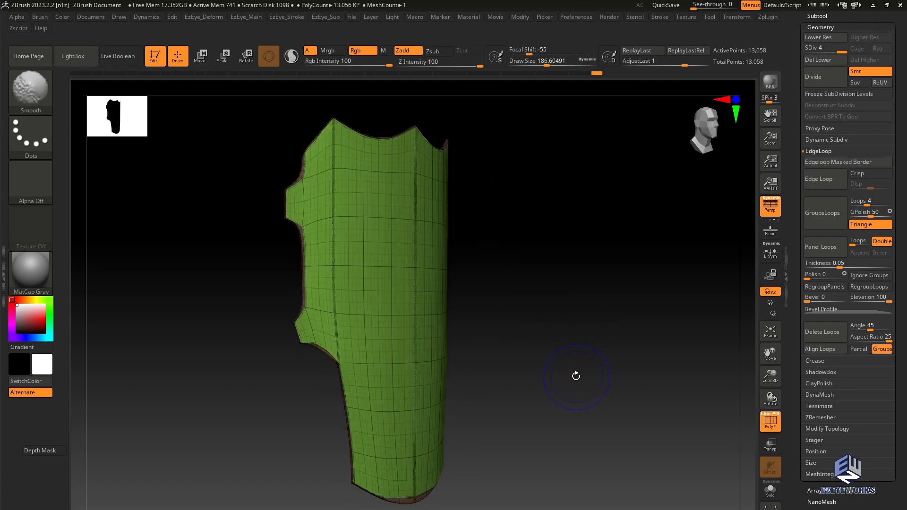
pyautogui.hotkey('shift', 'f')
pyautogui.moveTo(551, 369)
pyautogui.mouseDown()
pyautogui.moveTo(539, 376)
pyautogui.moveTo(596, 364)
pyautogui.moveTo(531, 370)
pyautogui.moveTo(598, 365)
pyautogui.mouseUp()
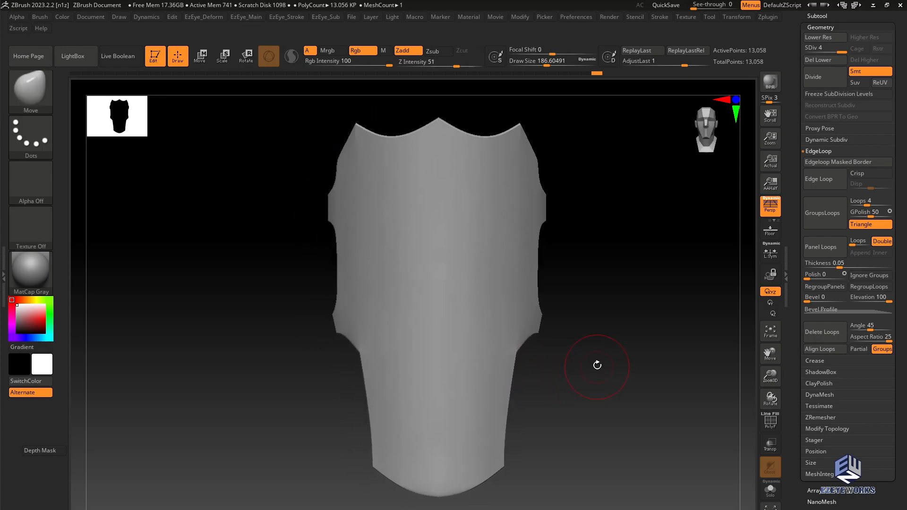